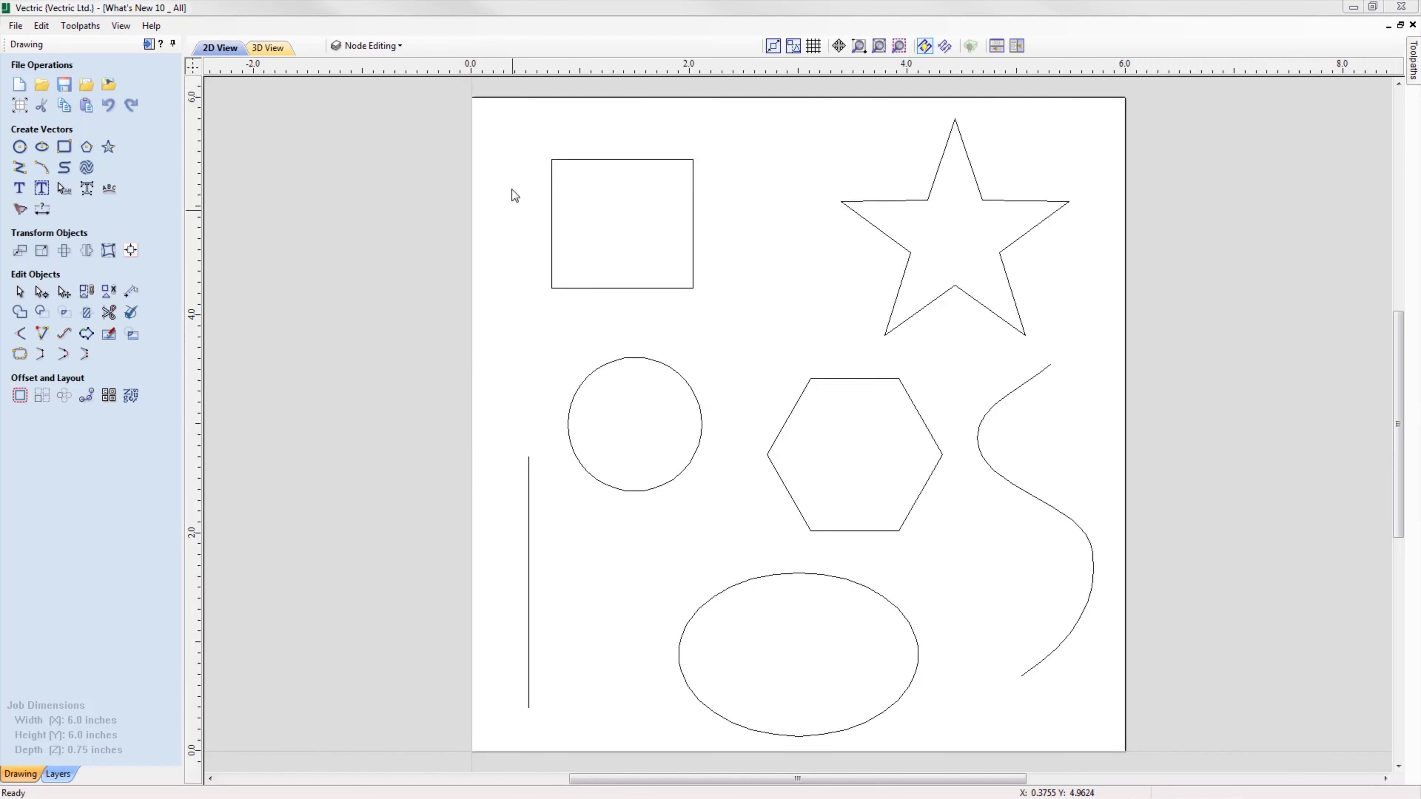
- Box-select all seven vectors and switch on node editing to show their nodes and curve handles
left_click_drag(517, 131, 1125, 751)
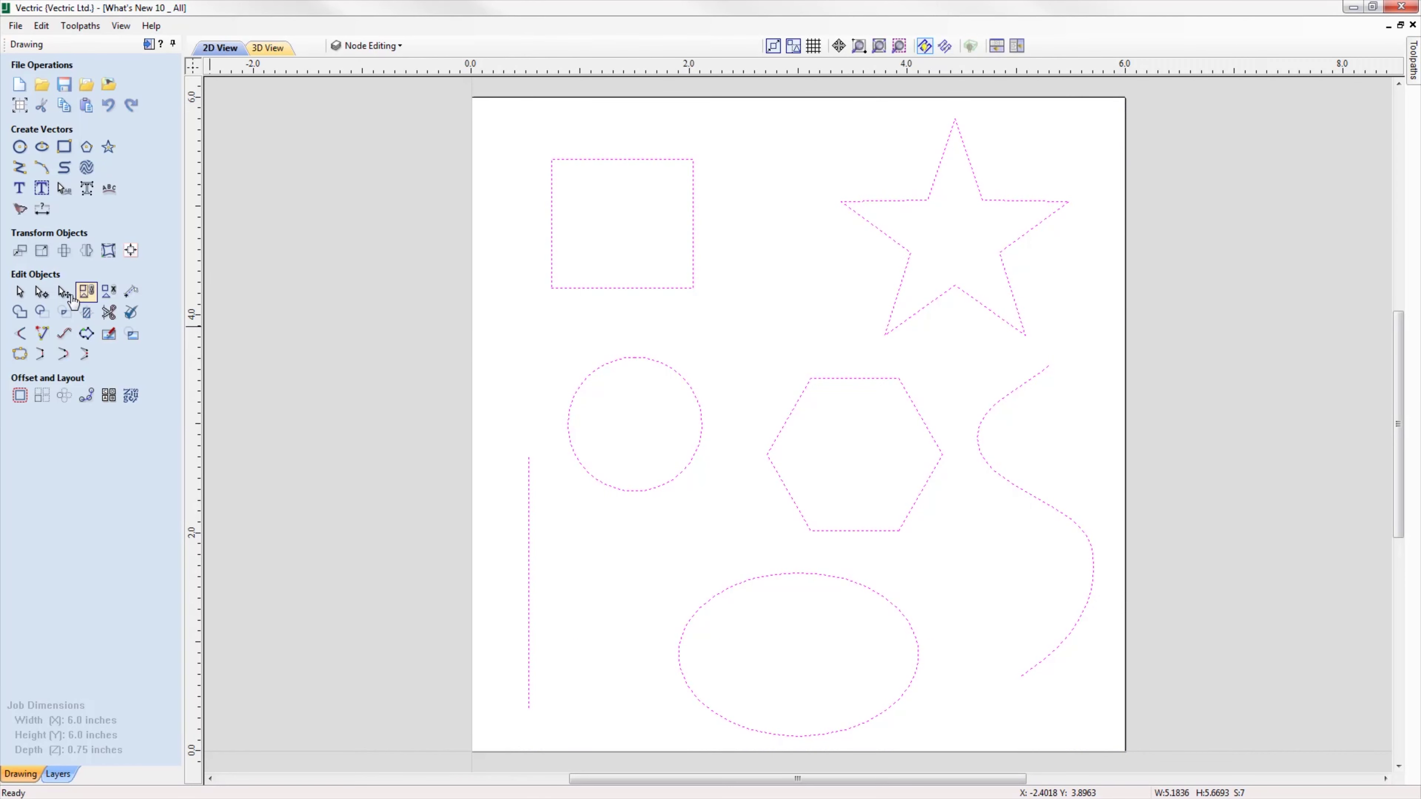
left_click(41, 292)
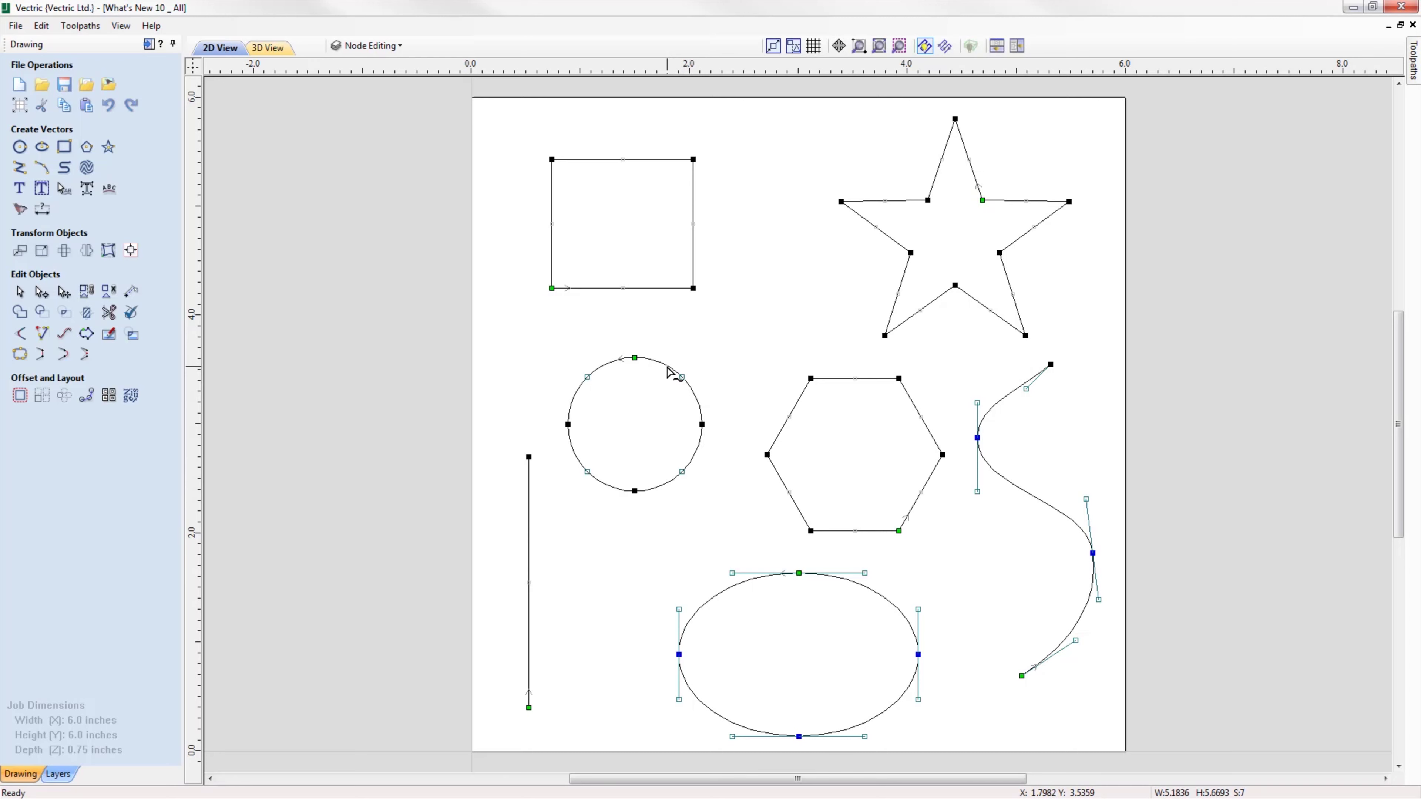
- Drag nodes to bulge the circle, bend the S-curve, stretch the square wider and taller, and skew the hexagon
mouse_move(668, 371)
left_mouse_down()
mouse_move(684, 342)
mouse_move(690, 356)
left_mouse_up()
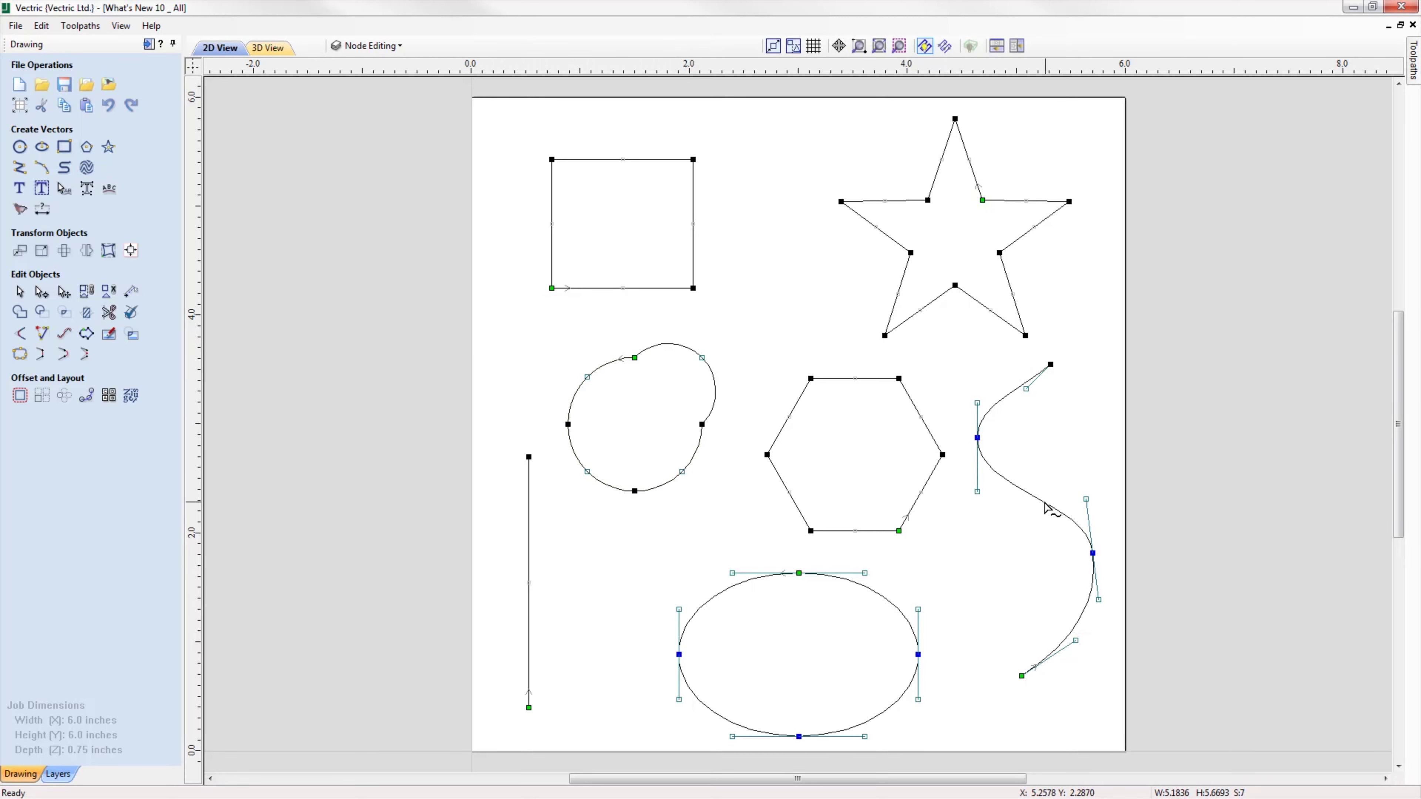
mouse_move(1045, 508)
left_mouse_down()
mouse_move(1021, 538)
mouse_move(1005, 525)
mouse_move(1048, 490)
left_mouse_up()
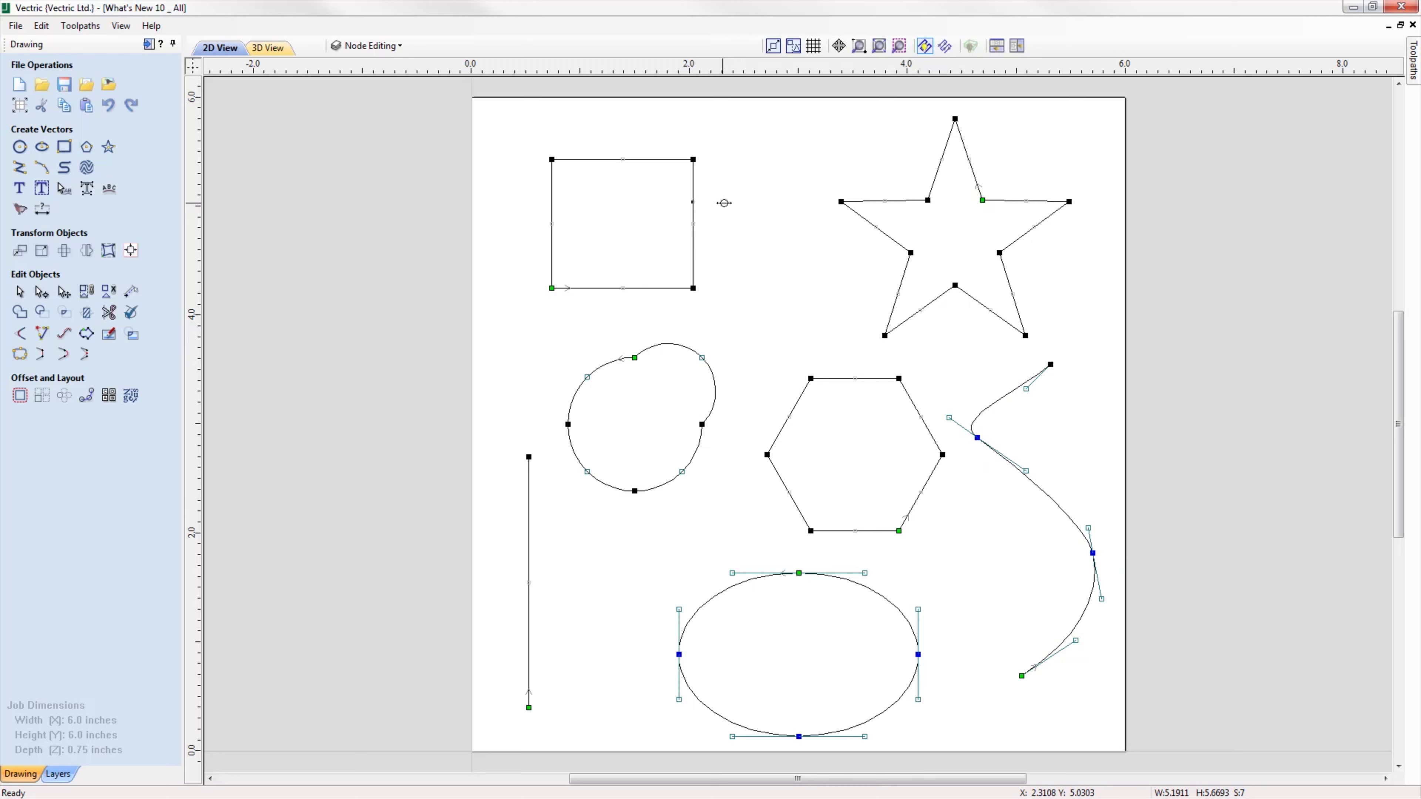
left_click_drag(752, 203, 752, 203)
left_click_drag(679, 166, 677, 133)
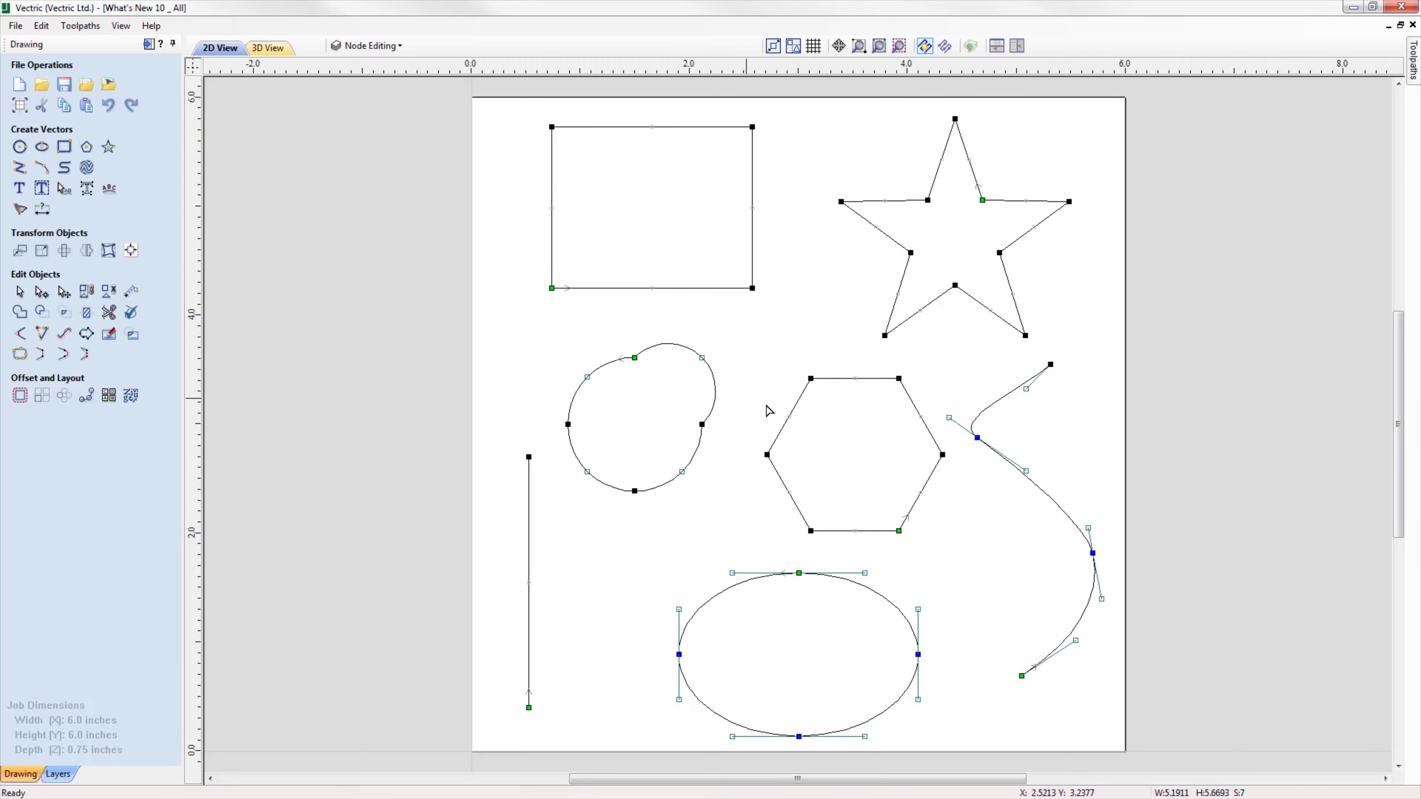
left_click_drag(796, 408, 773, 388)
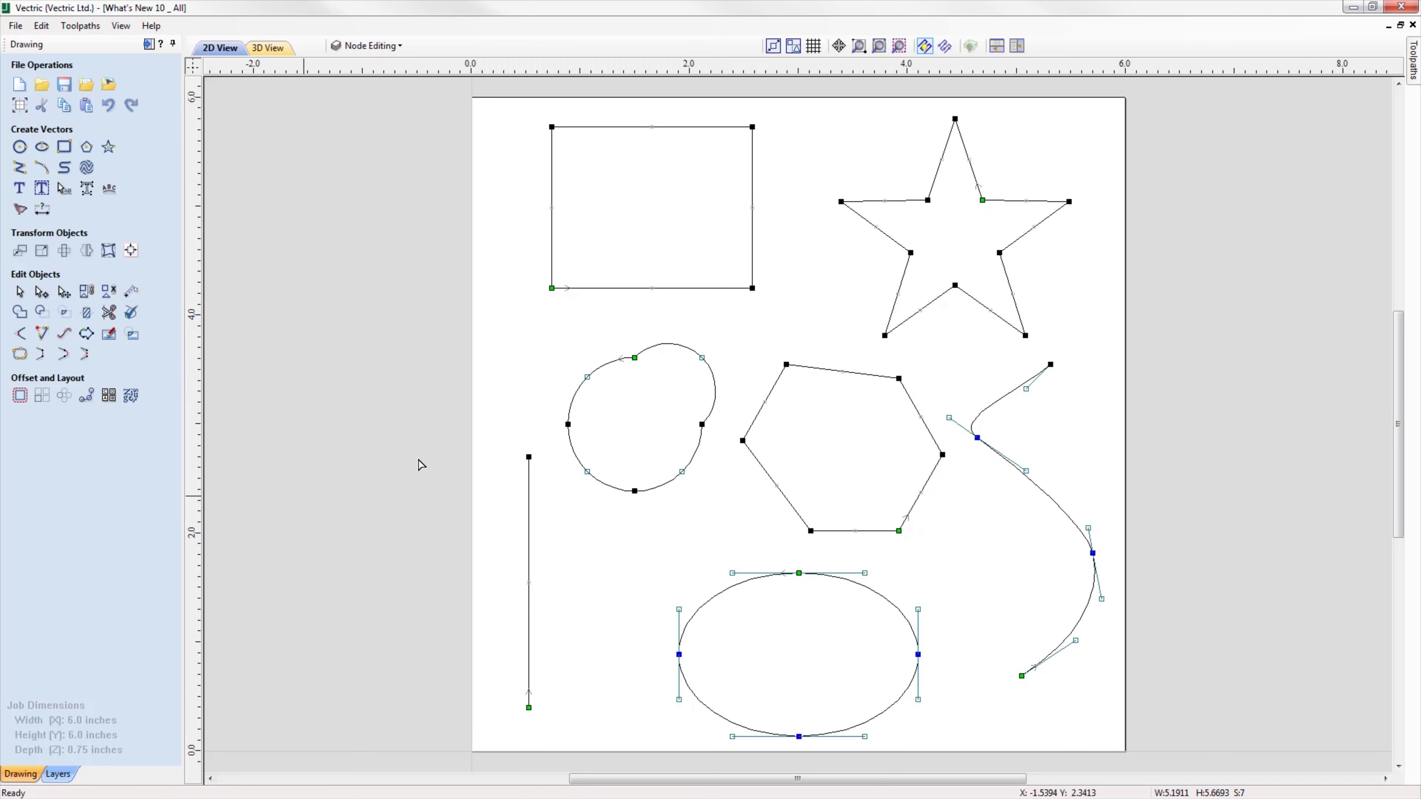
- Delete spans from the rectangle, star, circle and ellipse to open gaps in them
left_click(752, 180)
left_click(862, 217)
left_click(581, 454)
left_click(879, 713)
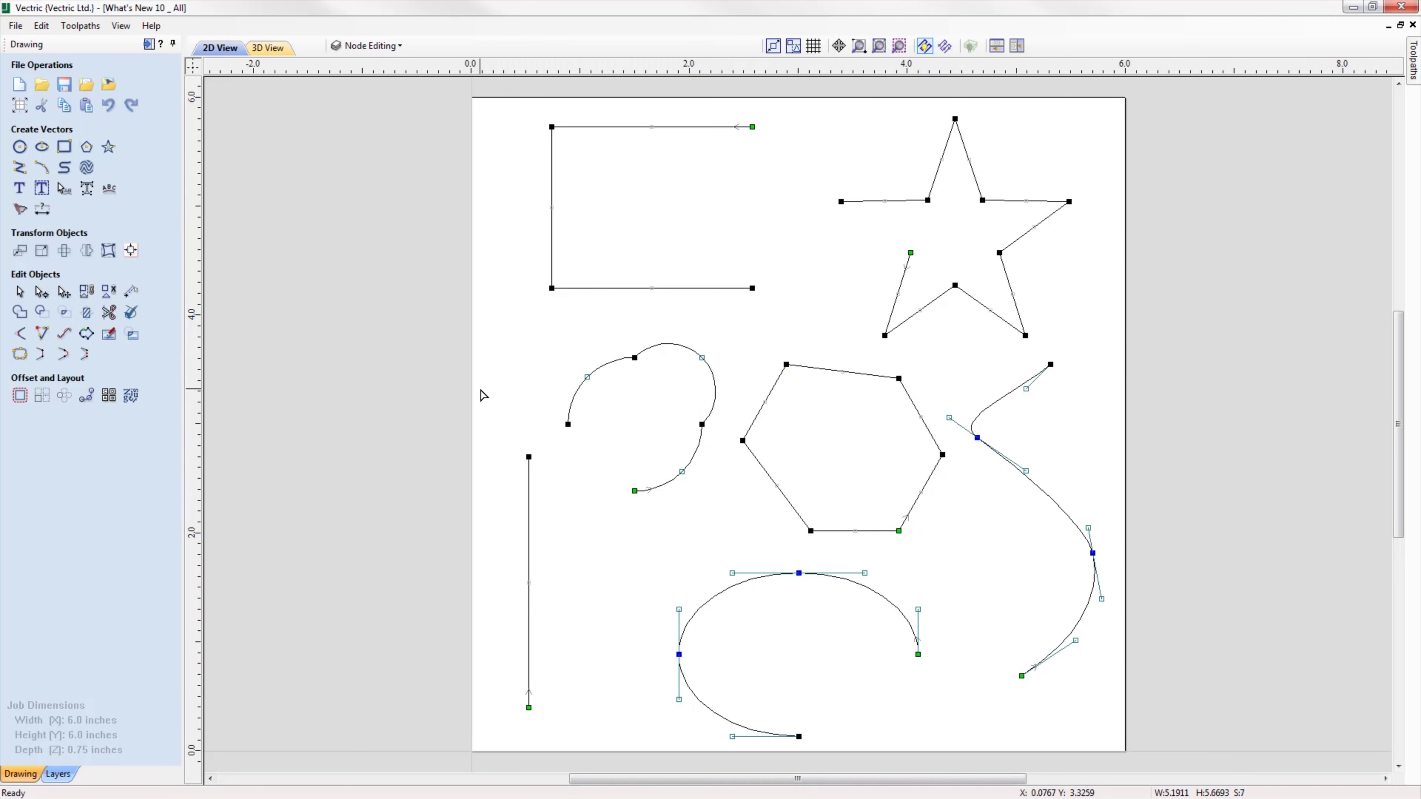
- Join the arc's left end to the vertical line's top end with a straight line
left_click_drag(498, 402, 590, 498)
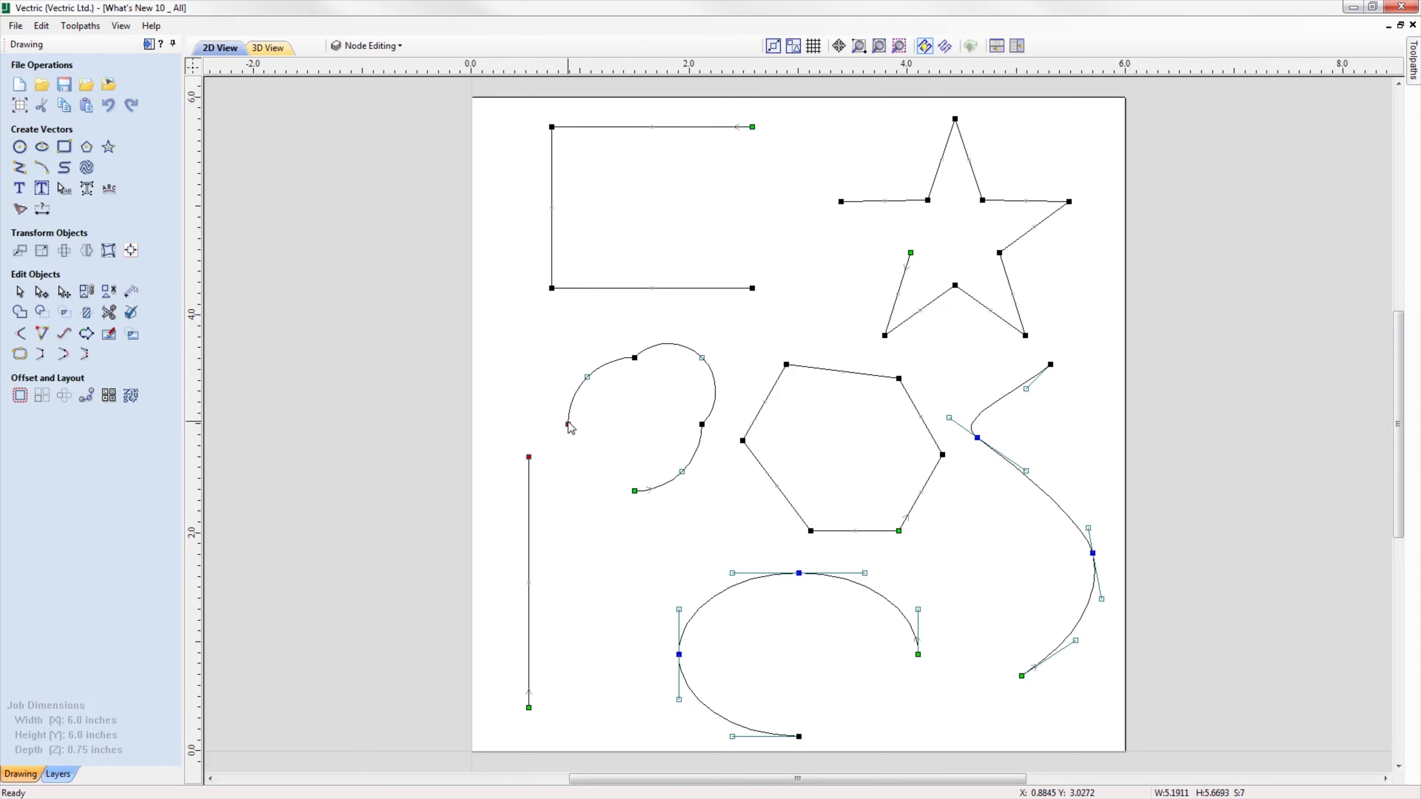
right_click(568, 425)
mouse_move(665, 608)
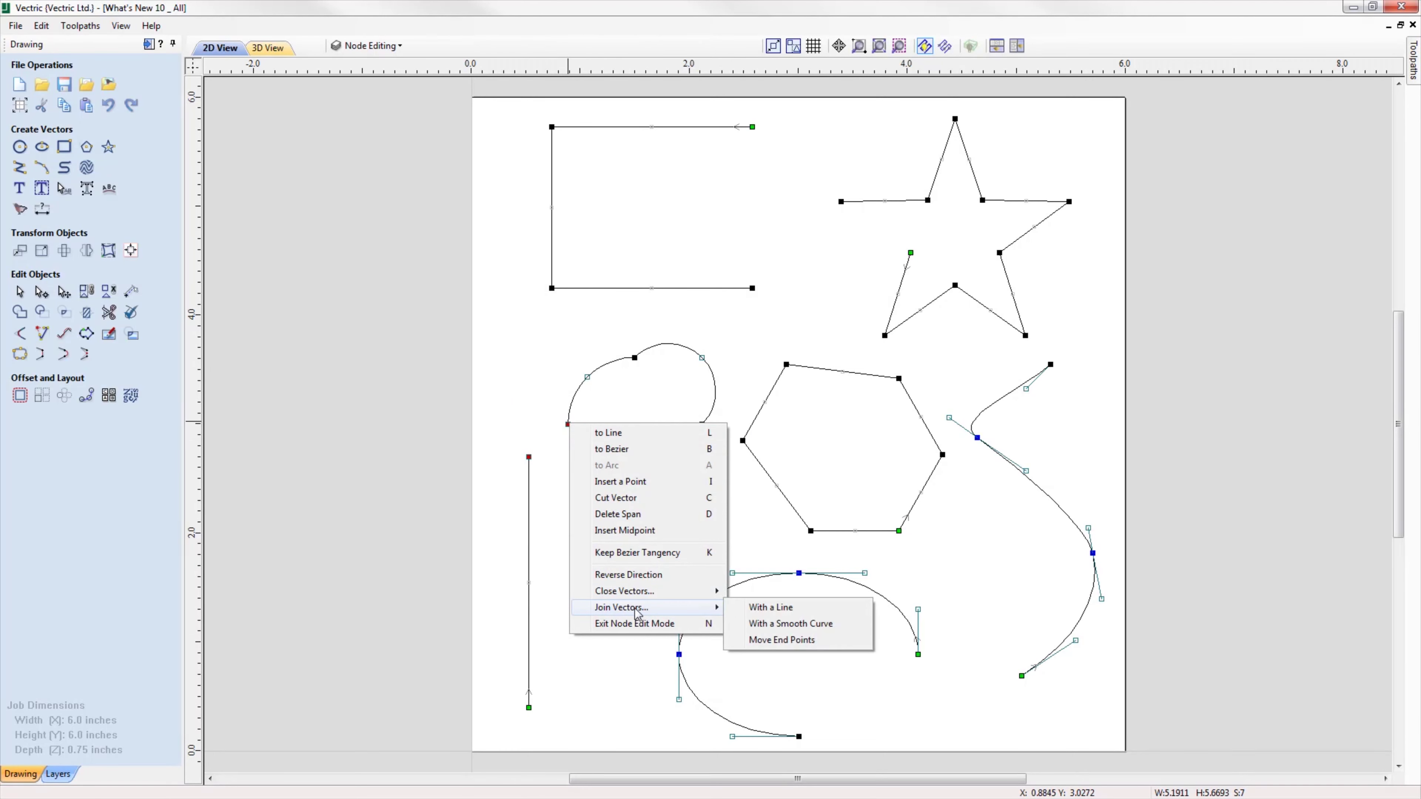
left_click(782, 610)
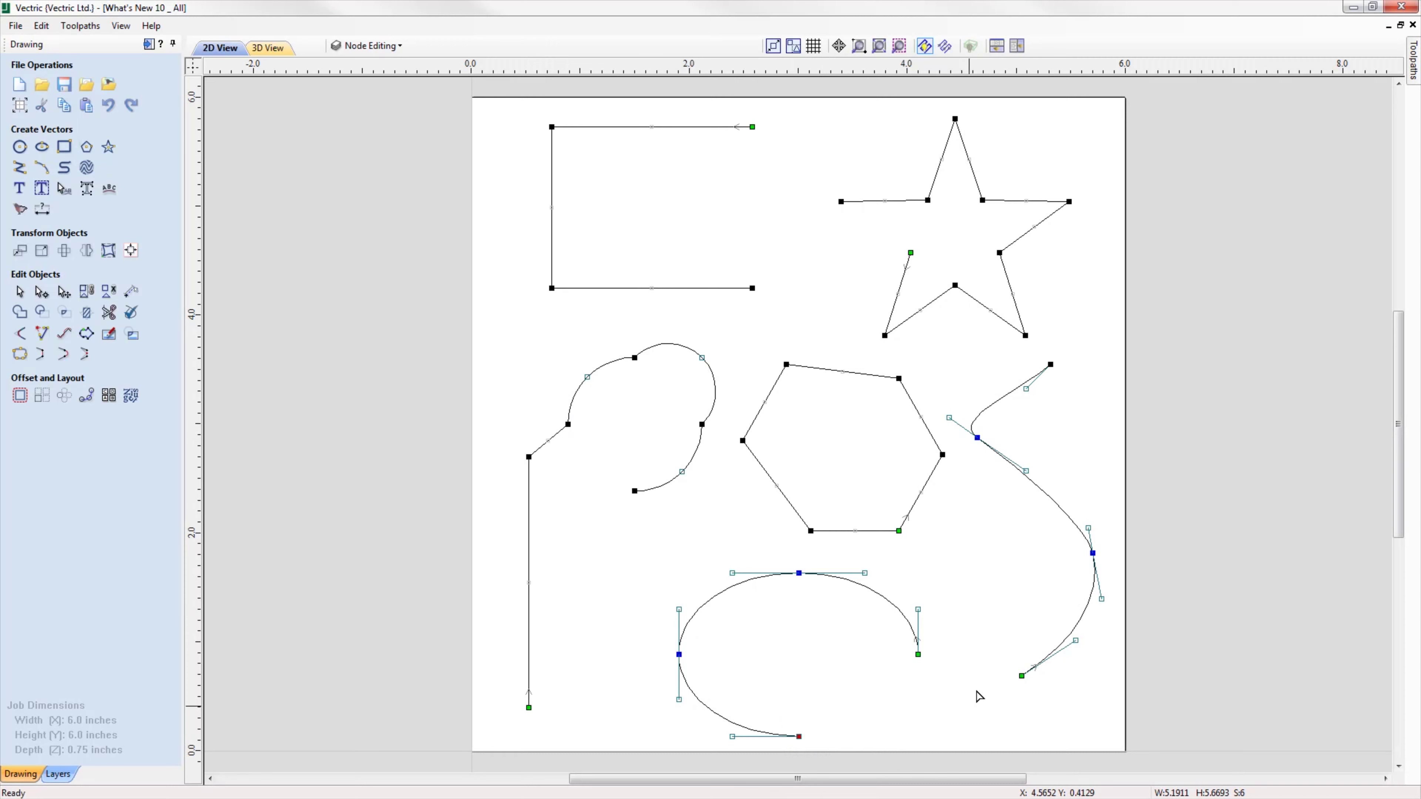
- Join the S-curve's open end to the ellipse with a smooth curve
left_click_drag(1031, 687, 1030, 682)
right_click(1025, 678)
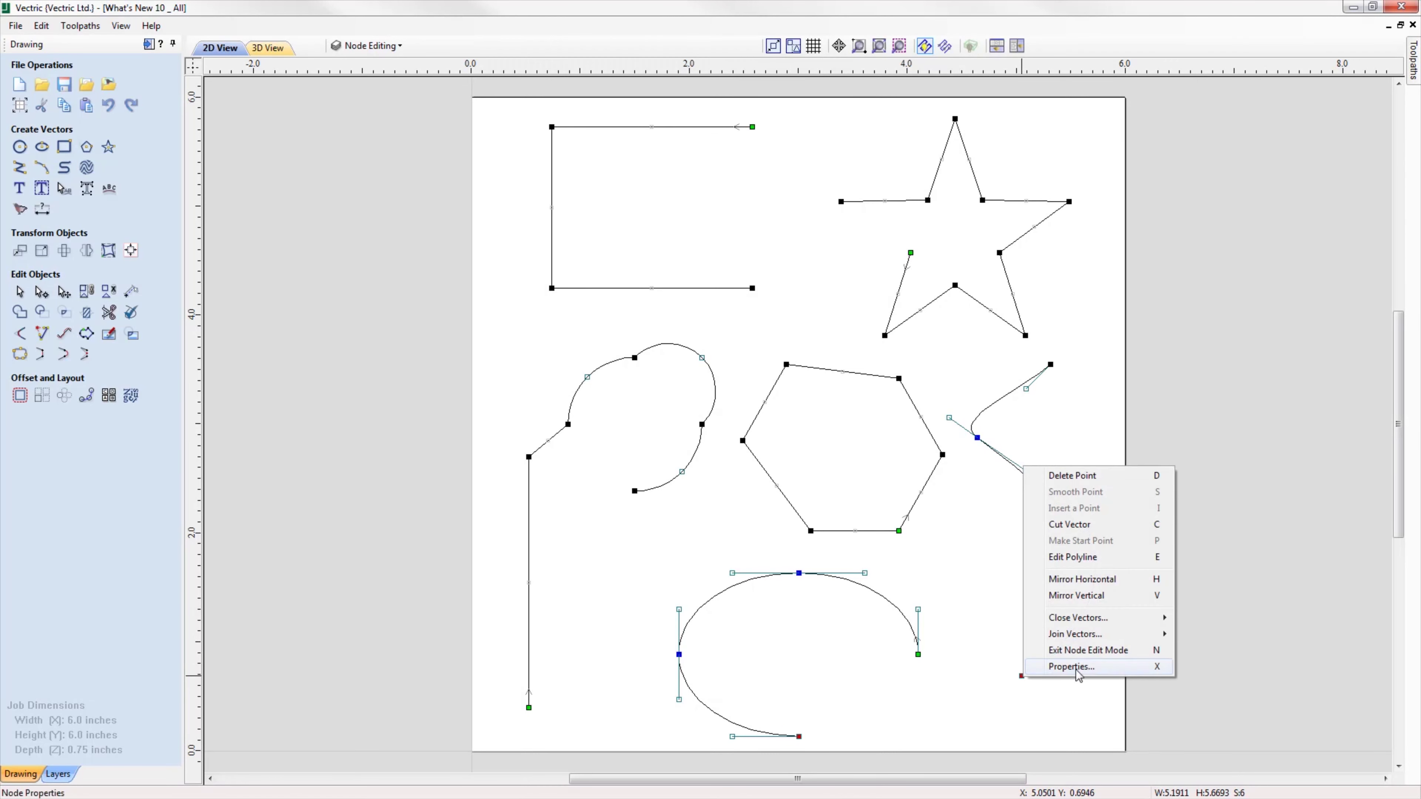
mouse_move(1095, 637)
left_click(1251, 651)
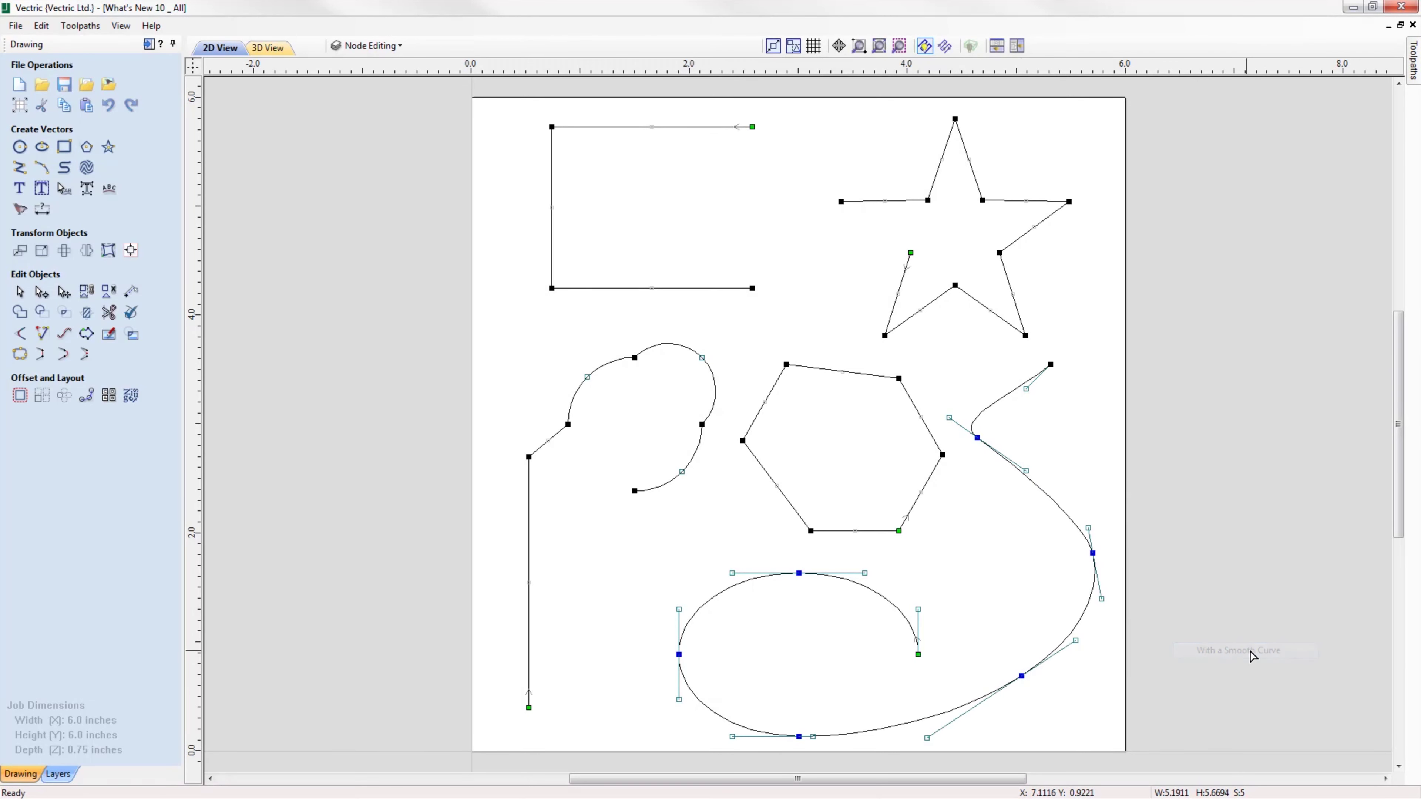
- Select the rectangle's open end node and bring up its node options at the star's left point
left_click_drag(744, 116, 867, 222)
right_click(848, 206)
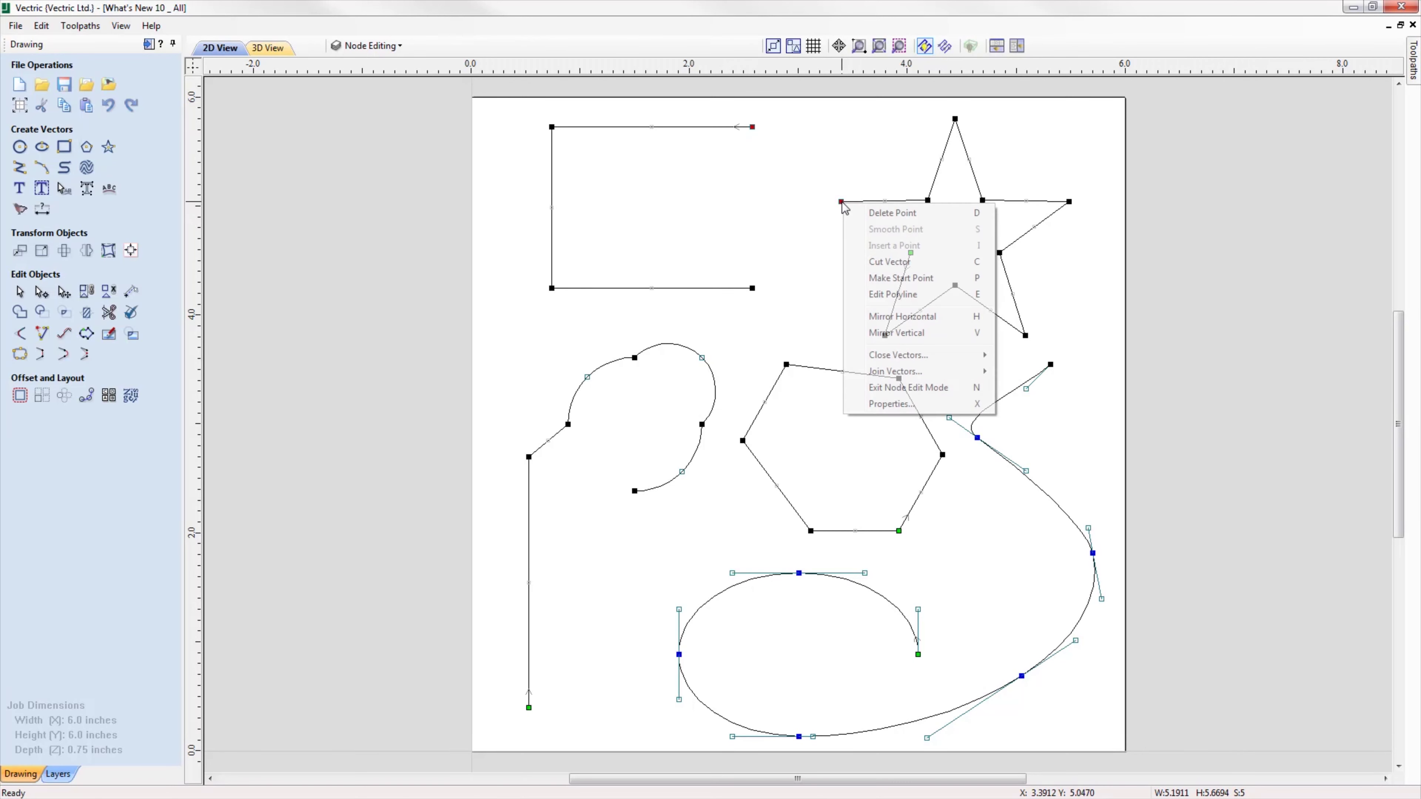
mouse_move(920, 374)
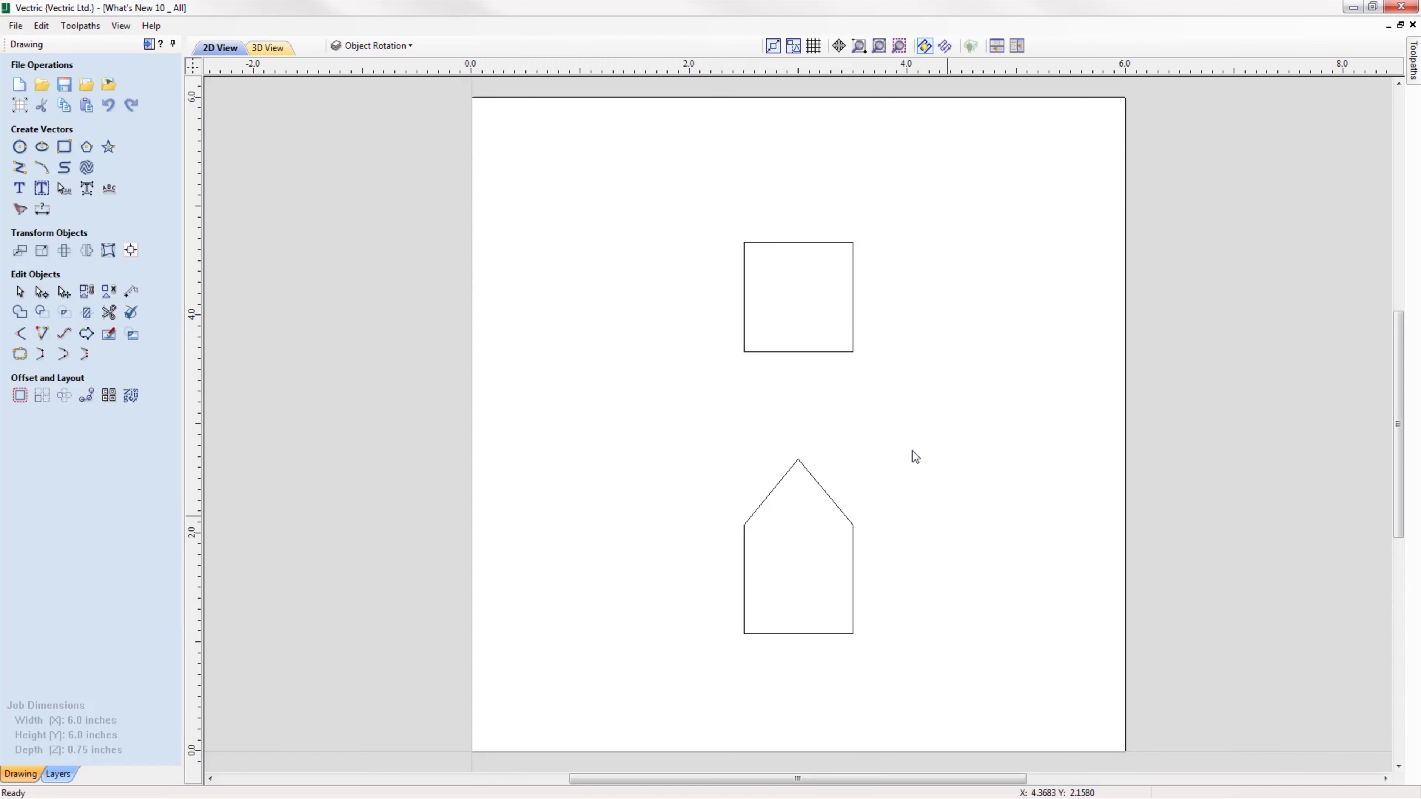
- Rotate the square 45° into a diamond and enlarge it with its side handles
left_click(824, 353)
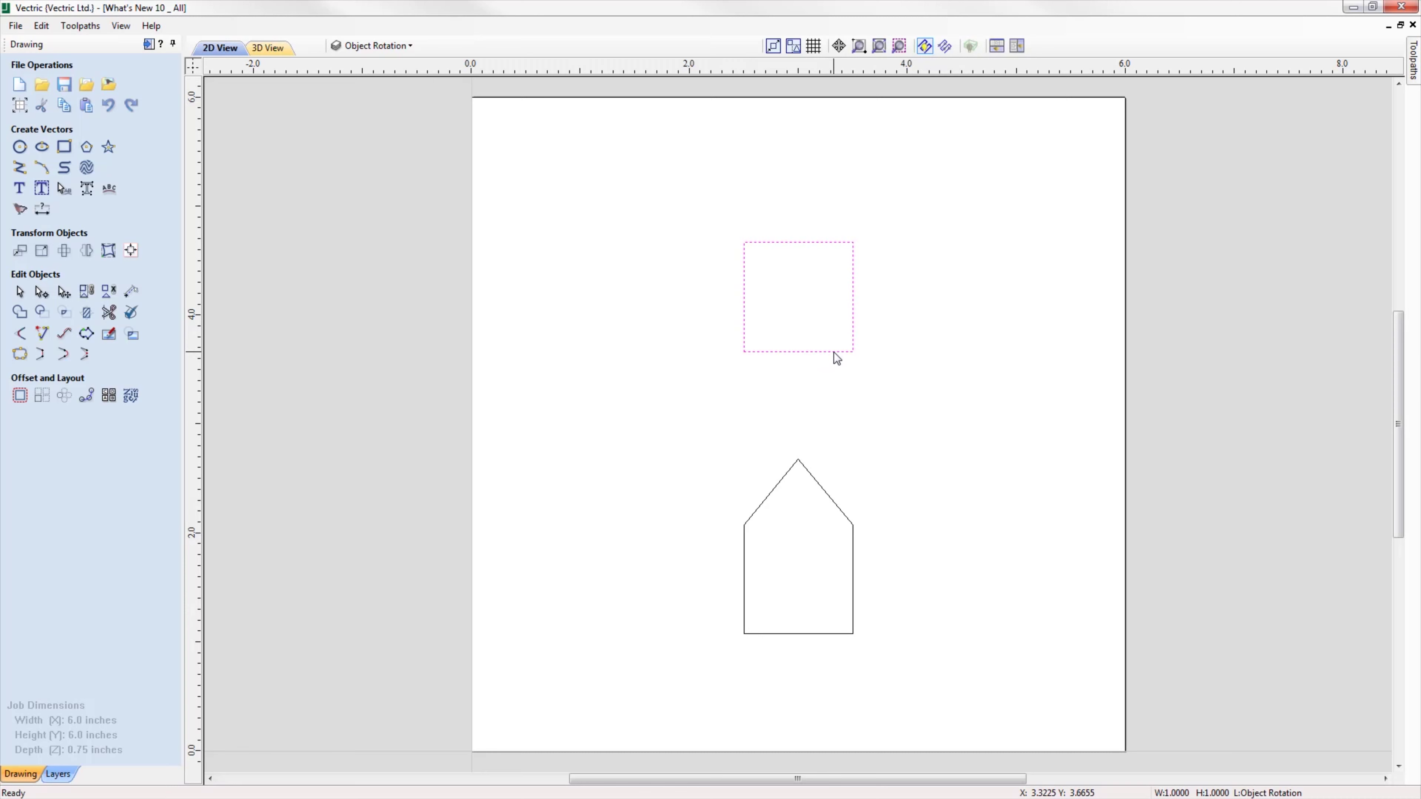
left_click_drag(869, 365, 876, 225)
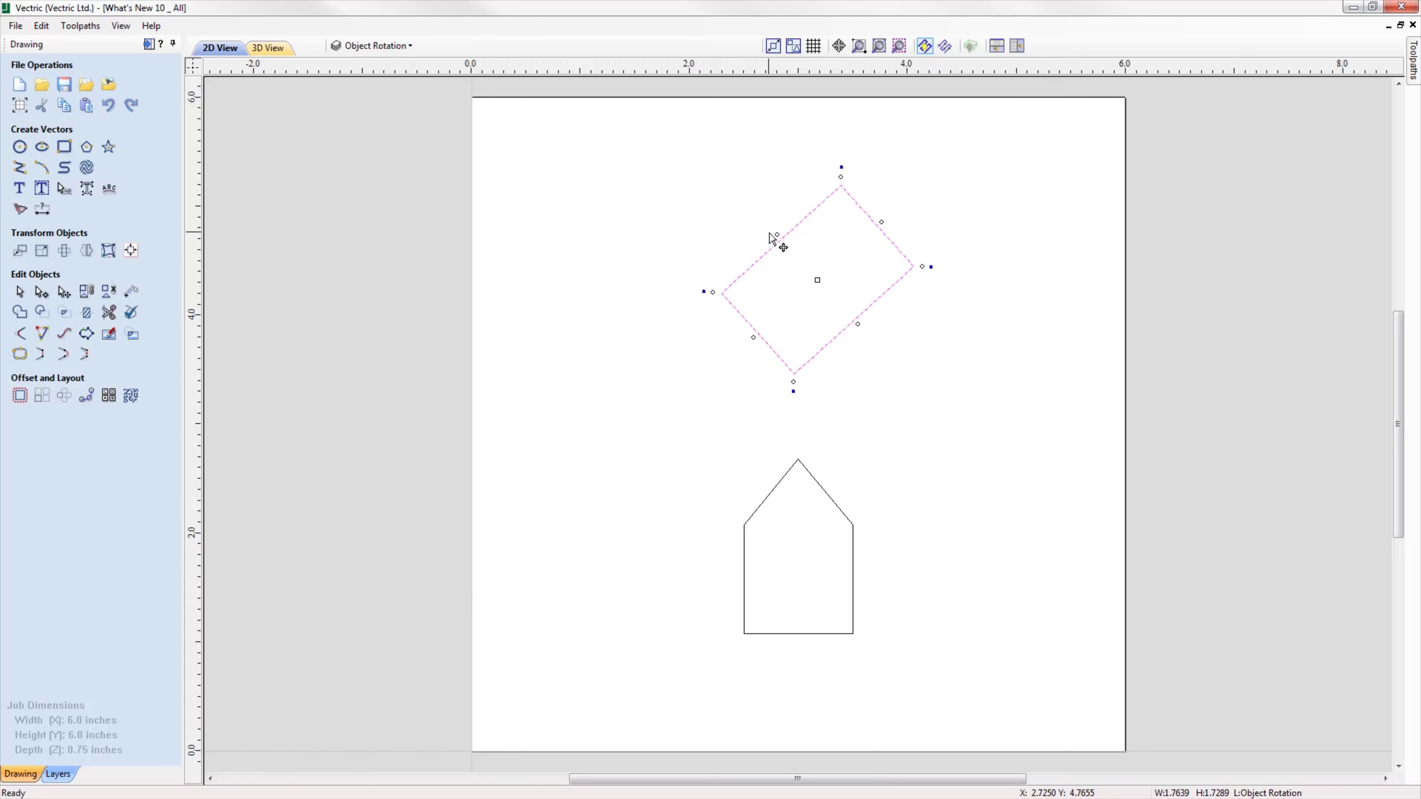
left_click_drag(776, 233, 747, 207)
left_click_drag(738, 321, 714, 339)
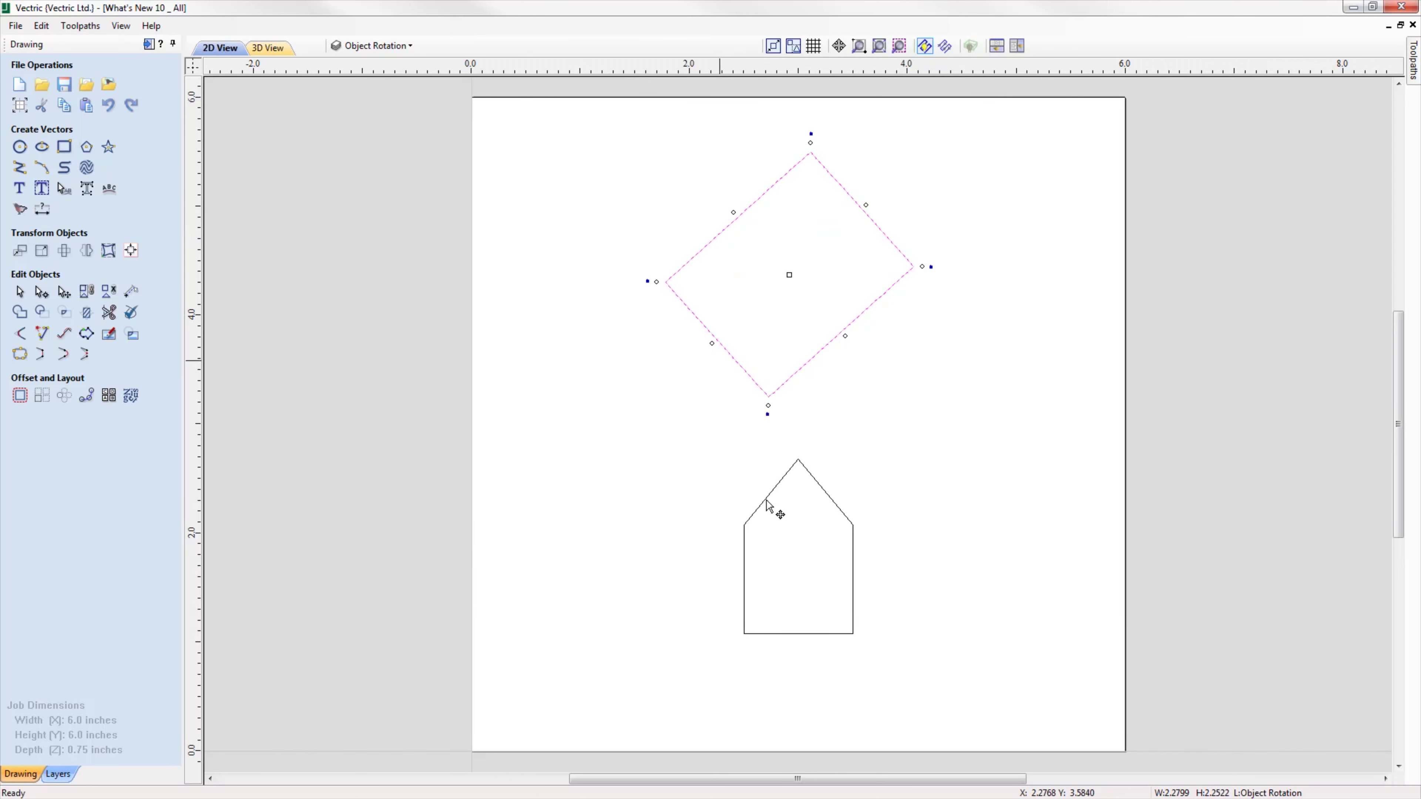
- Tilt the house-shaped pentagon and enlarge it by dragging its handles, then deselect it
left_click(834, 506)
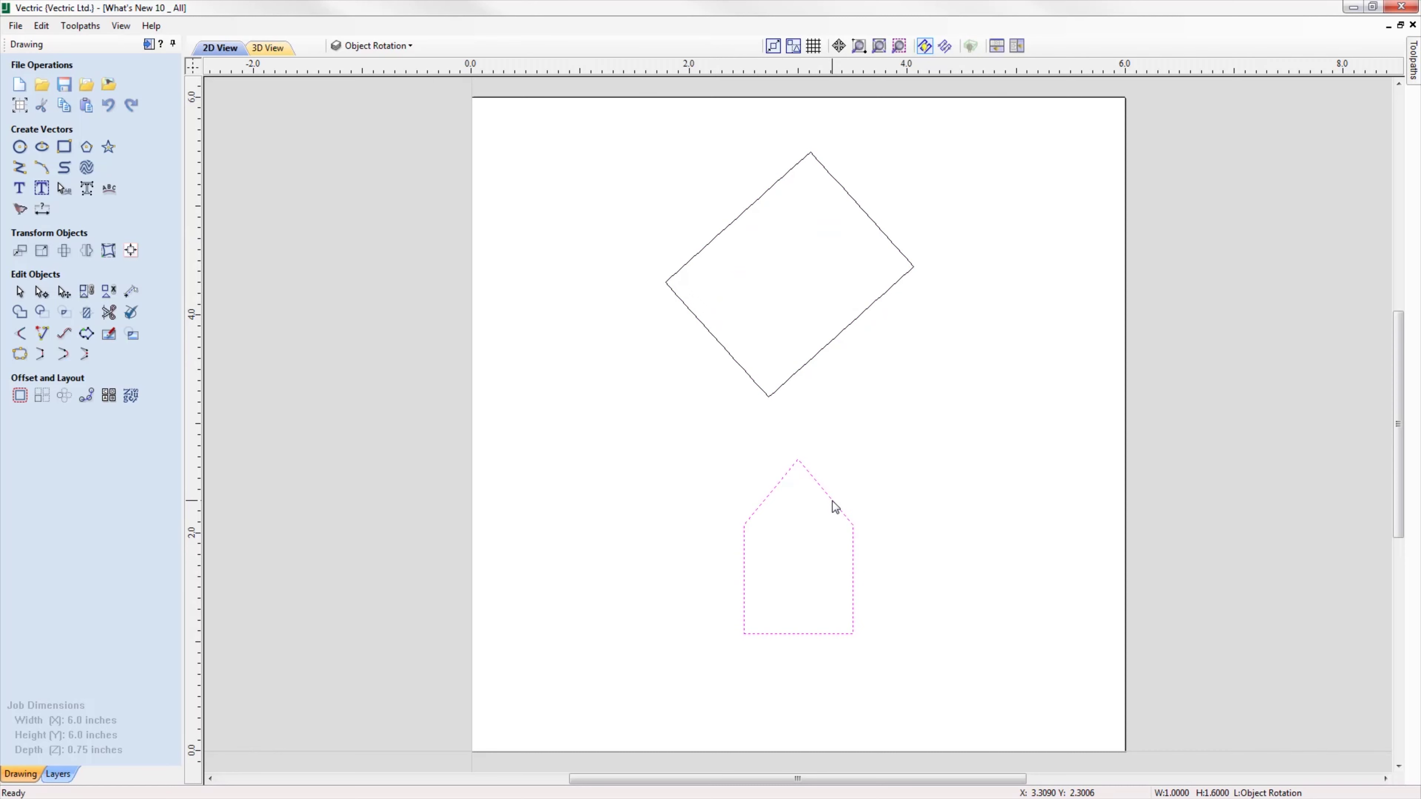
left_click_drag(863, 448, 904, 526)
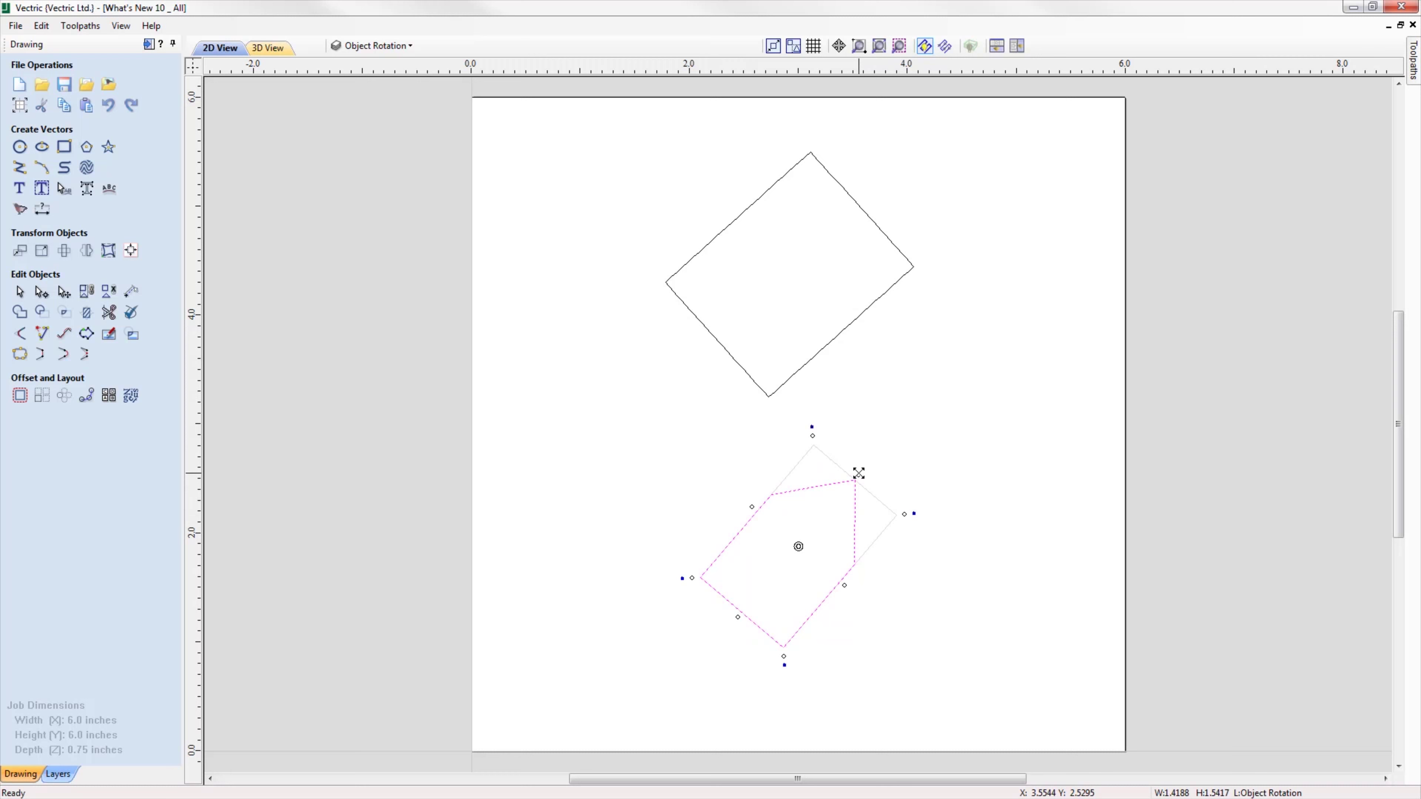
left_click_drag(859, 473, 880, 449)
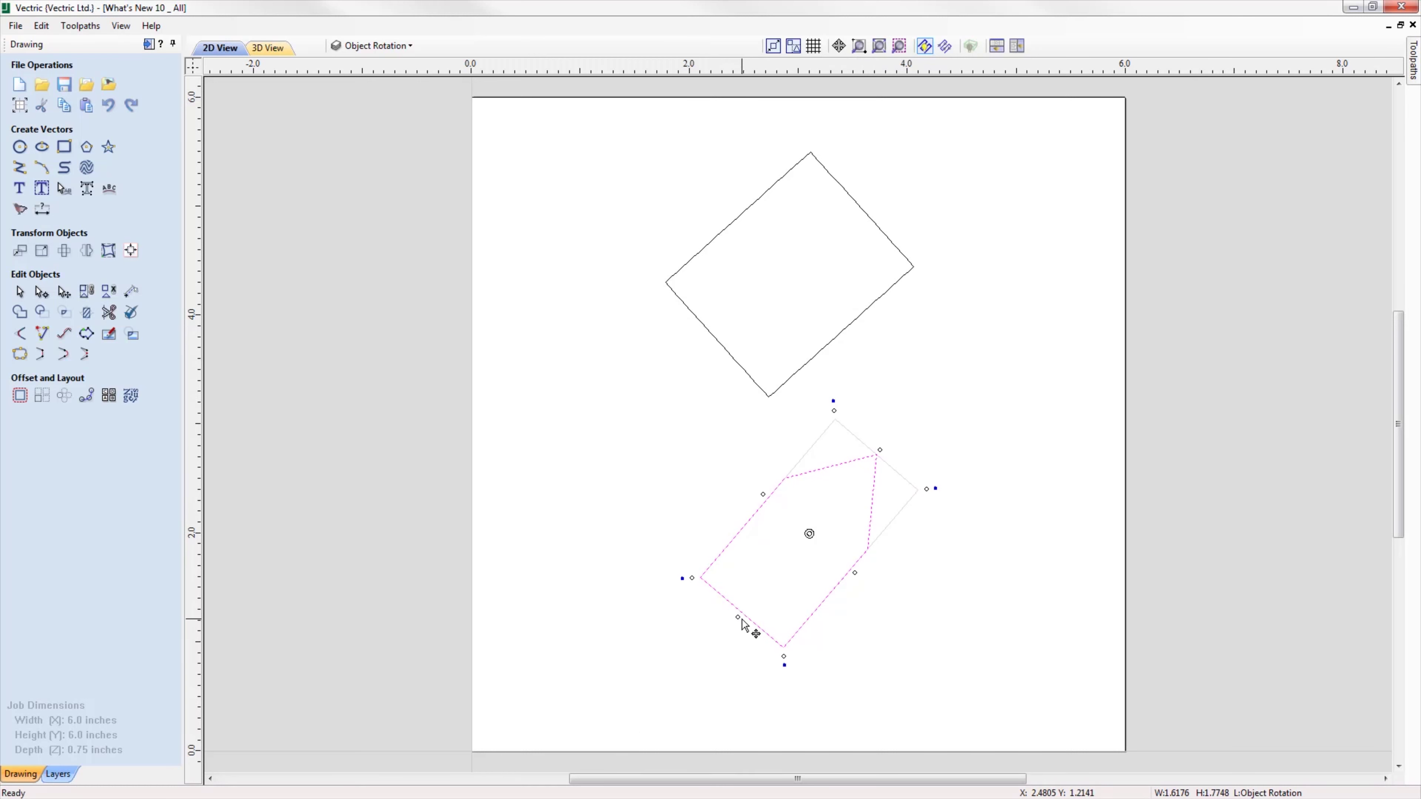
left_click_drag(739, 618, 725, 627)
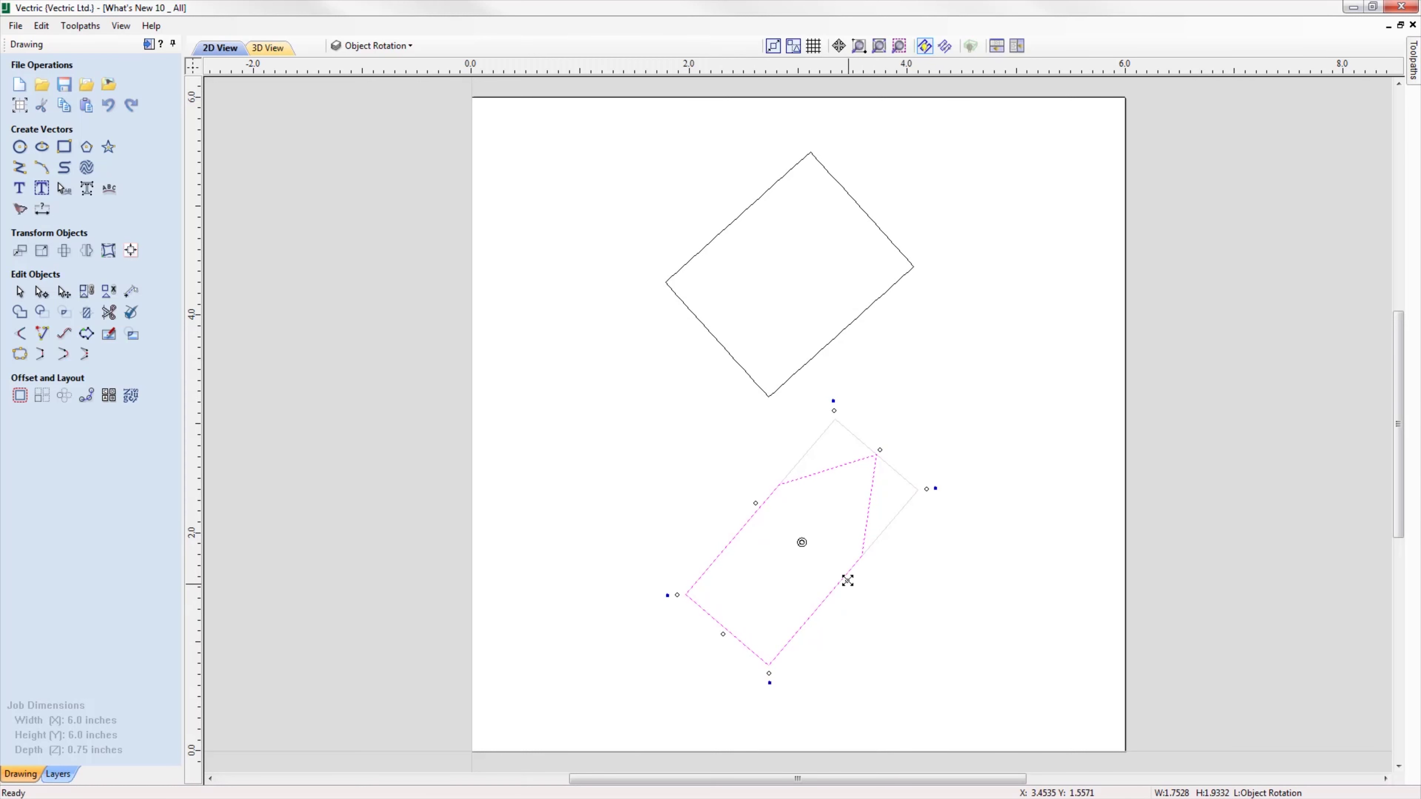
left_click_drag(846, 599, 852, 588)
left_click(971, 733)
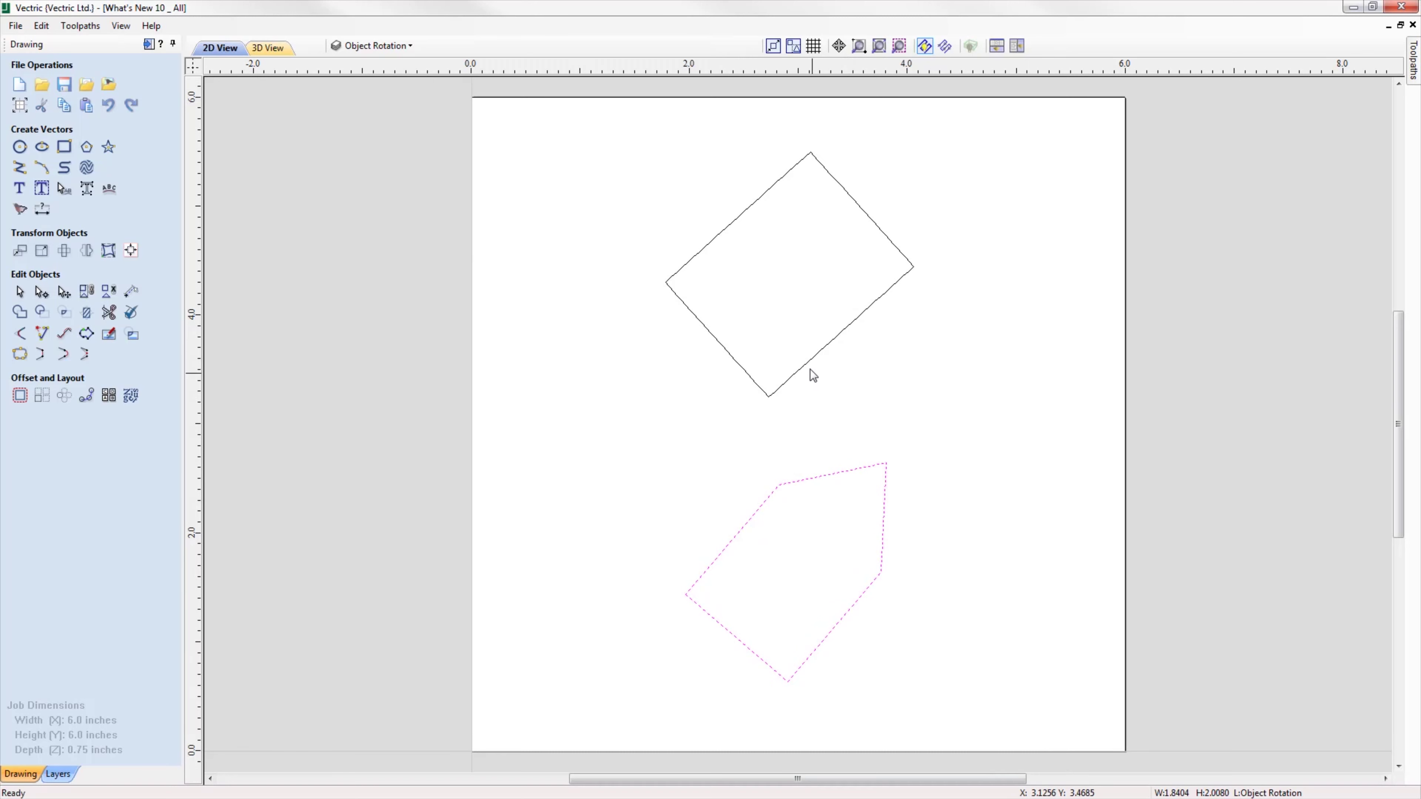
left_click(811, 364)
left_click(20, 250)
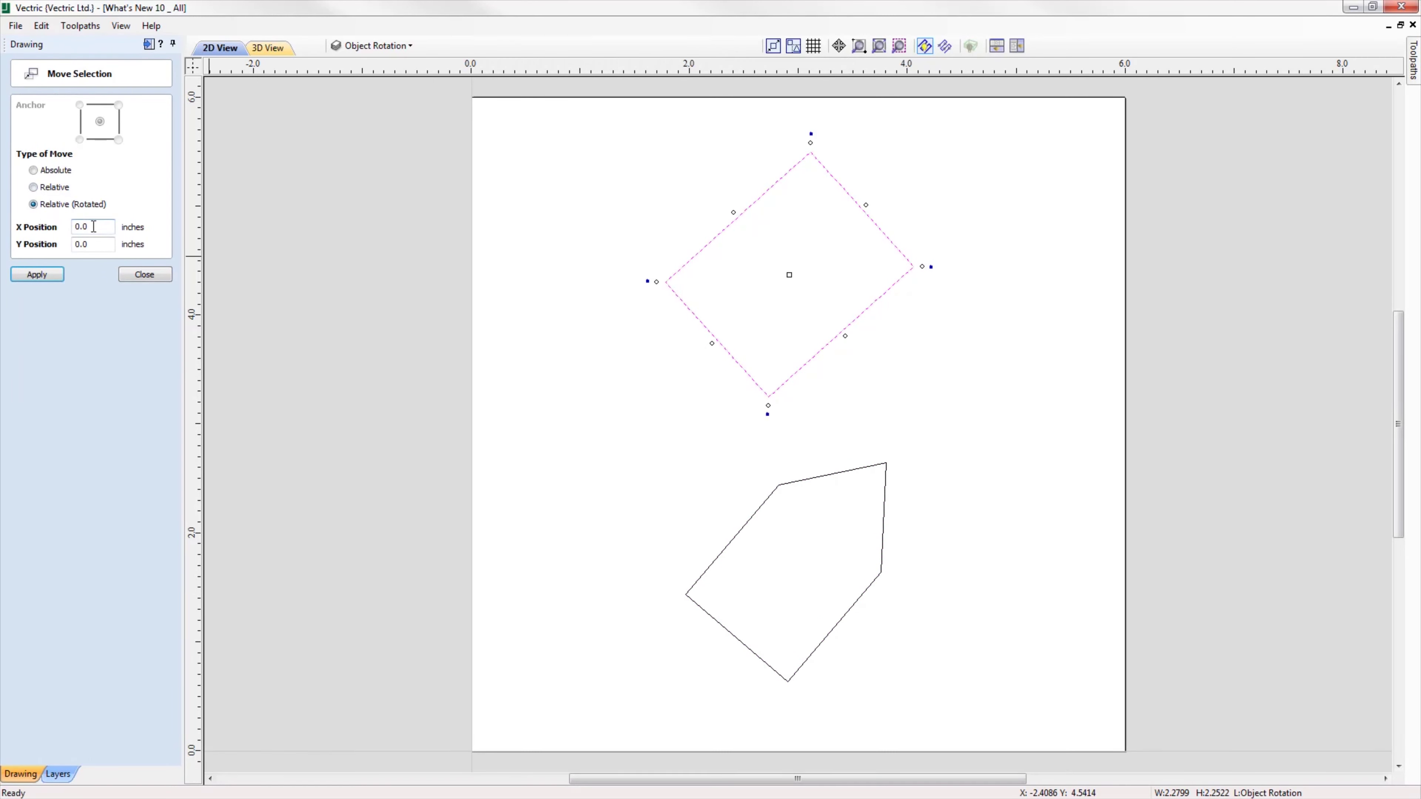
left_click(40, 276)
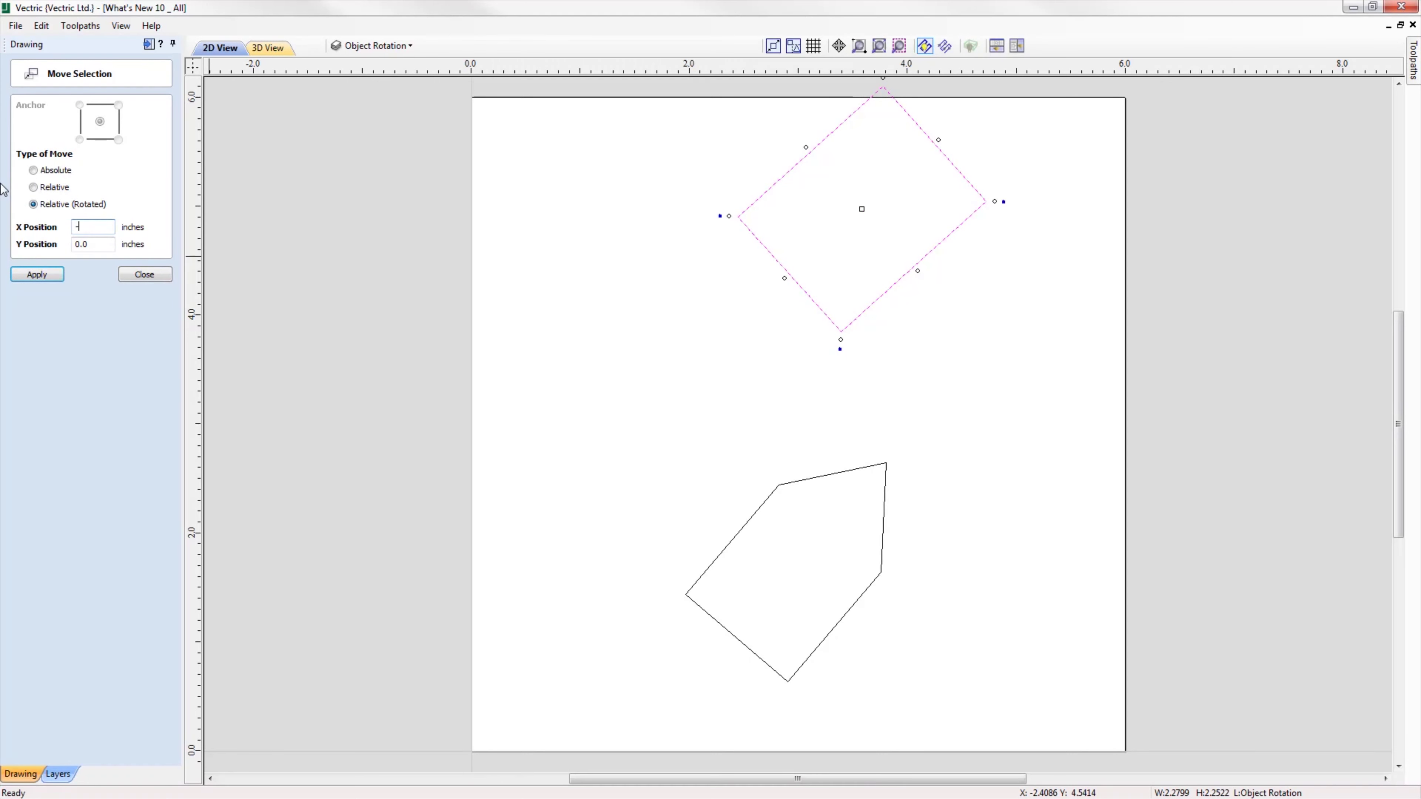
left_click(35, 275)
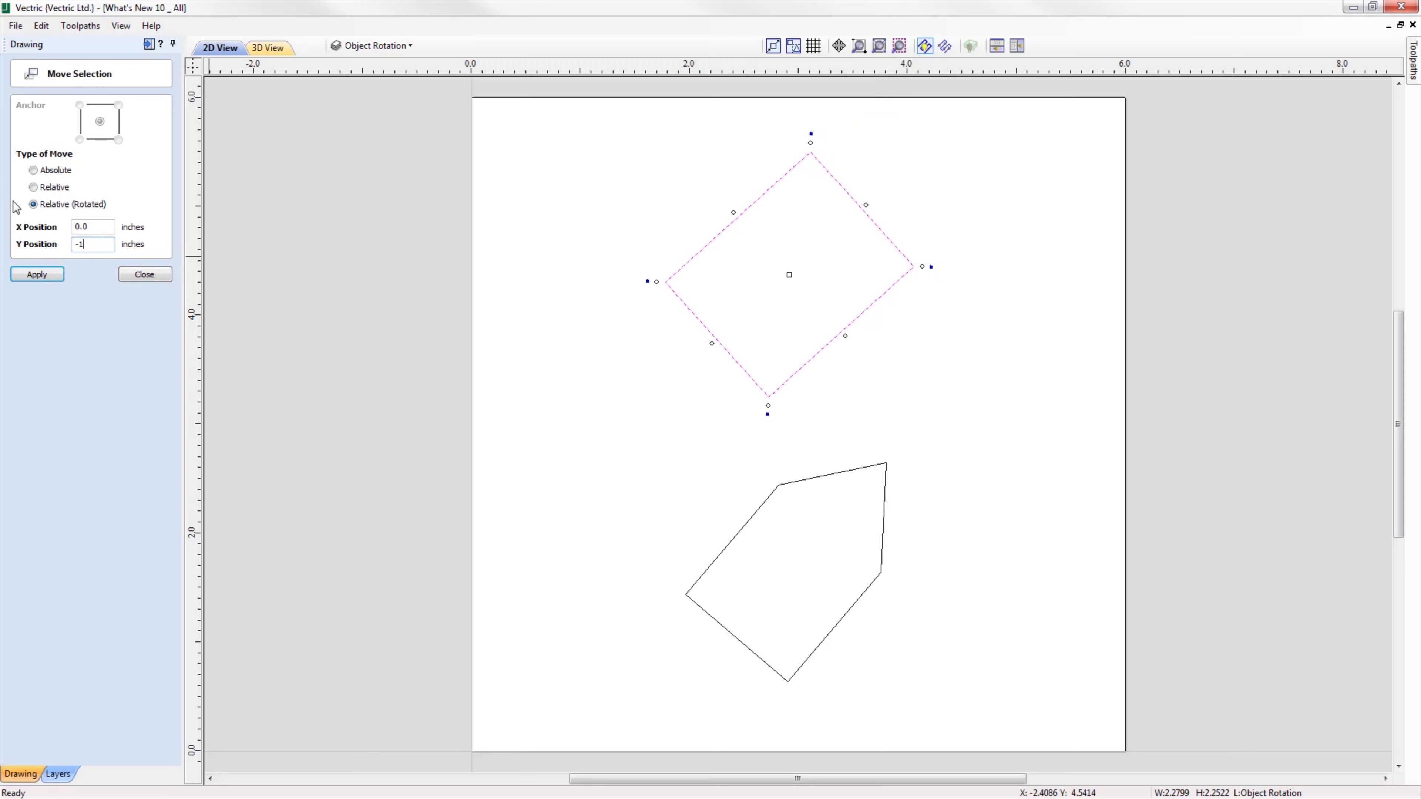
left_click(37, 274)
left_click(83, 246)
left_click(51, 275)
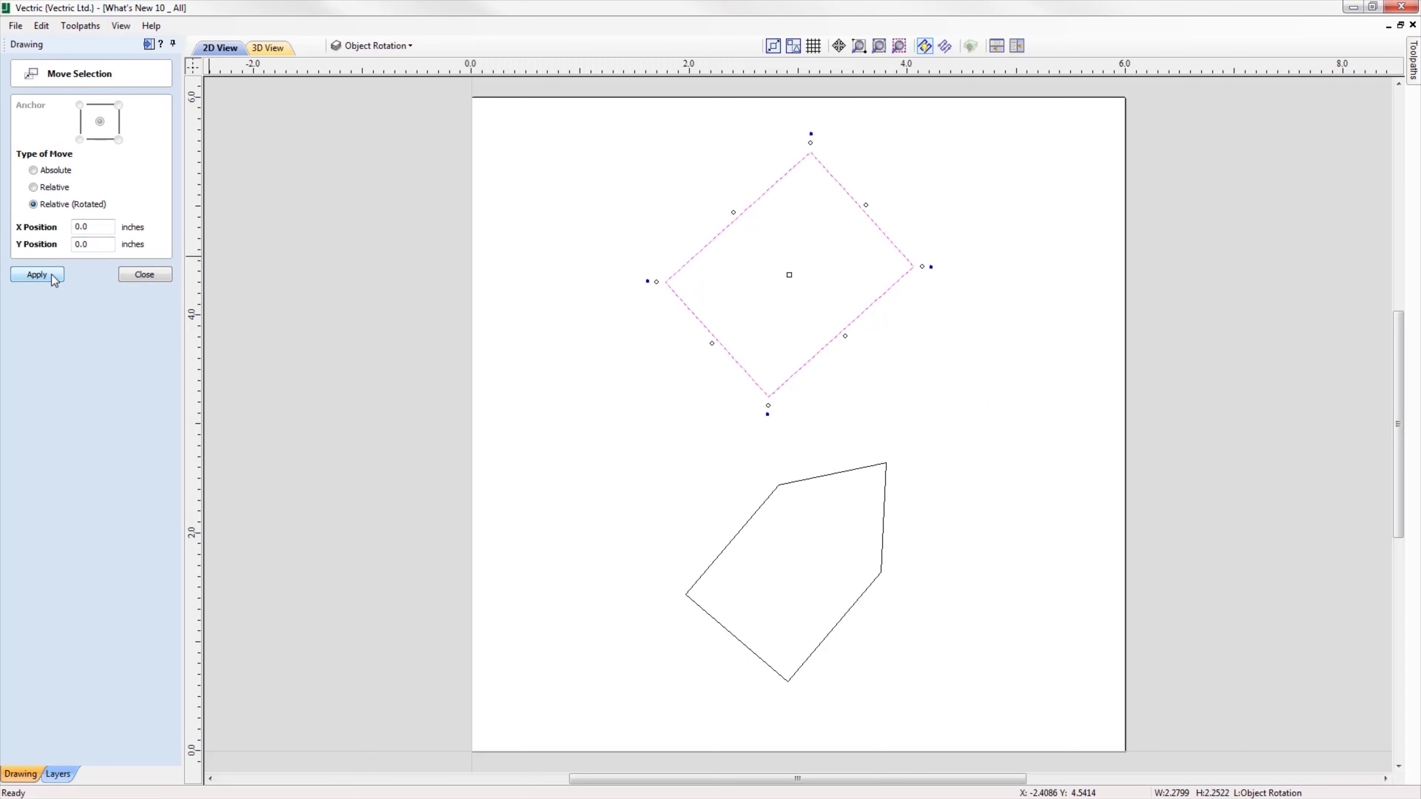
- In Set Size with rotated bounds, make the tilted square 2 in wide, applying height 3 then 1 in
left_click(142, 276)
left_click(42, 252)
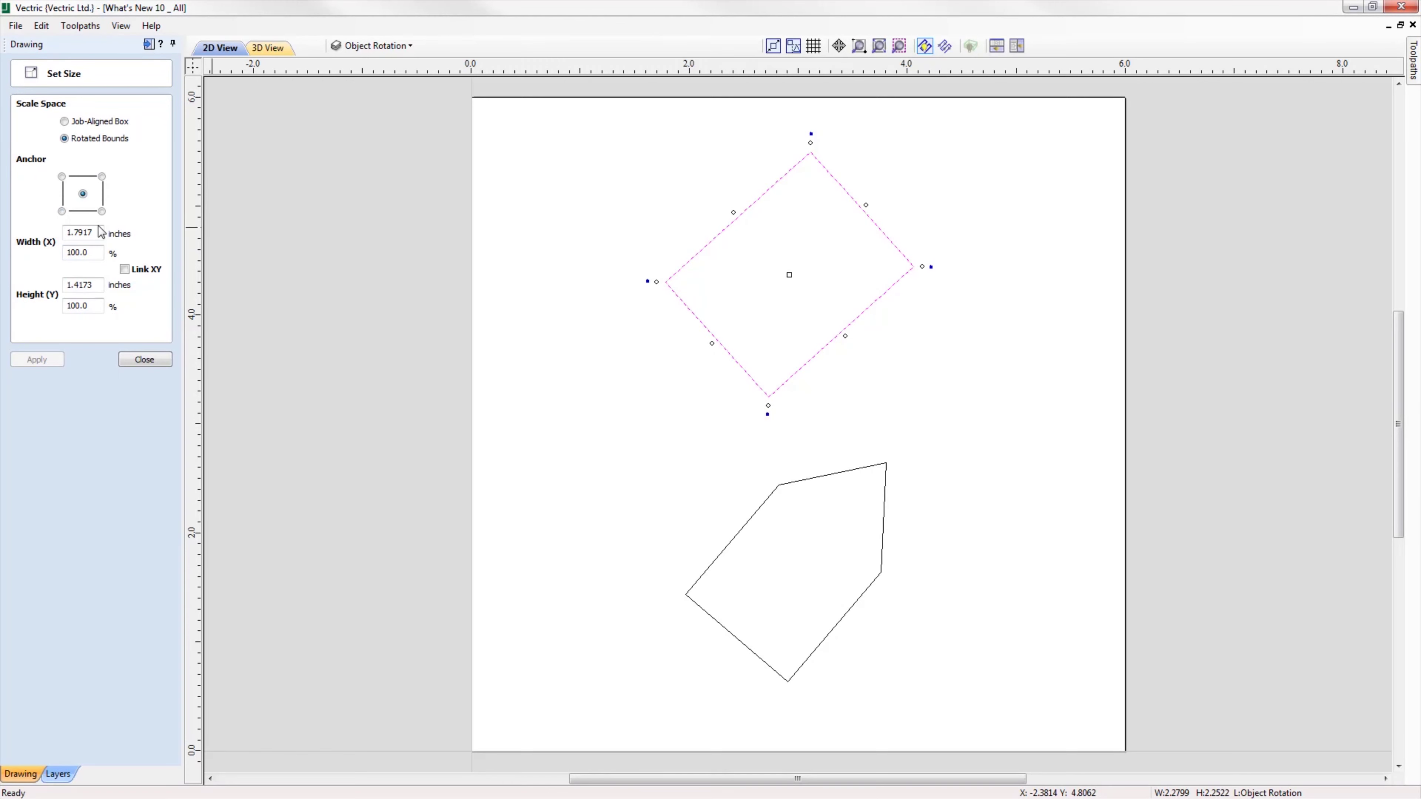
type("2")
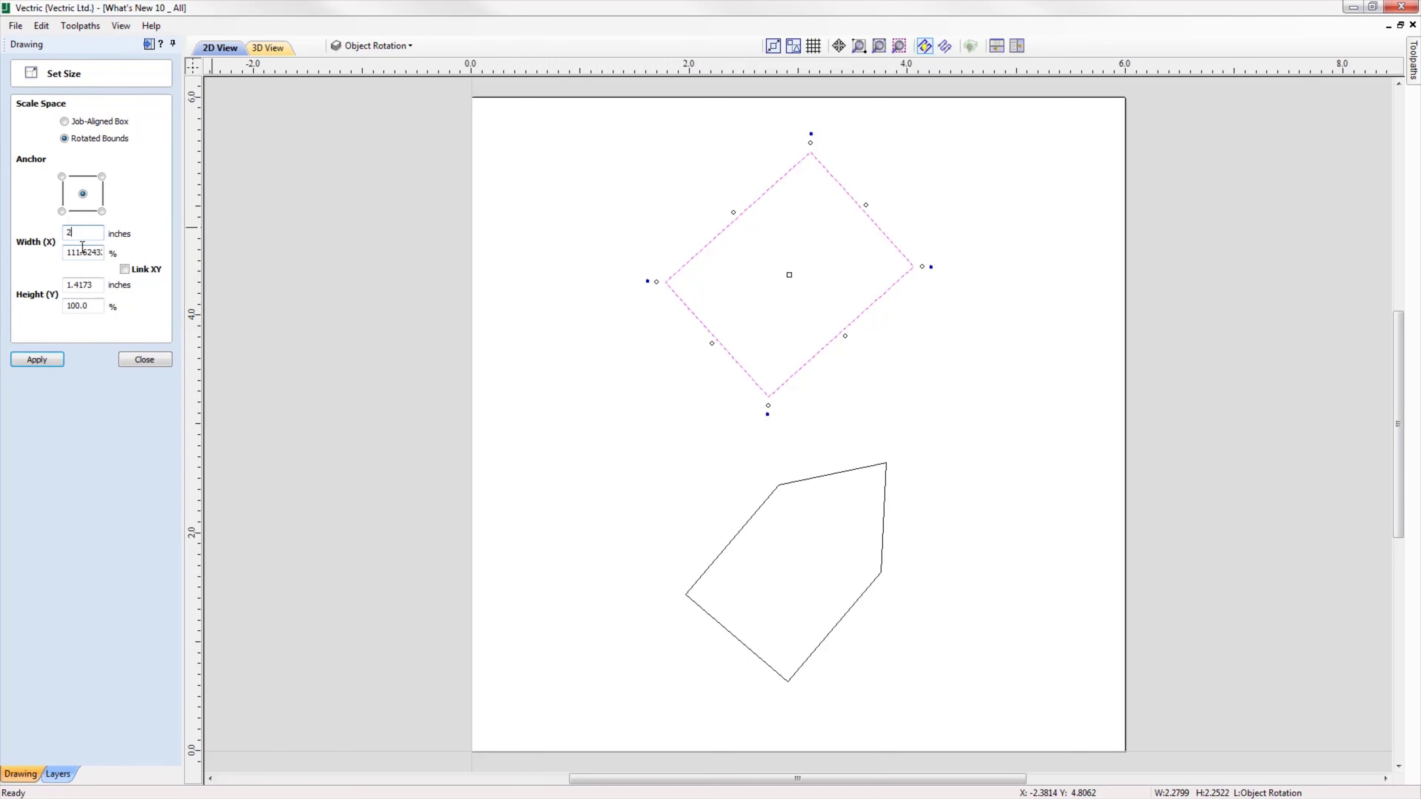
key("Return")
left_click(94, 285)
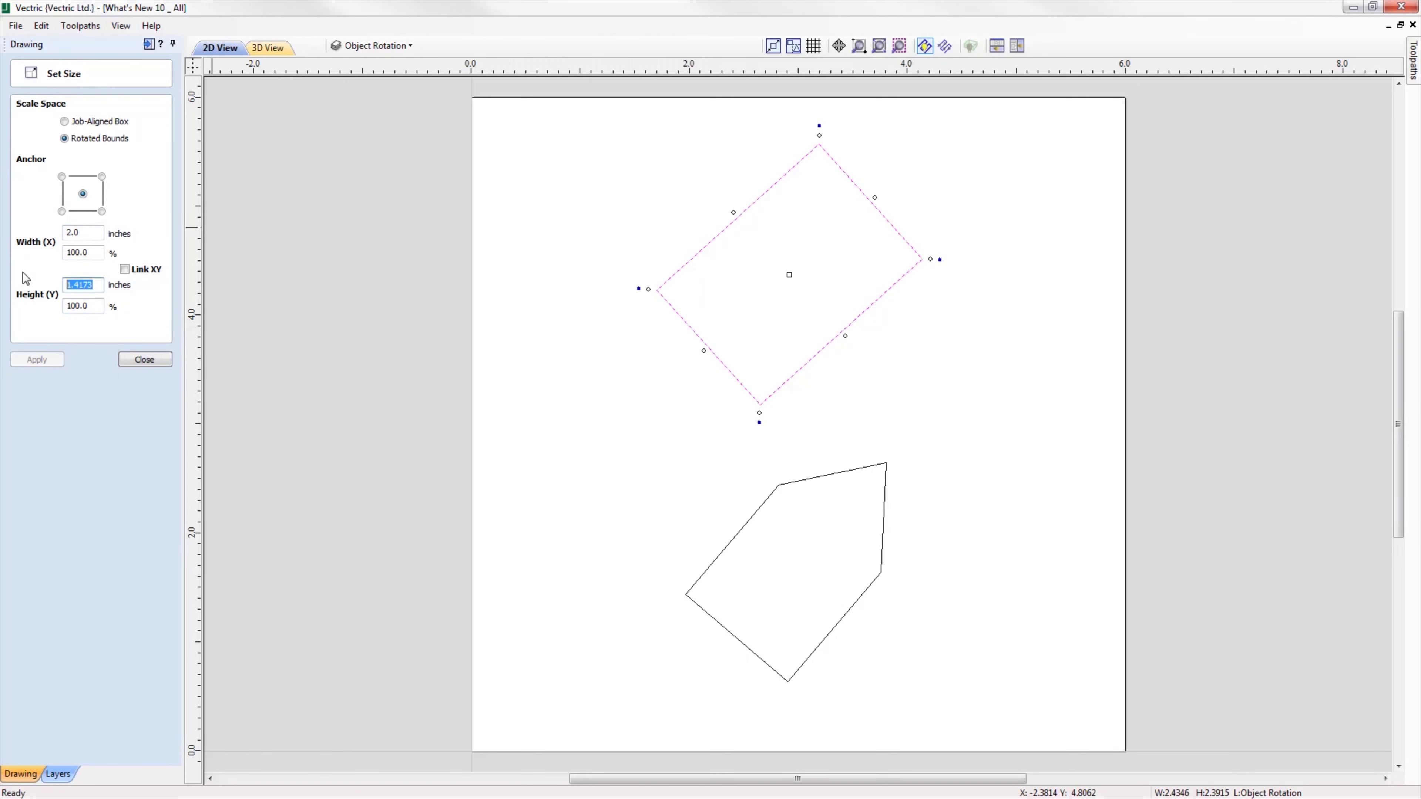
type("3")
left_click(37, 359)
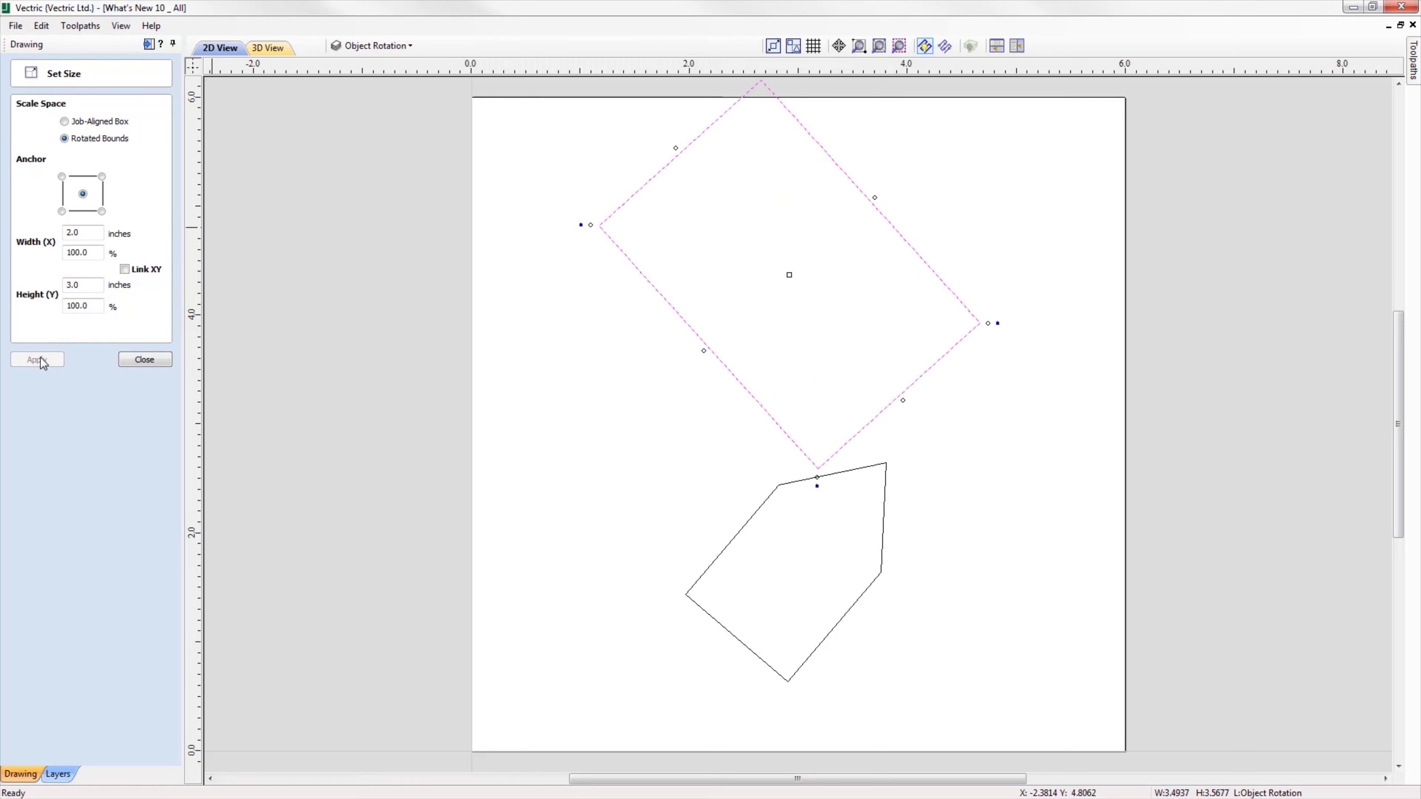
left_click(83, 283)
type("1")
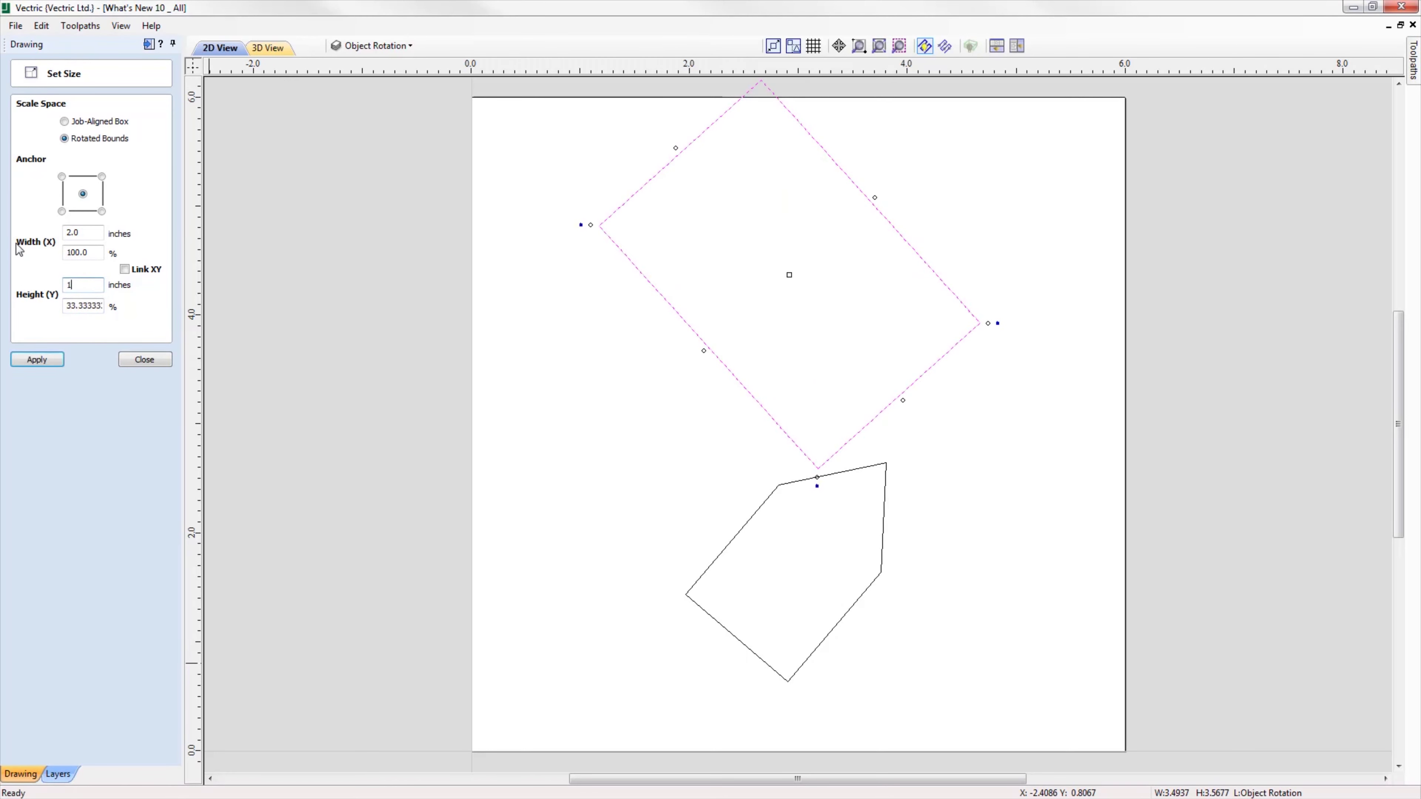
left_click(37, 359)
- Level the rectangle by applying an absolute rotation angle of 0°
left_click(144, 359)
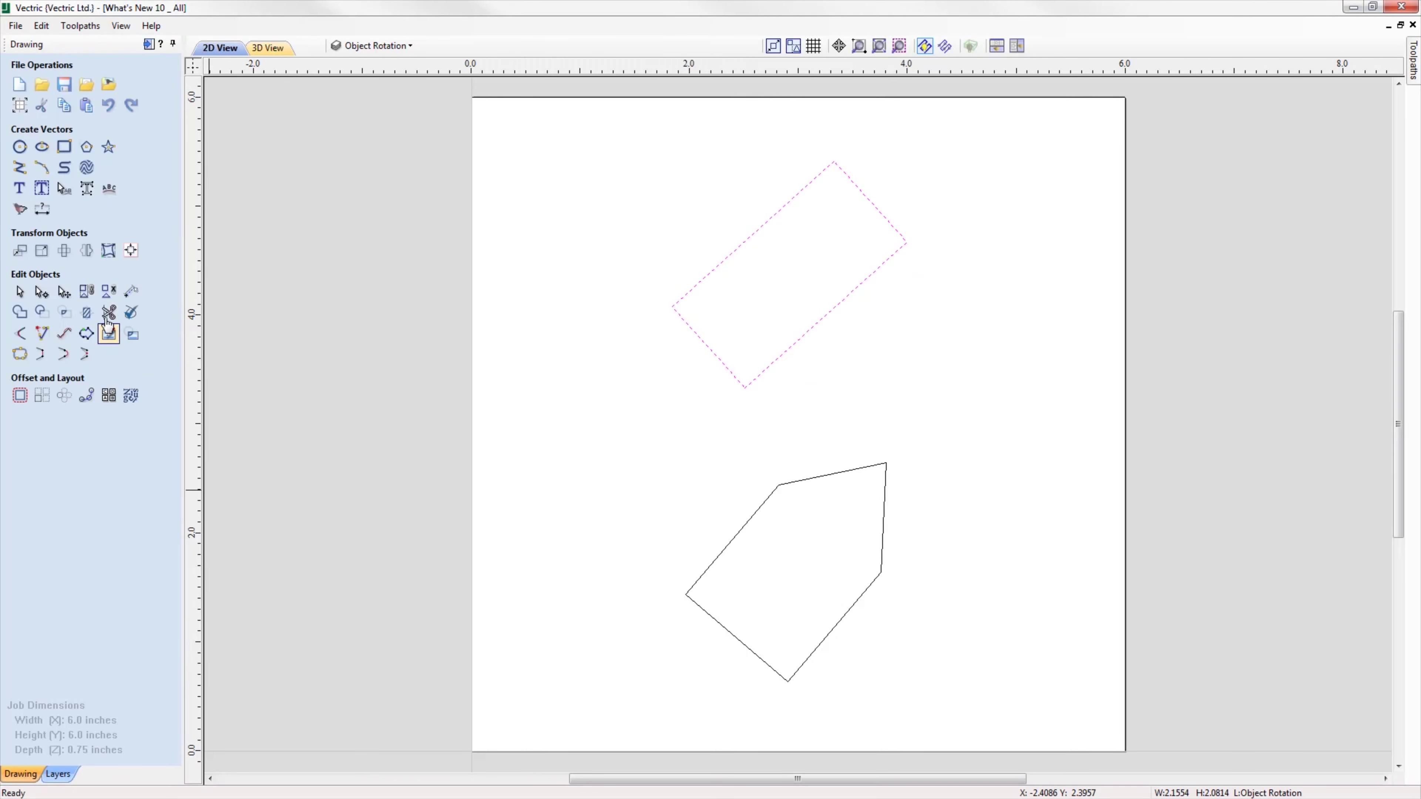
left_click(65, 257)
left_click(34, 249)
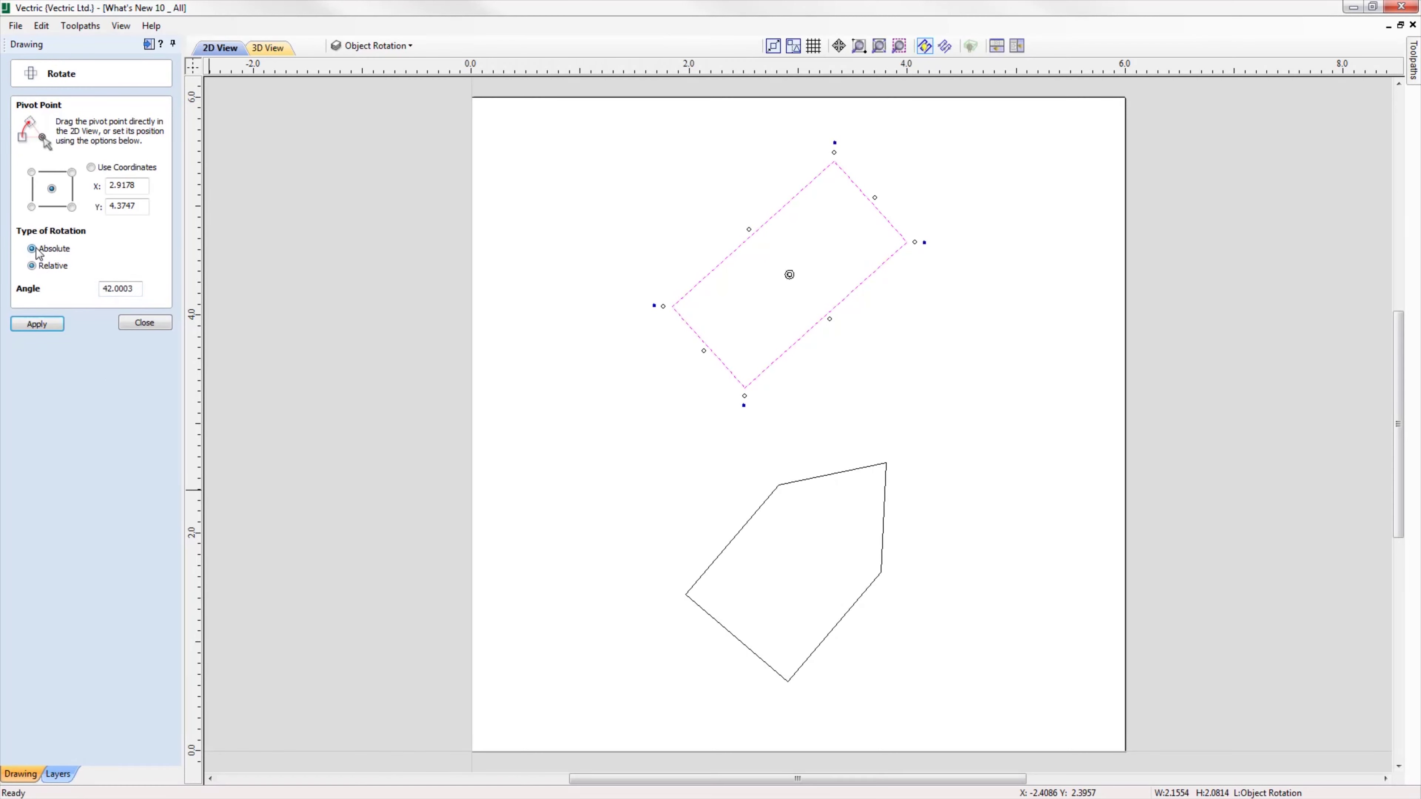
type("0")
left_click(37, 324)
- Set the pentagon upright with an absolute 0° rotation, then turn it to 45°
left_click(809, 484)
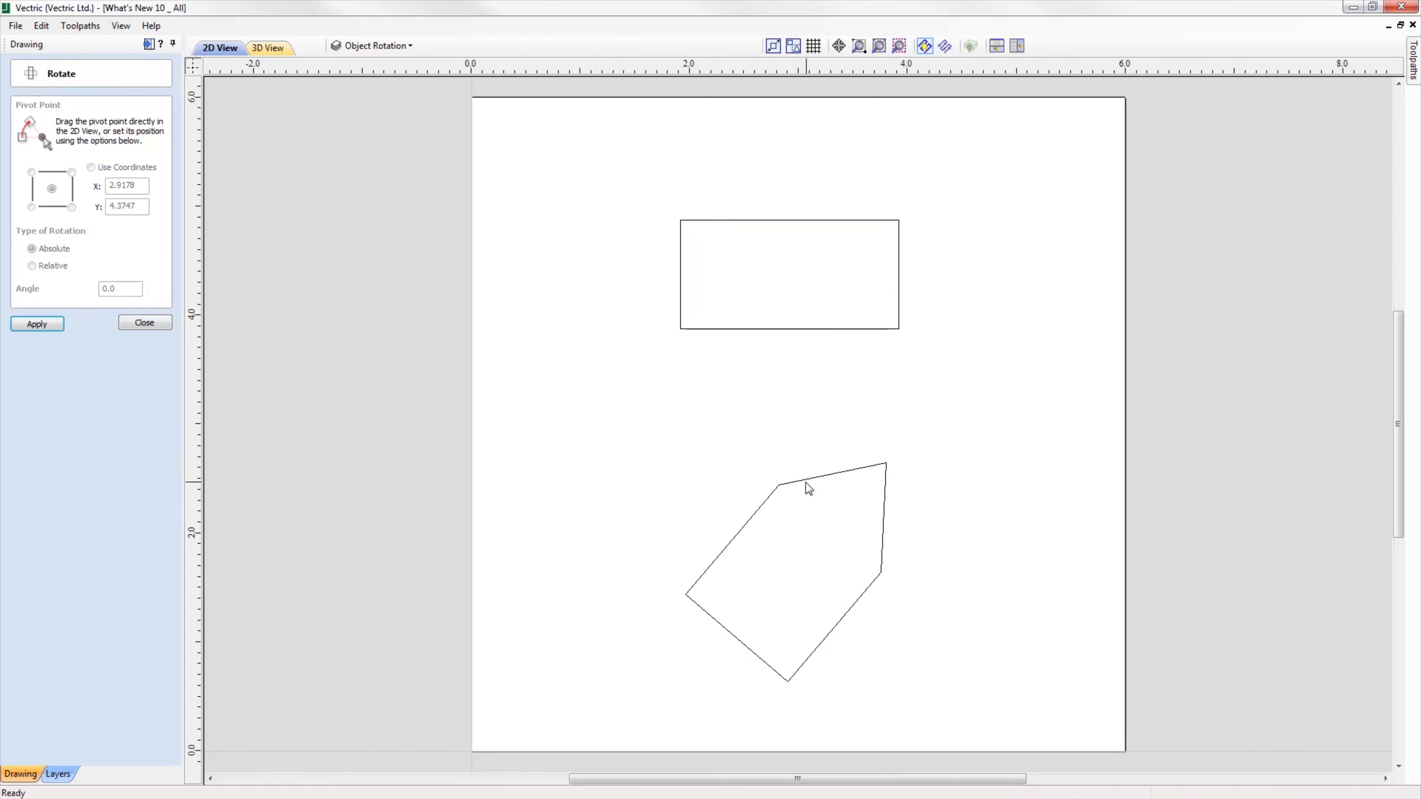
left_click(807, 481)
left_click(106, 289)
left_click_drag(106, 292, 71, 292)
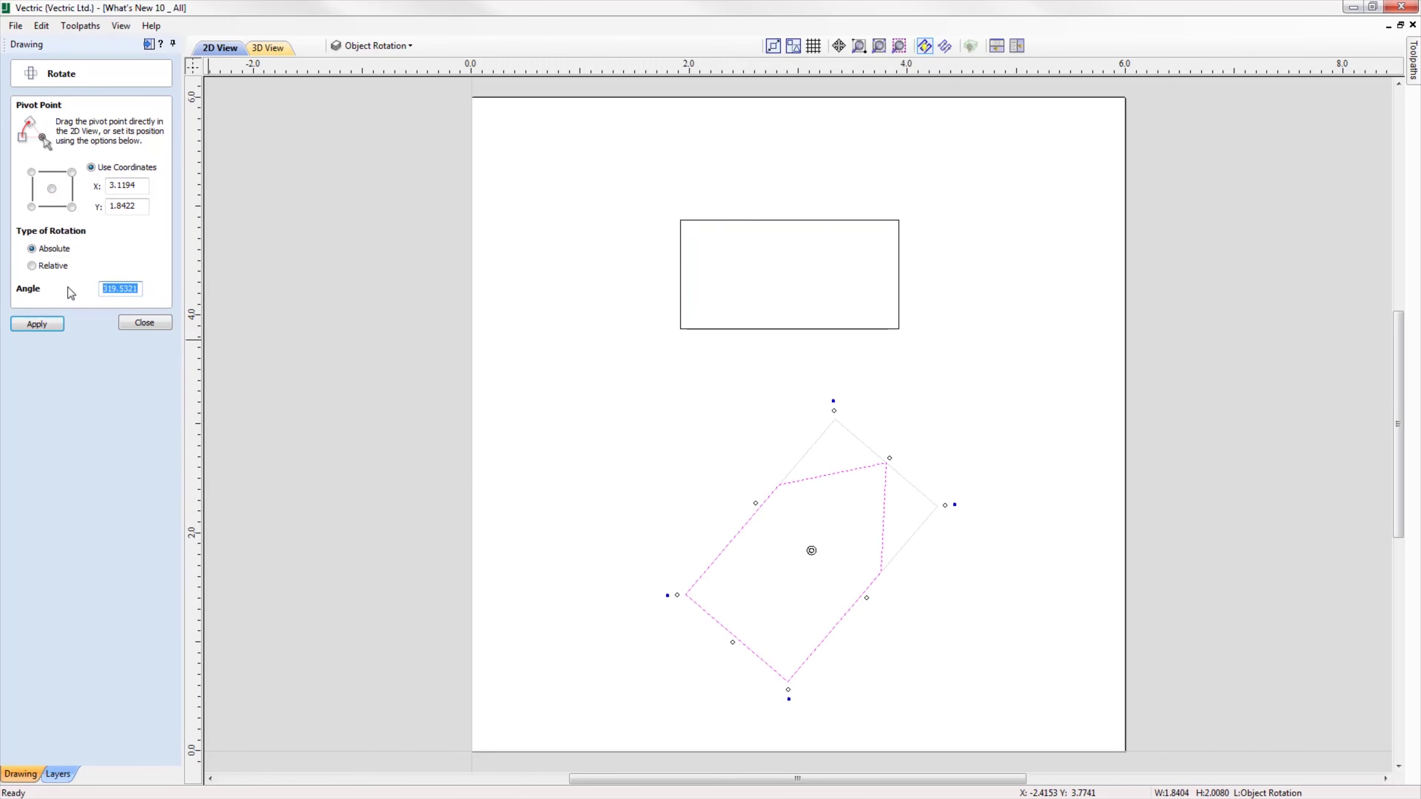
type("0")
left_click(37, 323)
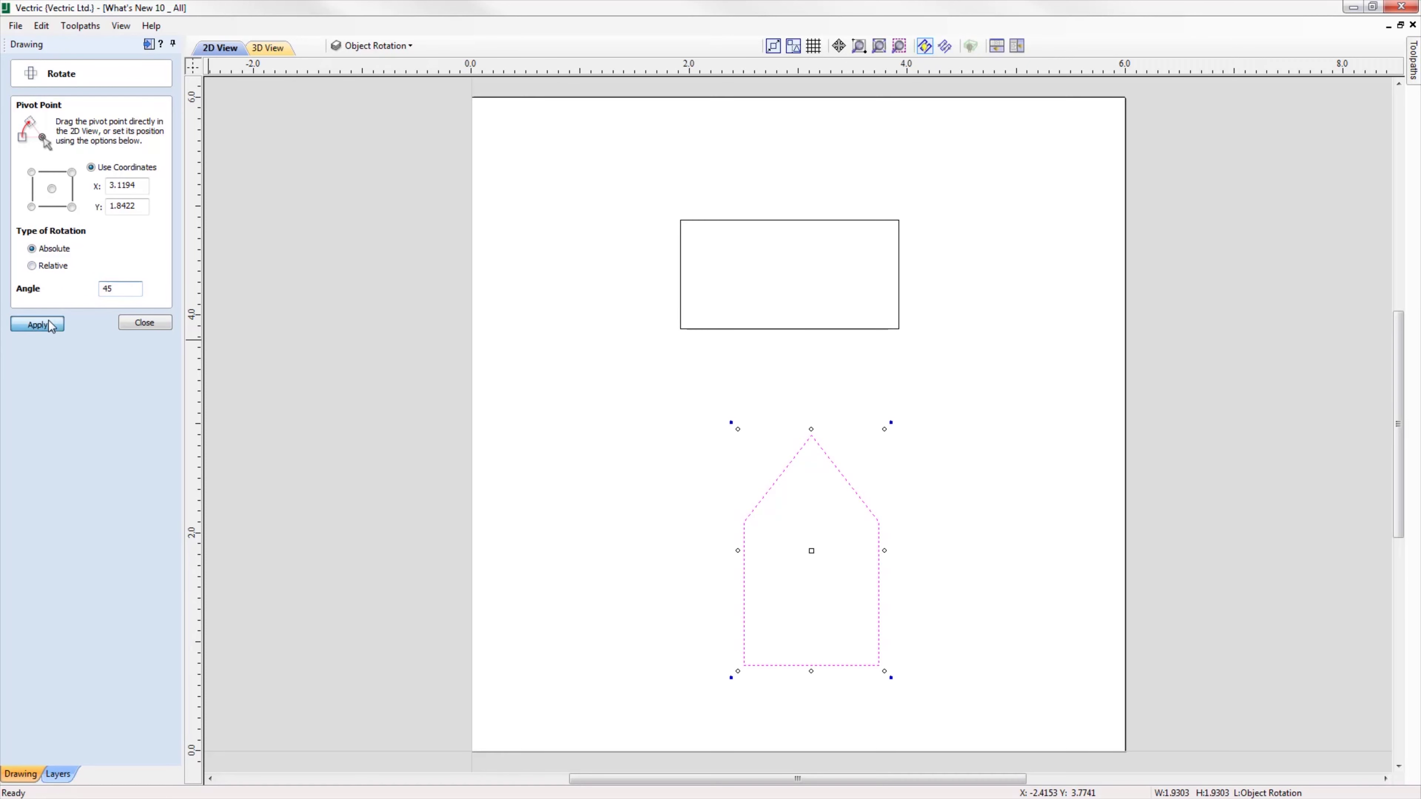
left_click(37, 324)
left_click(144, 323)
- Delete the rectangle and mirror a copy of the pentagon off its right side using rotated bounds
left_click(898, 331)
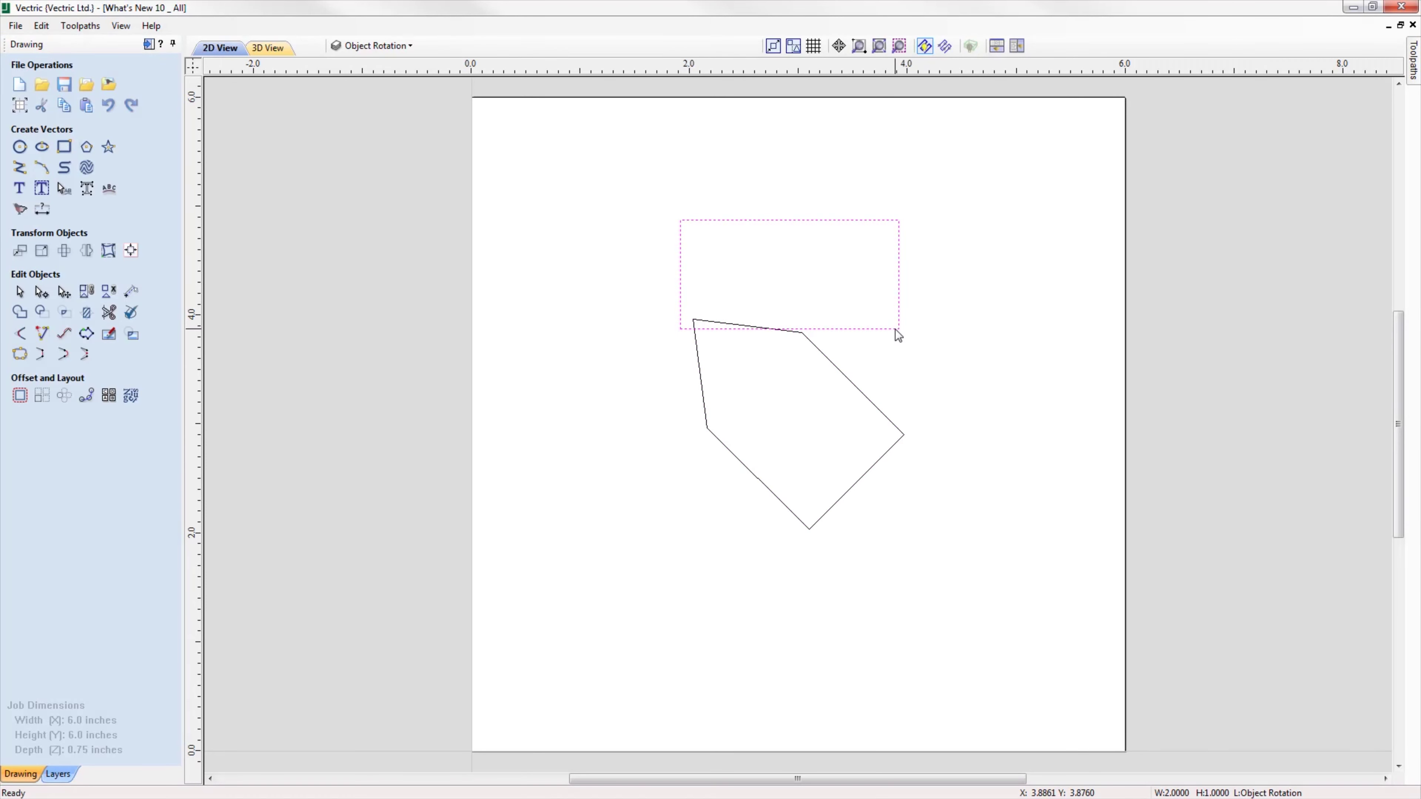
key("Delete")
left_click(700, 359)
left_click(87, 250)
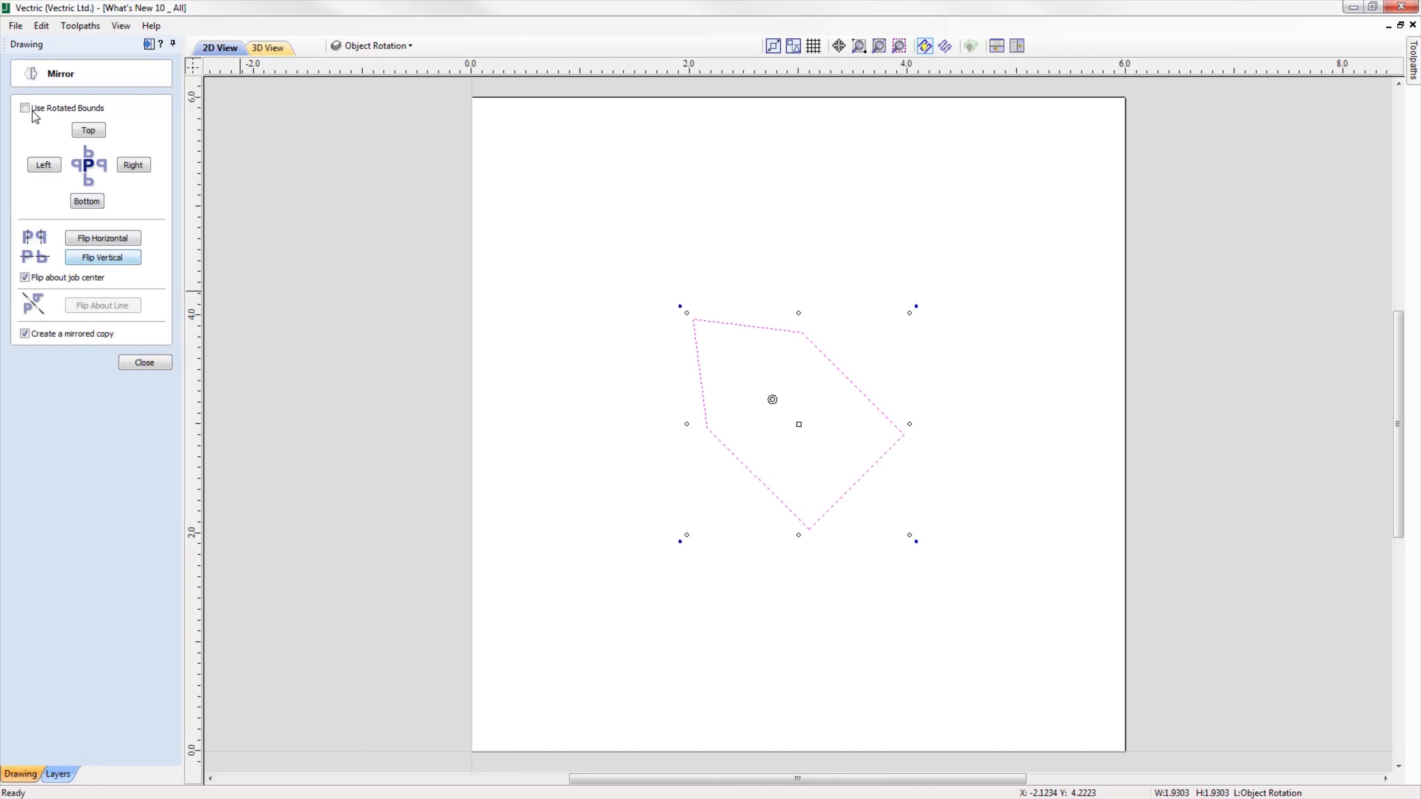
left_click(25, 108)
left_click(133, 165)
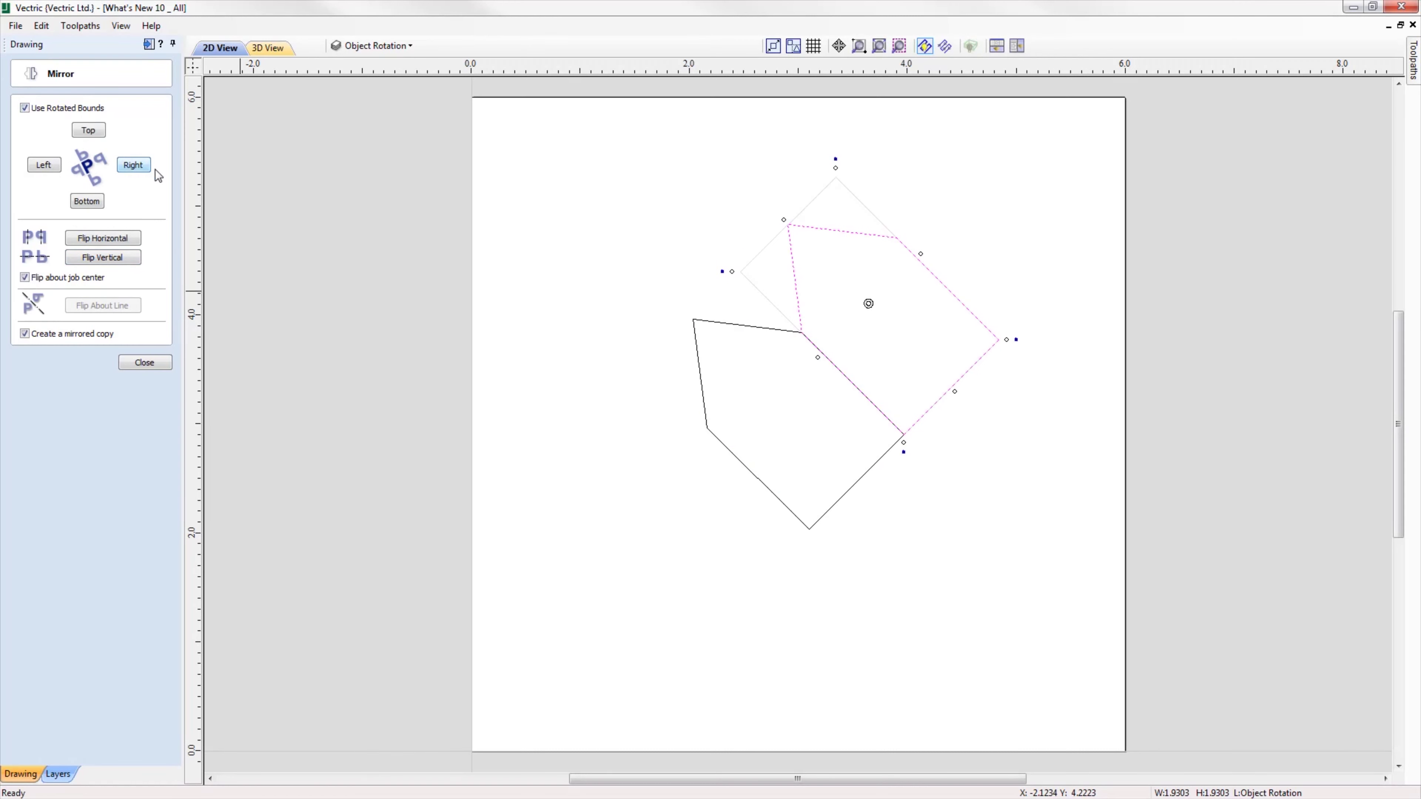
- Add mirrored copies of the middle pentagon off its left, top and bottom sides
left_click(783, 328)
left_click(704, 335)
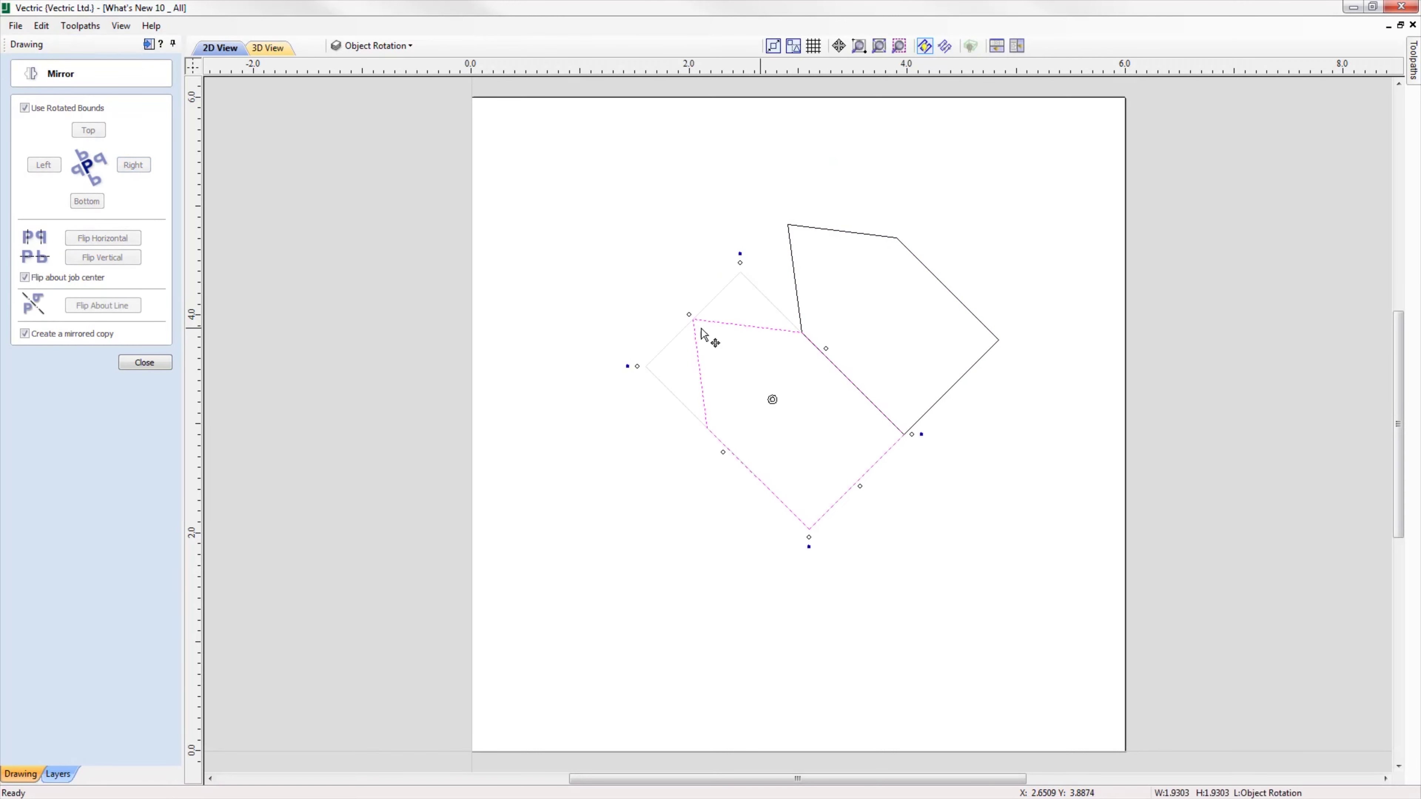
left_click(43, 166)
left_click(728, 327)
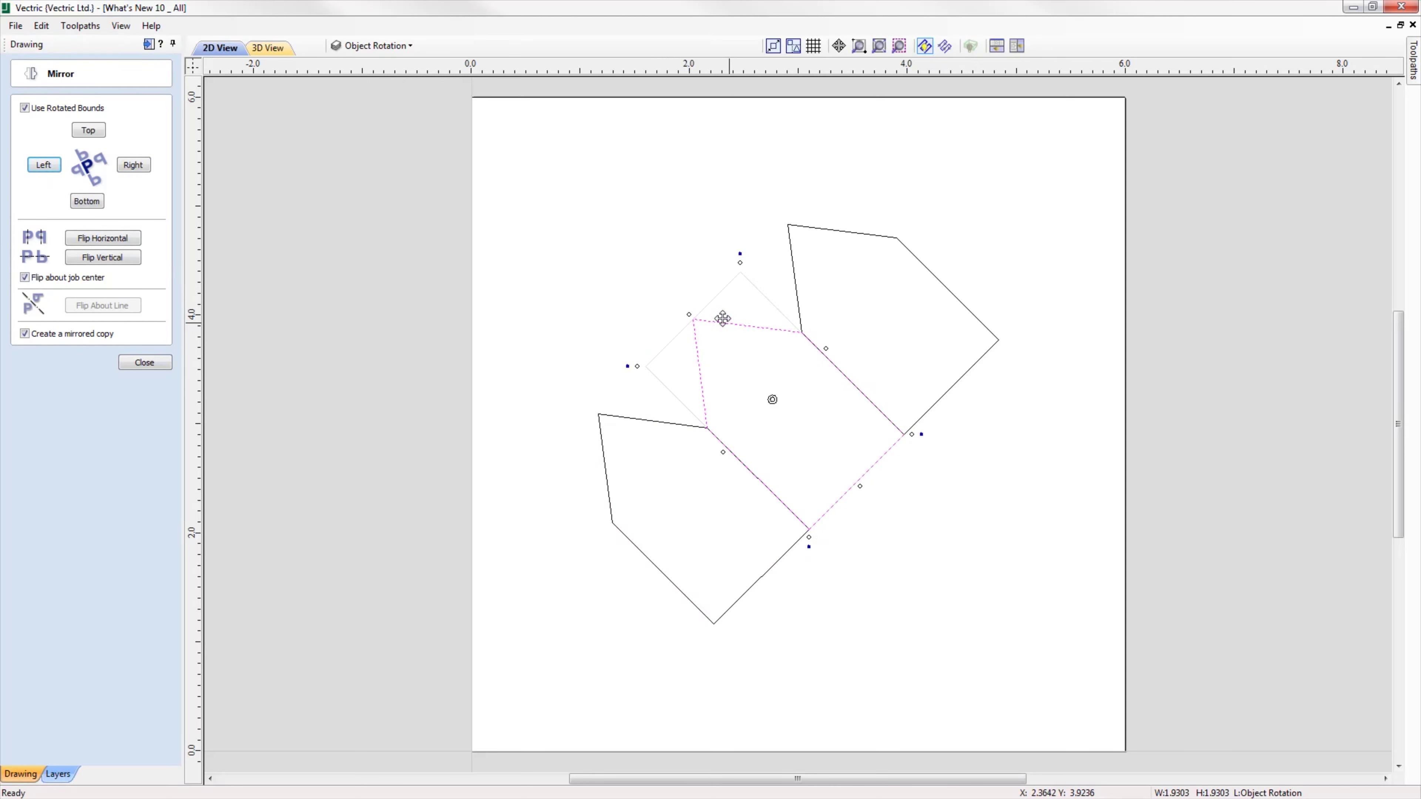
left_click(90, 132)
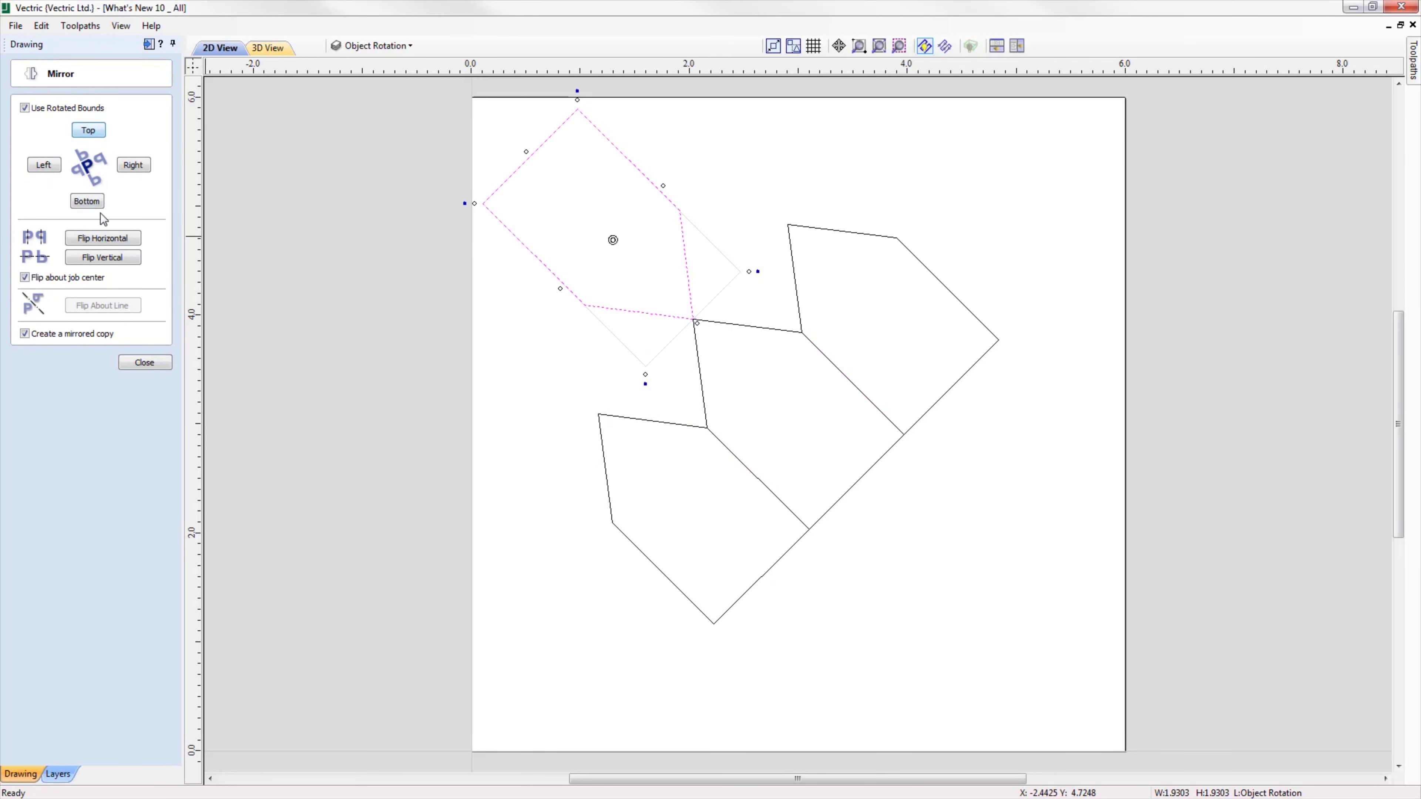
left_click(752, 336)
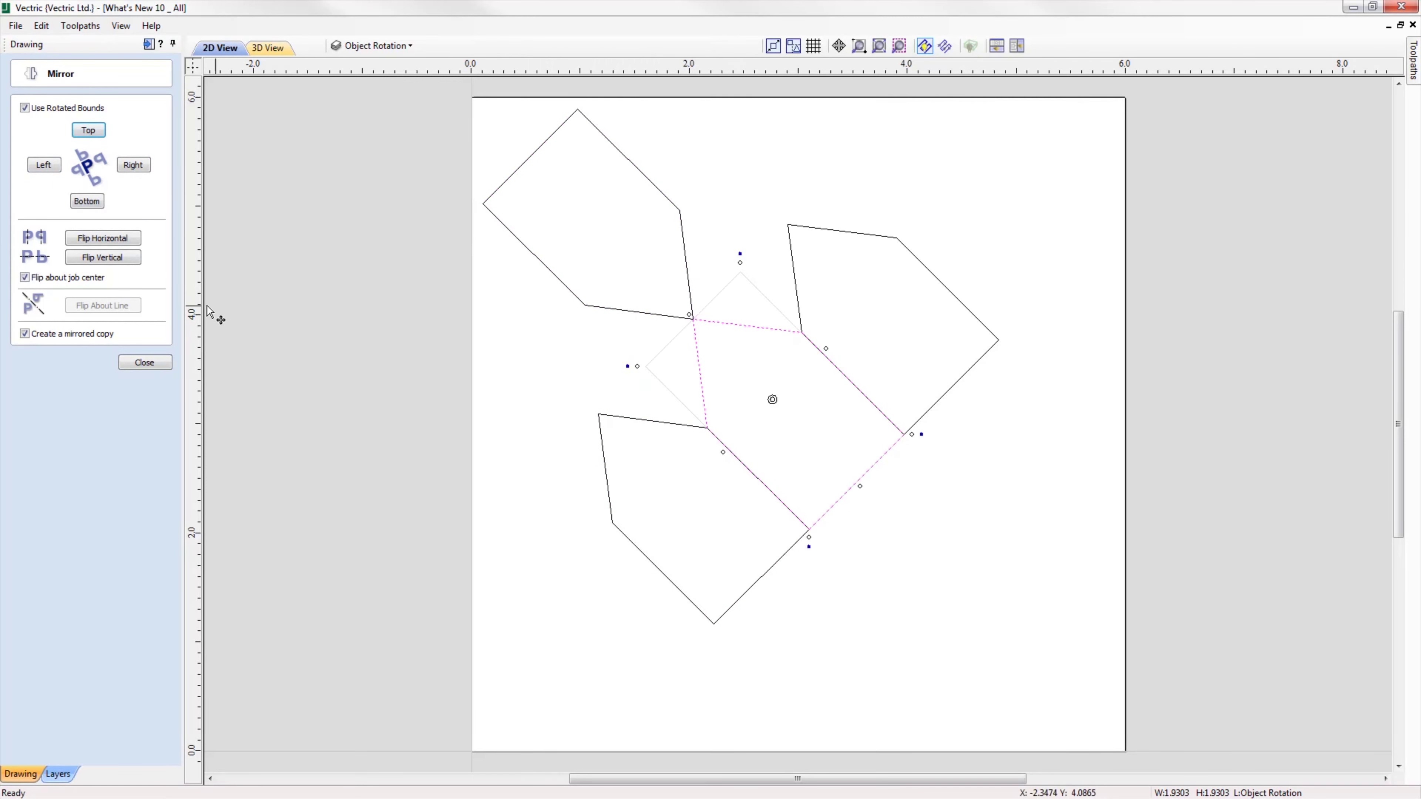
left_click(86, 201)
left_click(144, 362)
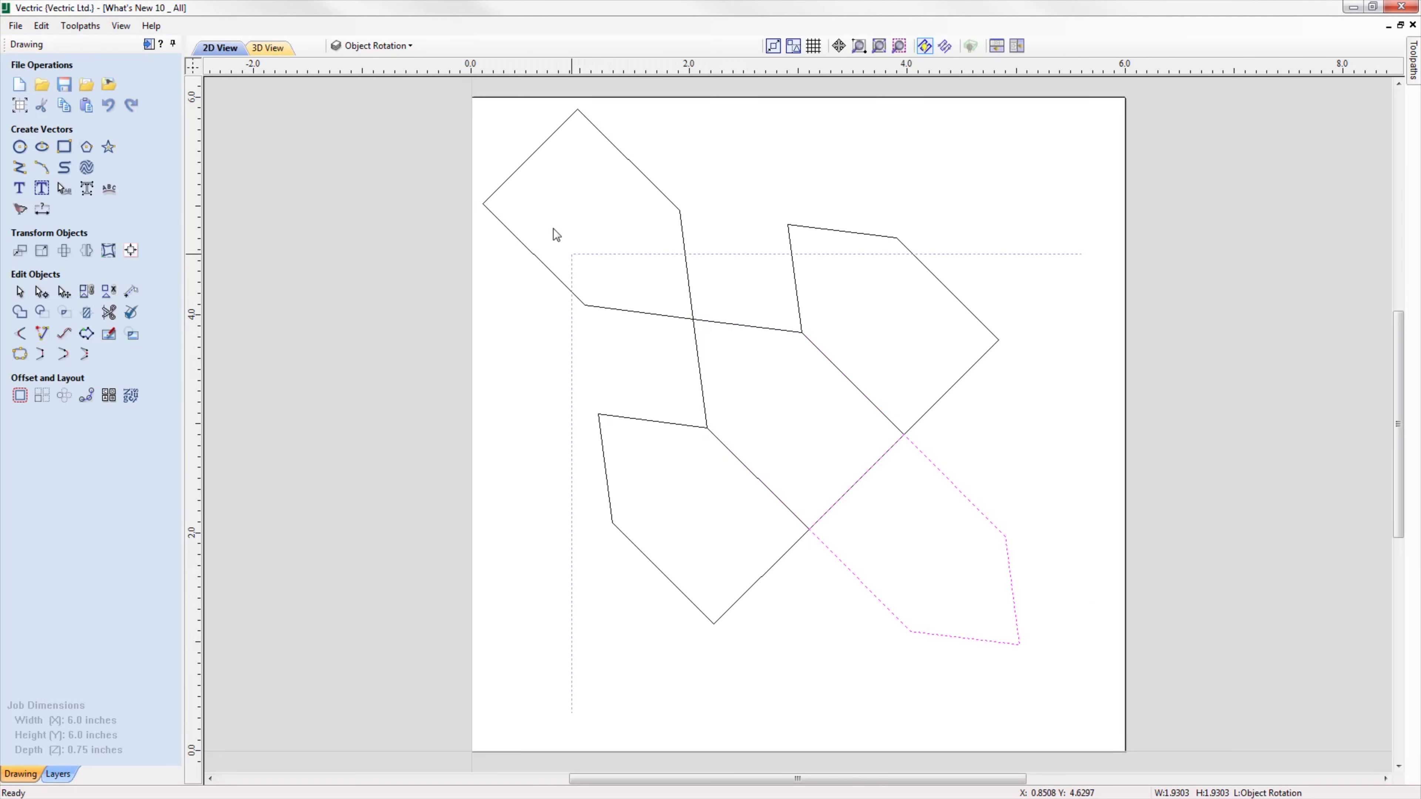
- Delete the four mirrored copies, keeping only the middle pentagon
key("ctrl+a")
left_click(753, 330, "shift")
key("Delete")
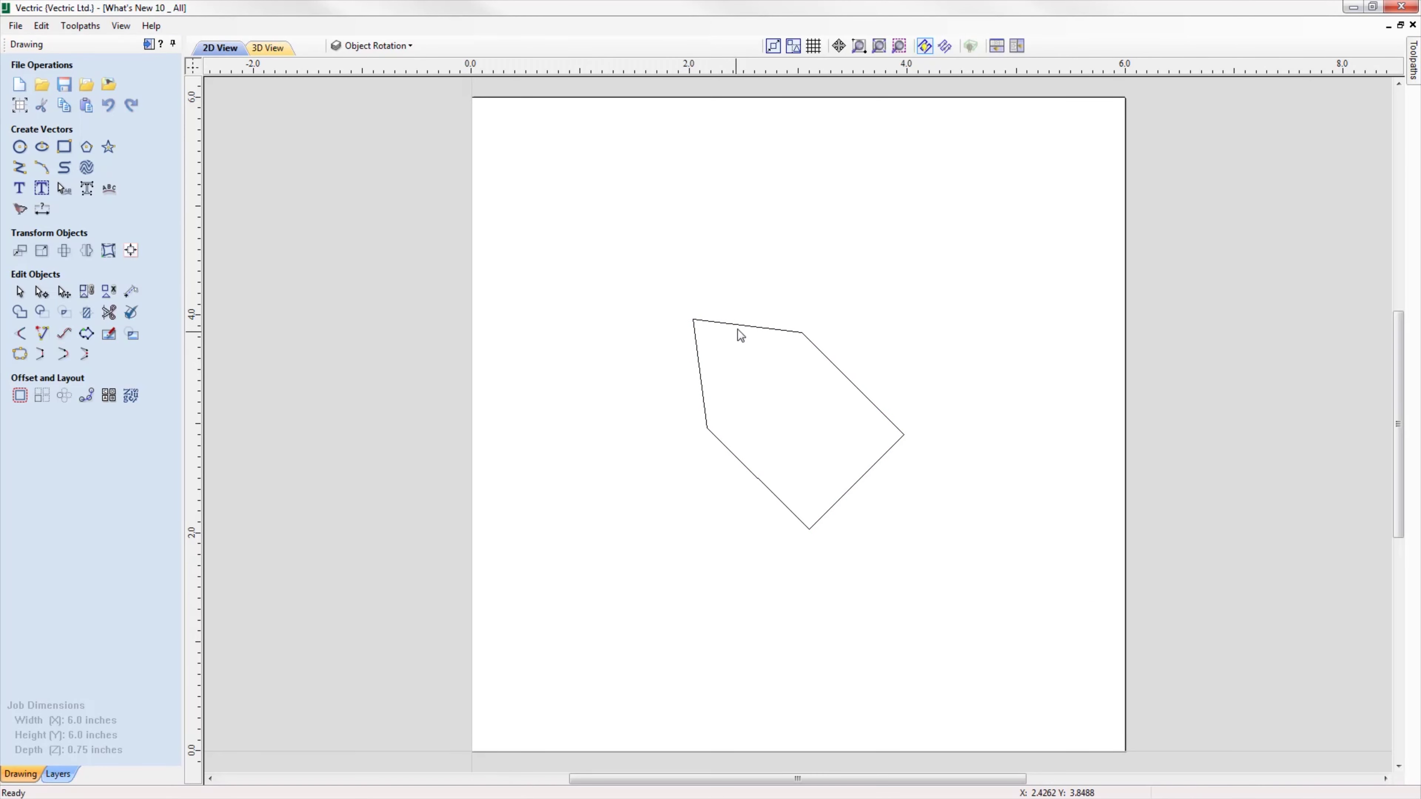
- Wrap the pentagon in a bounding-box distortion envelope and drag its corners and curve handles to warp it
left_click(742, 325)
left_click(108, 250)
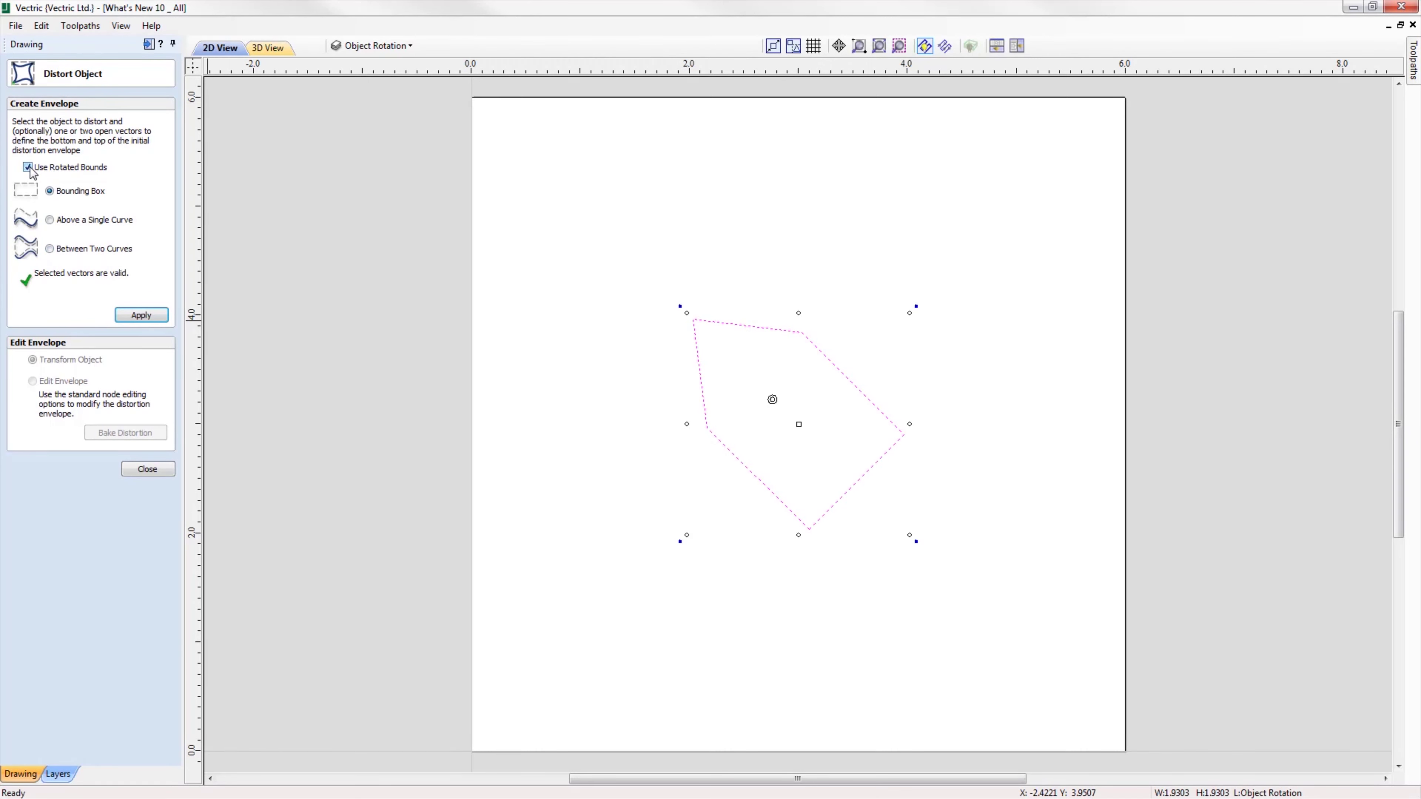
left_click(141, 314)
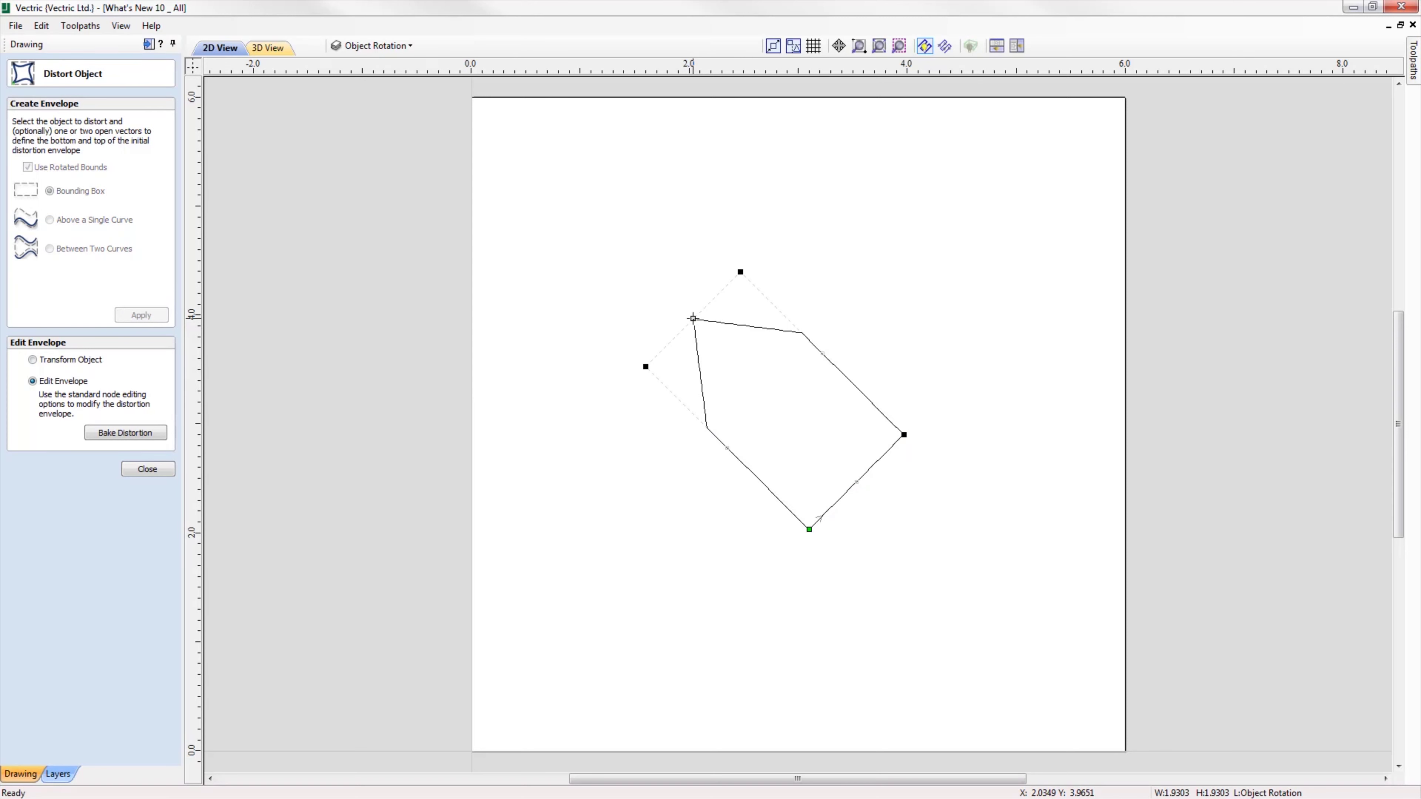
left_click_drag(693, 319, 674, 300)
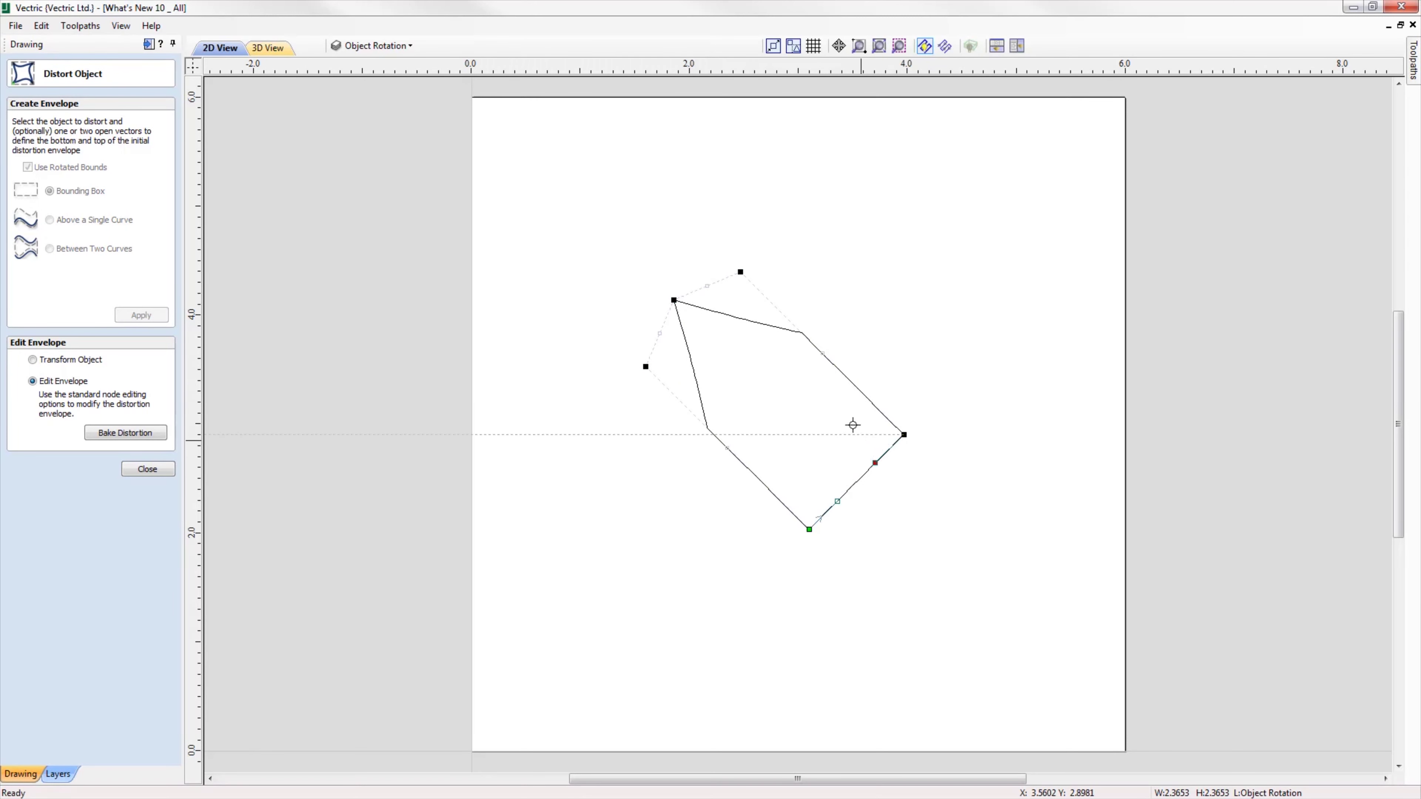
left_click_drag(875, 463, 852, 424)
left_click_drag(836, 499, 863, 534)
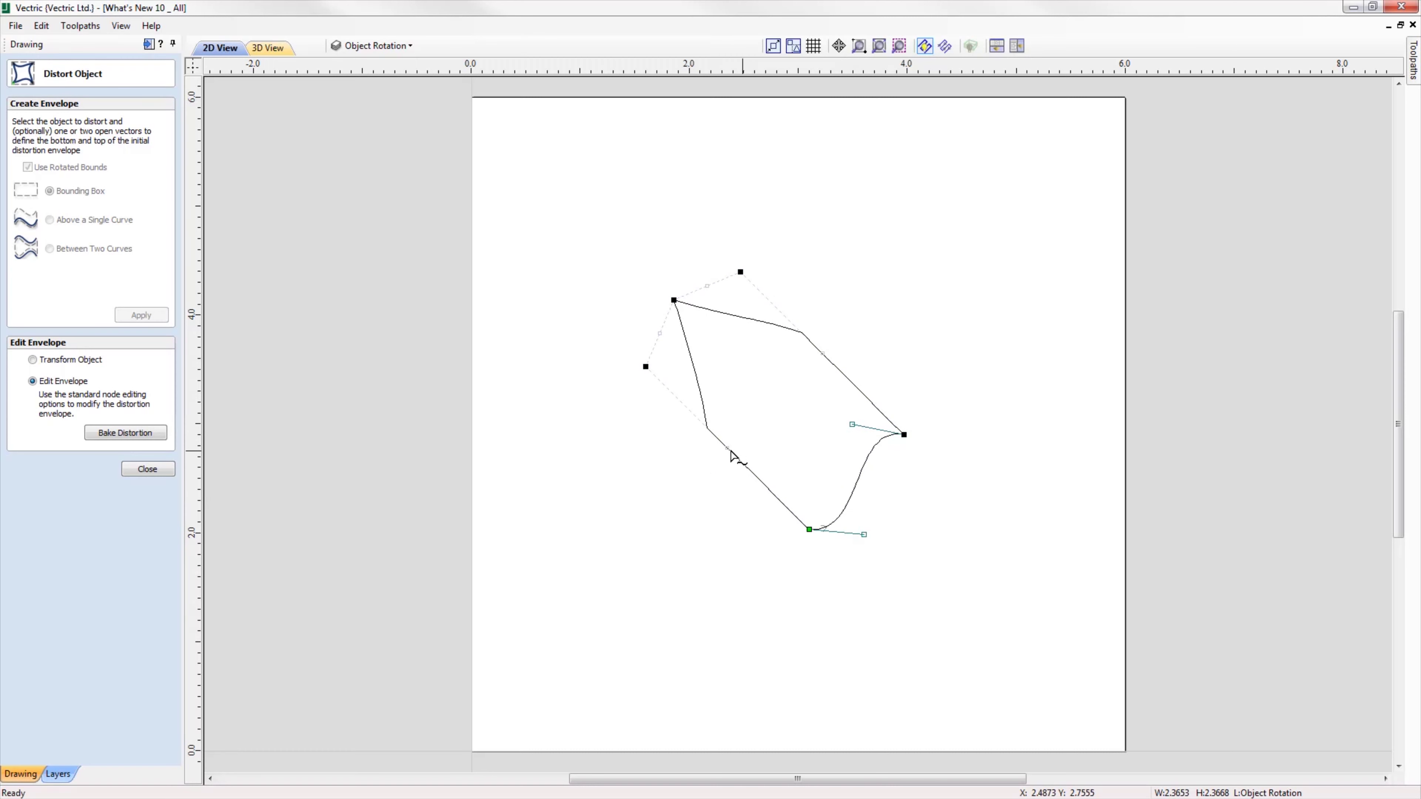
left_click_drag(727, 448, 688, 470)
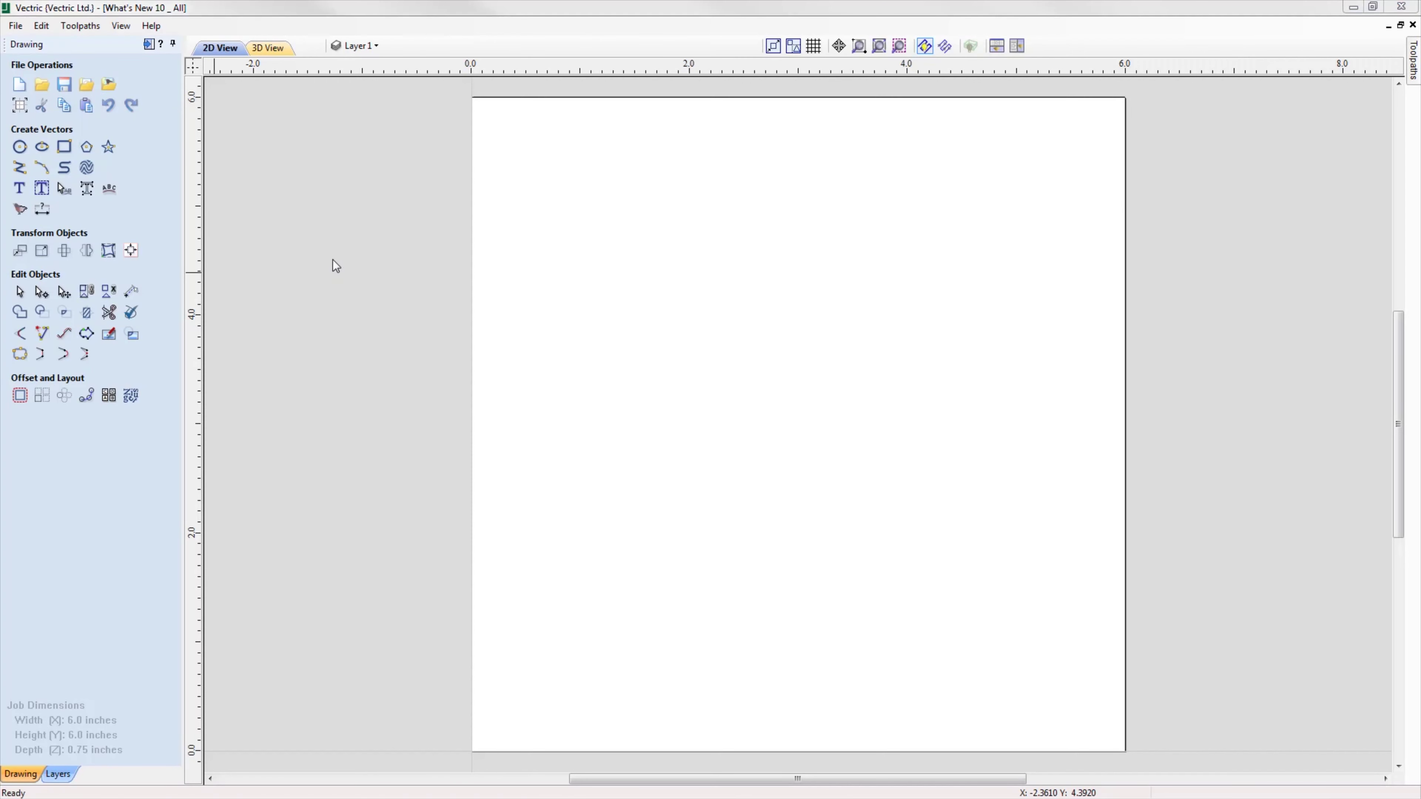
- Import the black-and-white portrait JPG and rotate it about 30° counter-clockwise
left_click(651, 318)
double_click(651, 317)
left_click(789, 307)
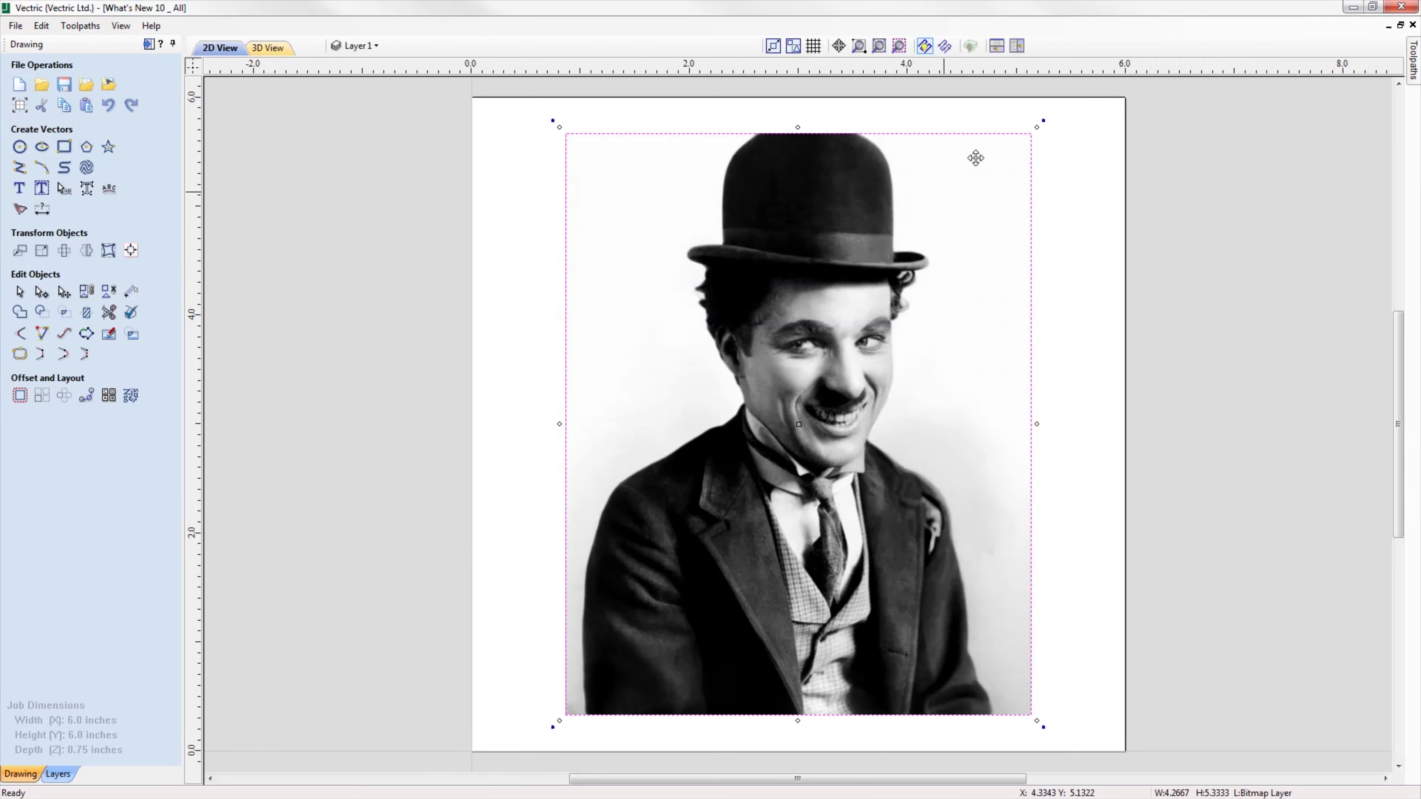
left_click_drag(1039, 118, 842, 108)
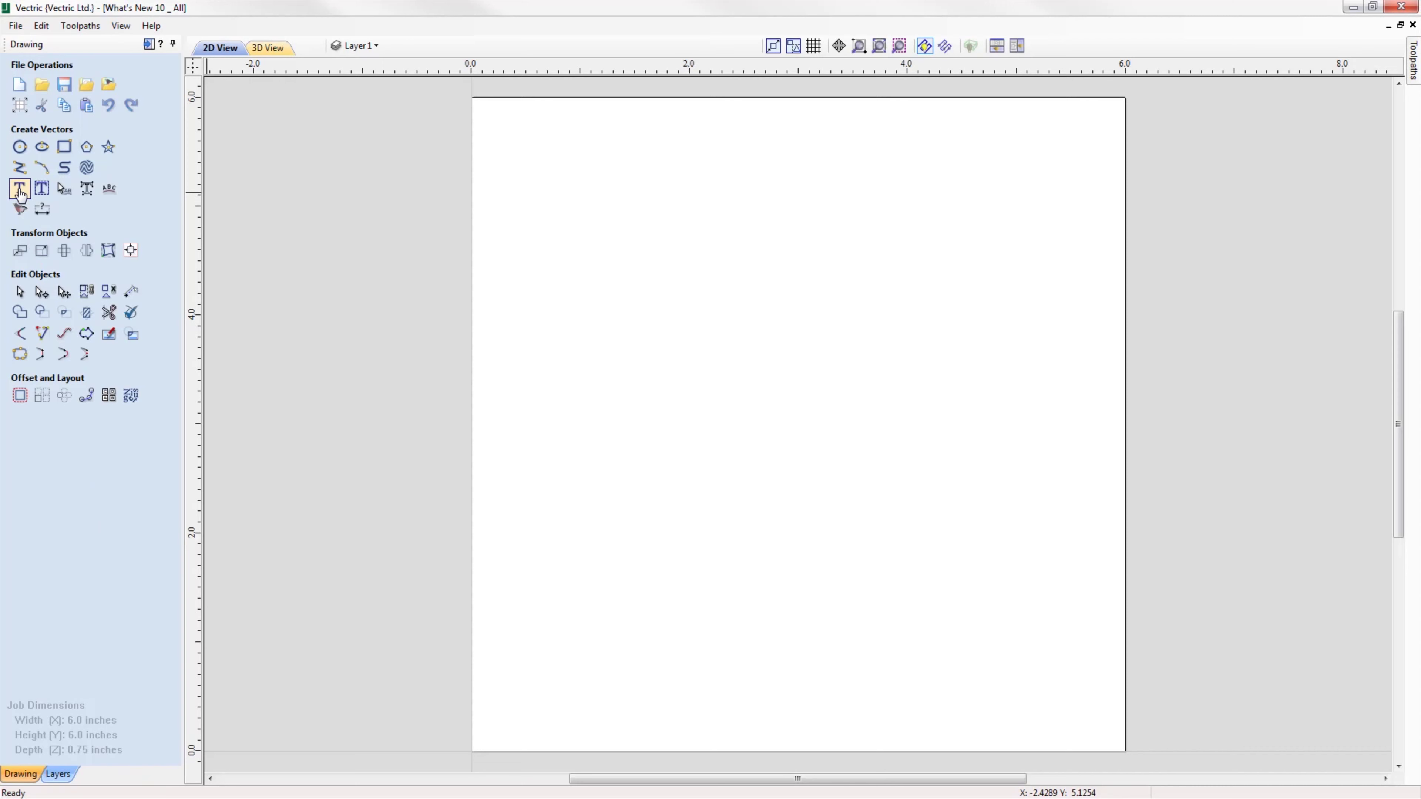
- Choose the Gadugi font in the text creation form, then reopen the font list and keep Gadugi
left_click(19, 190)
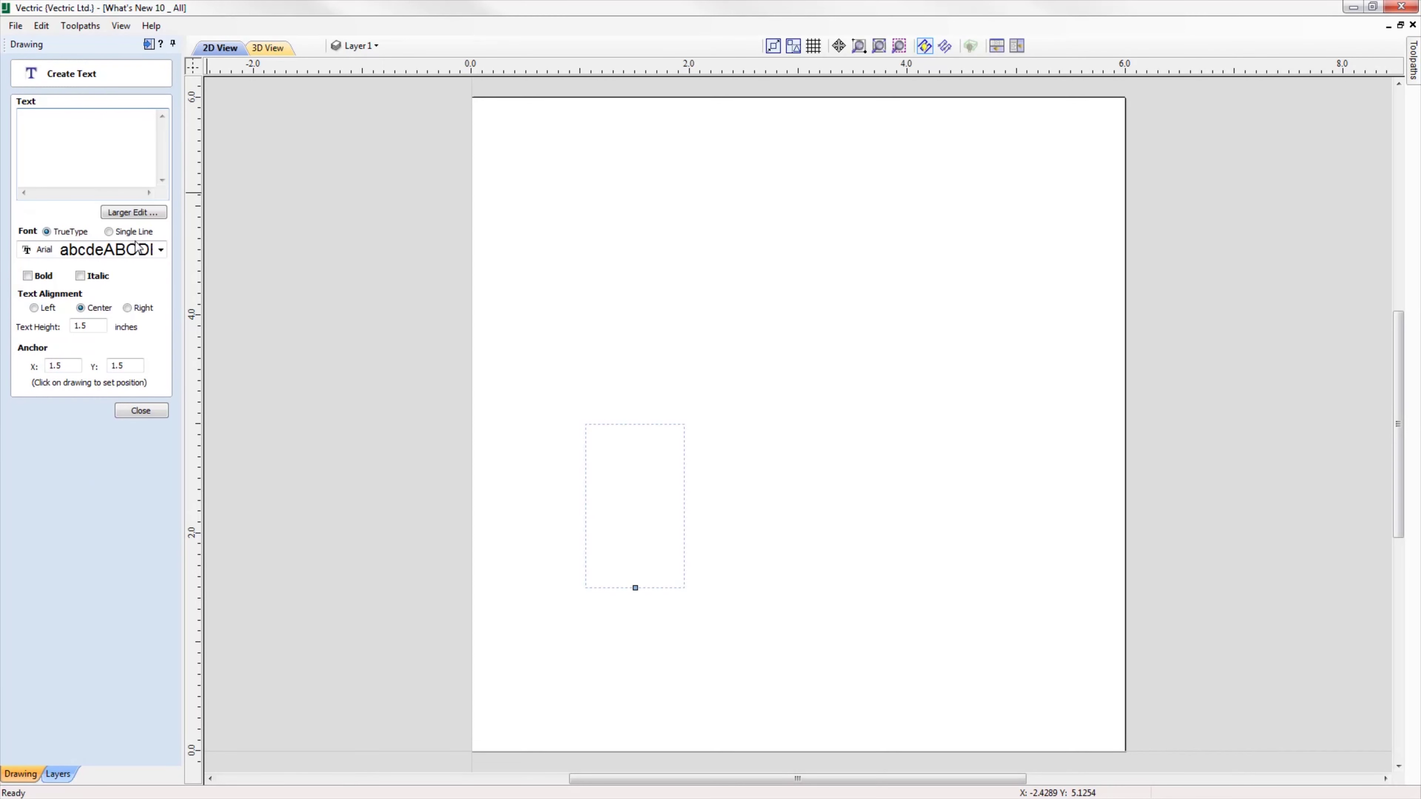
left_click(136, 248)
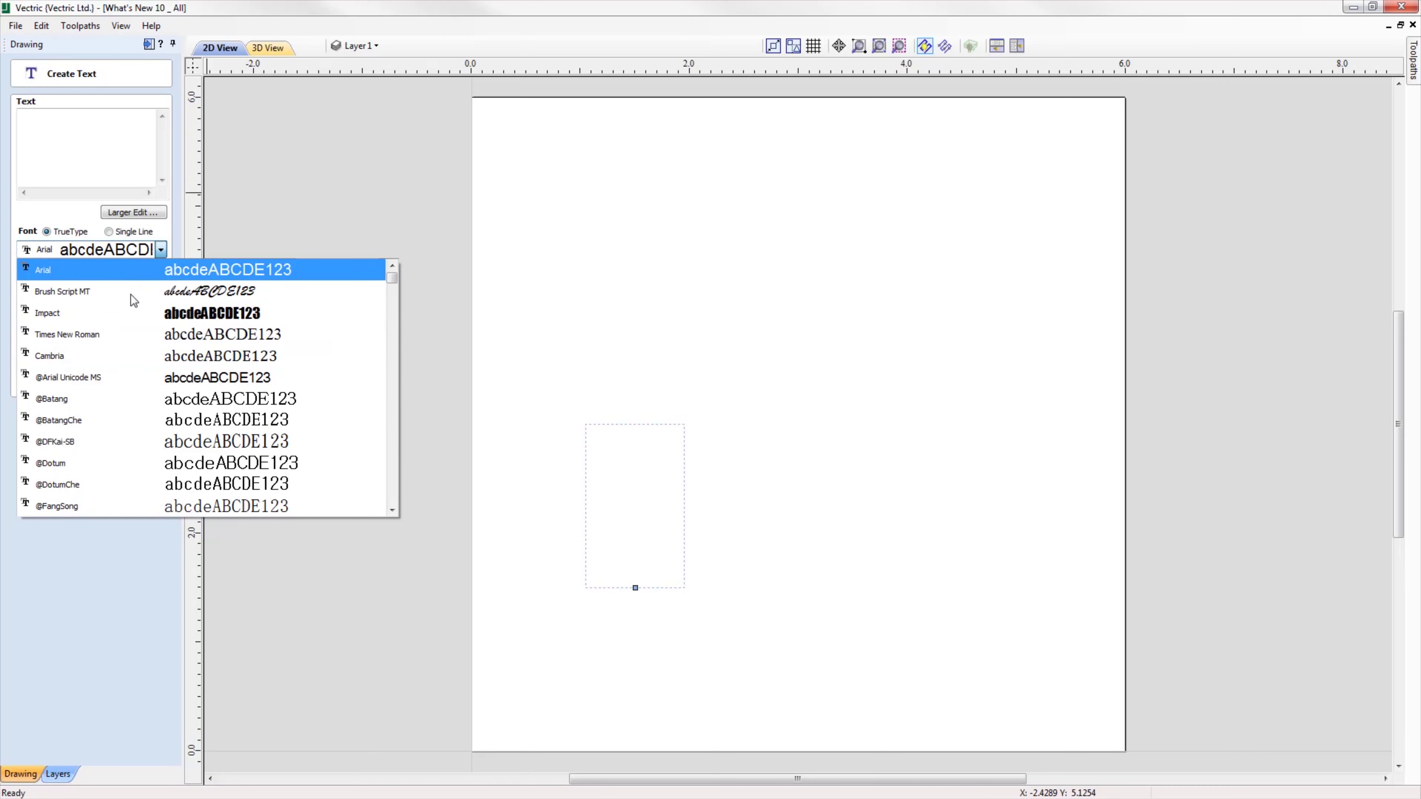
left_click_drag(391, 278, 394, 371)
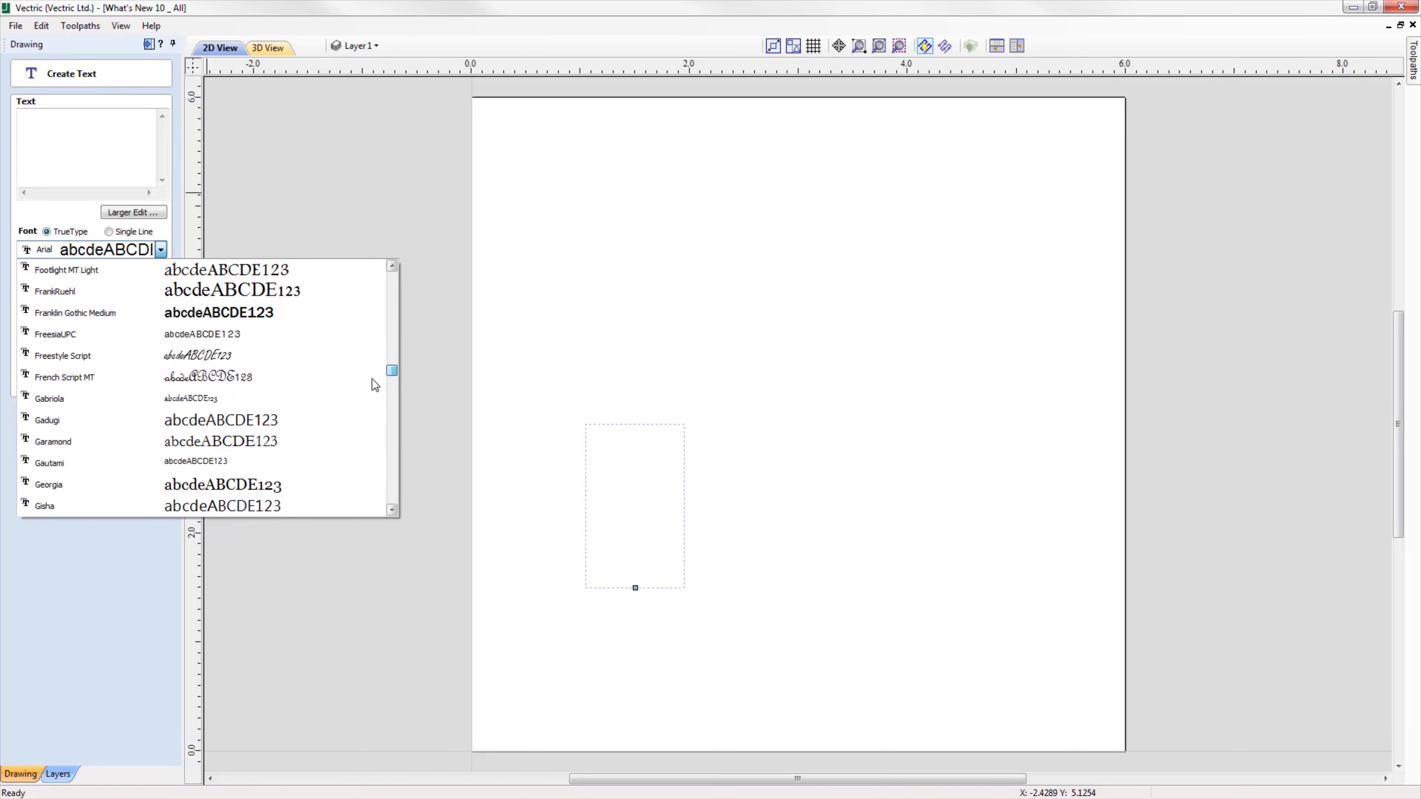
left_click(248, 421)
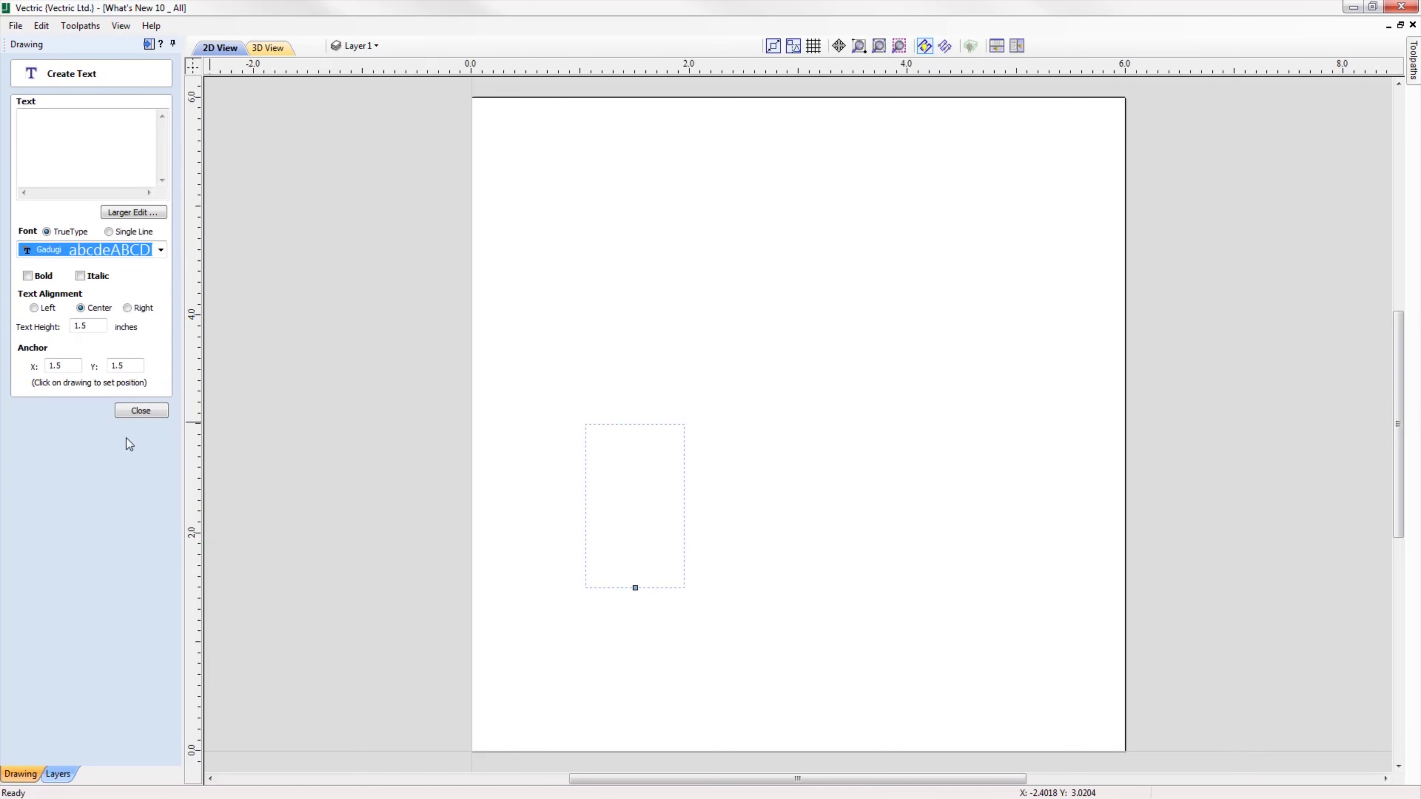
left_click(141, 410)
left_click(22, 191)
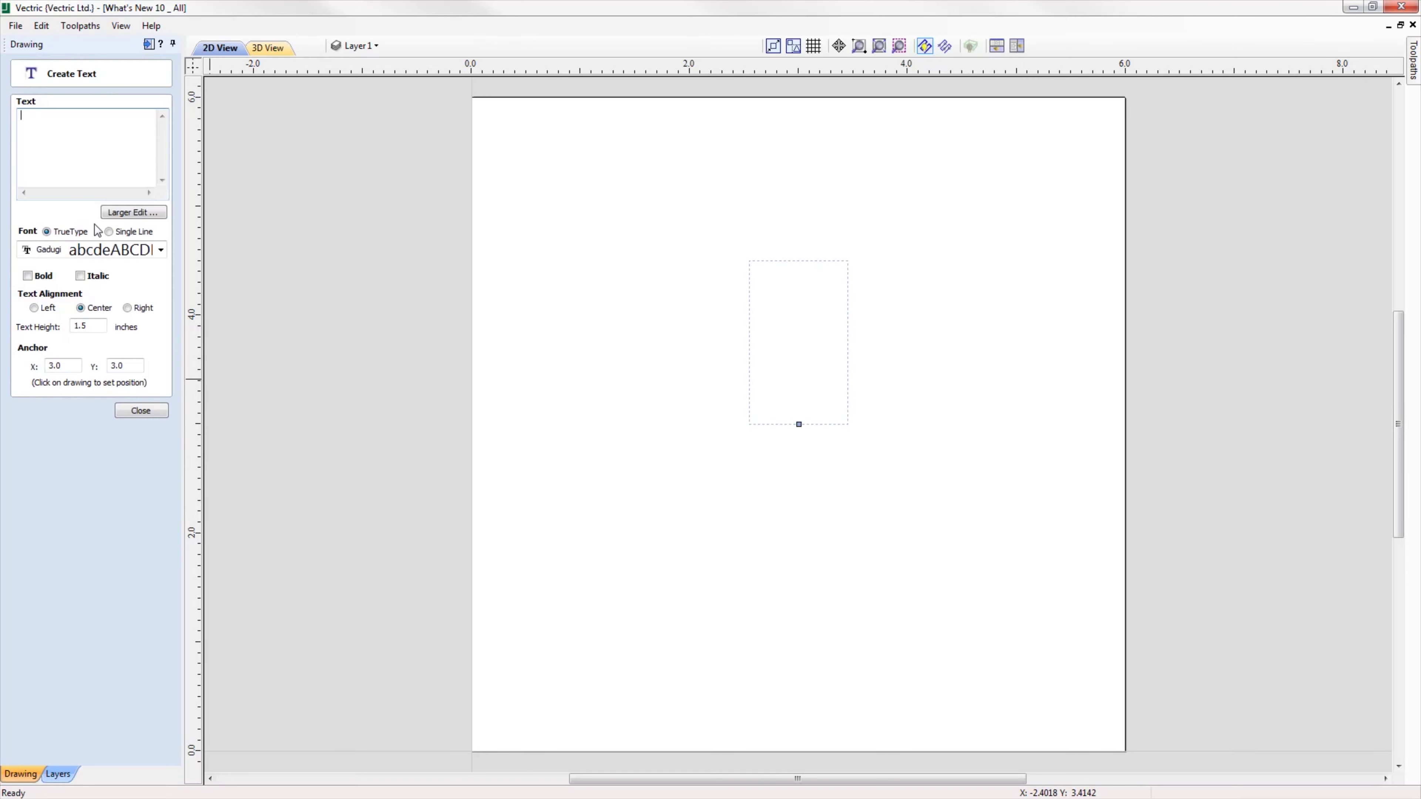
left_click(161, 249)
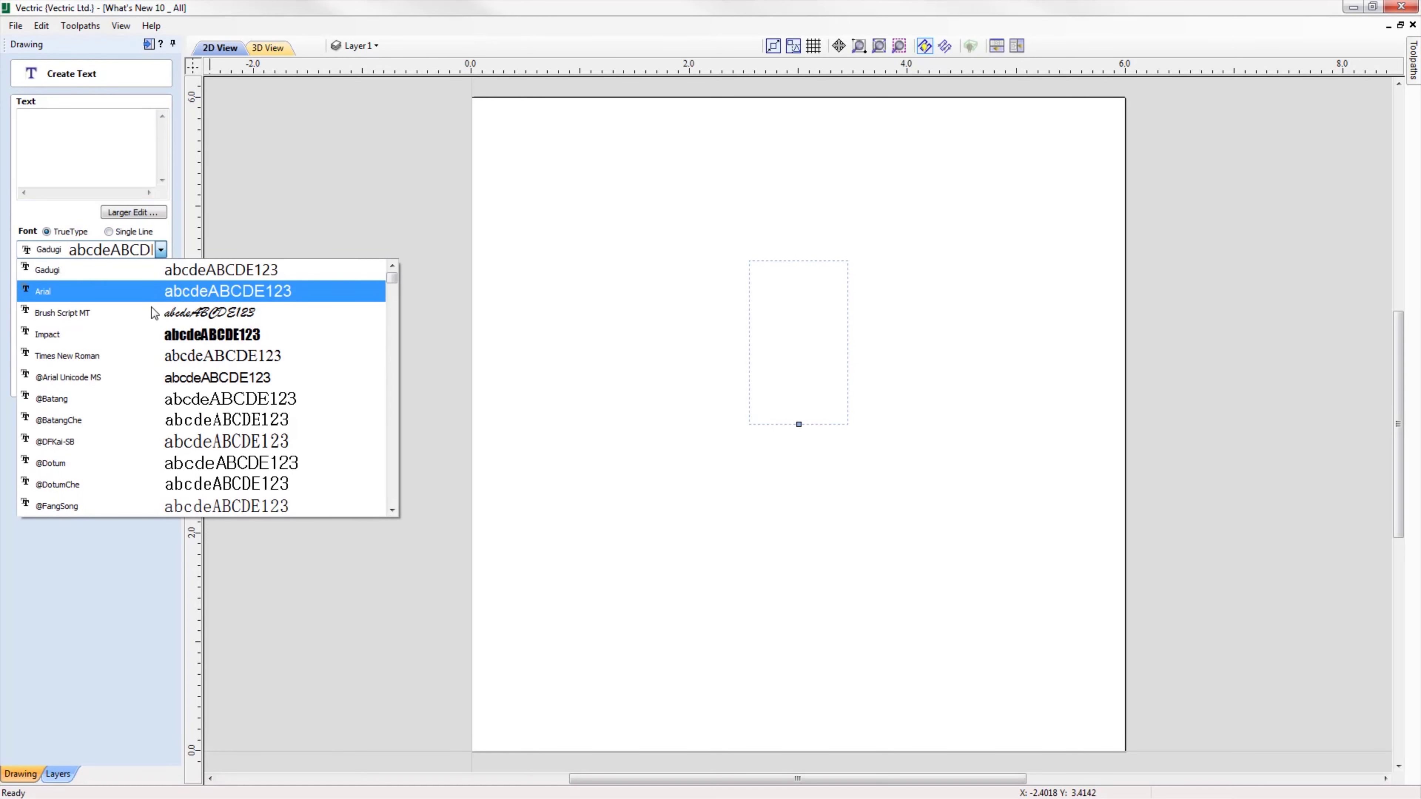
left_click(171, 270)
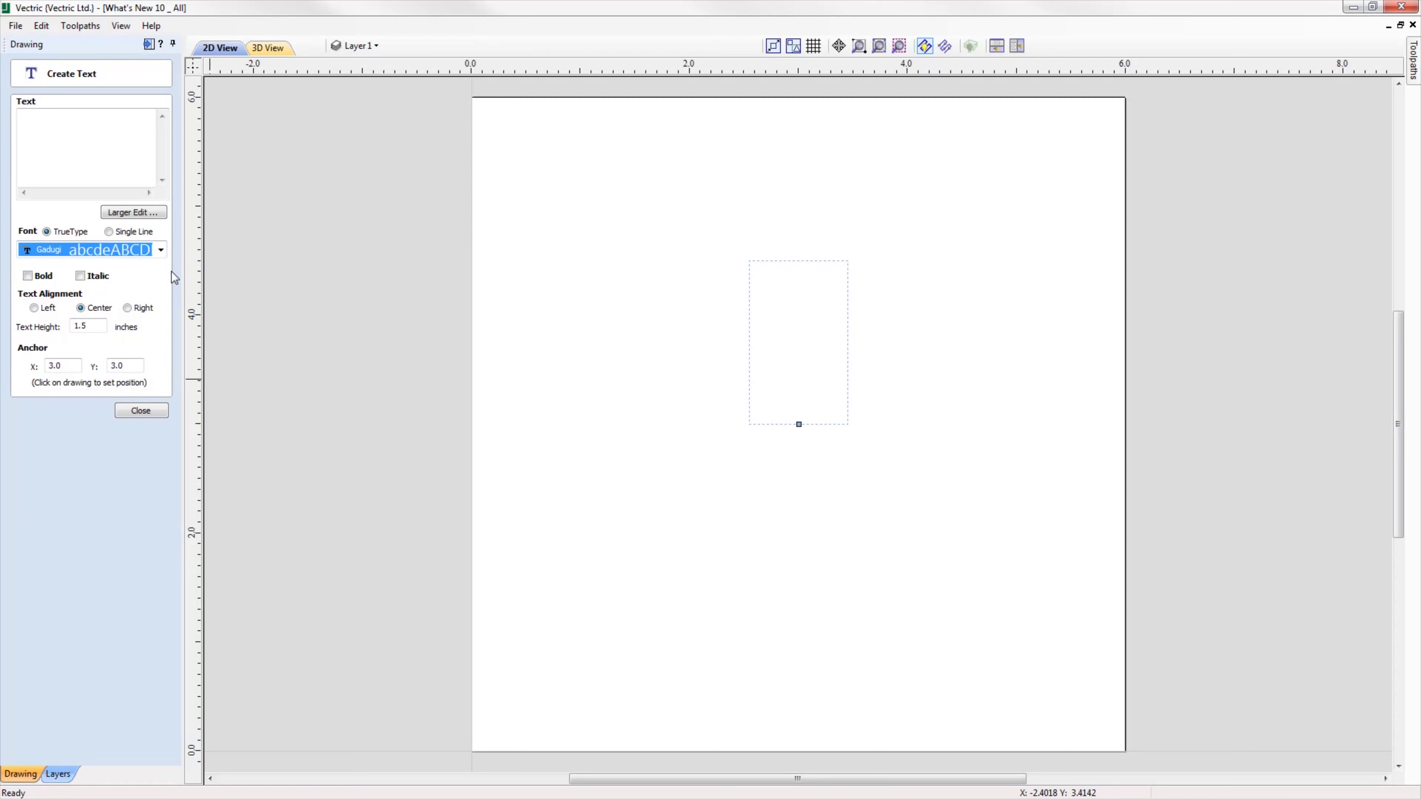
left_click(147, 412)
- In Edit > Options, change Recent Font List Size from 5 to 7 and apply
left_click(42, 26)
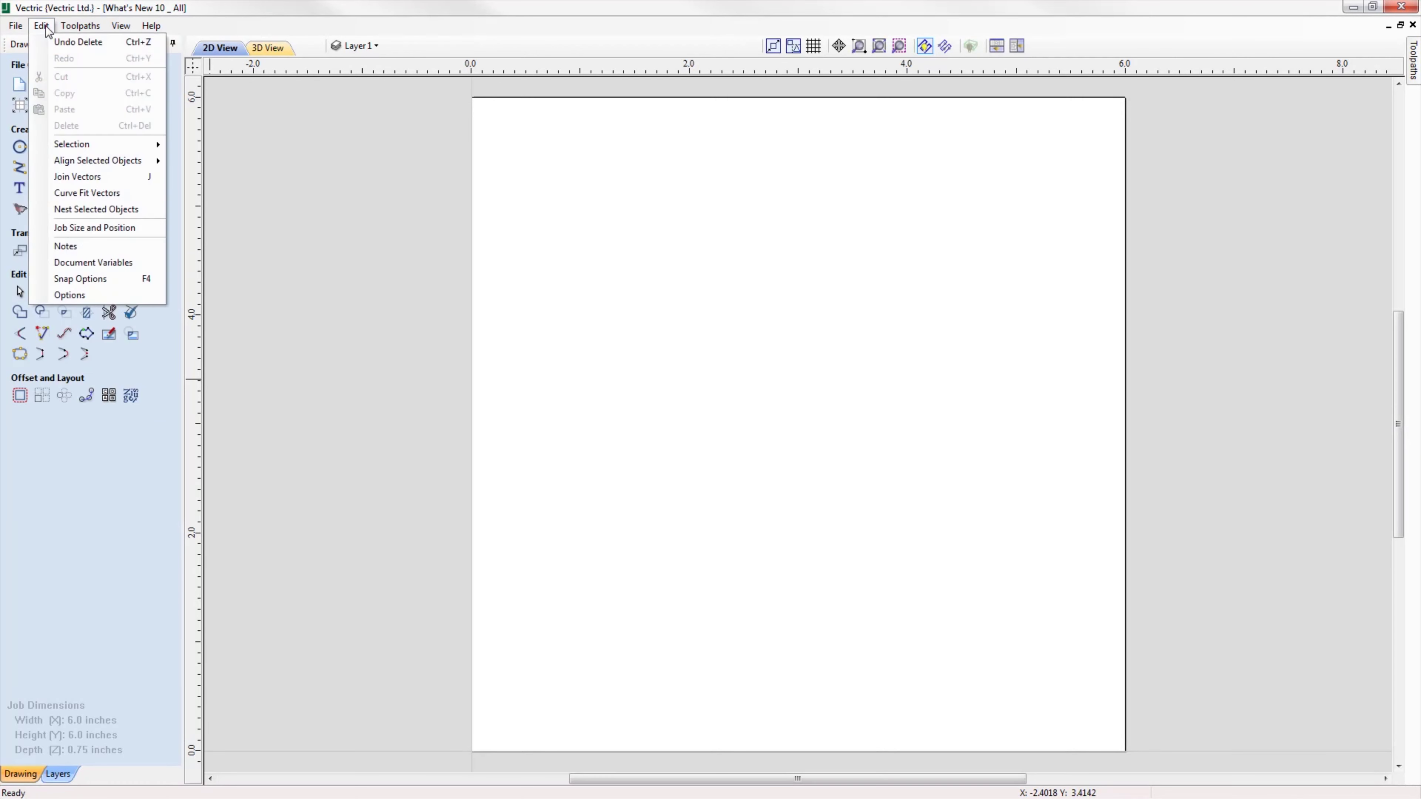
left_click(89, 292)
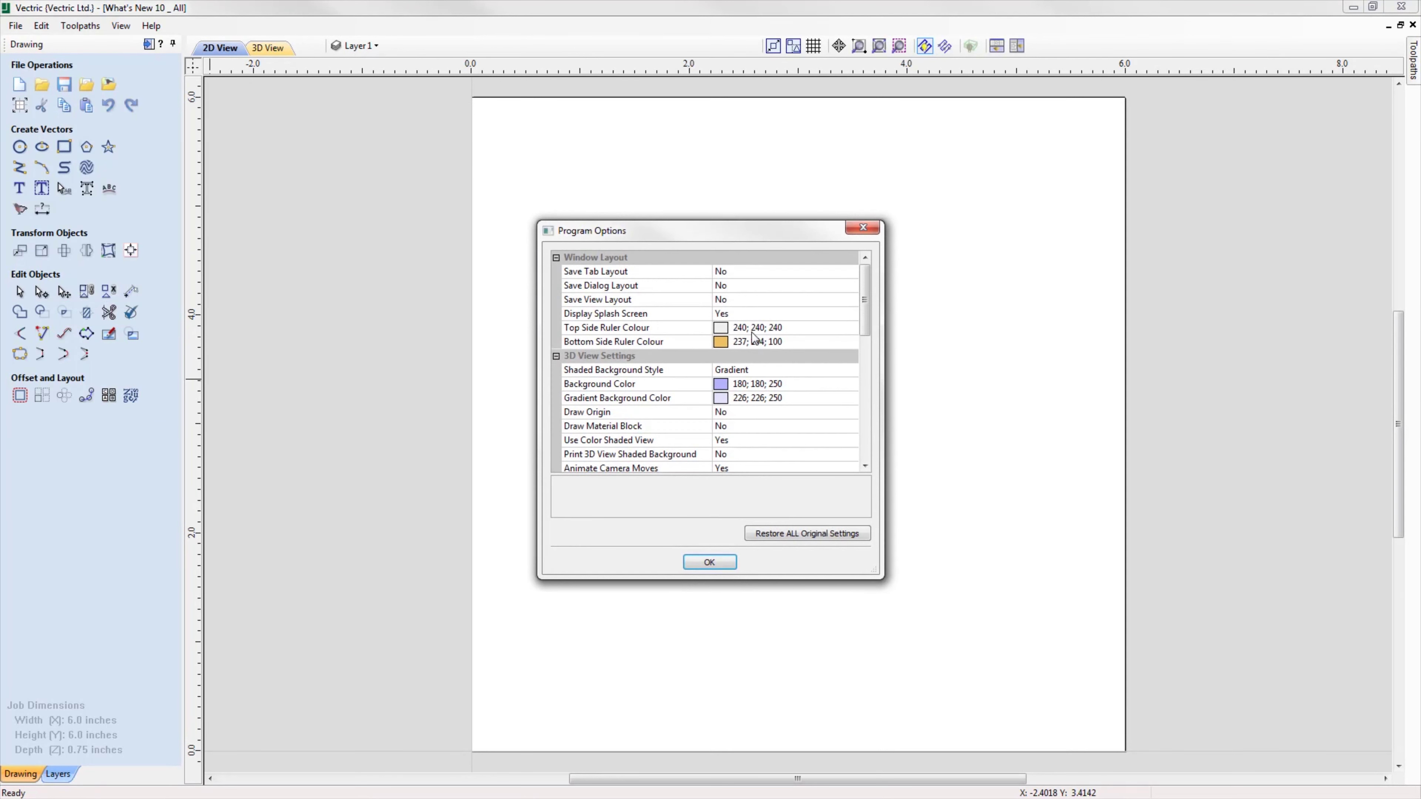
left_click_drag(866, 318, 831, 421)
left_click(727, 439)
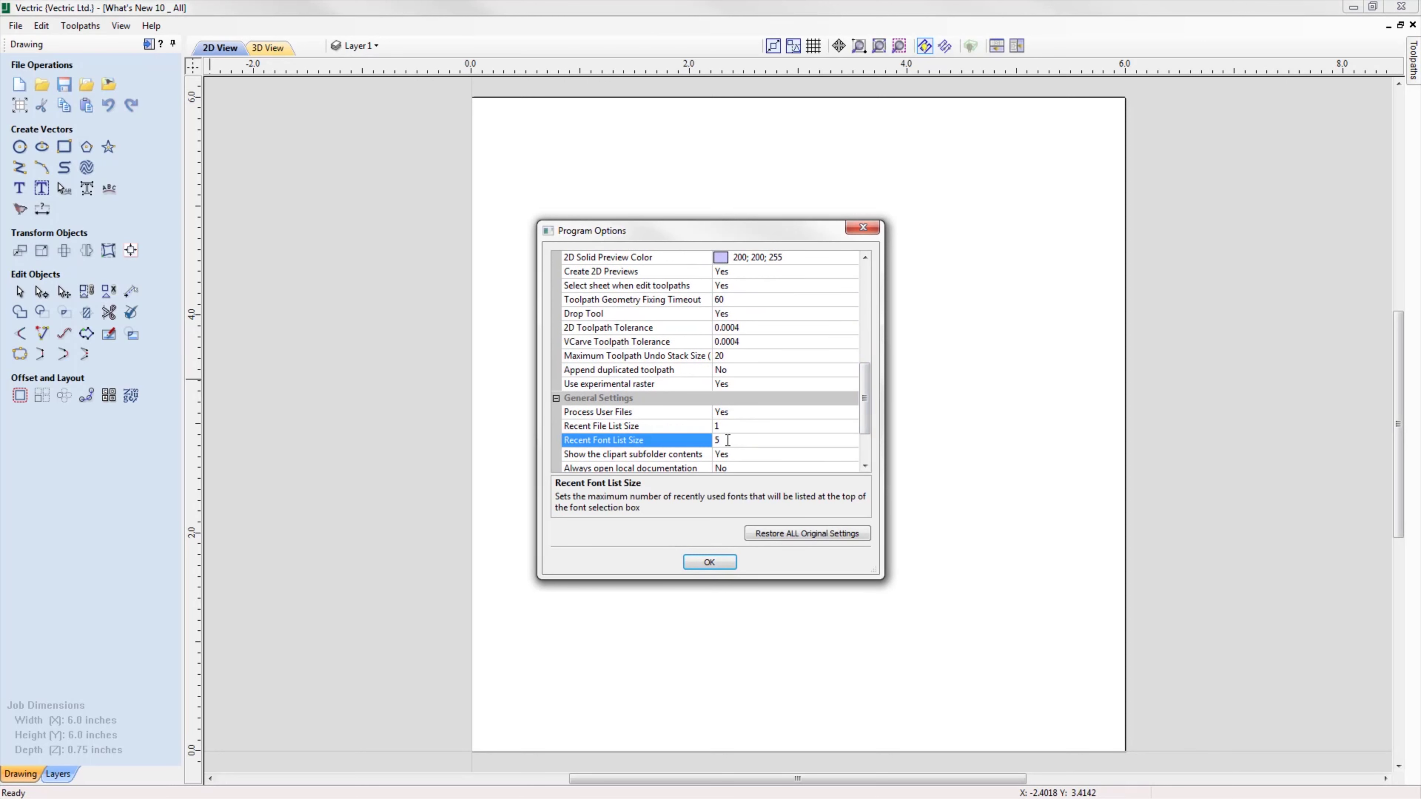
key("BackSpace")
left_click(709, 562)
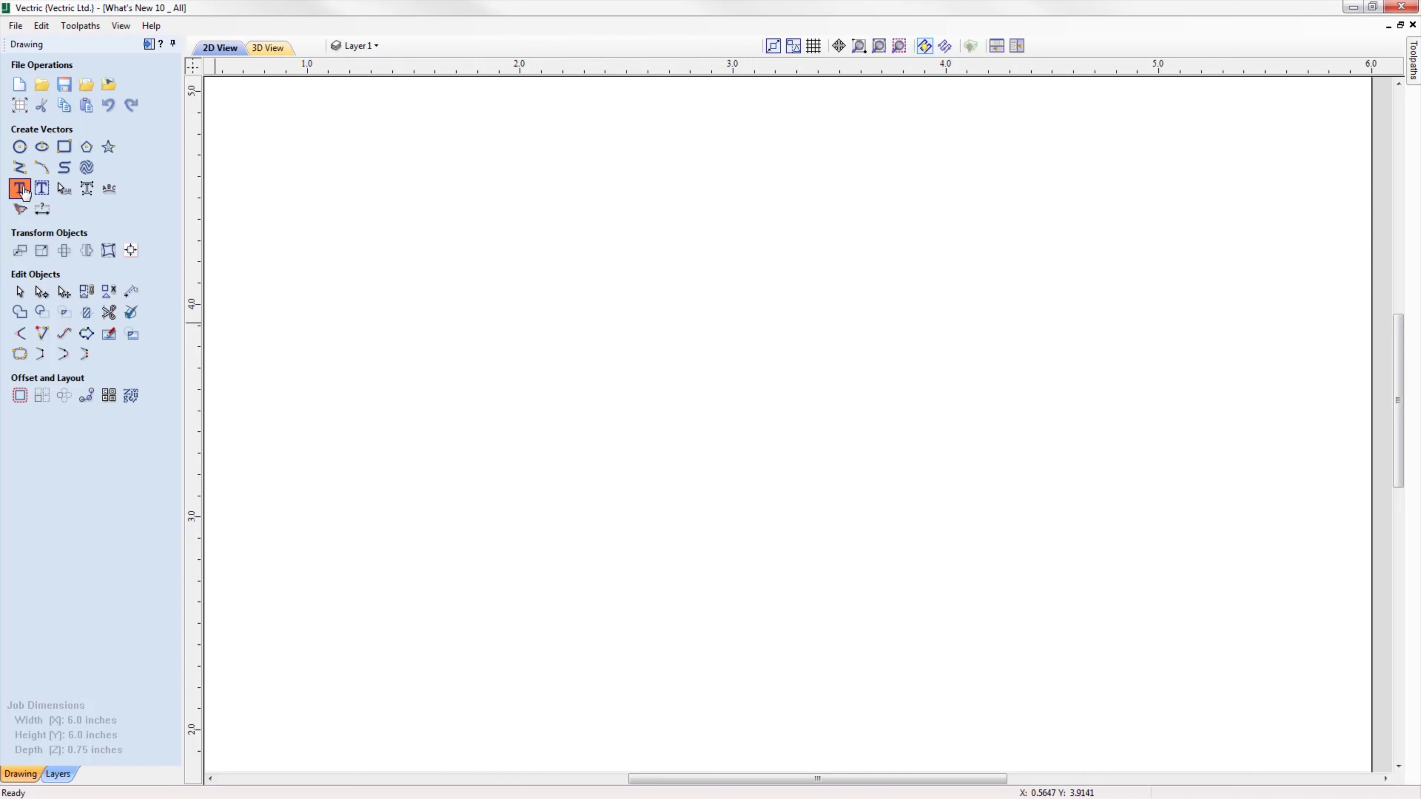
- Create the text 'Welding' in Brush Script MT on the page
left_click(359, 338)
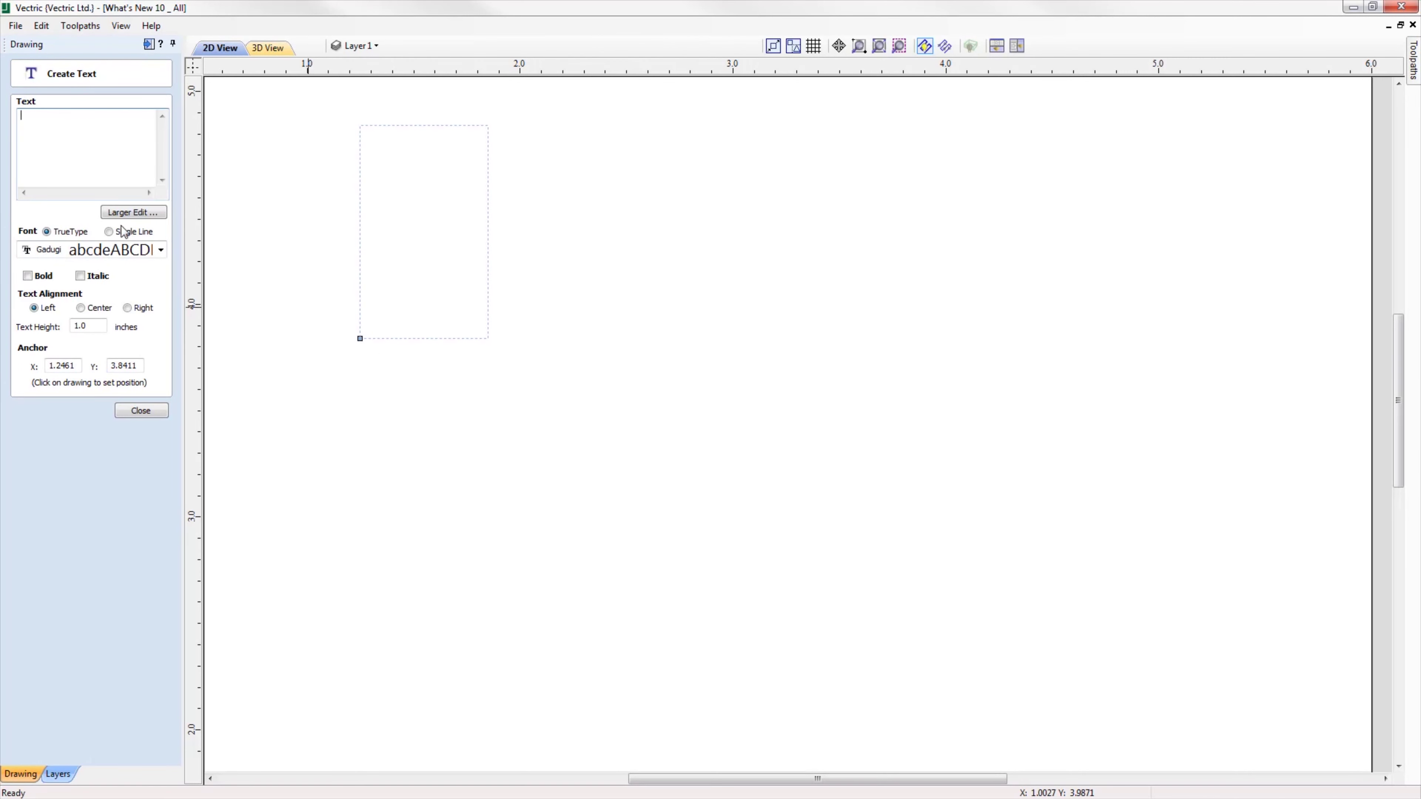
left_click(57, 253)
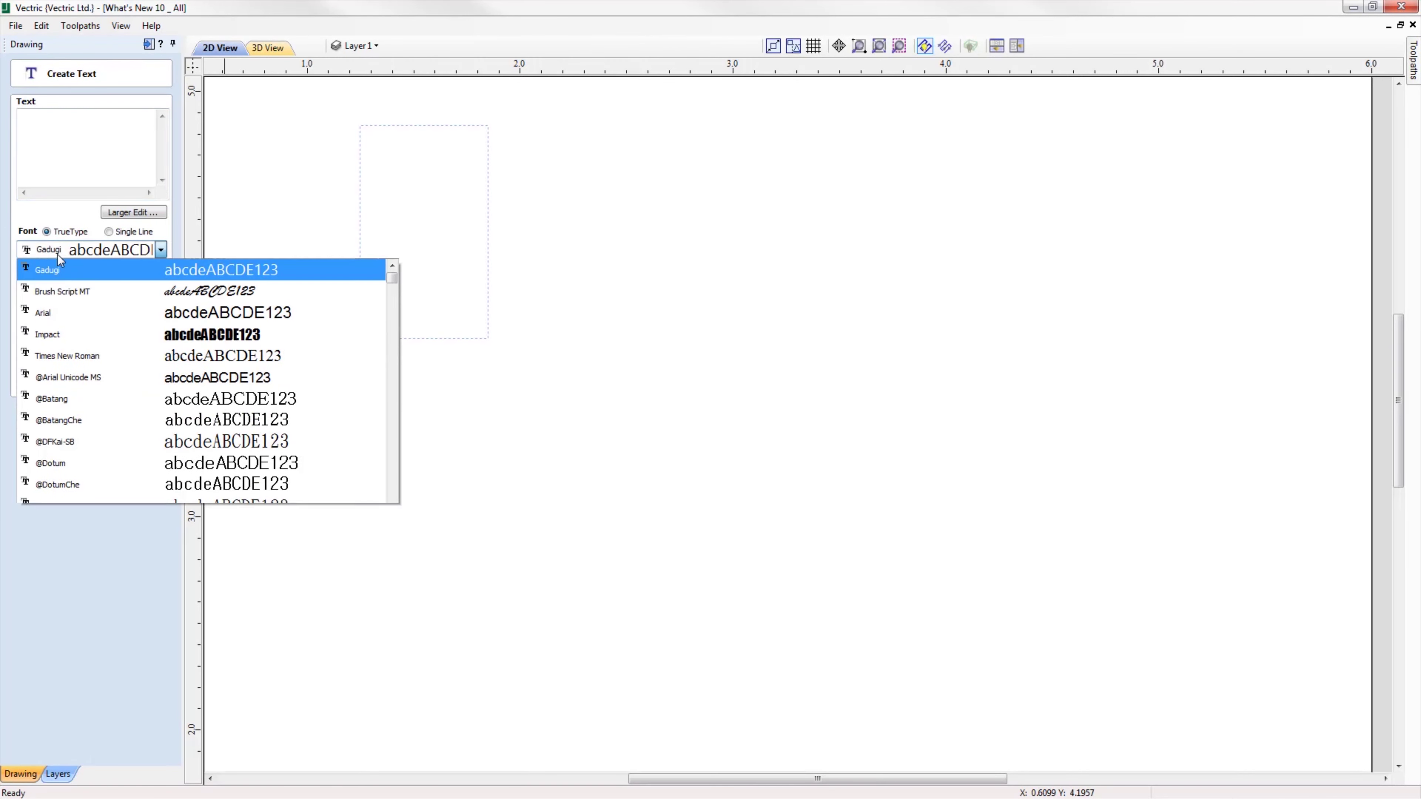
left_click(92, 291)
left_click(81, 168)
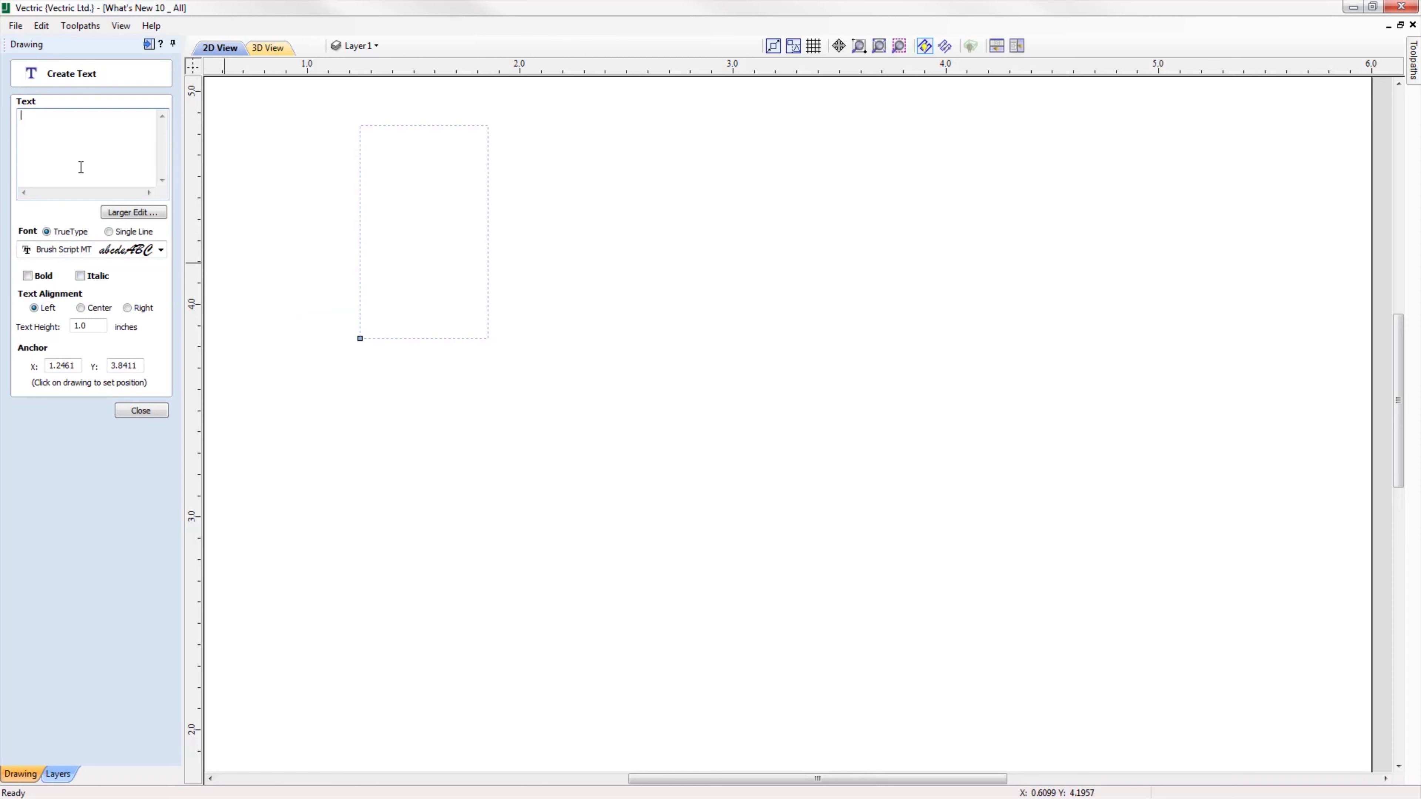
type("Welding")
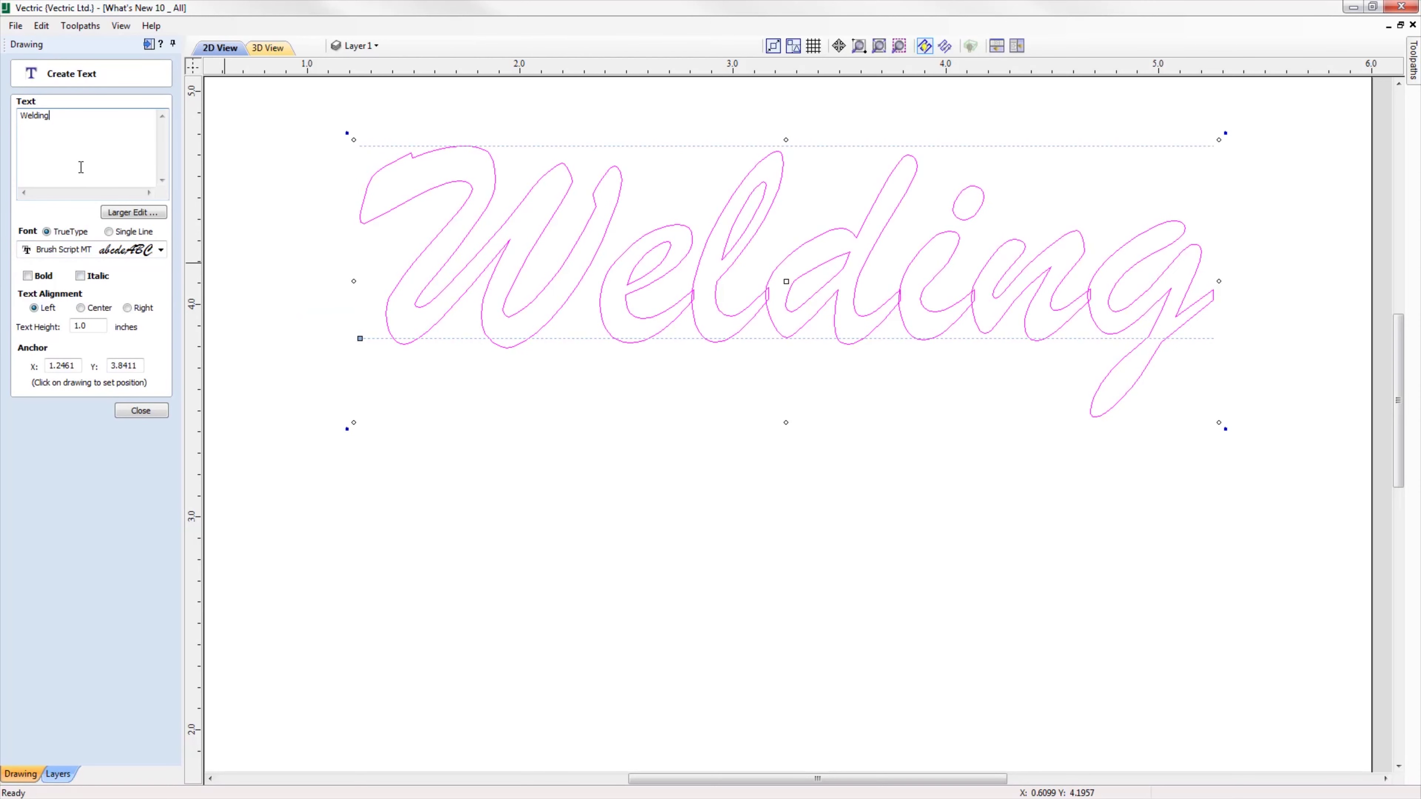
left_click(140, 411)
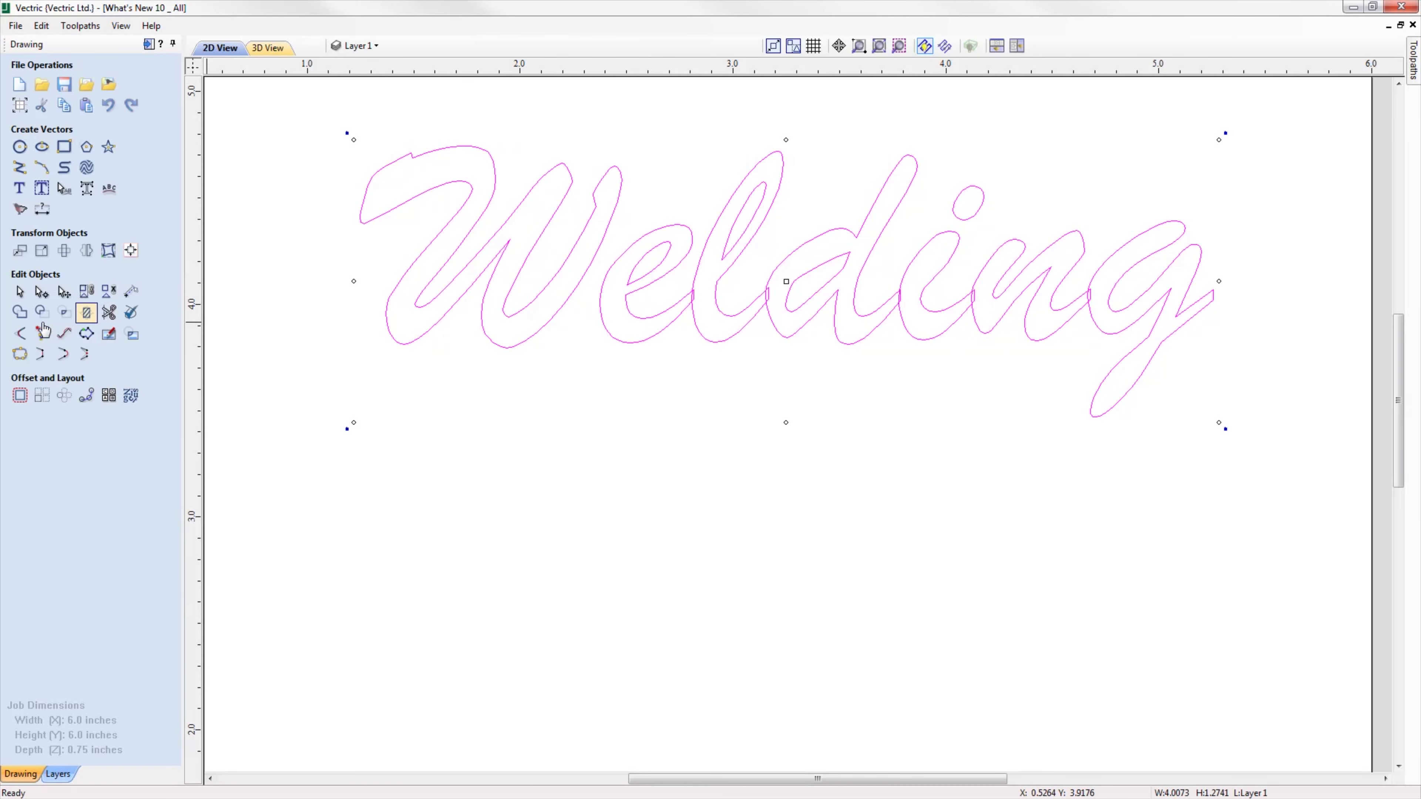
- Weld the letters keeping the original, move the copy below, then weld the upper Welding with Replace
left_click(20, 314)
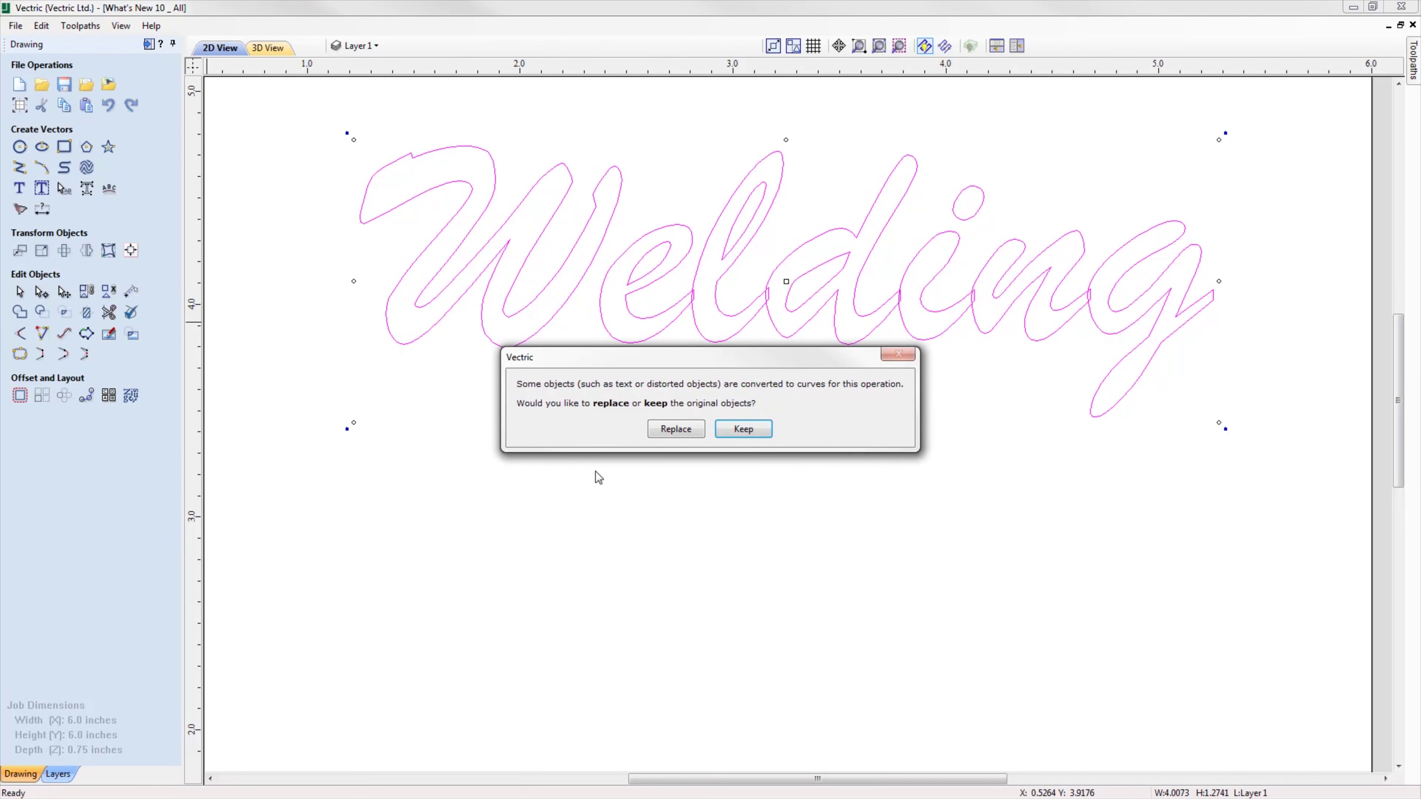
left_click(742, 429)
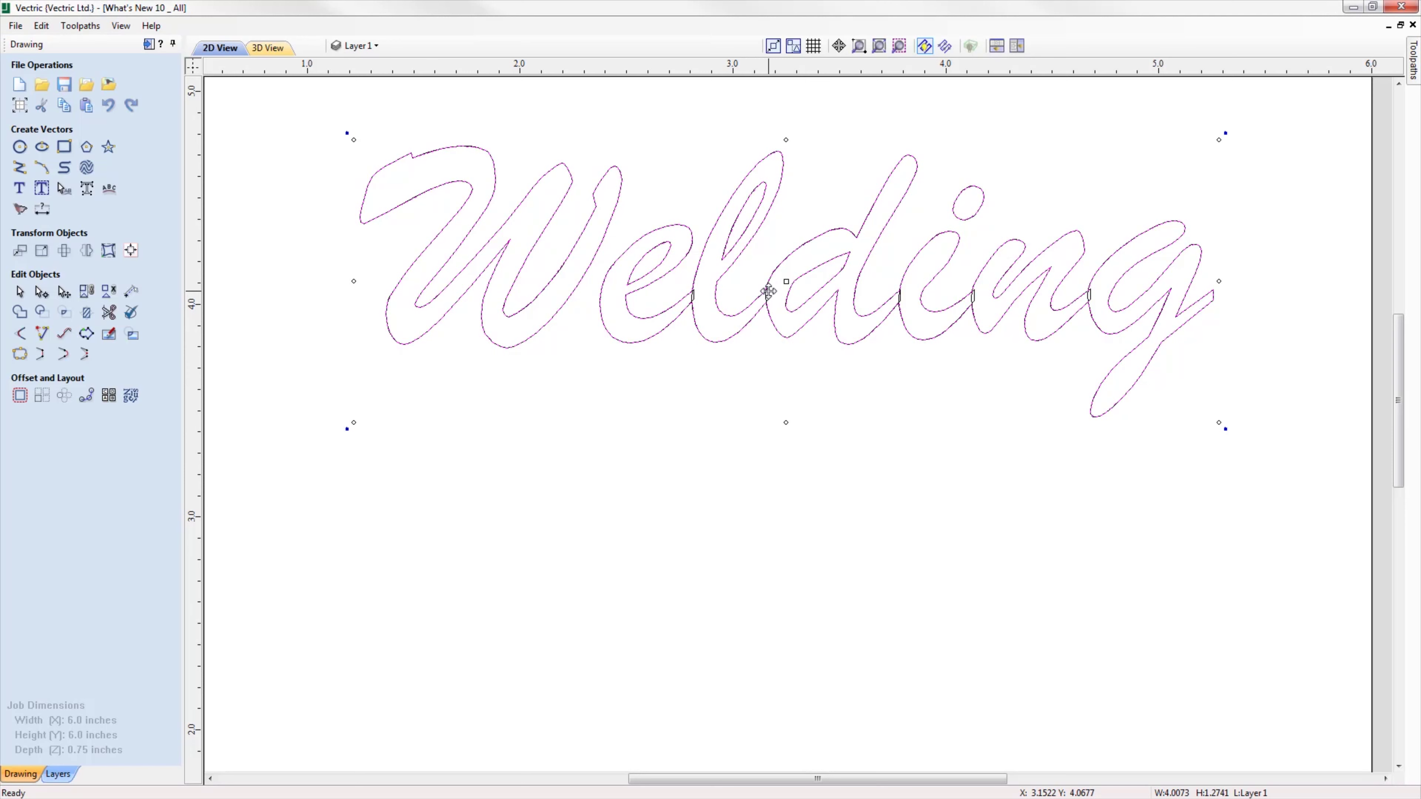
left_click_drag(769, 292, 761, 571)
left_click(777, 318)
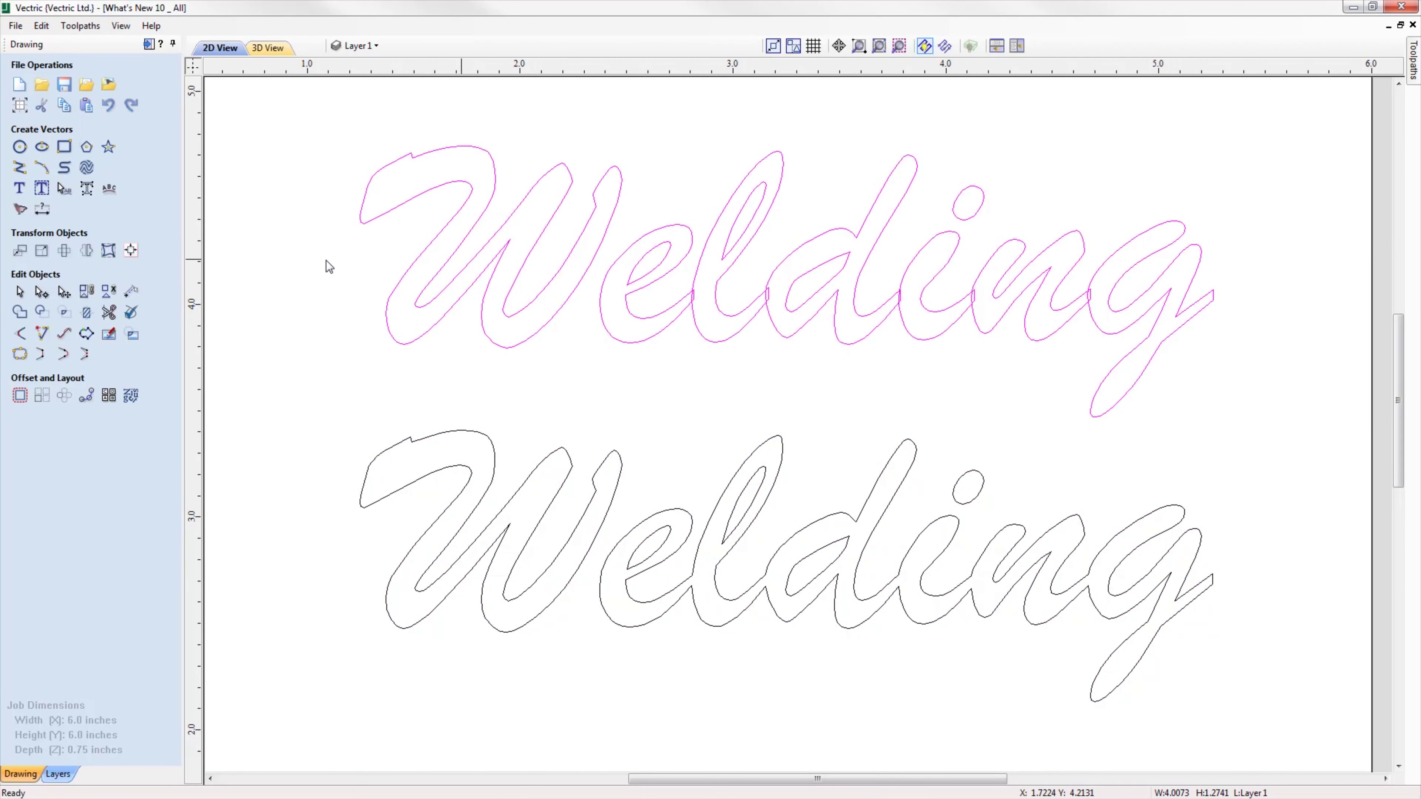
left_click(20, 312)
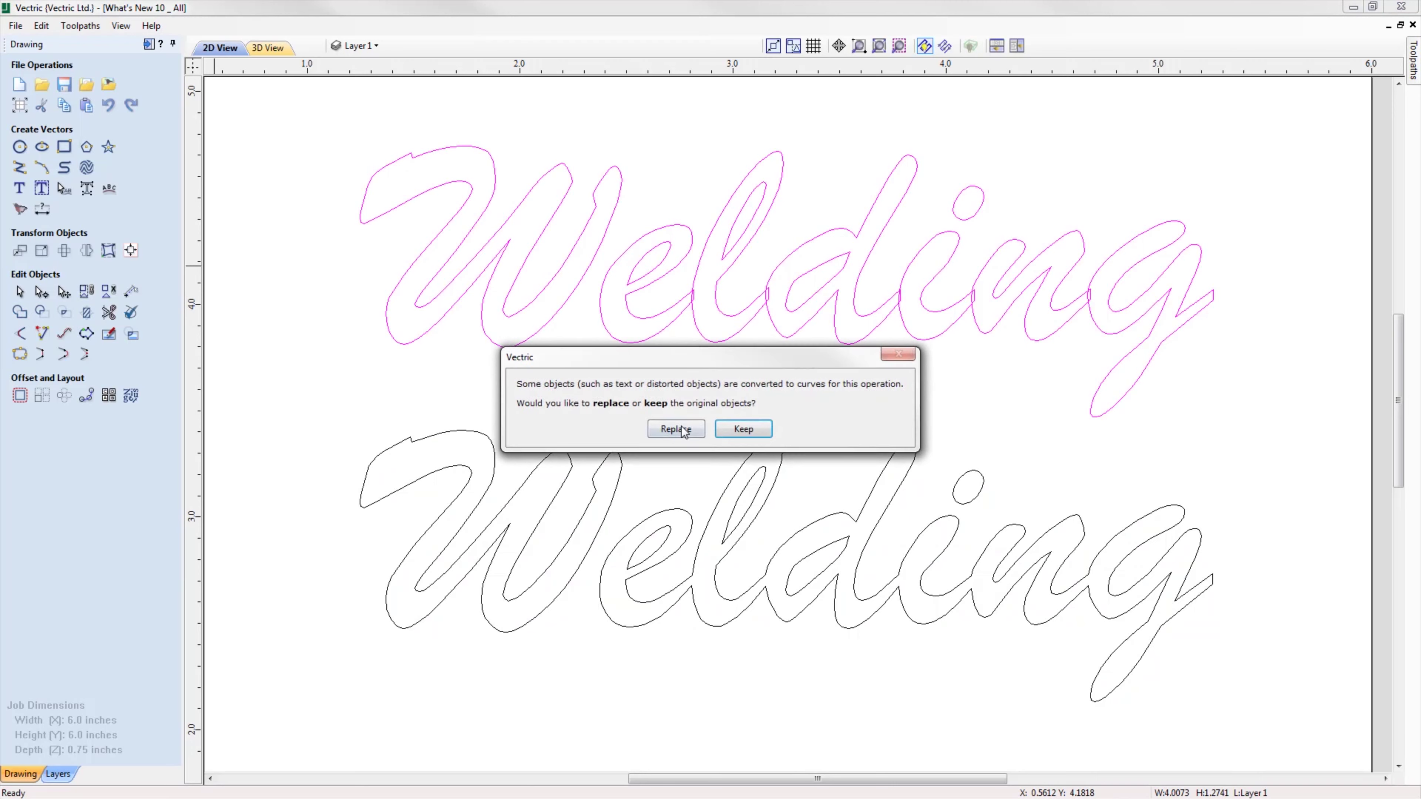
left_click(676, 429)
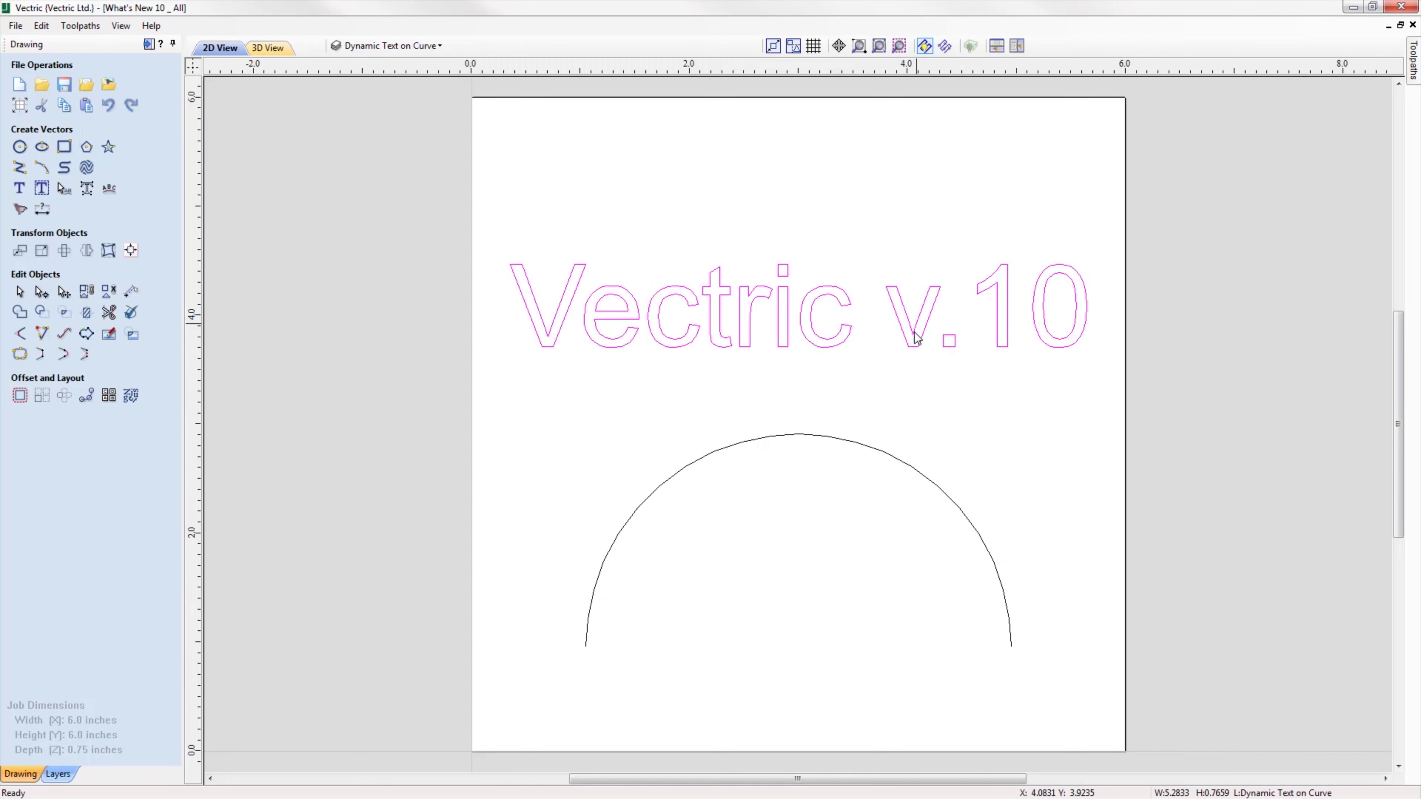
- Wrap the Vectric v.10 text onto the arc, trying left, right and centre alignment
left_click(894, 455, "shift")
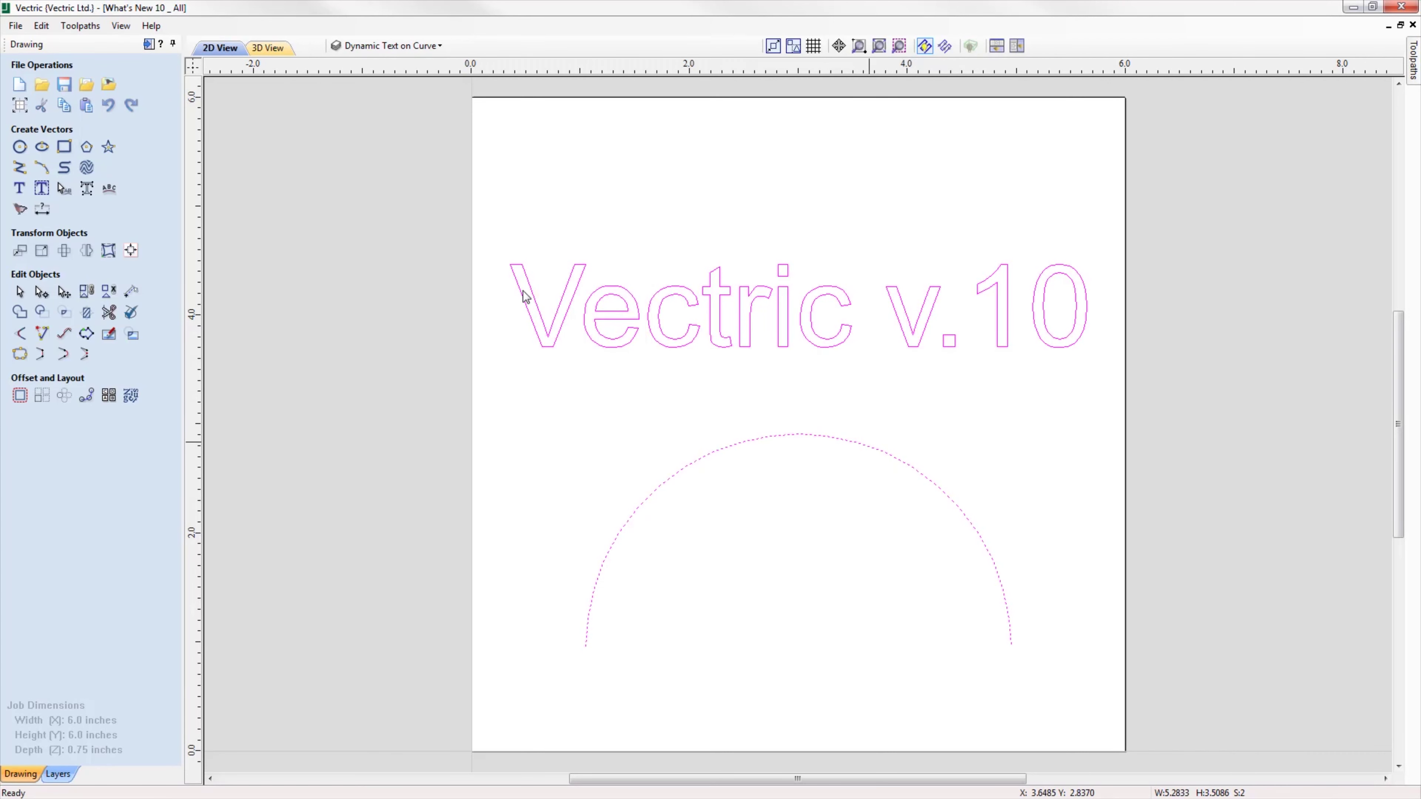
left_click(108, 196)
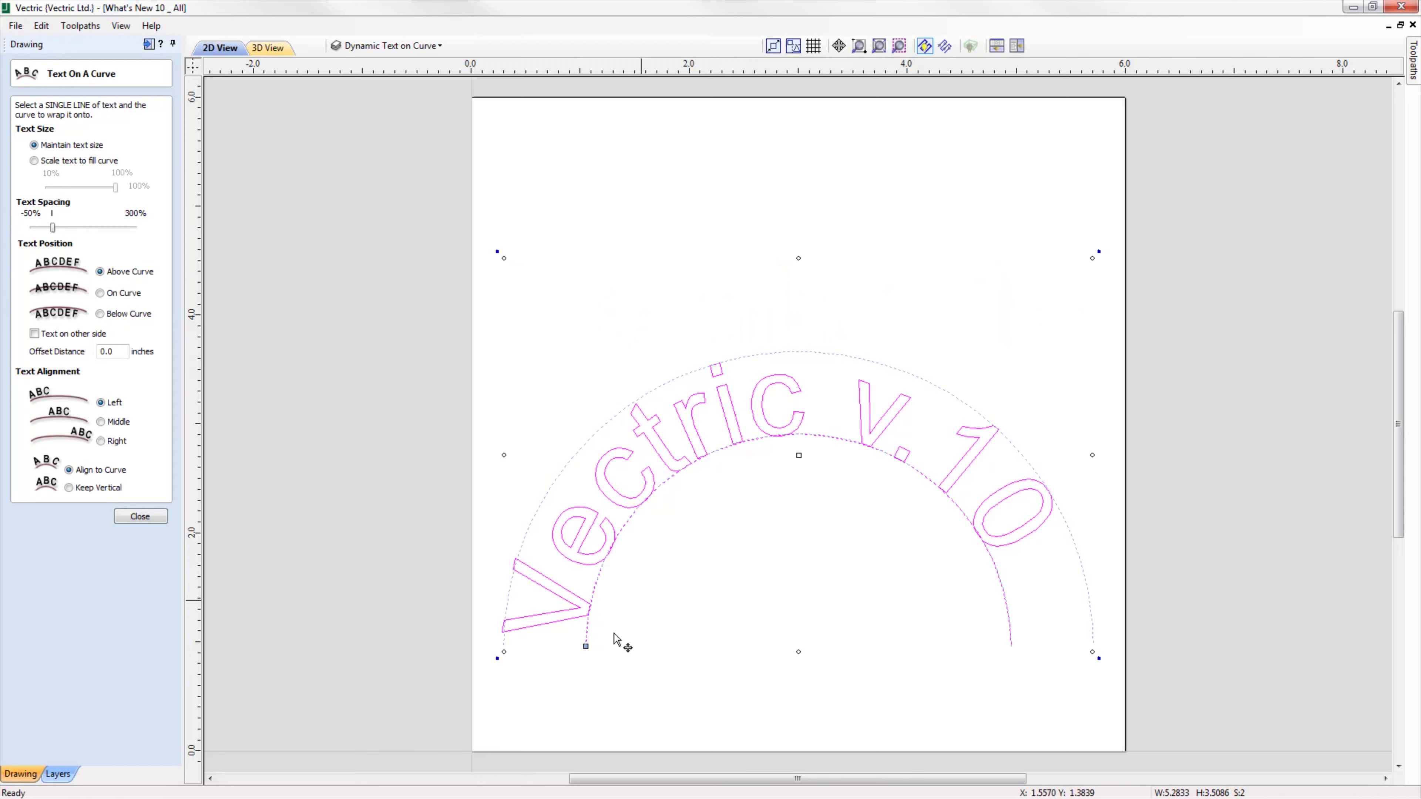
left_click_drag(586, 645, 593, 615)
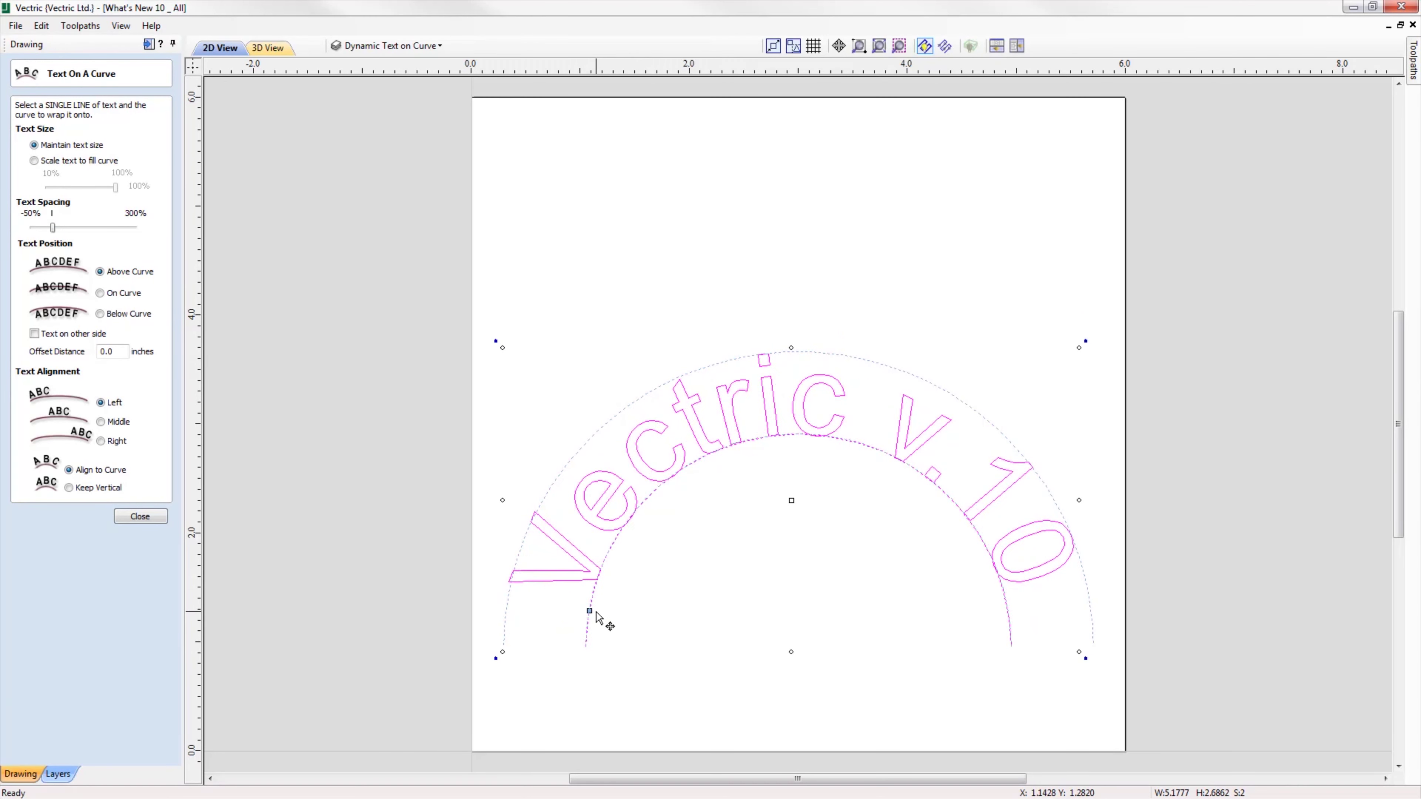
left_click(101, 441)
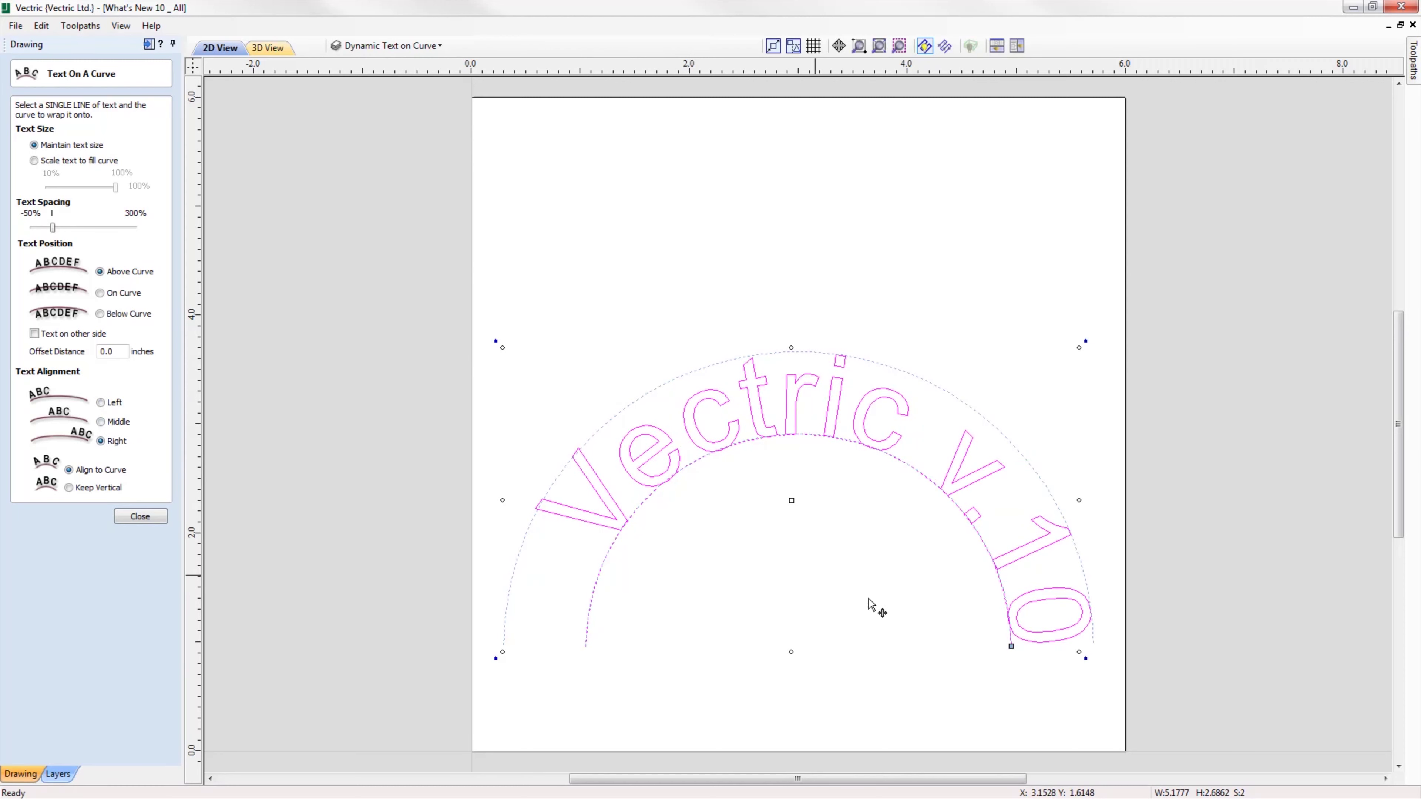
left_click_drag(1010, 645, 988, 570)
left_click(116, 429)
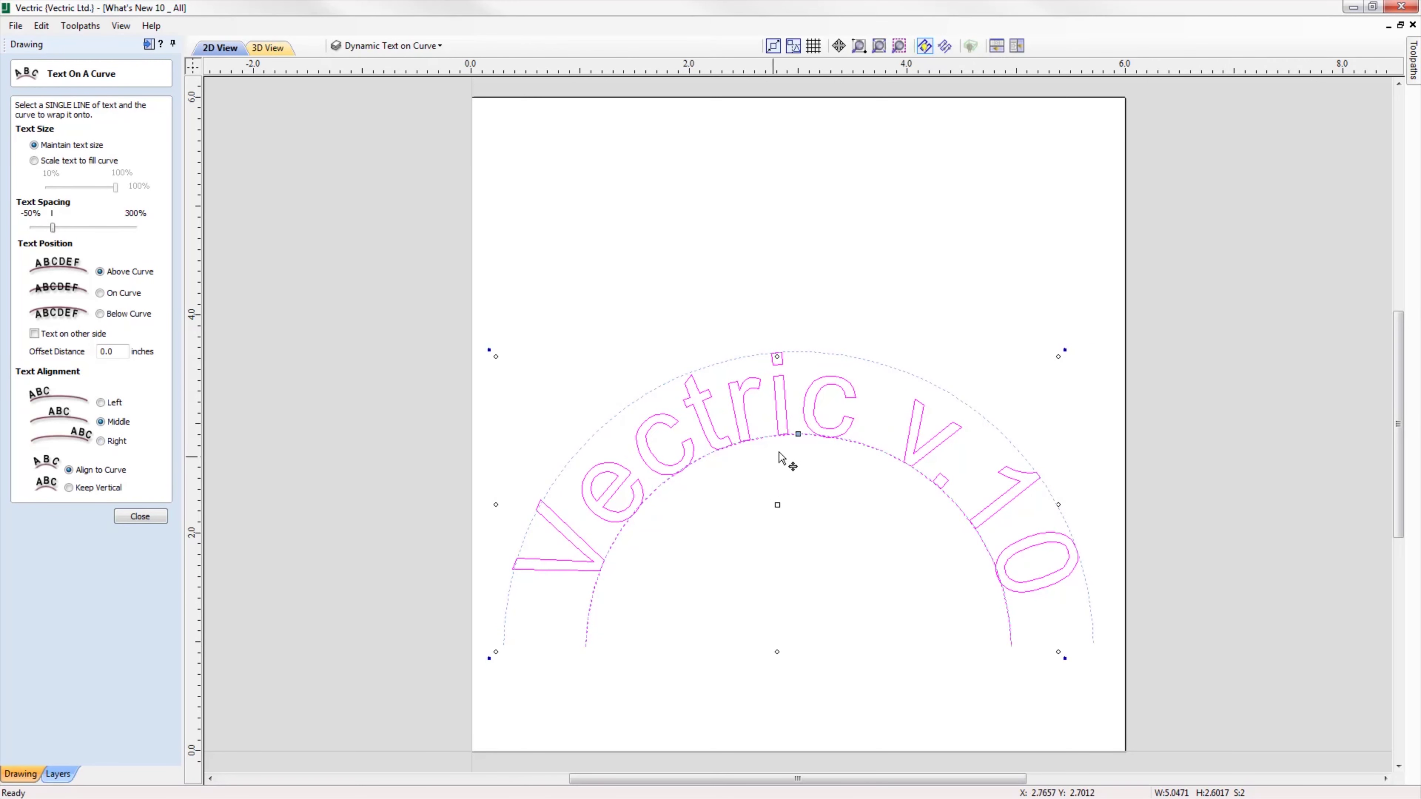
mouse_move(798, 434)
left_mouse_down()
mouse_move(859, 453)
mouse_move(791, 438)
left_mouse_up()
- Offset the curved text 0.2 inches from the arc, move it higher, and right-align it
left_click_drag(109, 350, 116, 350)
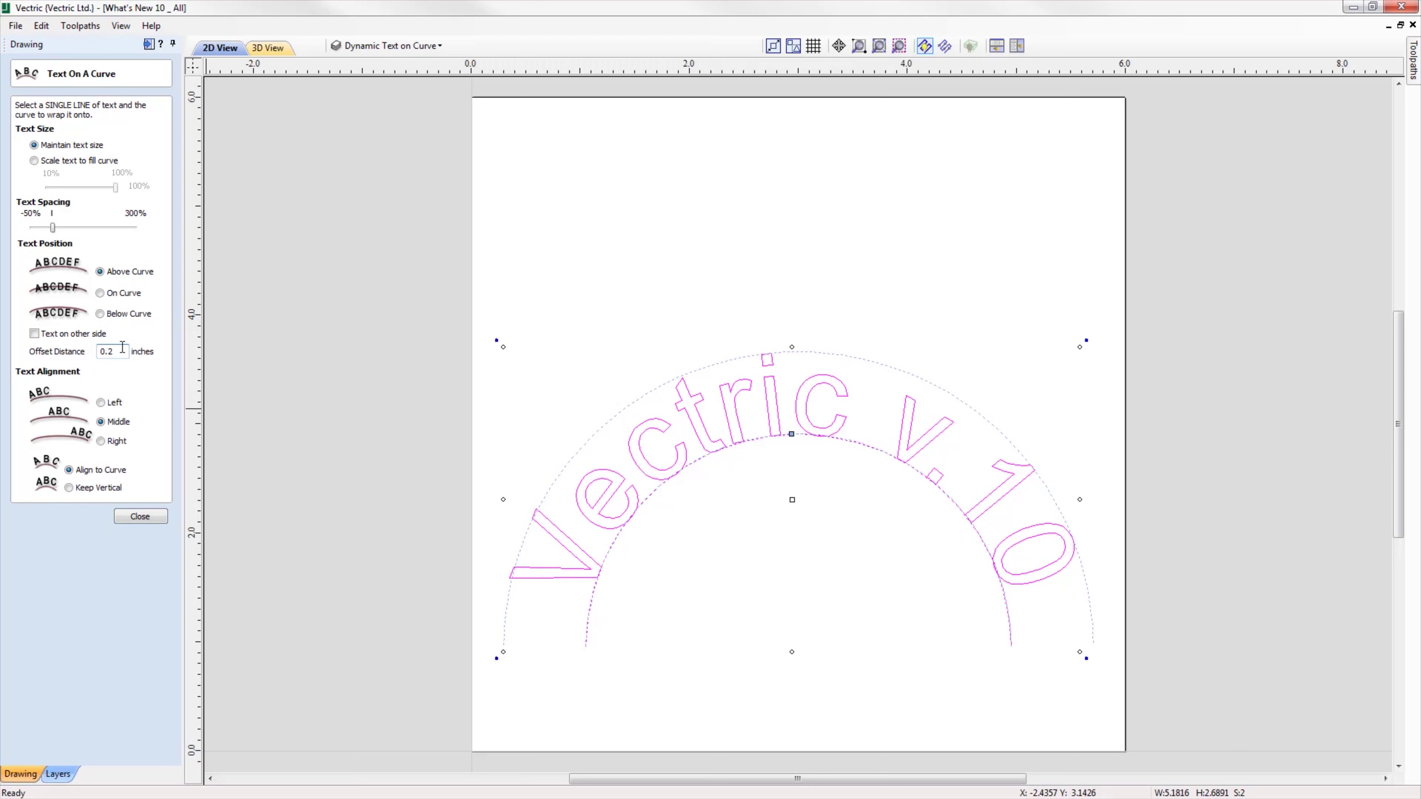
key("Return")
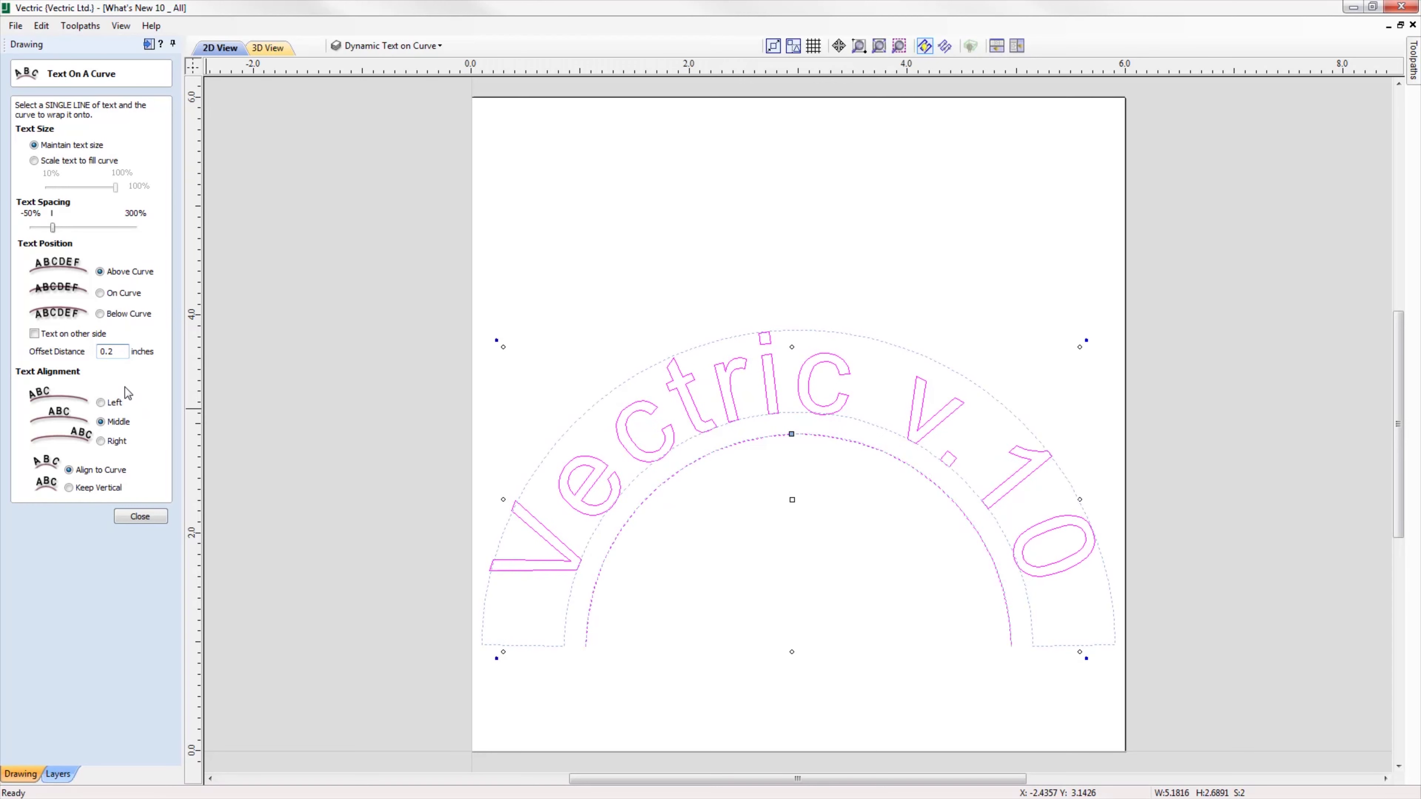
left_click(144, 517)
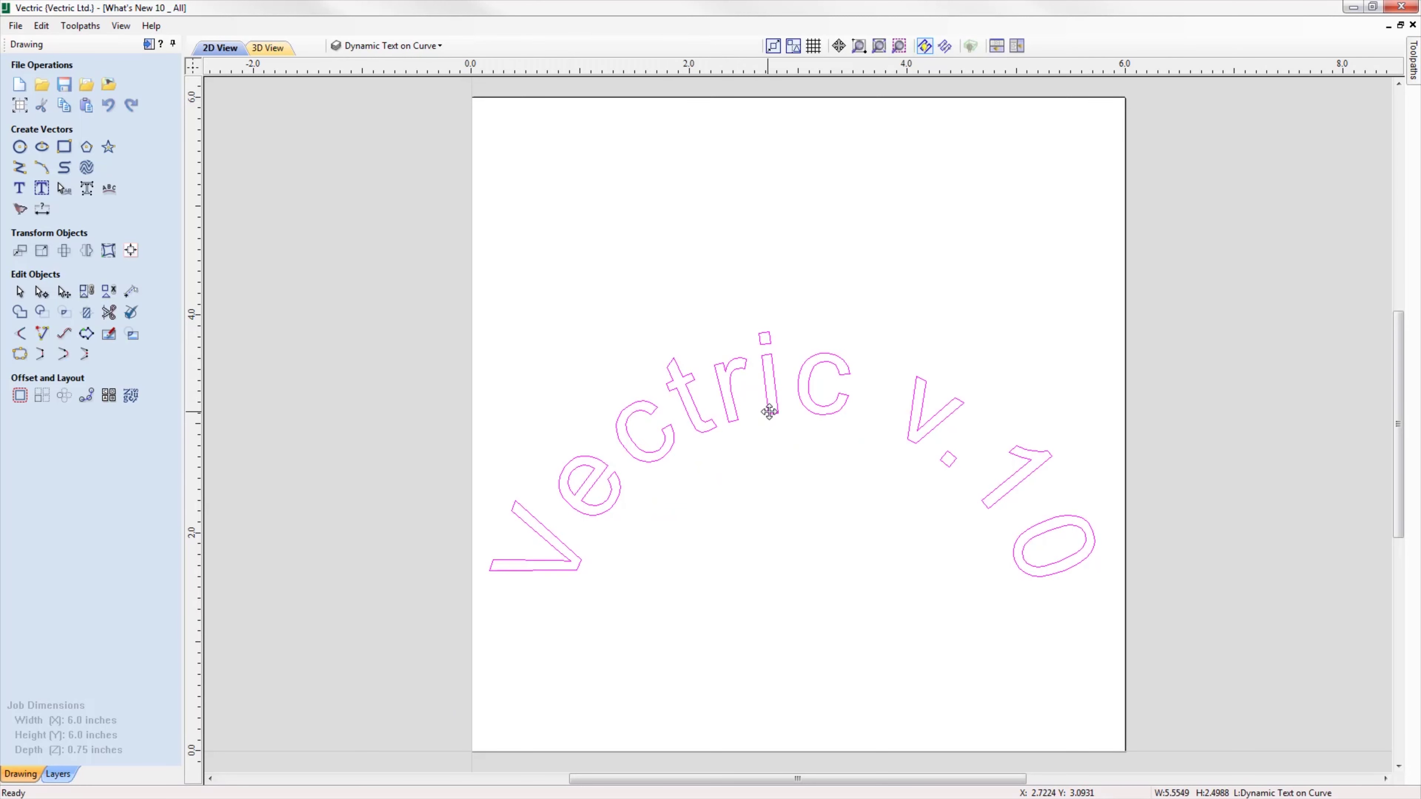
left_click_drag(770, 412, 770, 301)
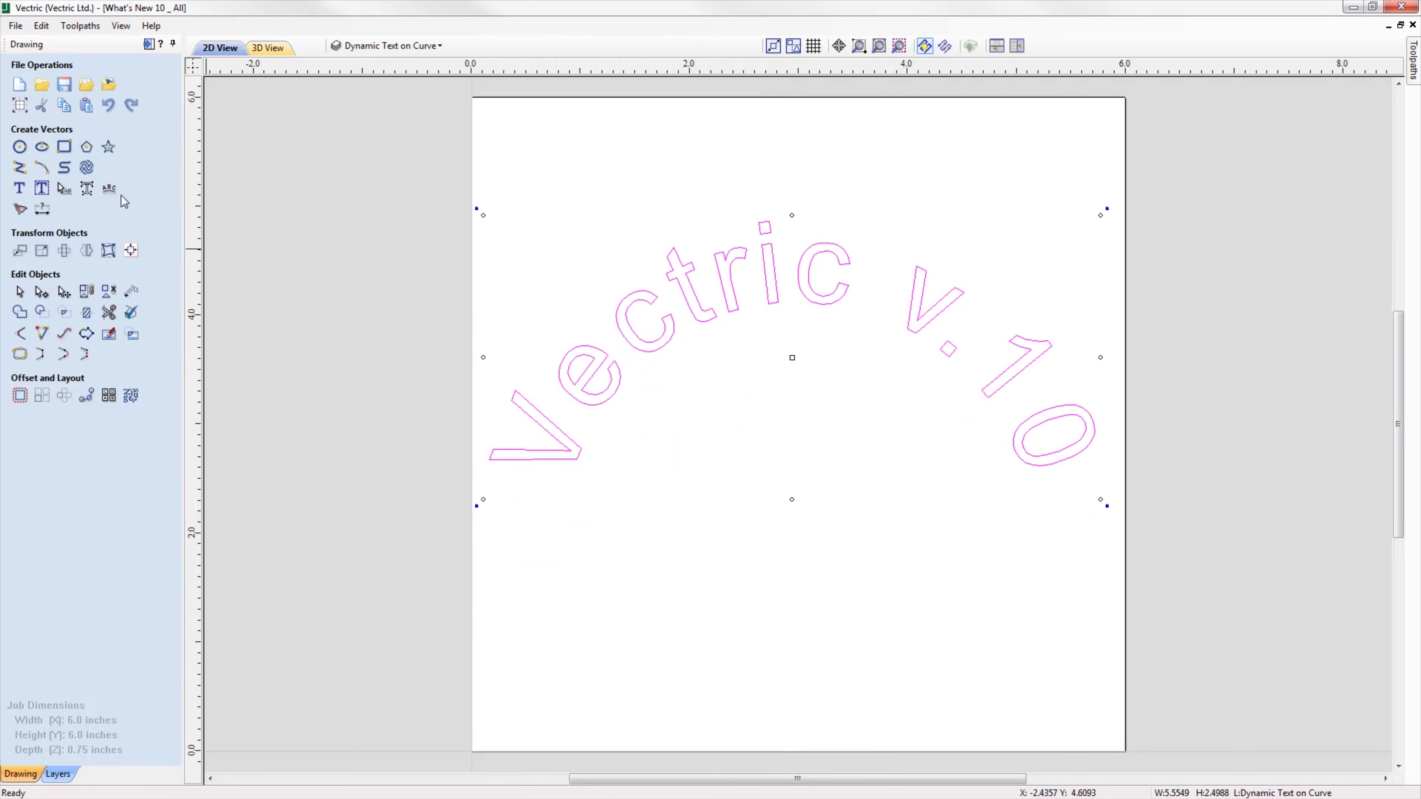
left_click(110, 188)
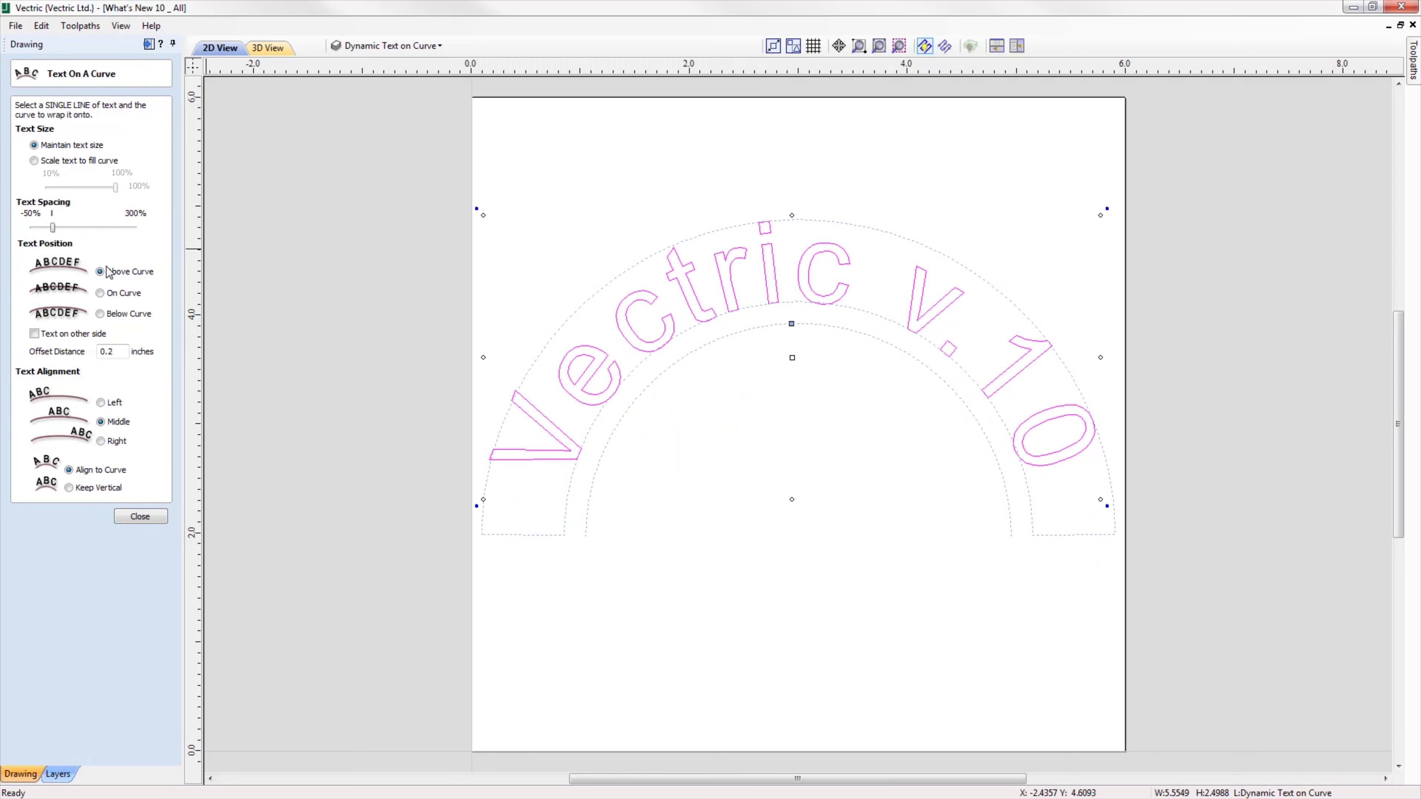
left_click(100, 441)
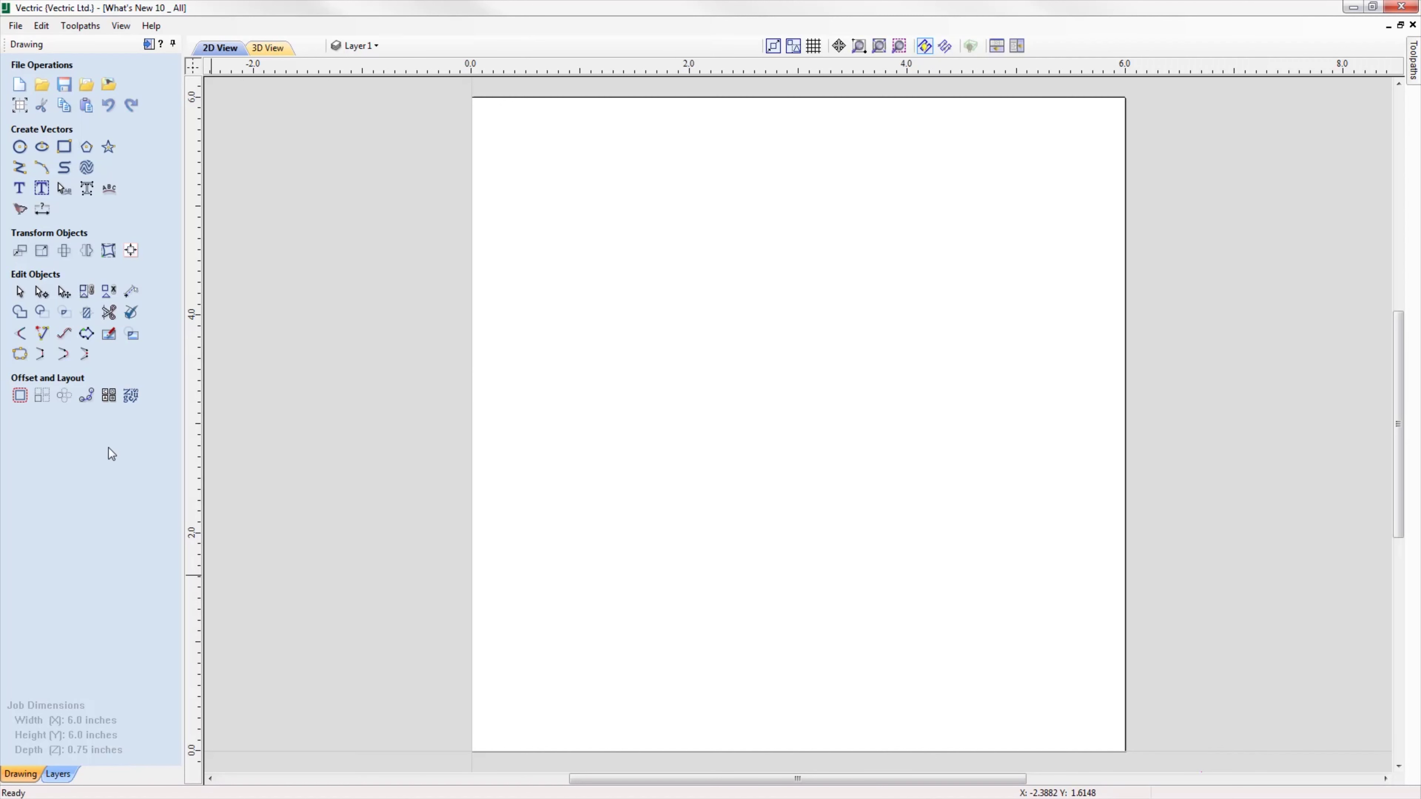
- Create a 3-sided polygon with a 2 inch side length on the job sheet
left_click(90, 154)
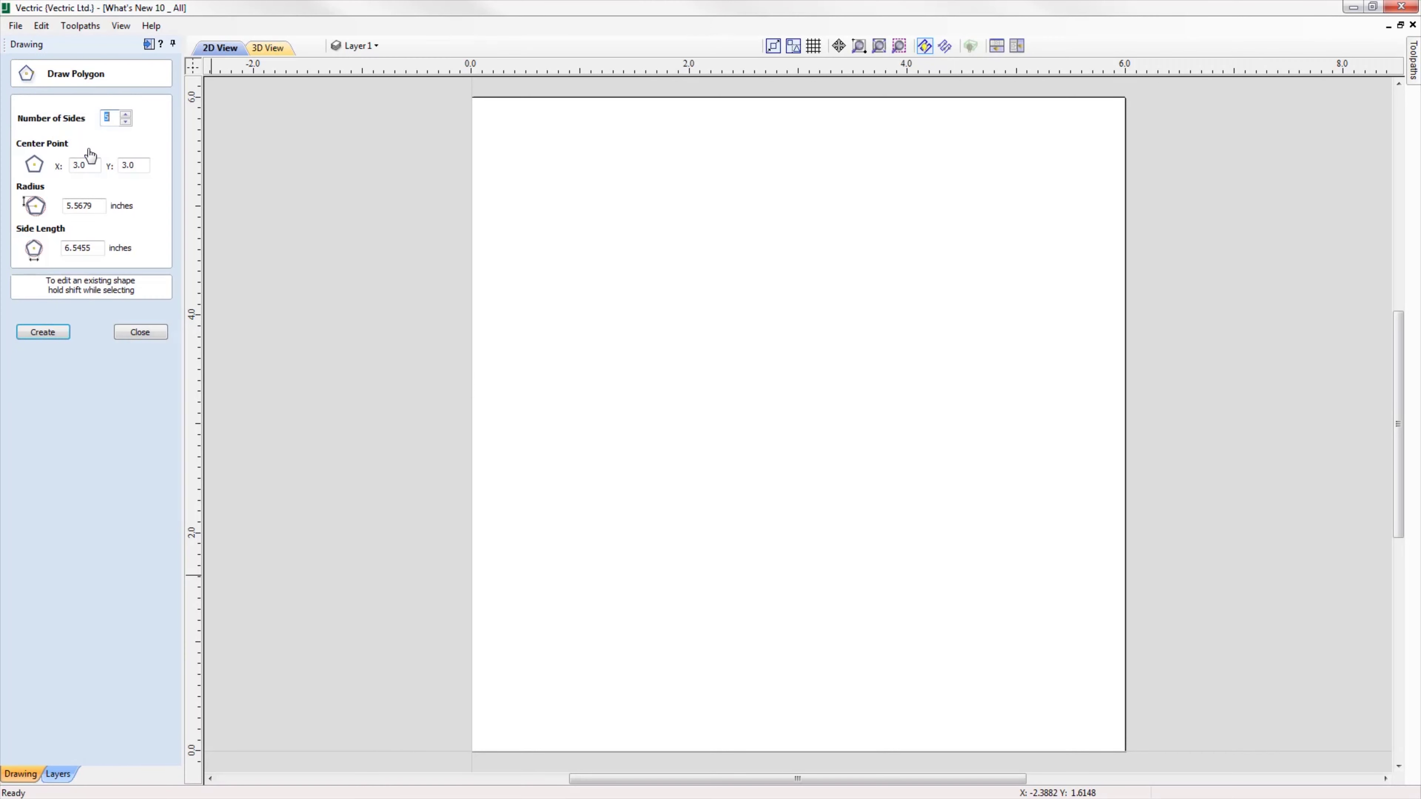
left_click(126, 122)
type("2")
left_click(52, 331)
left_click(143, 331)
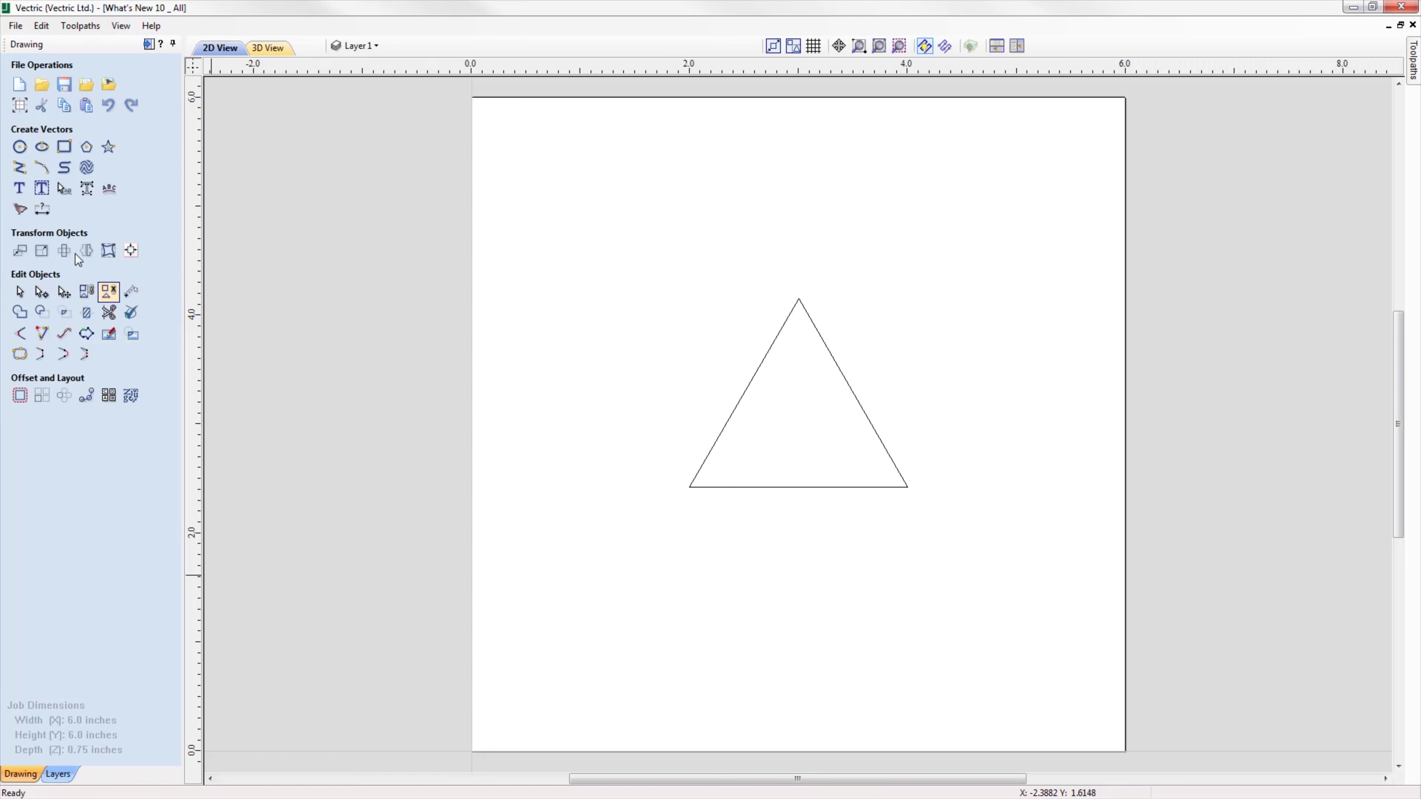
- Add a 2.0 length dimension from the triangle's bottom-left corner to its top corner
left_click(42, 209)
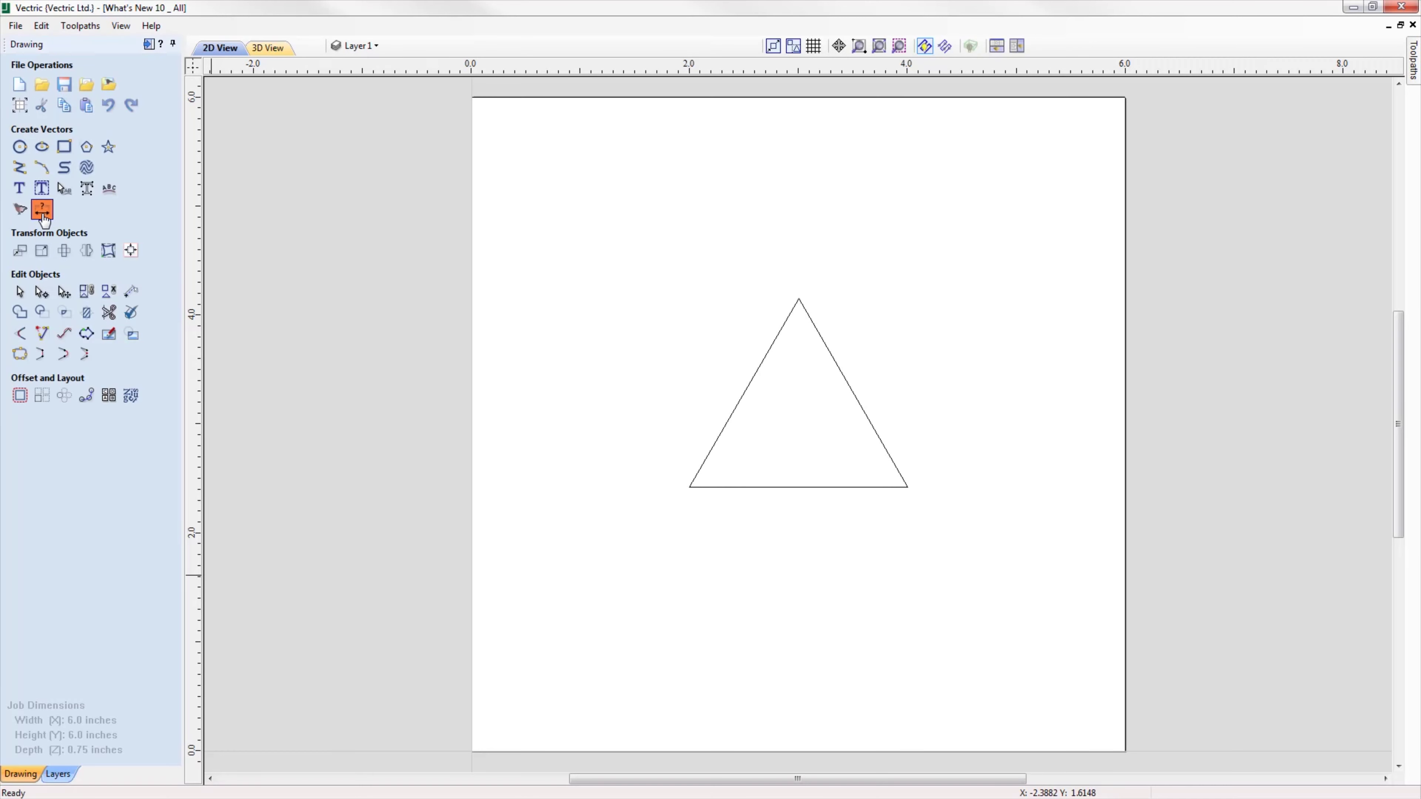
left_click(692, 480)
left_click(799, 301)
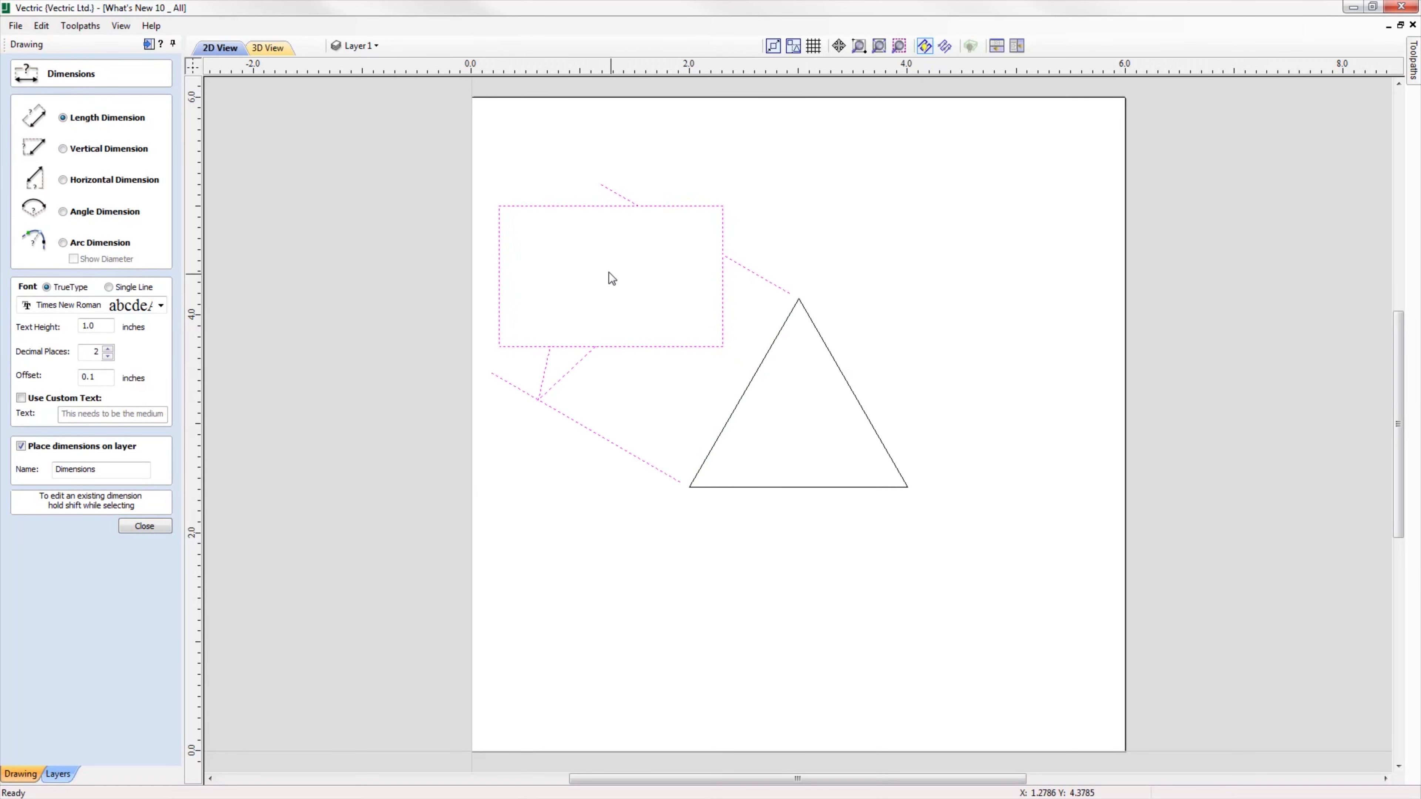
left_click(598, 267)
left_click(144, 525)
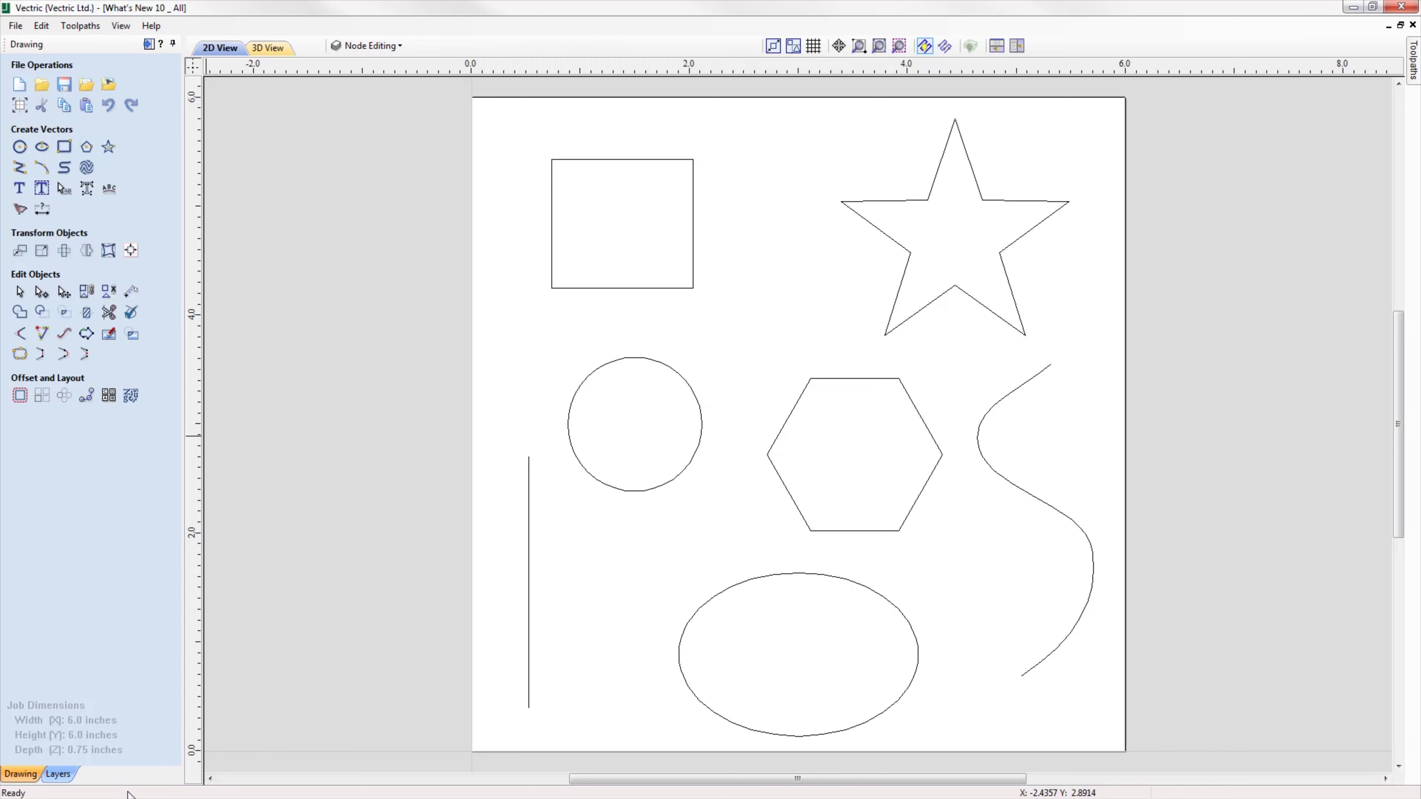
left_click(634, 492)
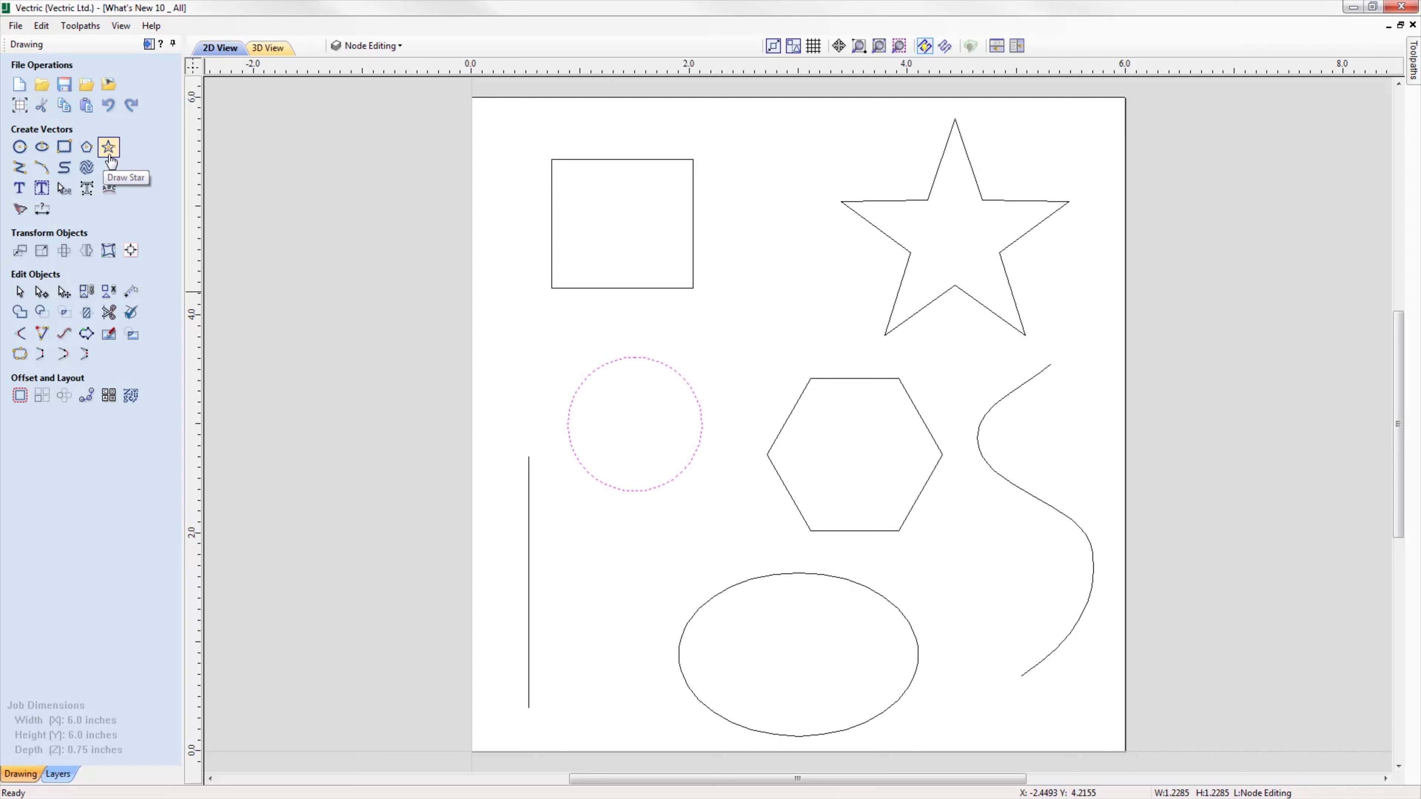
key("e")
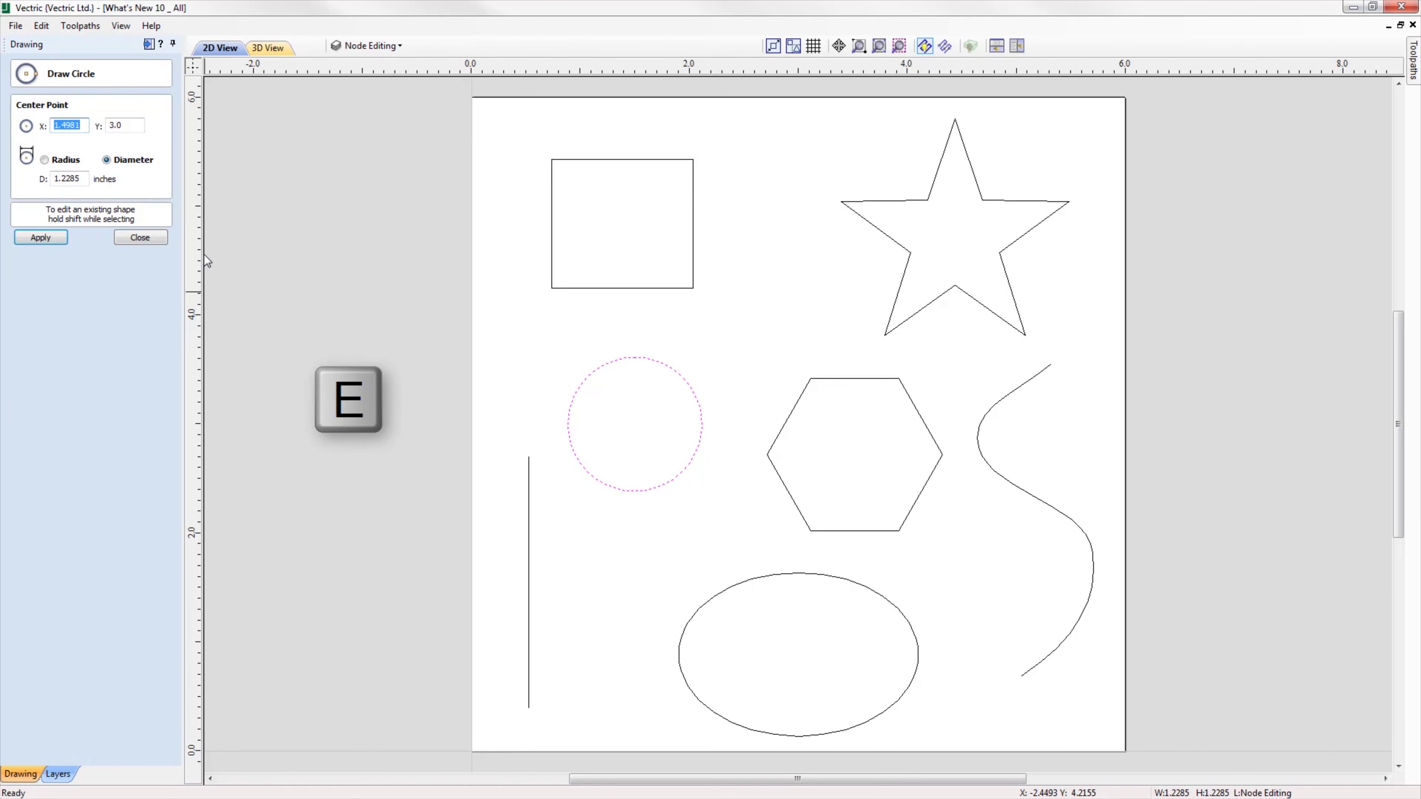
key("Escape")
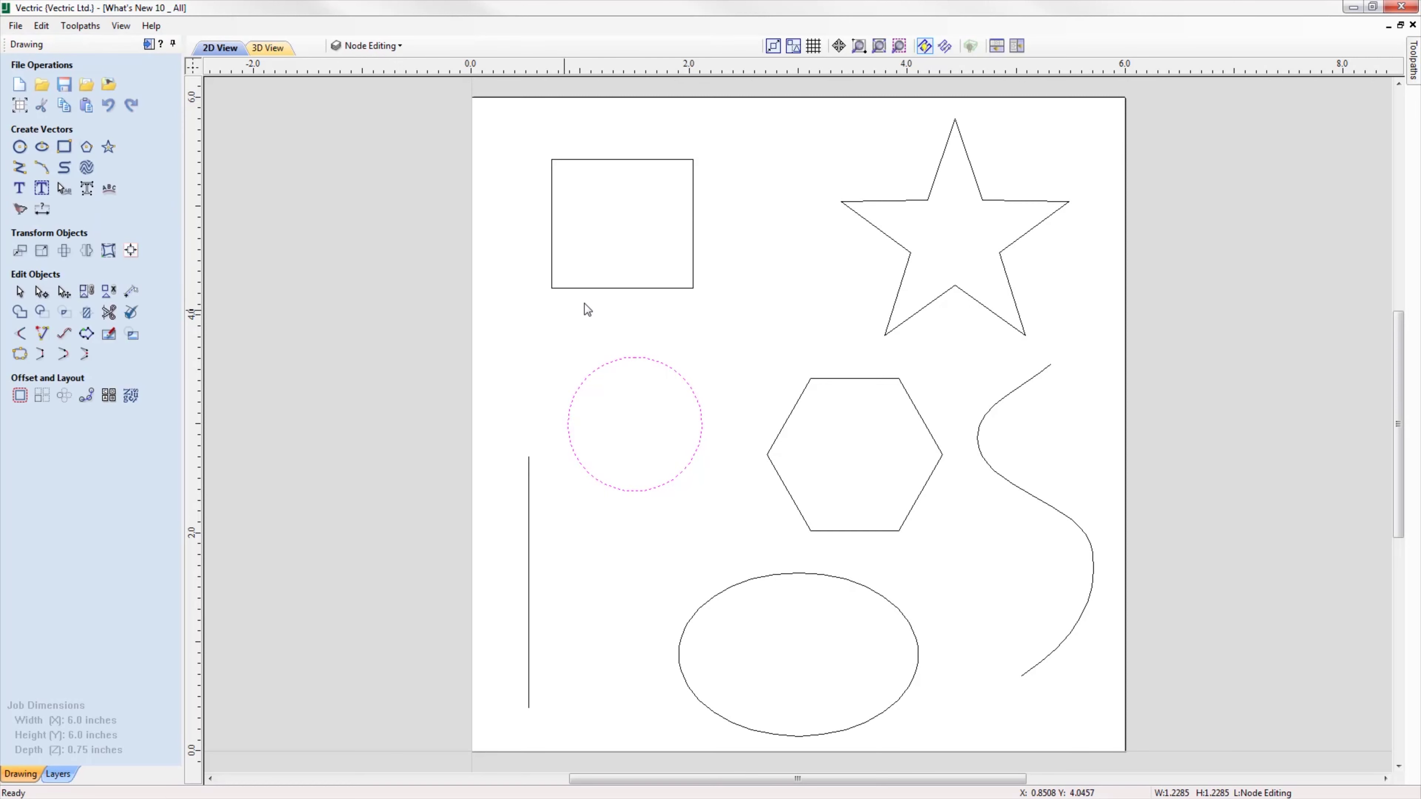
left_click(764, 579)
key("e")
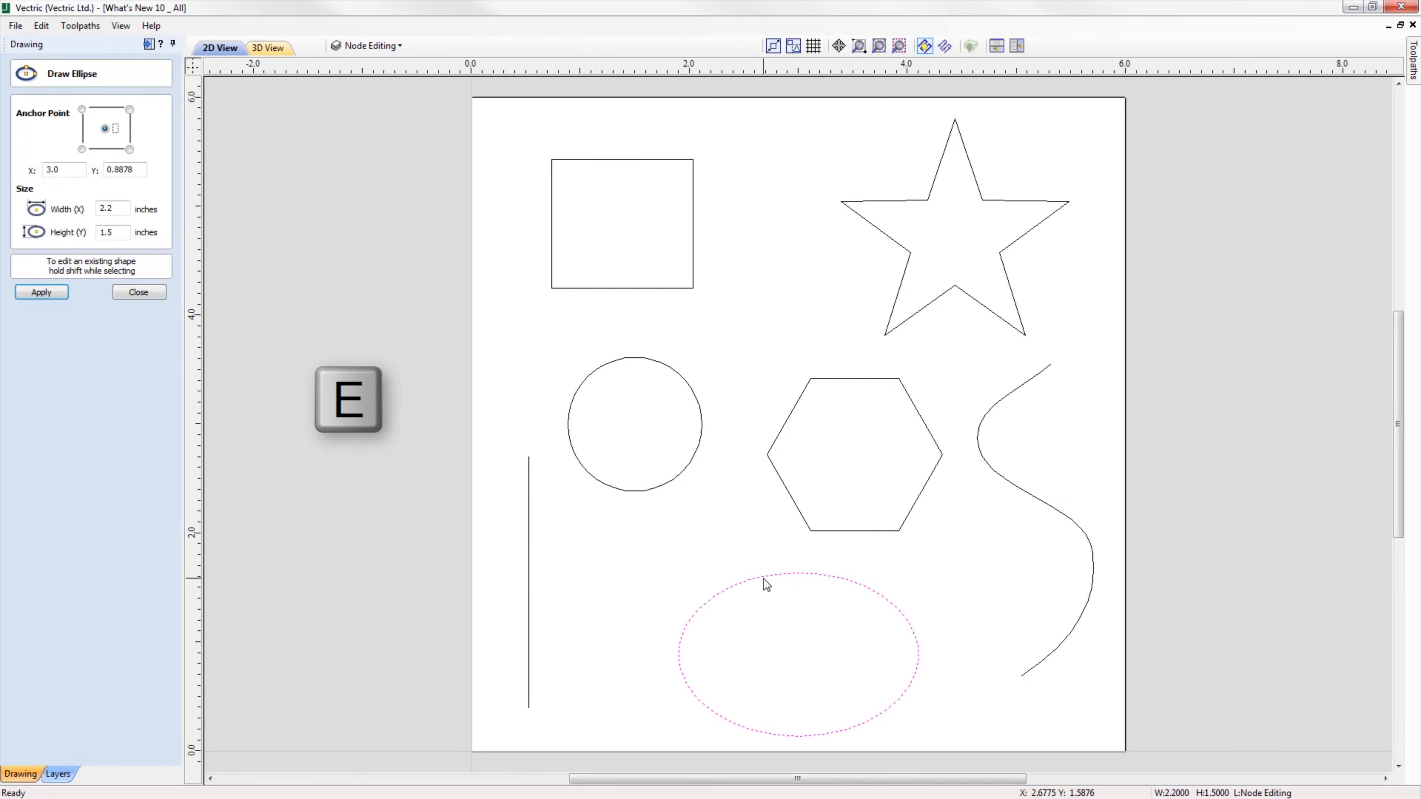
key("Escape")
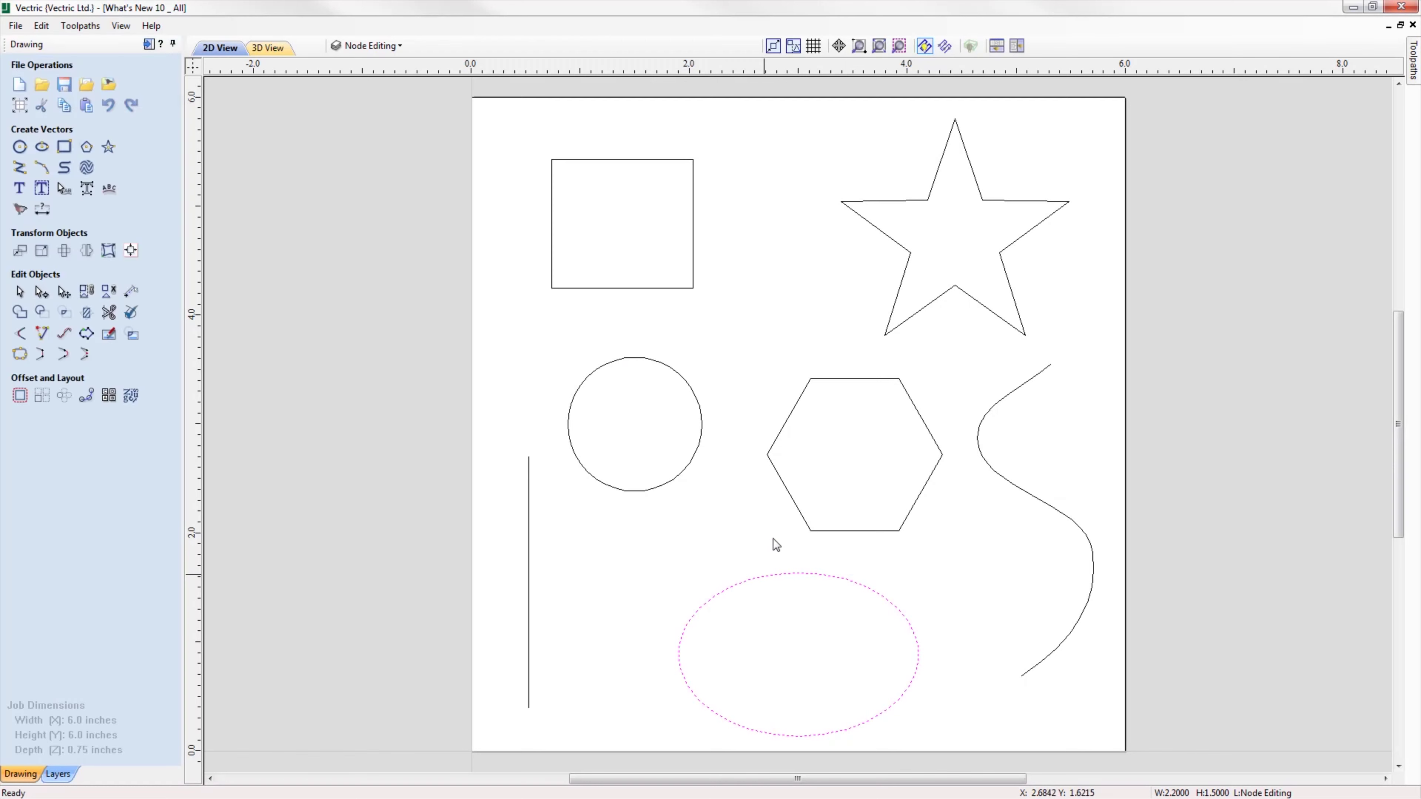
left_click(684, 291)
left_click(687, 291)
key("e")
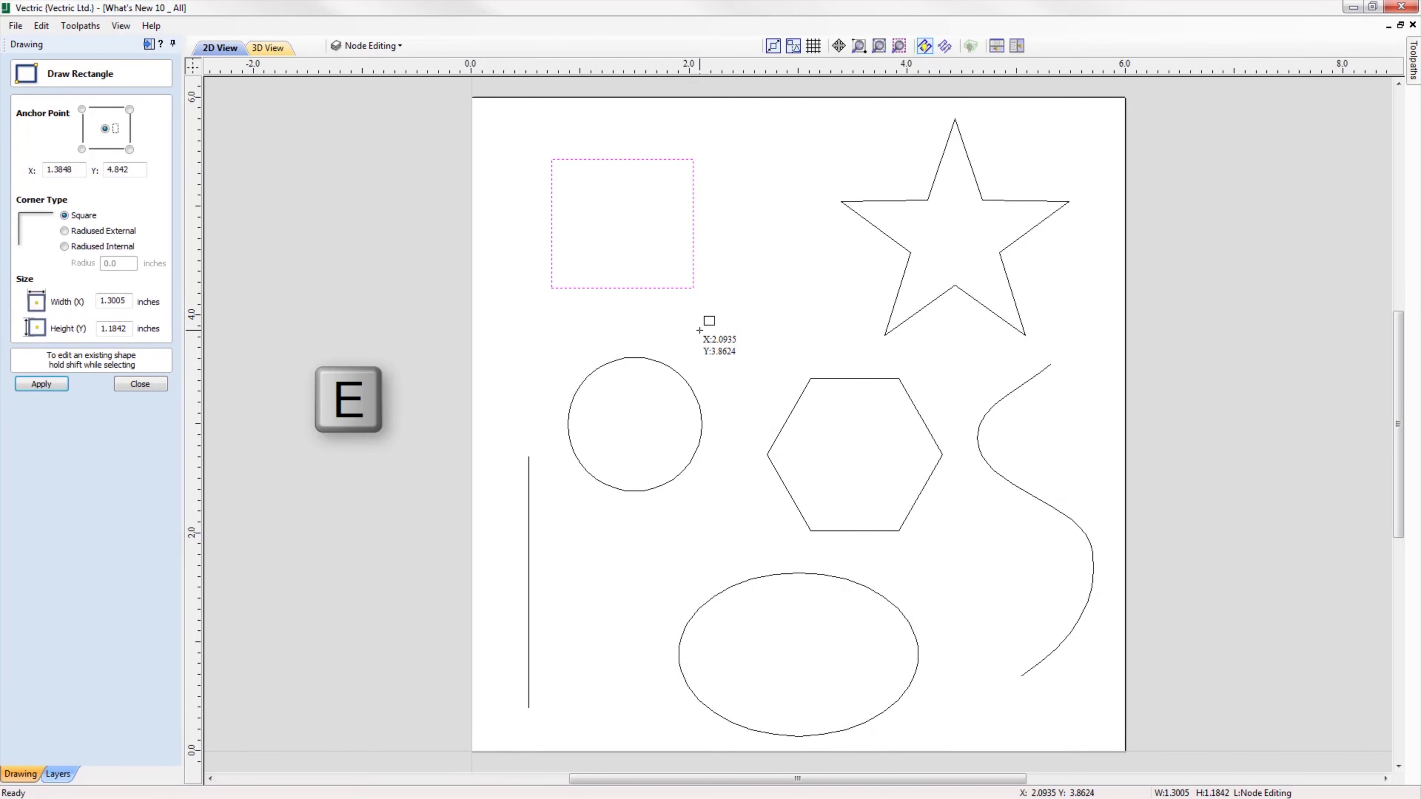
key("Escape")
left_click(794, 411)
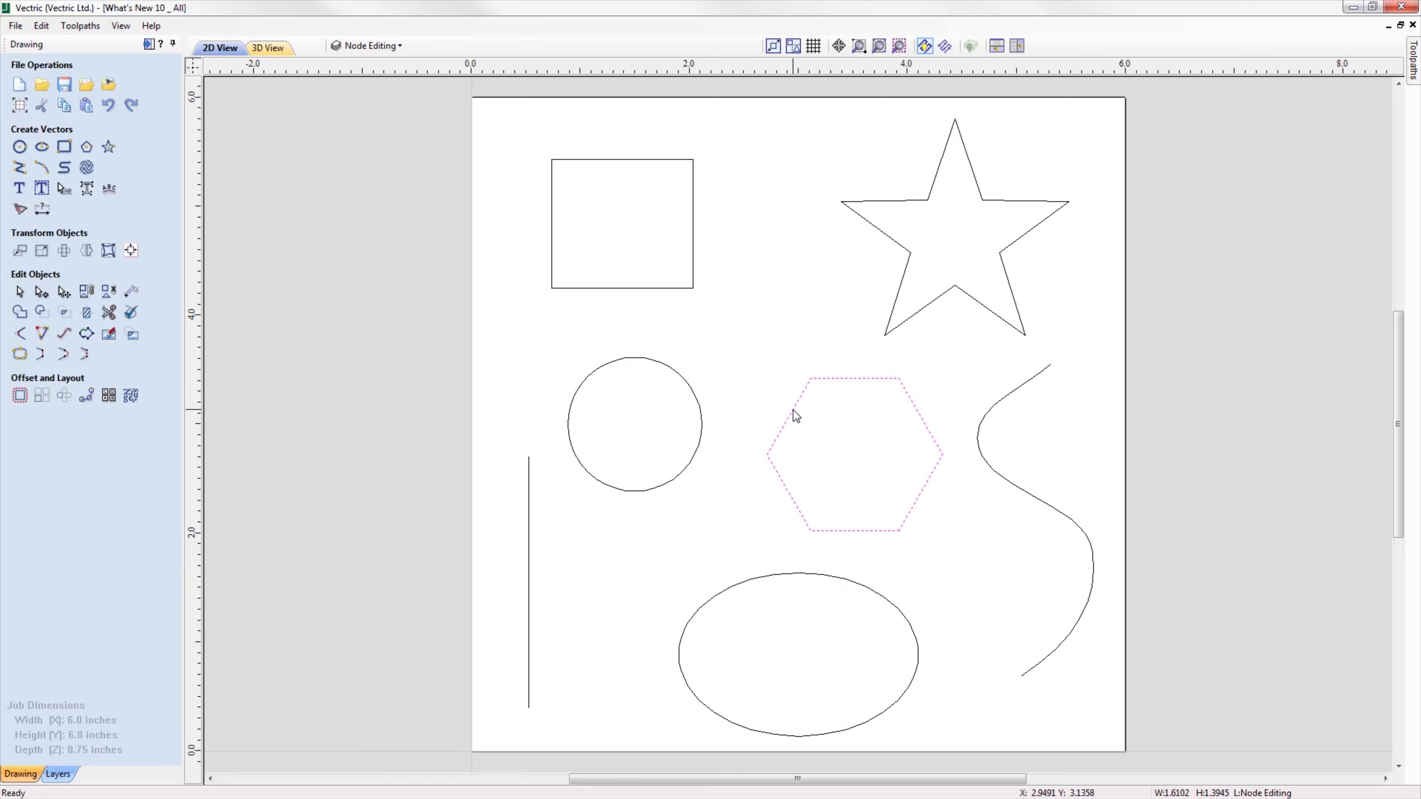
key("e")
key("Escape")
left_click(880, 336)
key("e")
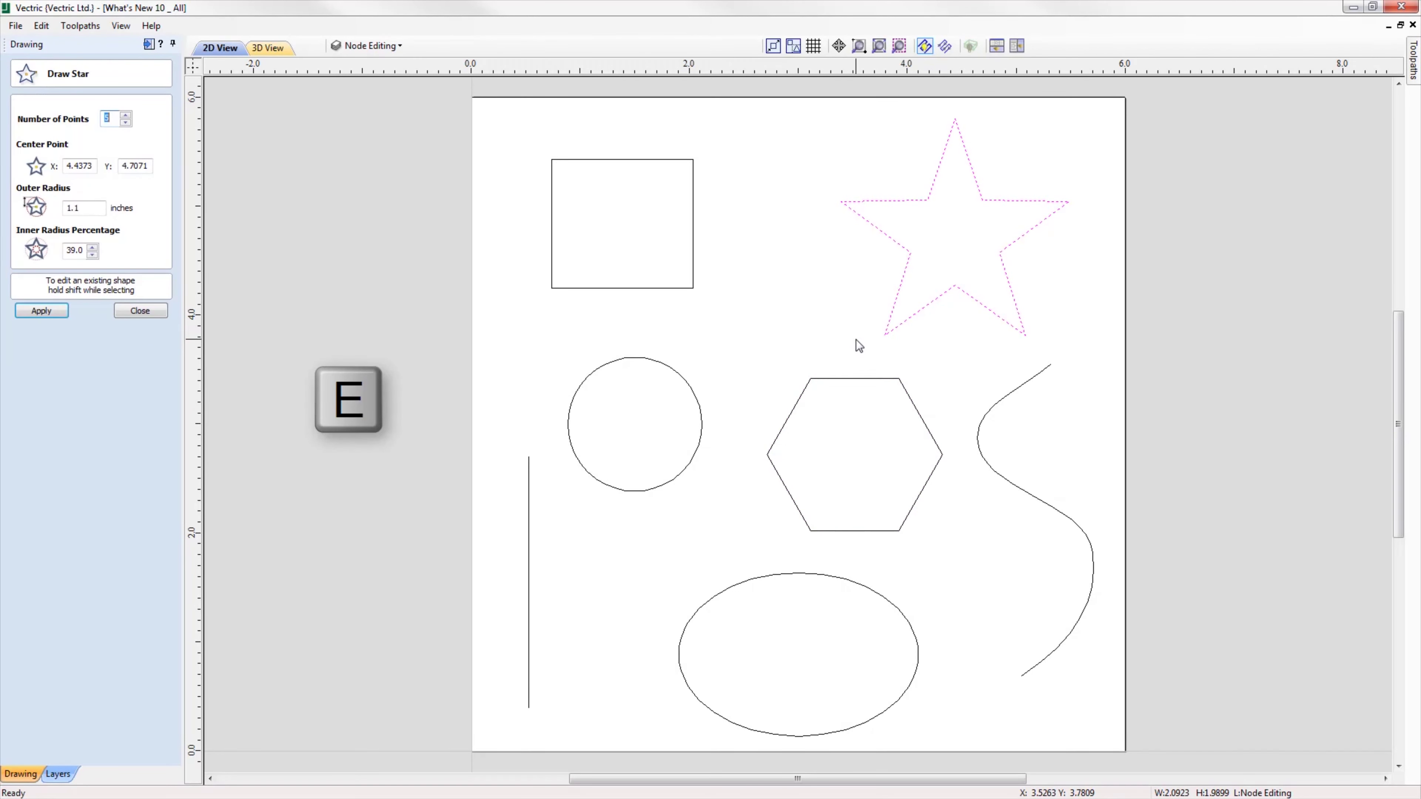
key("Escape")
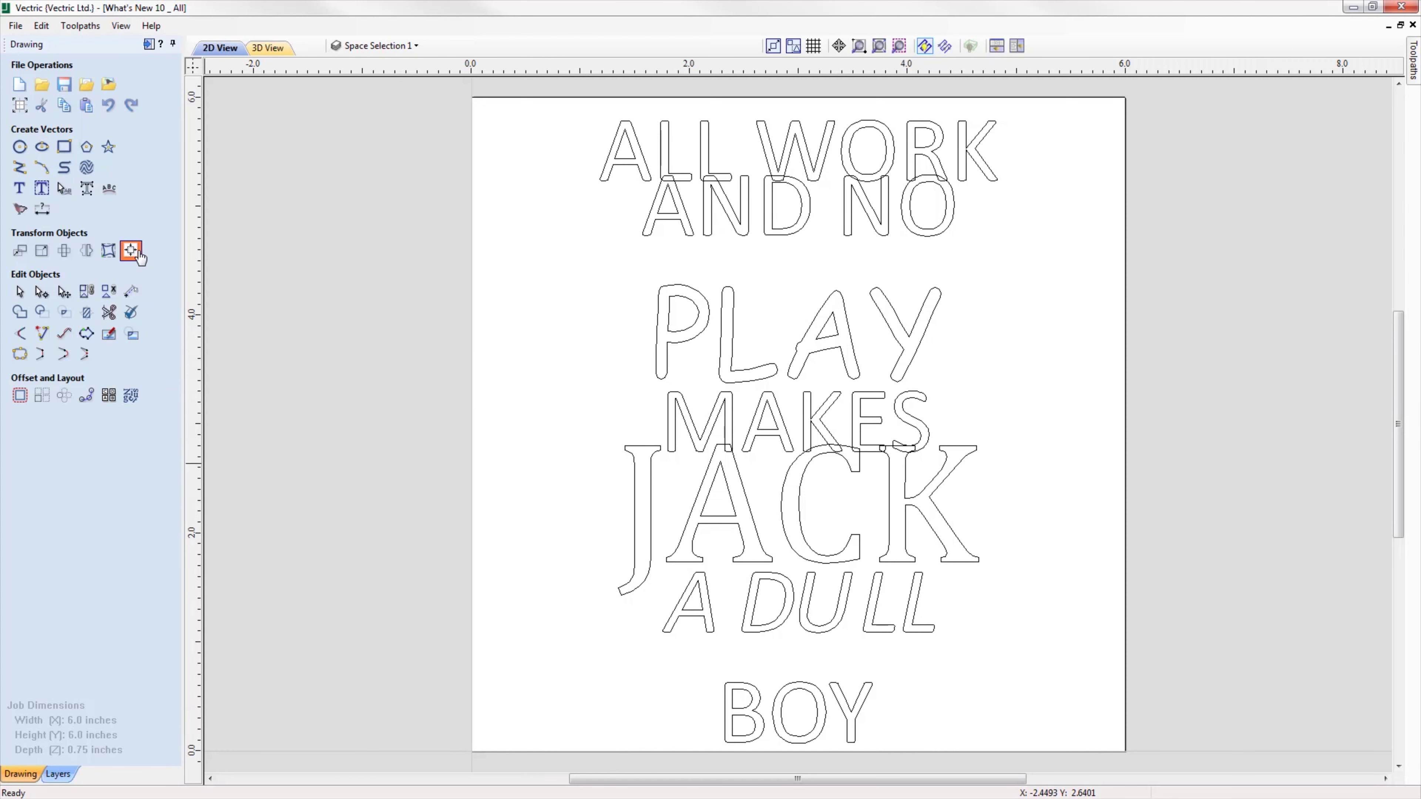
- Space the seven selected text lines evenly down the page
left_click_drag(535, 102, 1092, 747)
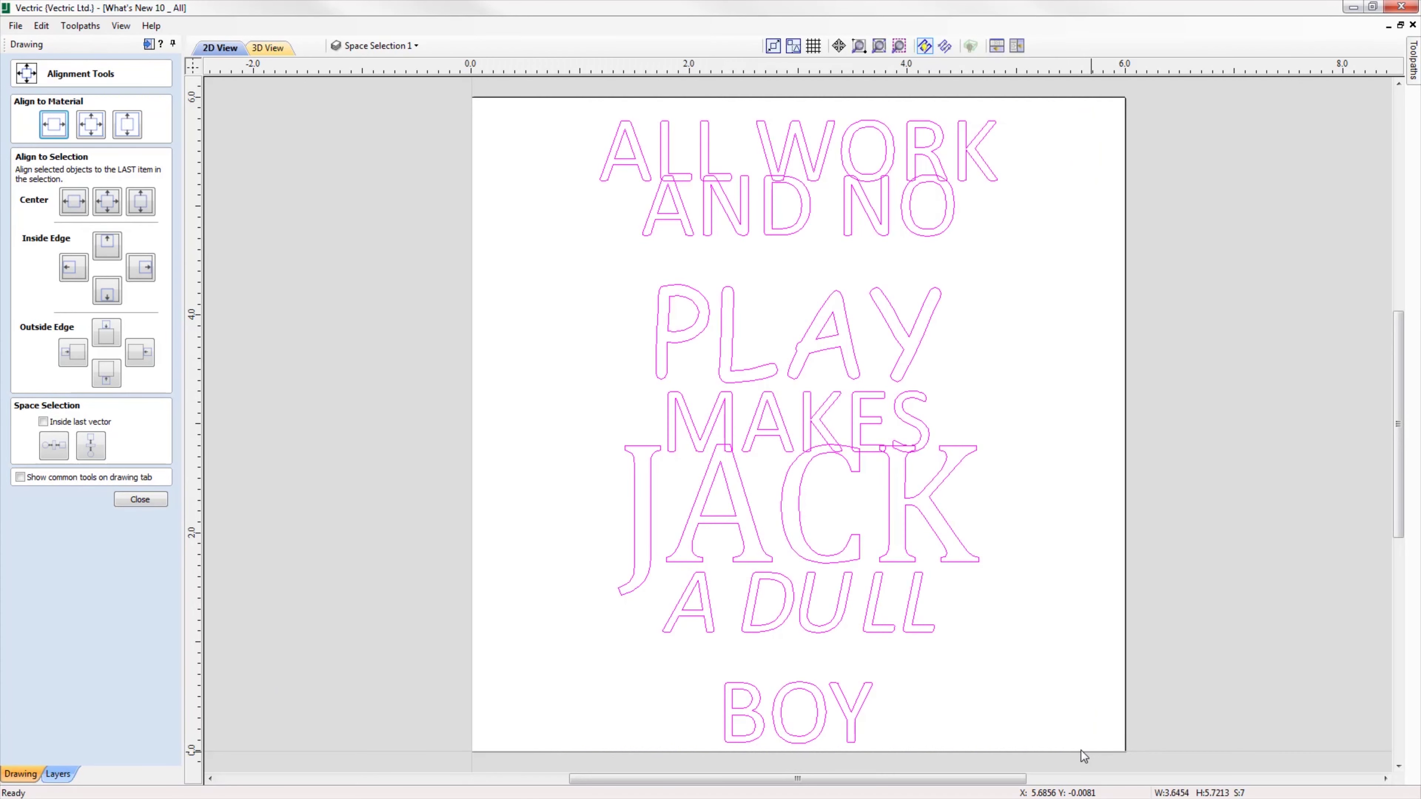
left_click(90, 448)
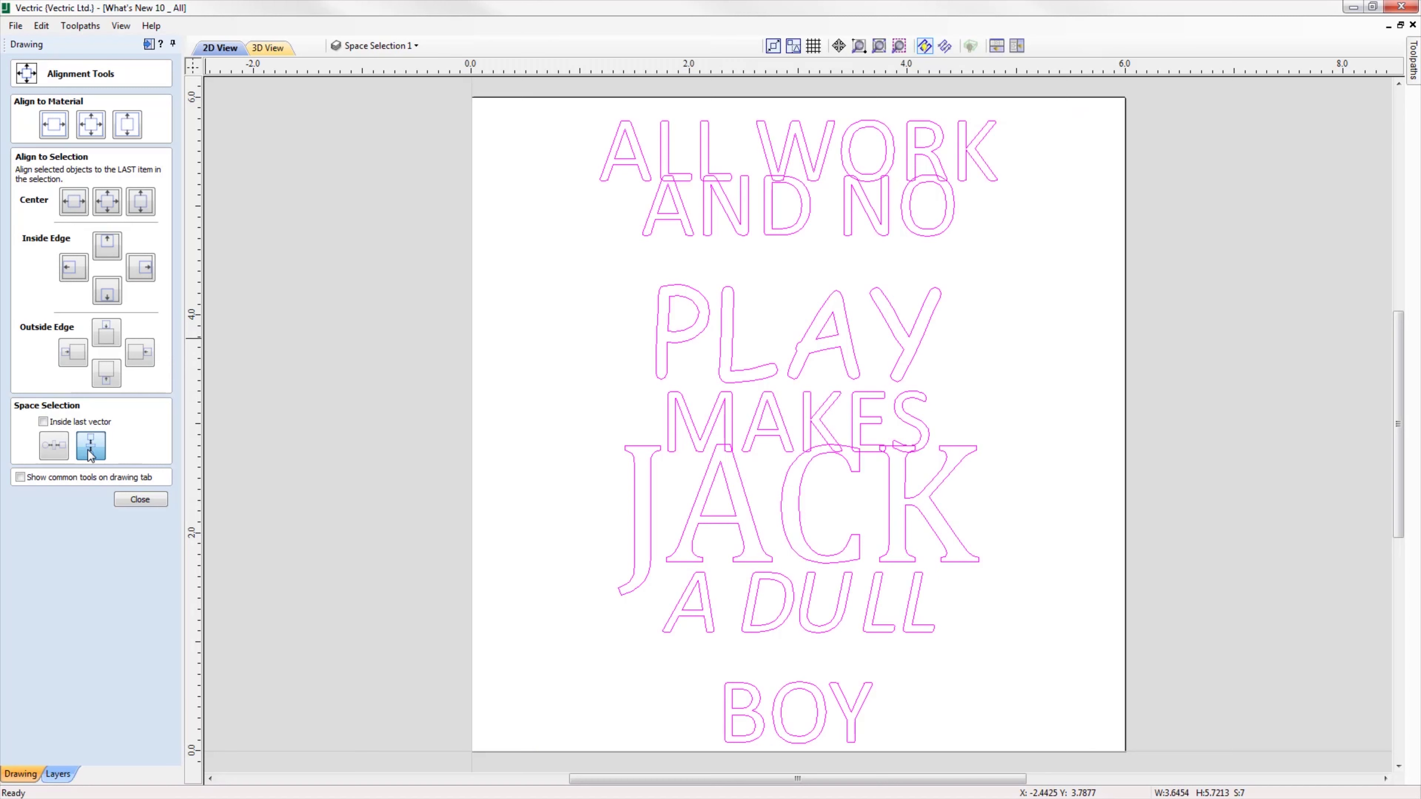
left_click(129, 500)
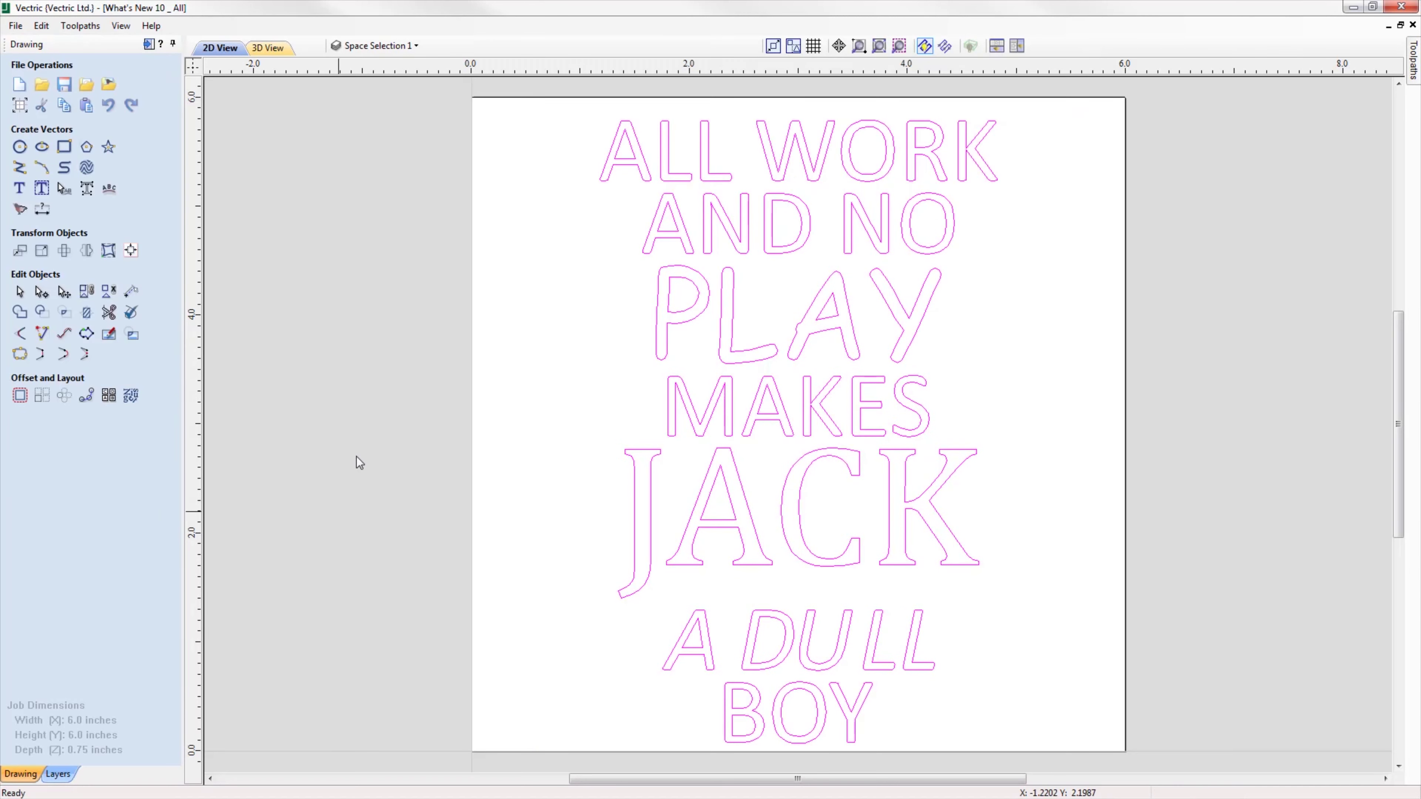
left_click(356, 463)
- Hide the Space Selection 1 layer and make Space Selection 2 visible and active
left_click(376, 46)
left_click(356, 145)
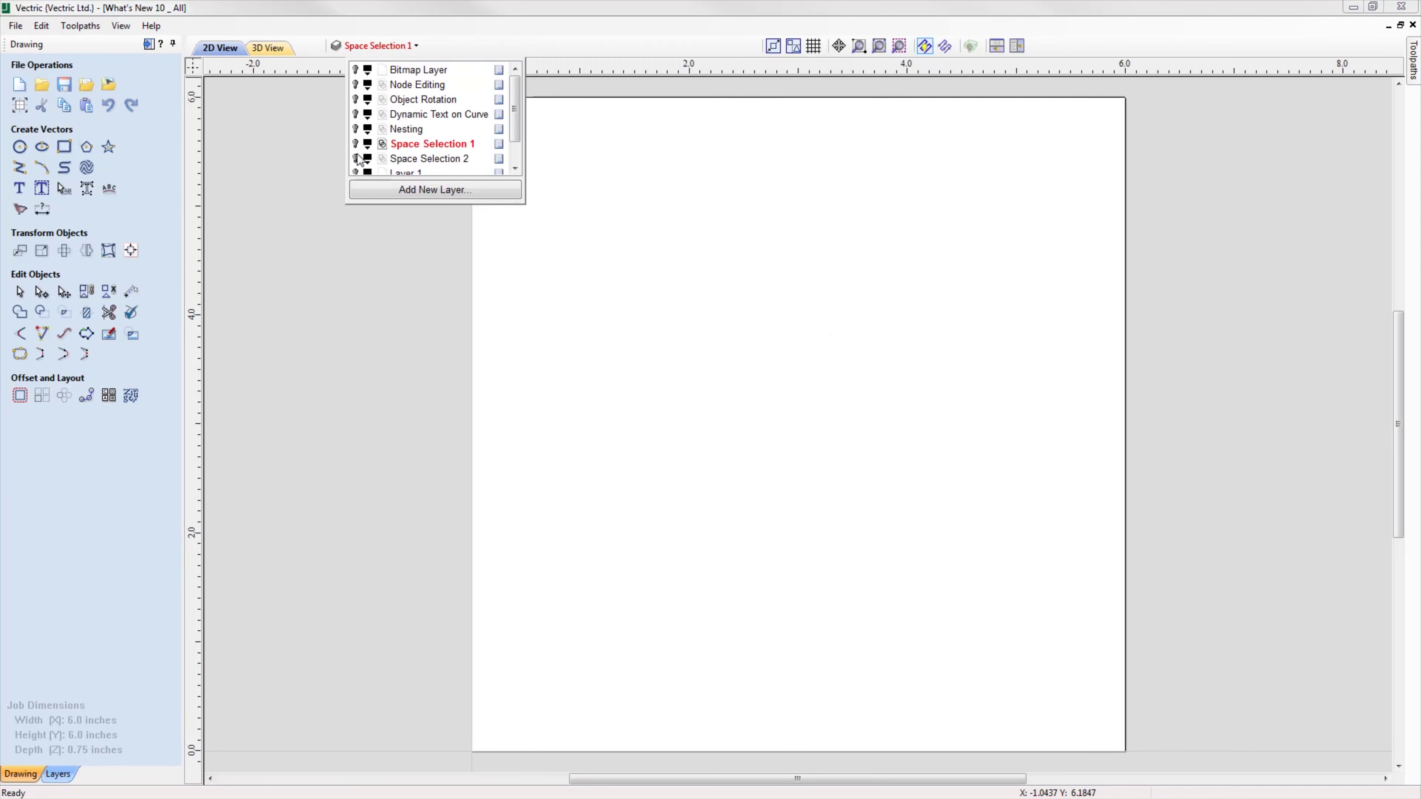
left_click(356, 159)
left_click(428, 159)
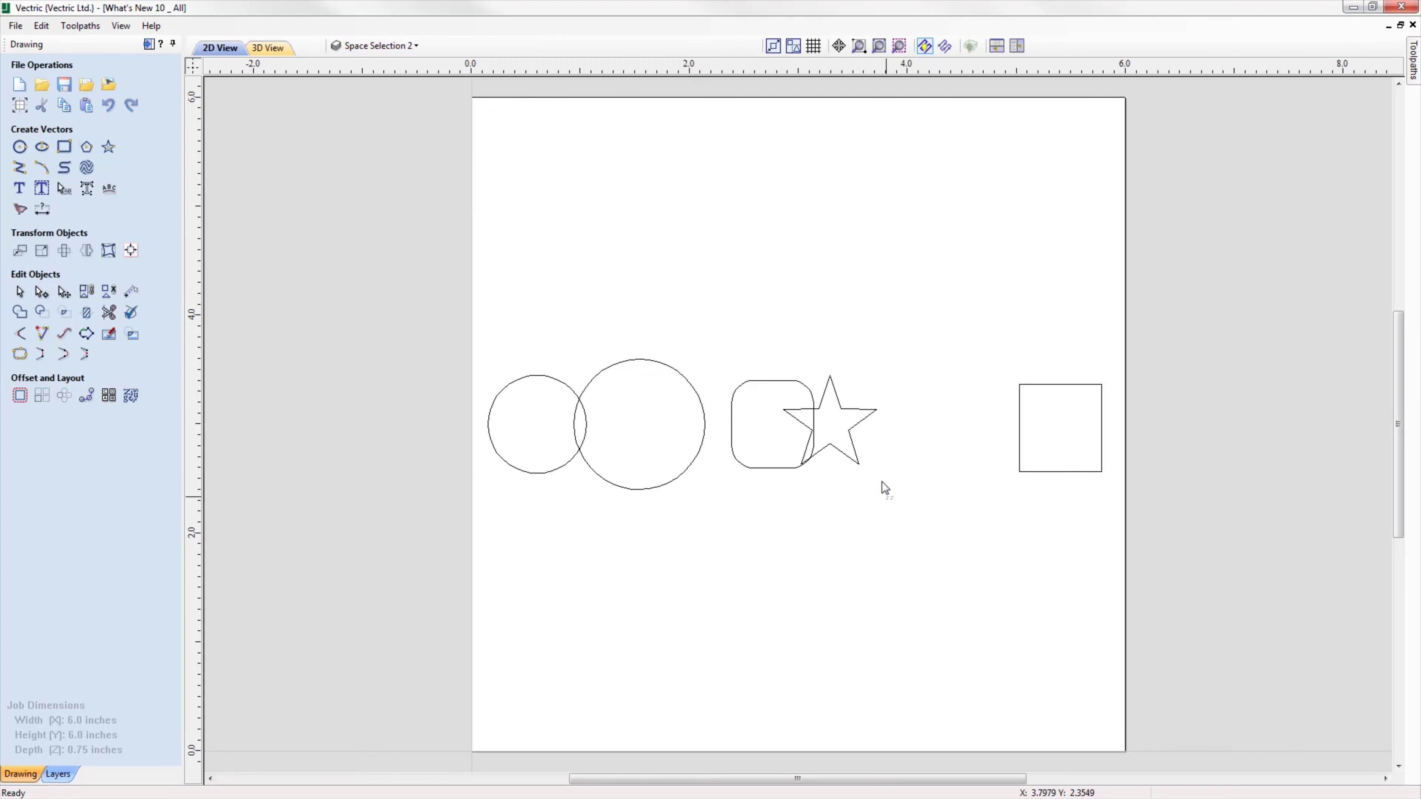
- Select the star, circles, rounded rectangle and square, and space them evenly across the page
left_click(854, 410)
left_click(685, 471, "shift")
left_click(727, 467, "shift")
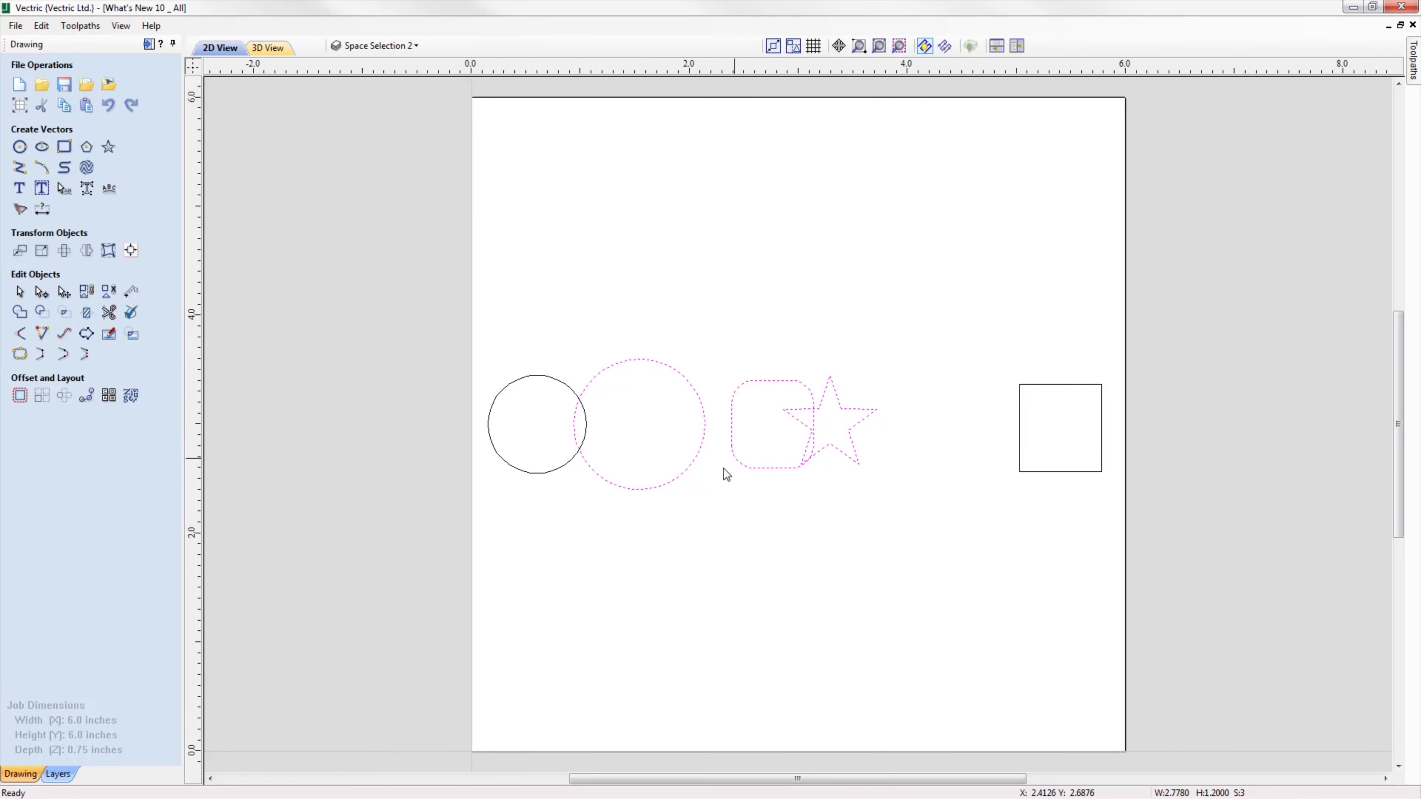
left_click(489, 426, "shift")
left_click(999, 423, "shift")
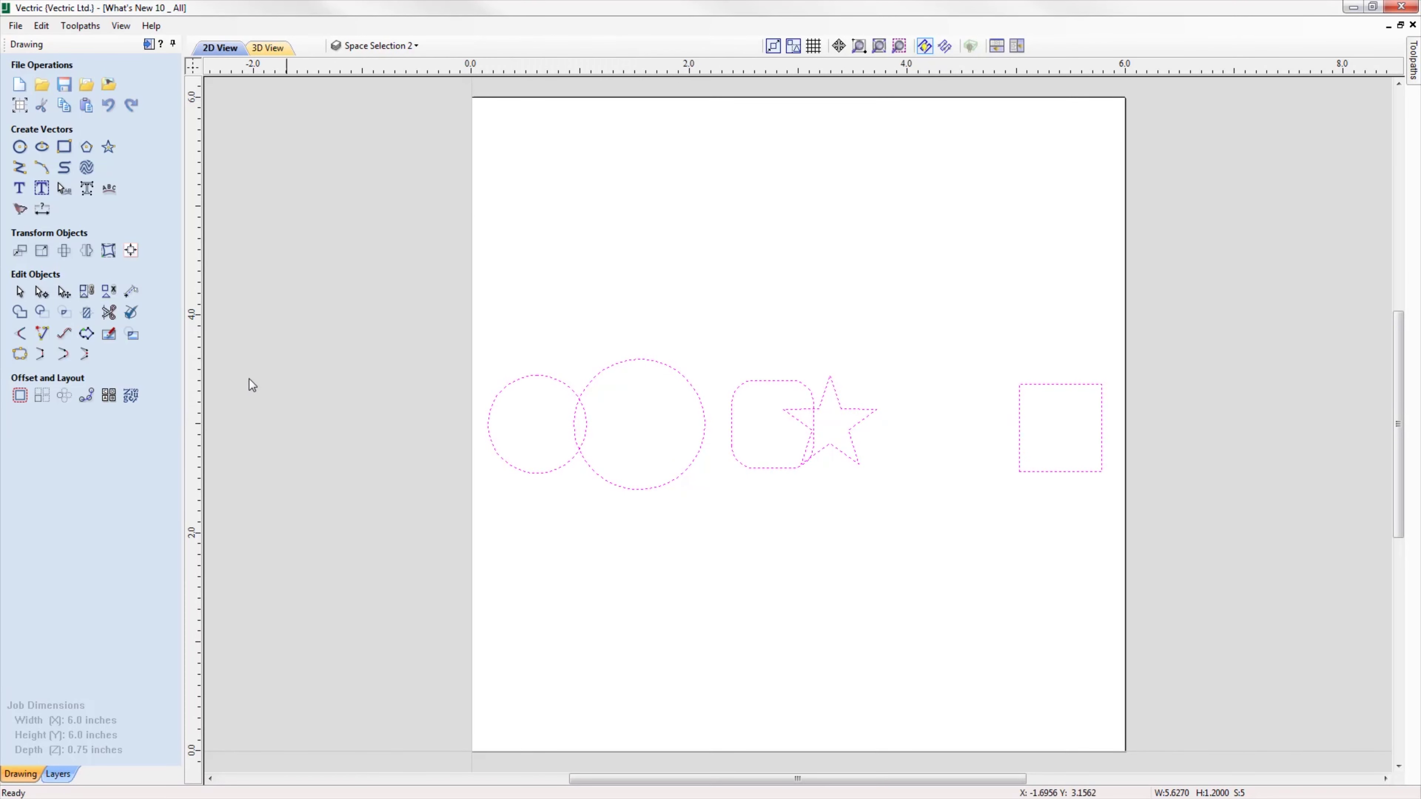
left_click(131, 250)
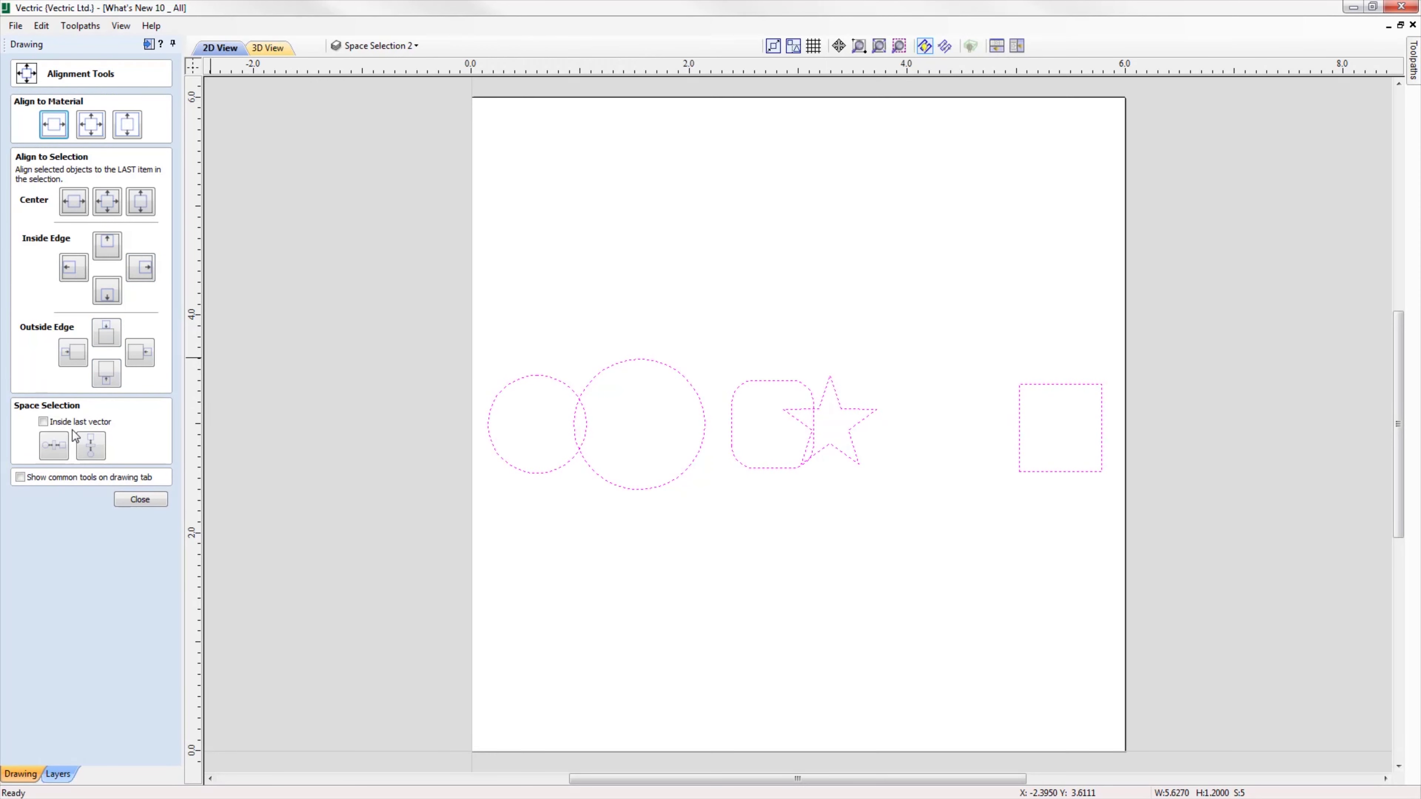
left_click(59, 450)
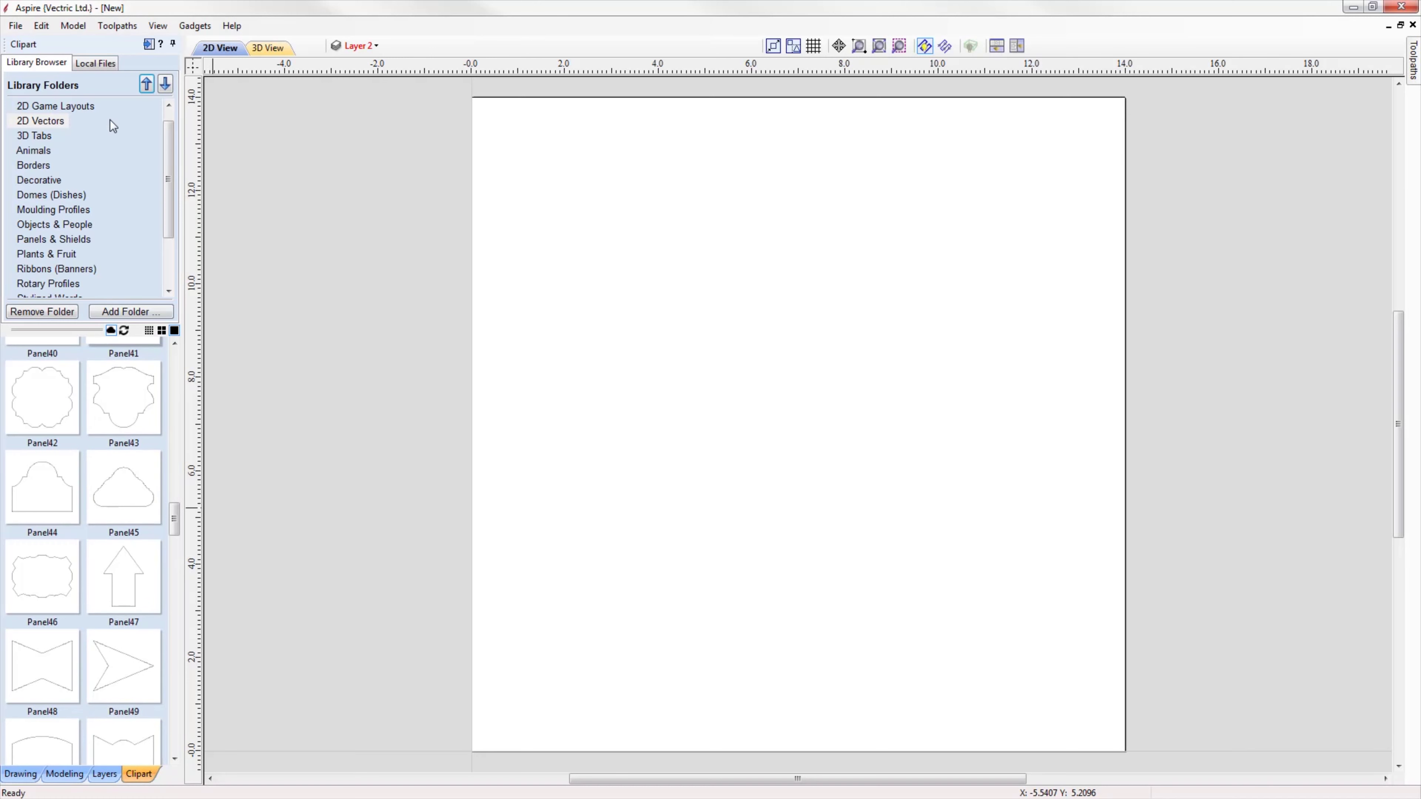
- Place the Cribbage Board - Oval - 12x12 layout from the 2D Game Layouts clipart
left_click(95, 106)
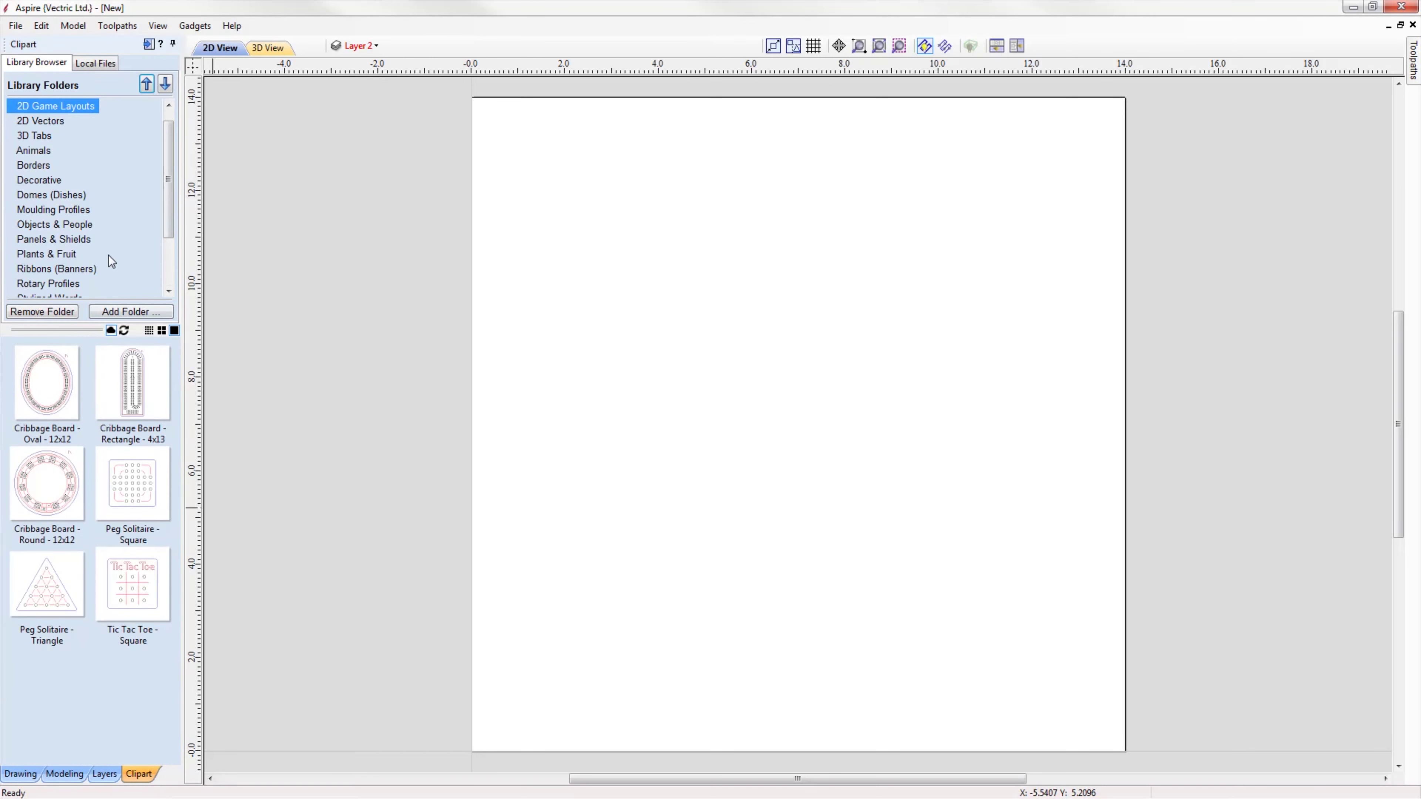
left_click(52, 284)
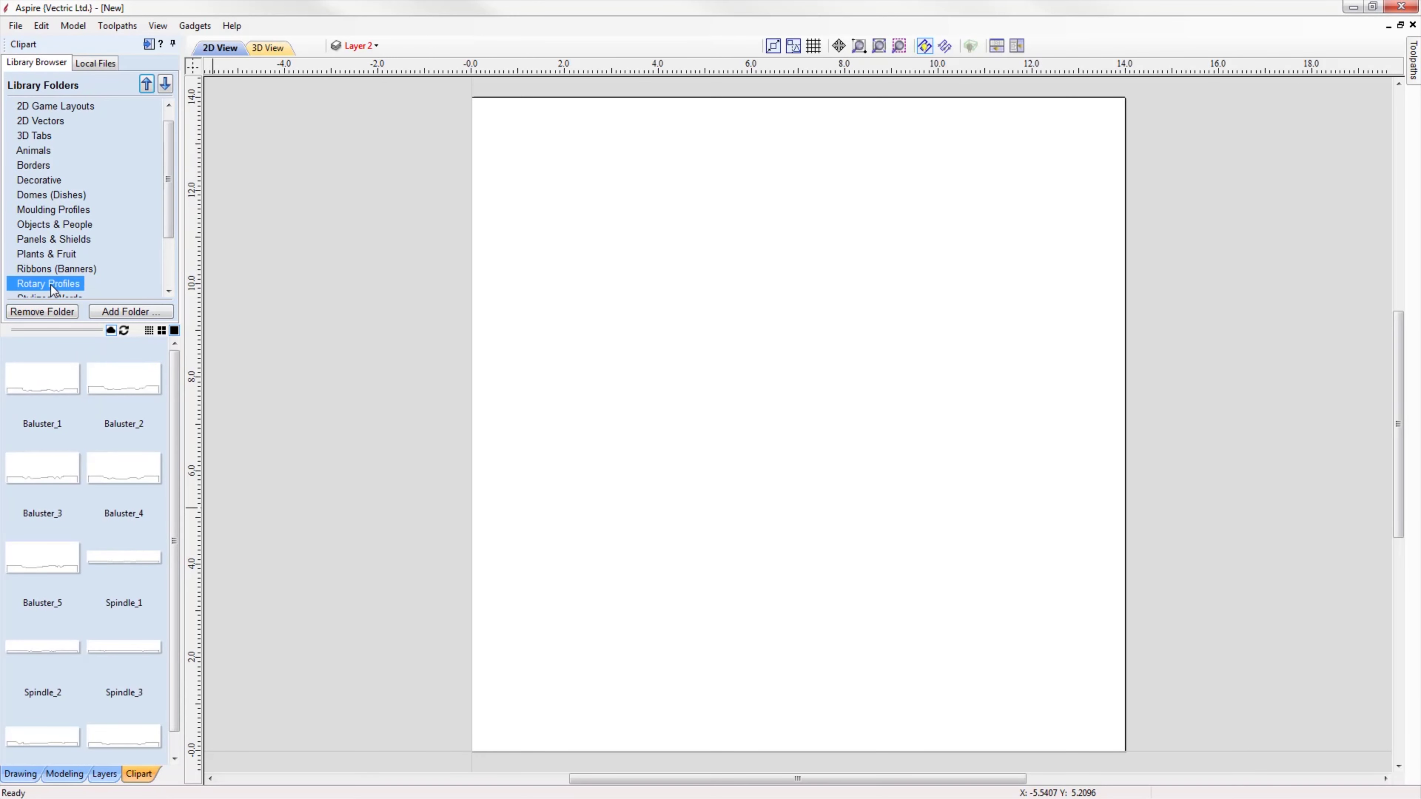
left_click(77, 107)
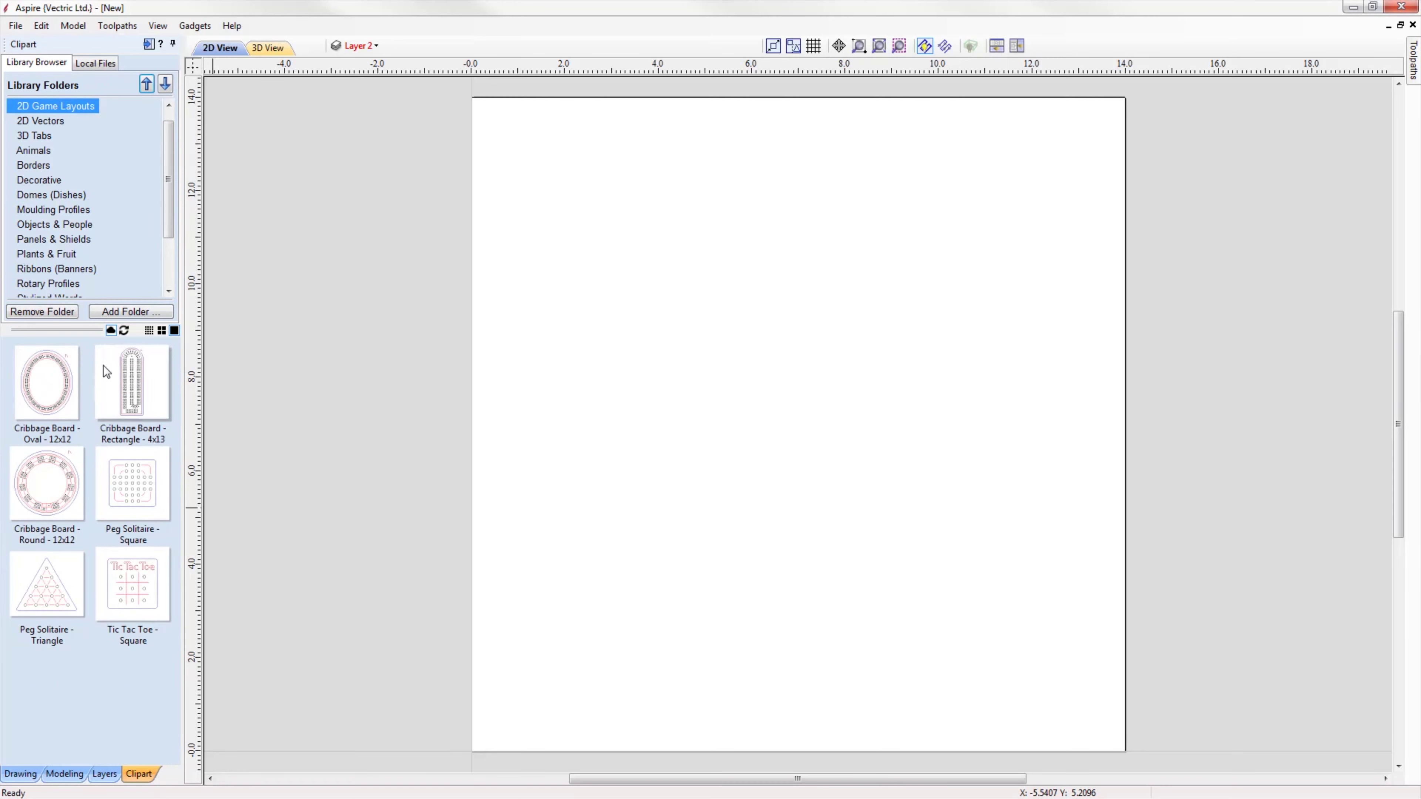
double_click(58, 391)
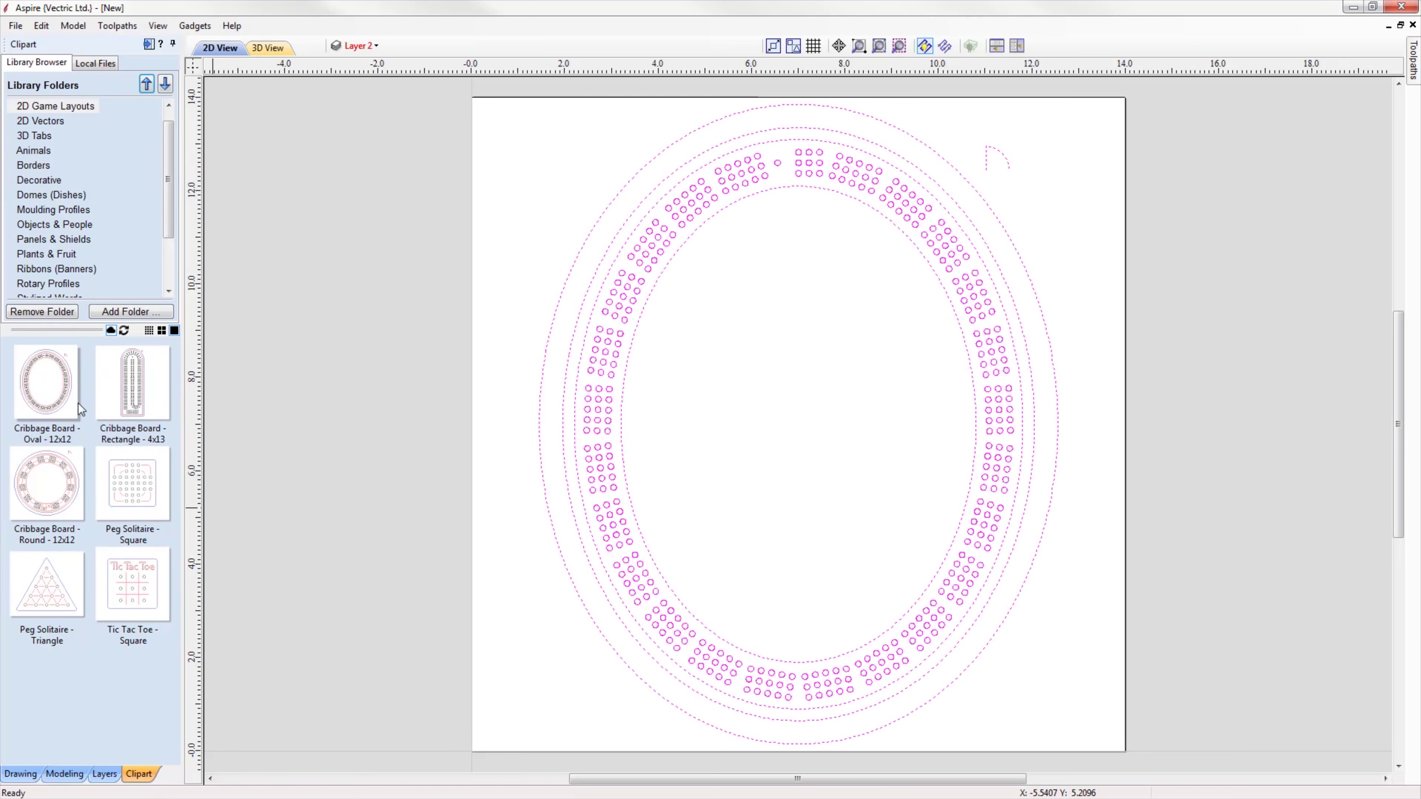
left_click(774, 579)
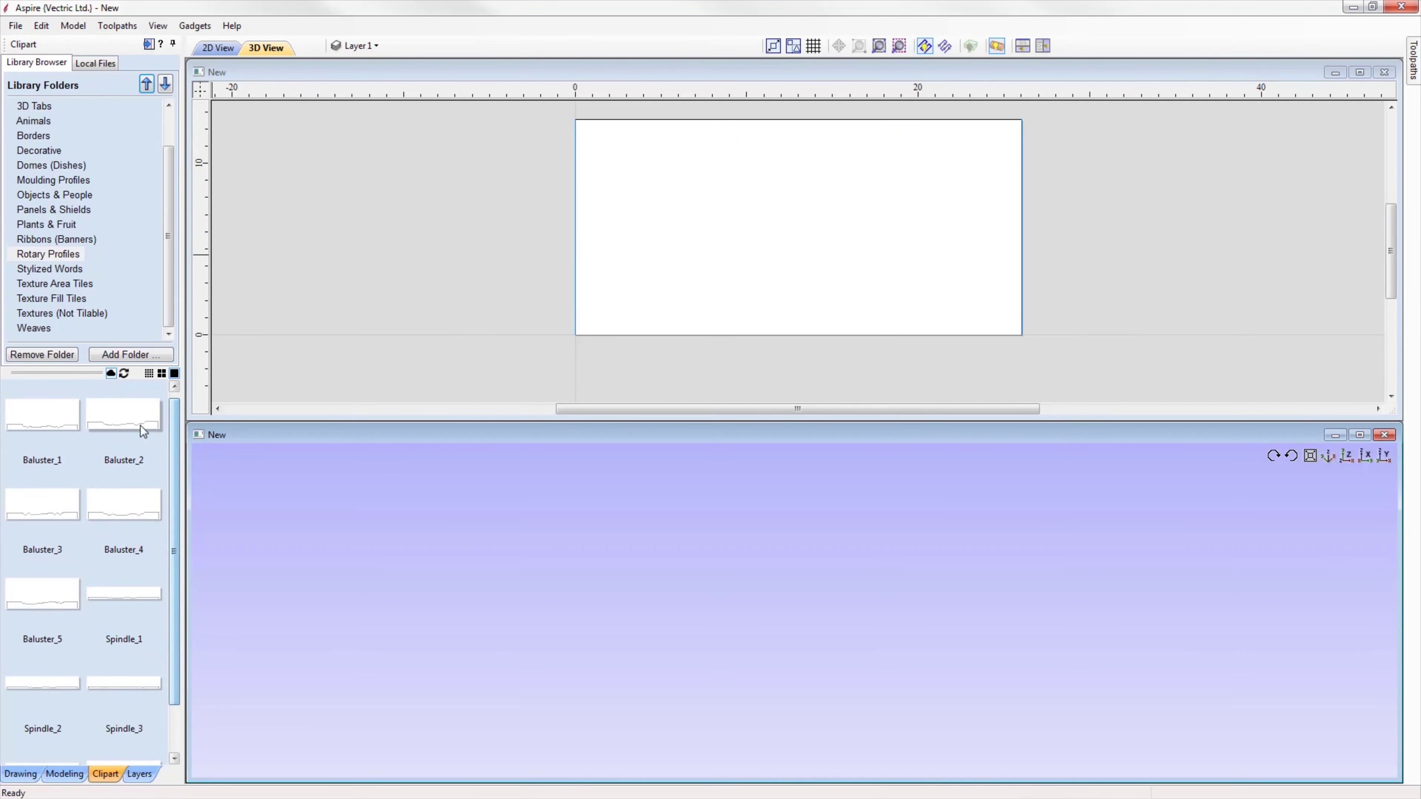
- Sweep the Baluster_2 rotary profile into a swept baluster component
left_click_drag(143, 431, 580, 228)
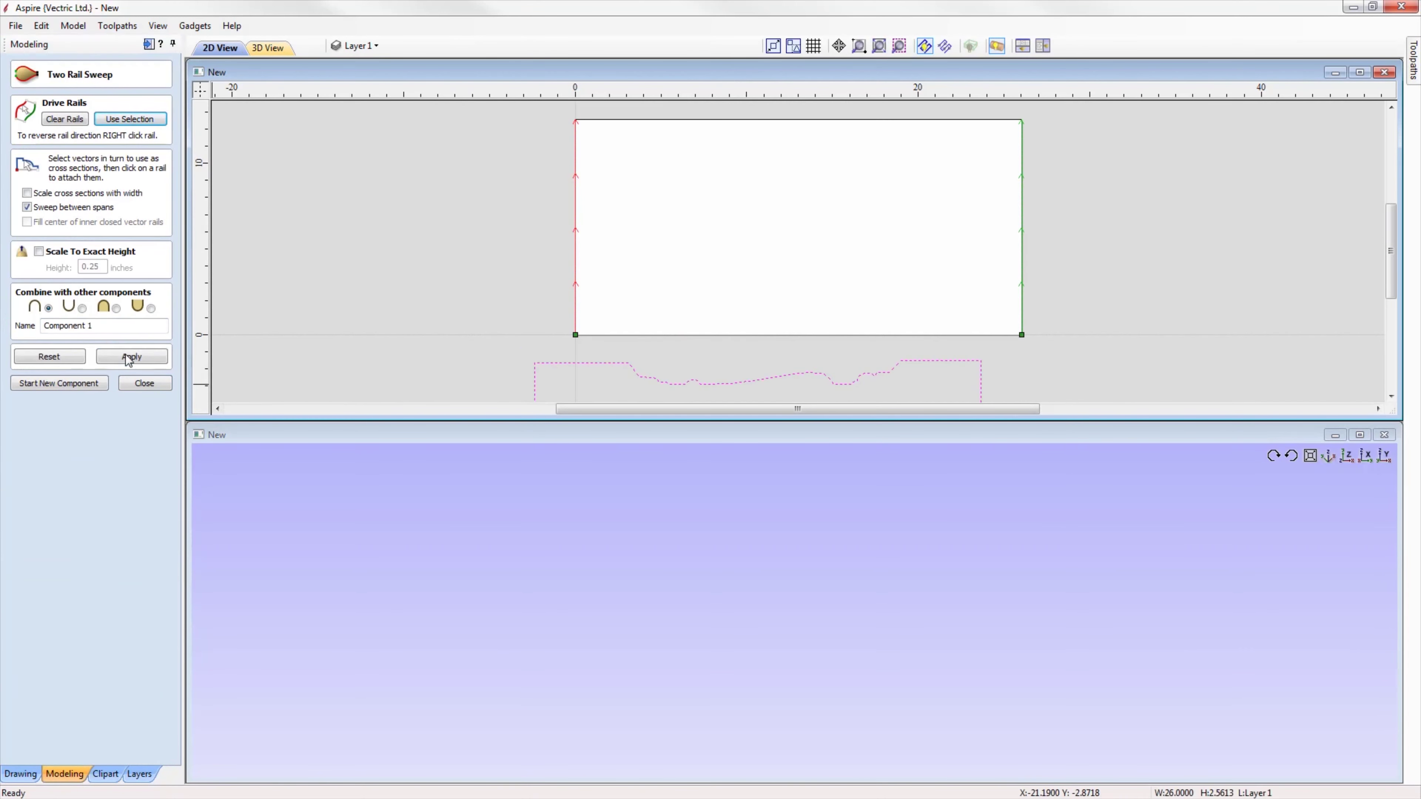
left_click(130, 357)
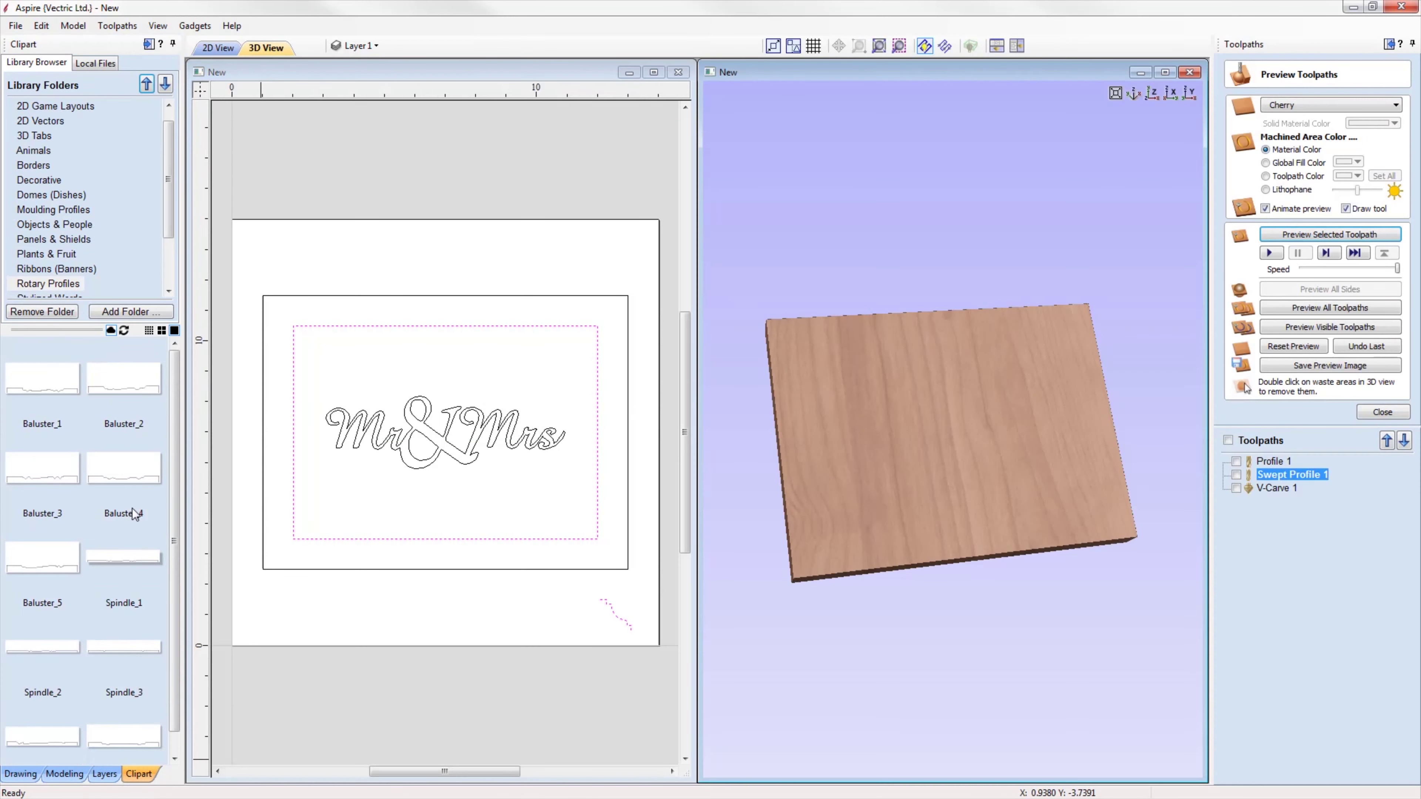
left_click_drag(178, 392, 178, 359)
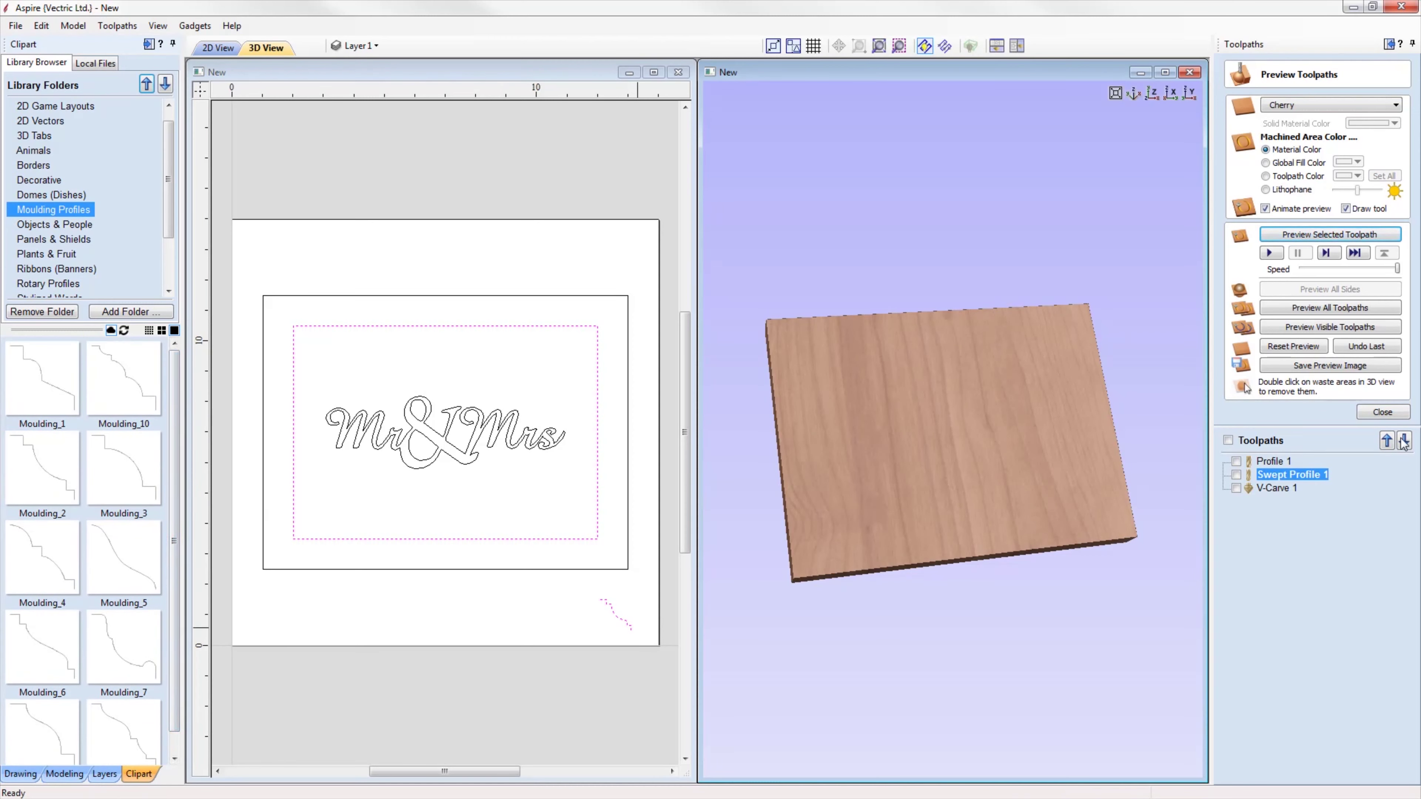
- Preview the Swept Profile 1 moulding on the plaque and select the V-Carve 1 toolpath
left_click(1384, 242)
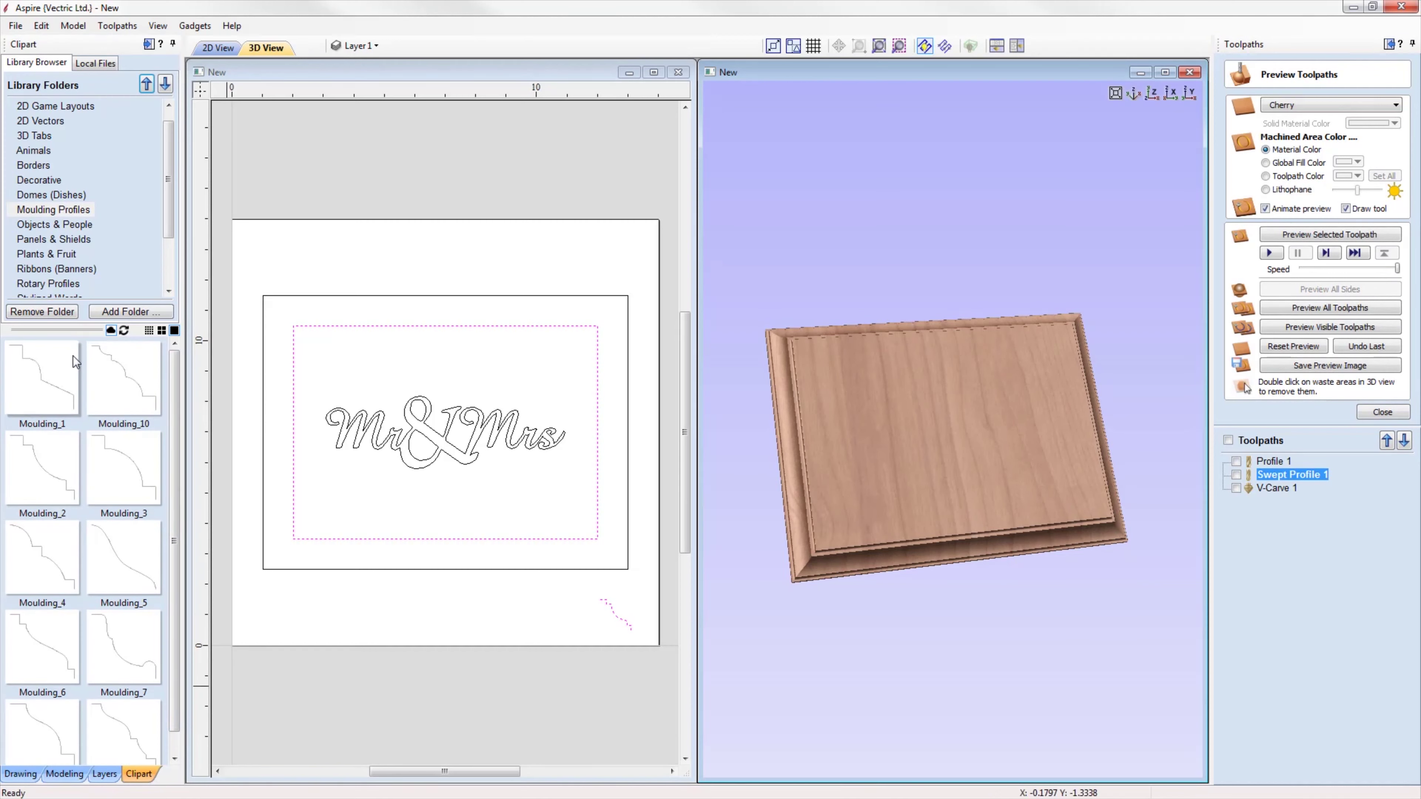
left_click_drag(172, 231, 172, 269)
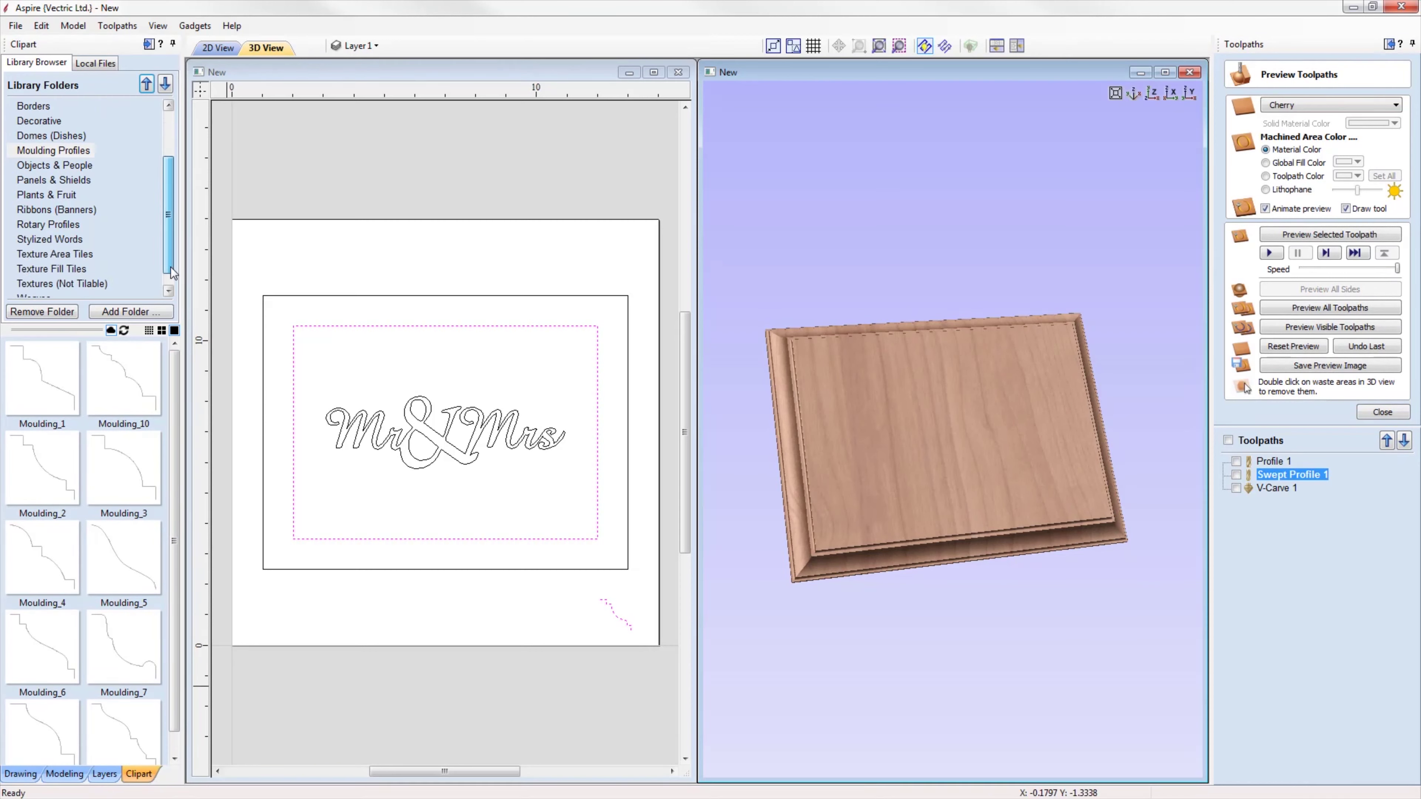
left_click(67, 239)
left_click_drag(176, 380, 176, 555)
left_click(1275, 488)
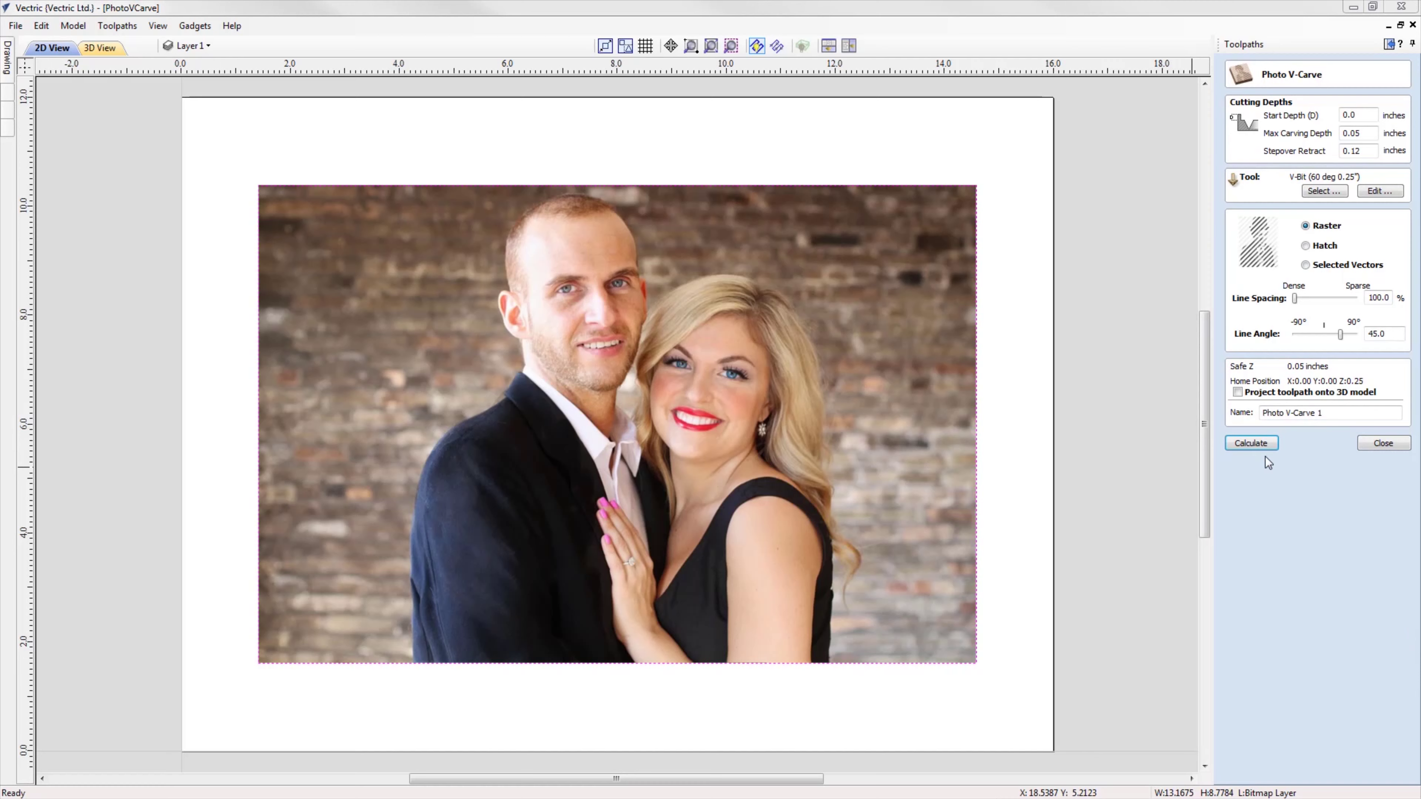
- Calculate and simulate Photo V-Carve 1 in tiled views, hide toolpaths, and inspect the carving
left_click(1253, 443)
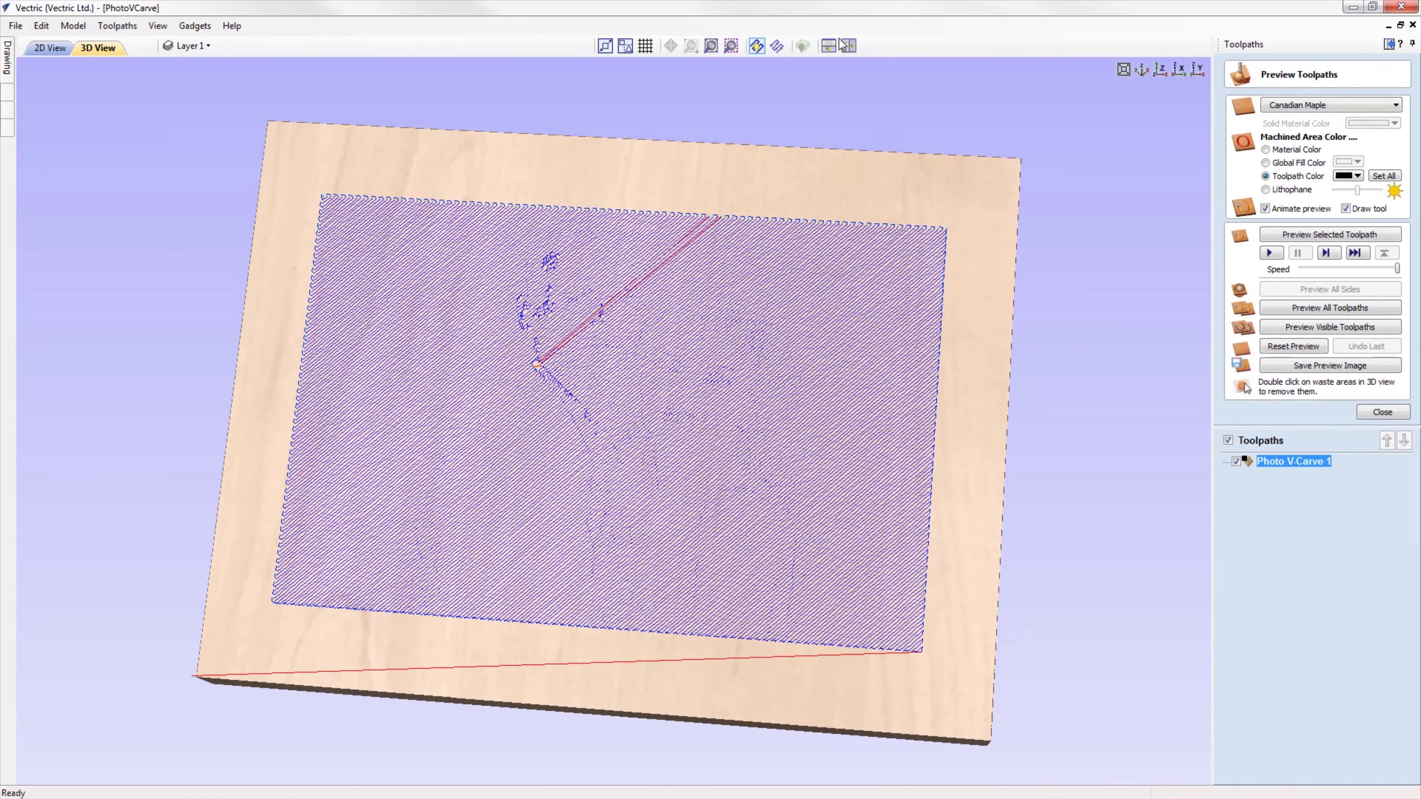
left_click(848, 46)
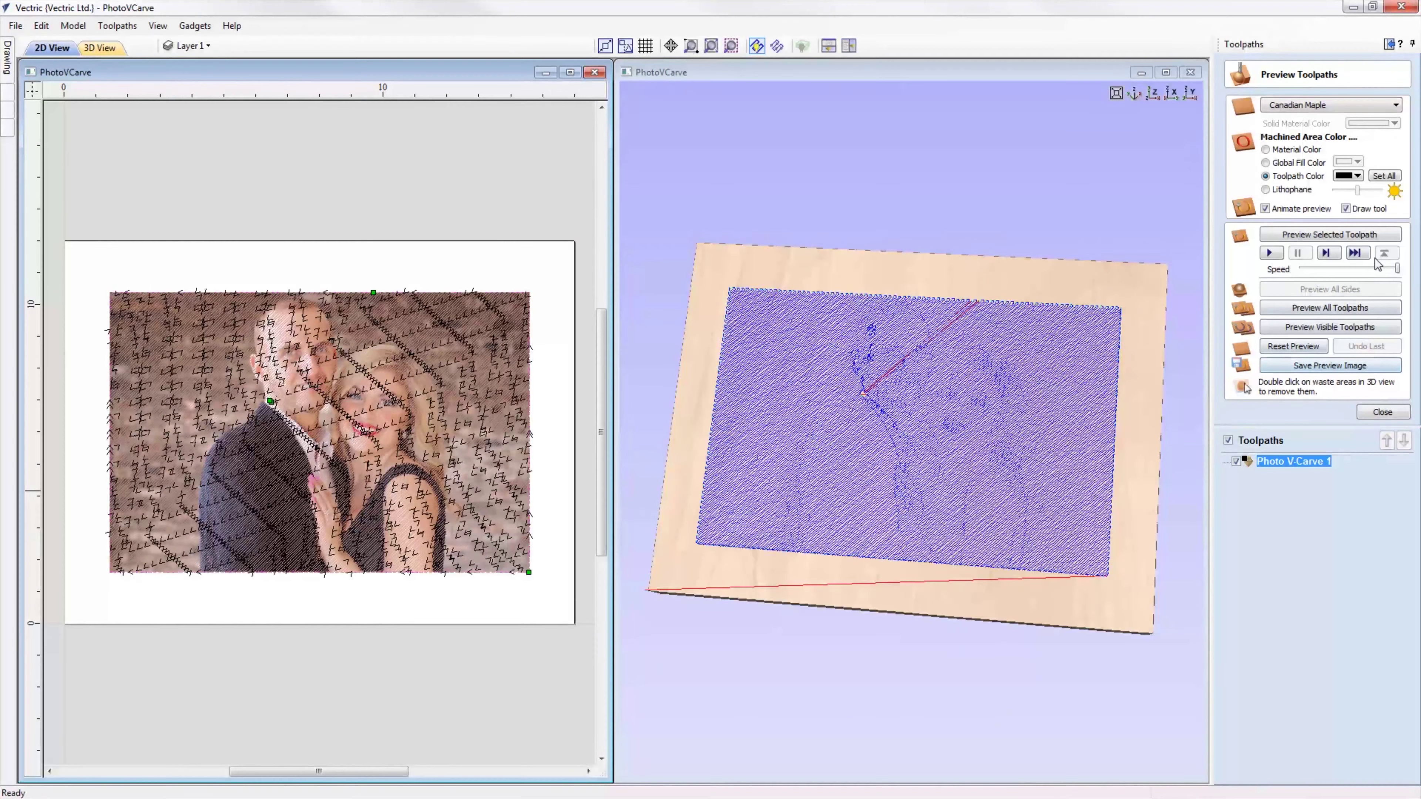
left_click_drag(1395, 268, 1397, 269)
left_click(1330, 234)
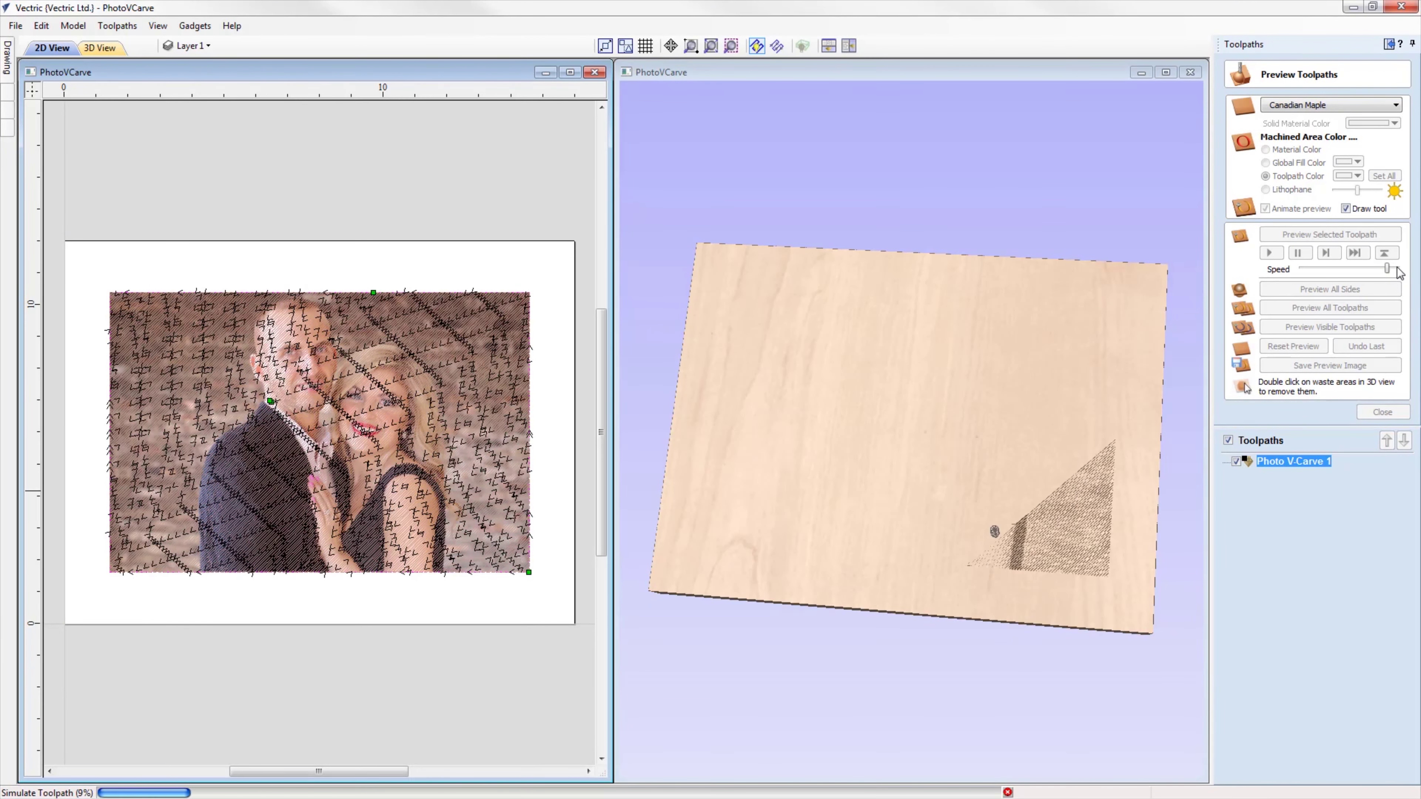
left_click(1227, 440)
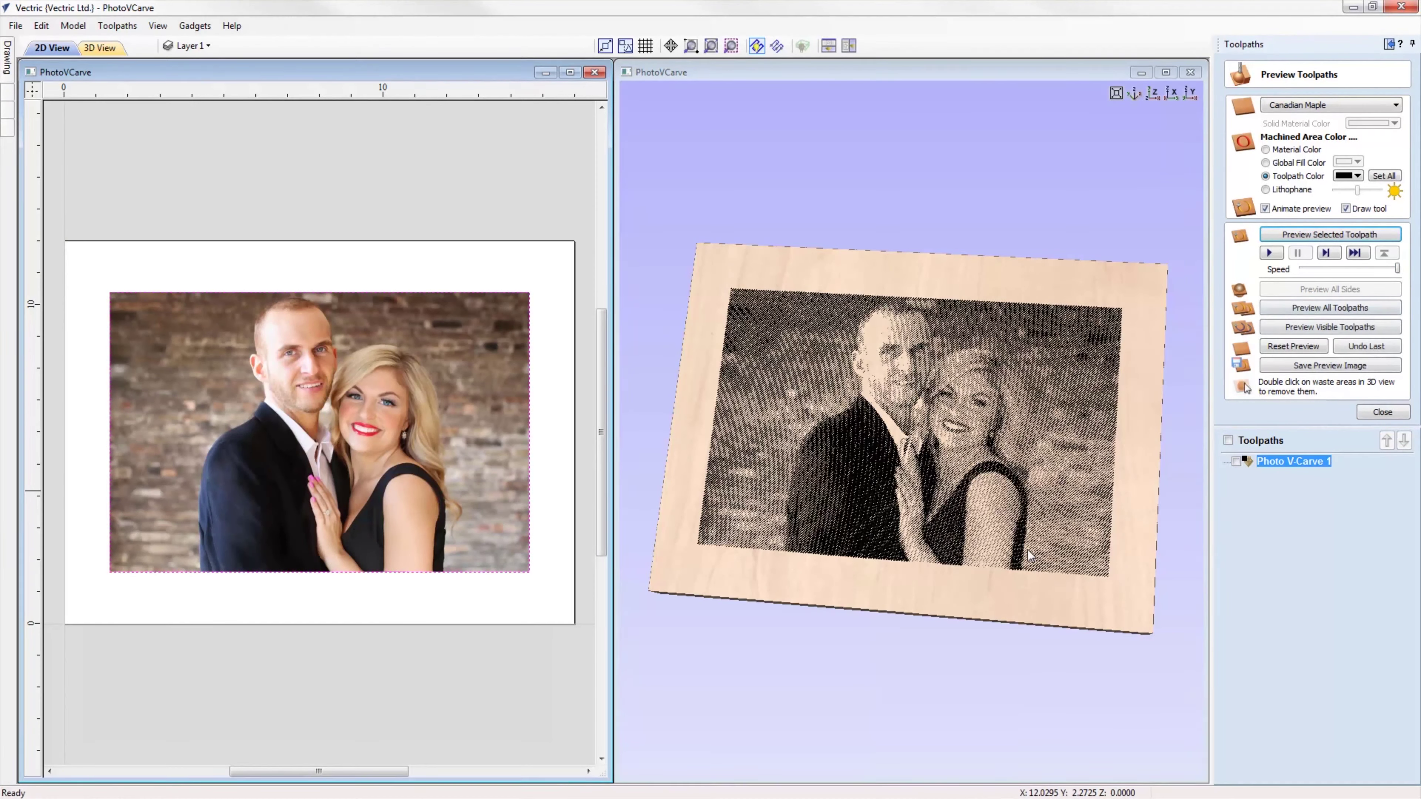
scroll(1010, 654, "up", 5)
mouse_move(1010, 654)
left_mouse_down()
mouse_move(945, 651)
mouse_move(1012, 654)
left_mouse_up()
scroll(1014, 654, "down", 3)
scroll(1013, 654, "up", 10)
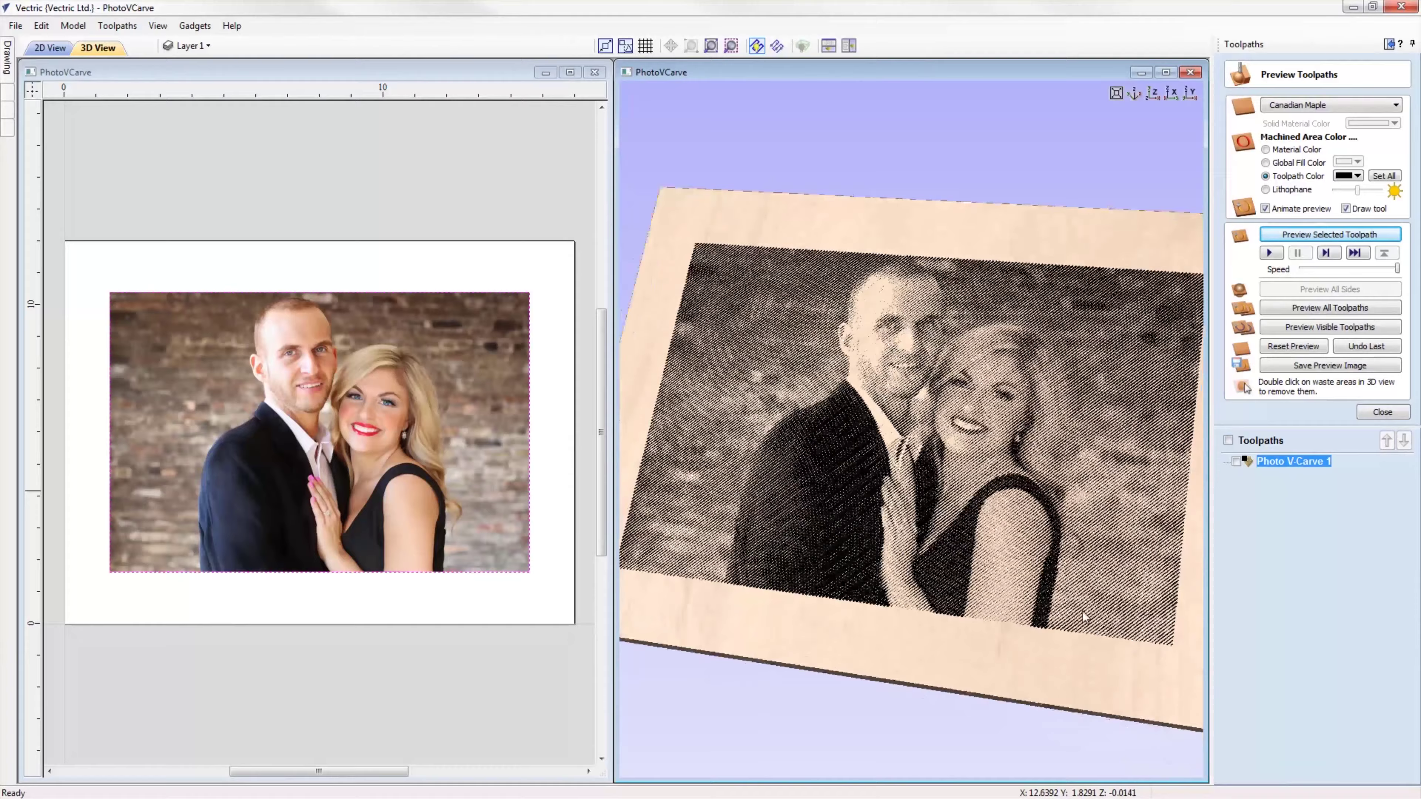
scroll(1010, 622, "down", 4)
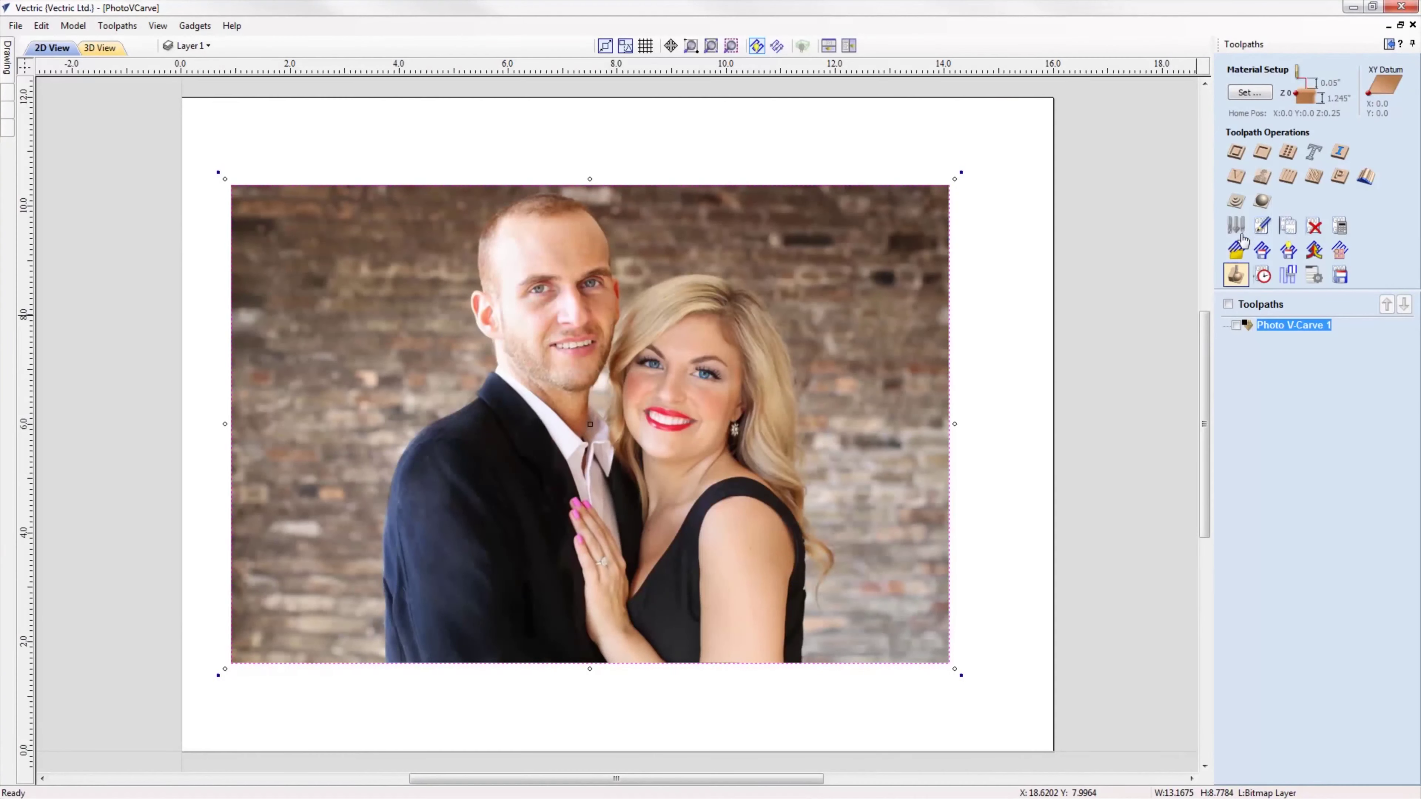
- Calculate and simulate the Raster Photo V-Carve toolpath, tilting the board to inspect it
left_click(1262, 176)
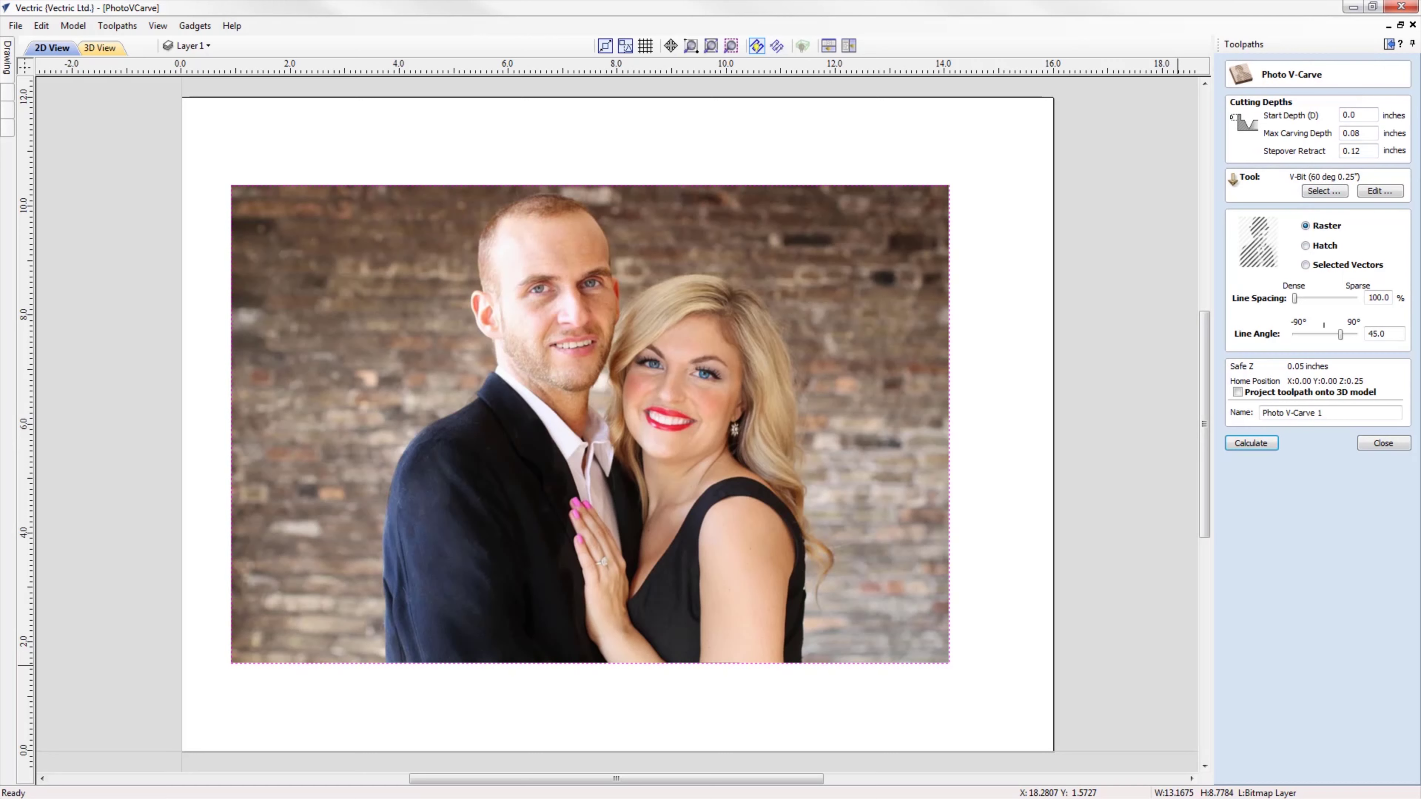
left_click(1266, 443)
left_click(1324, 236)
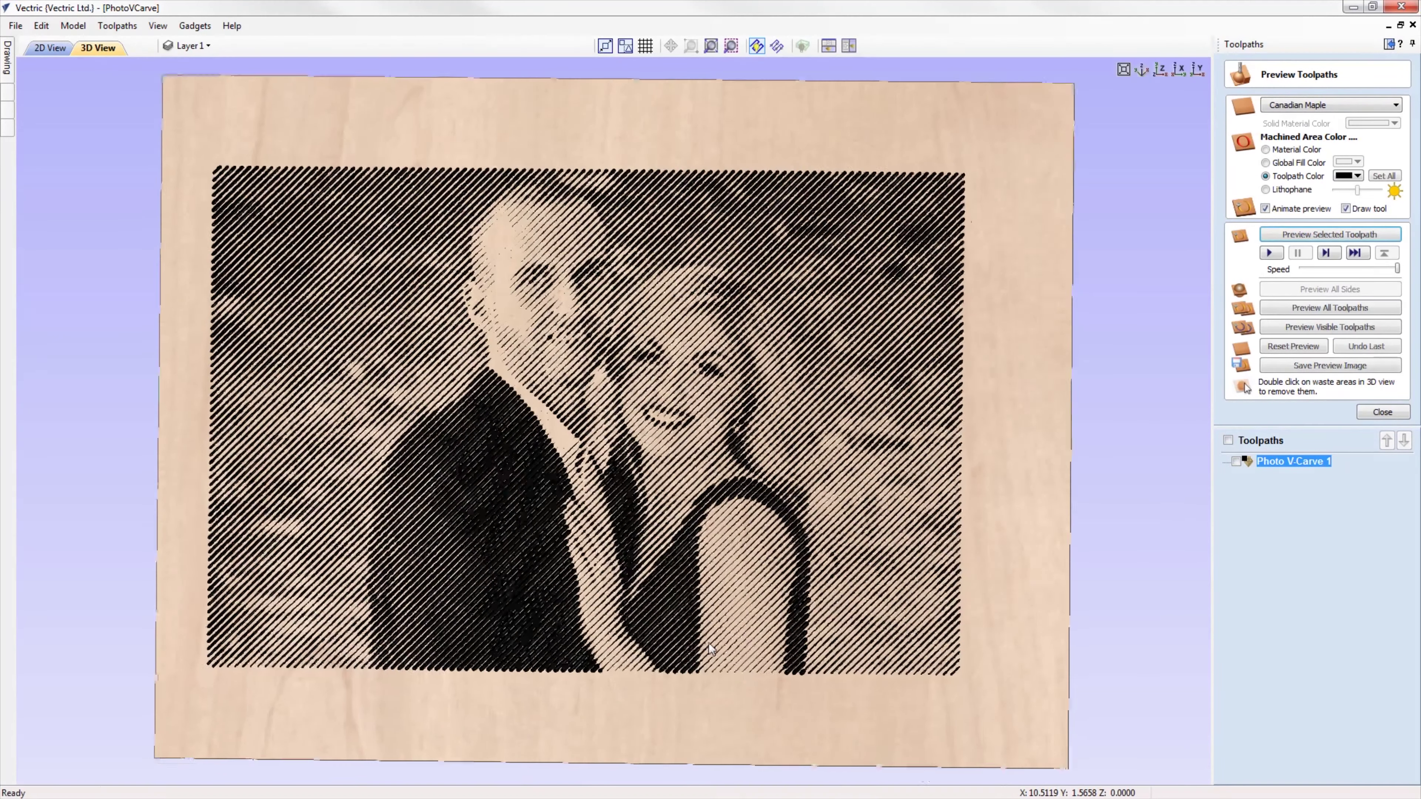
left_click_drag(708, 643, 643, 570)
- Recalculate the toolpath as a Hatch pattern, preview it, then widen line spacing to 134%
double_click(1315, 462)
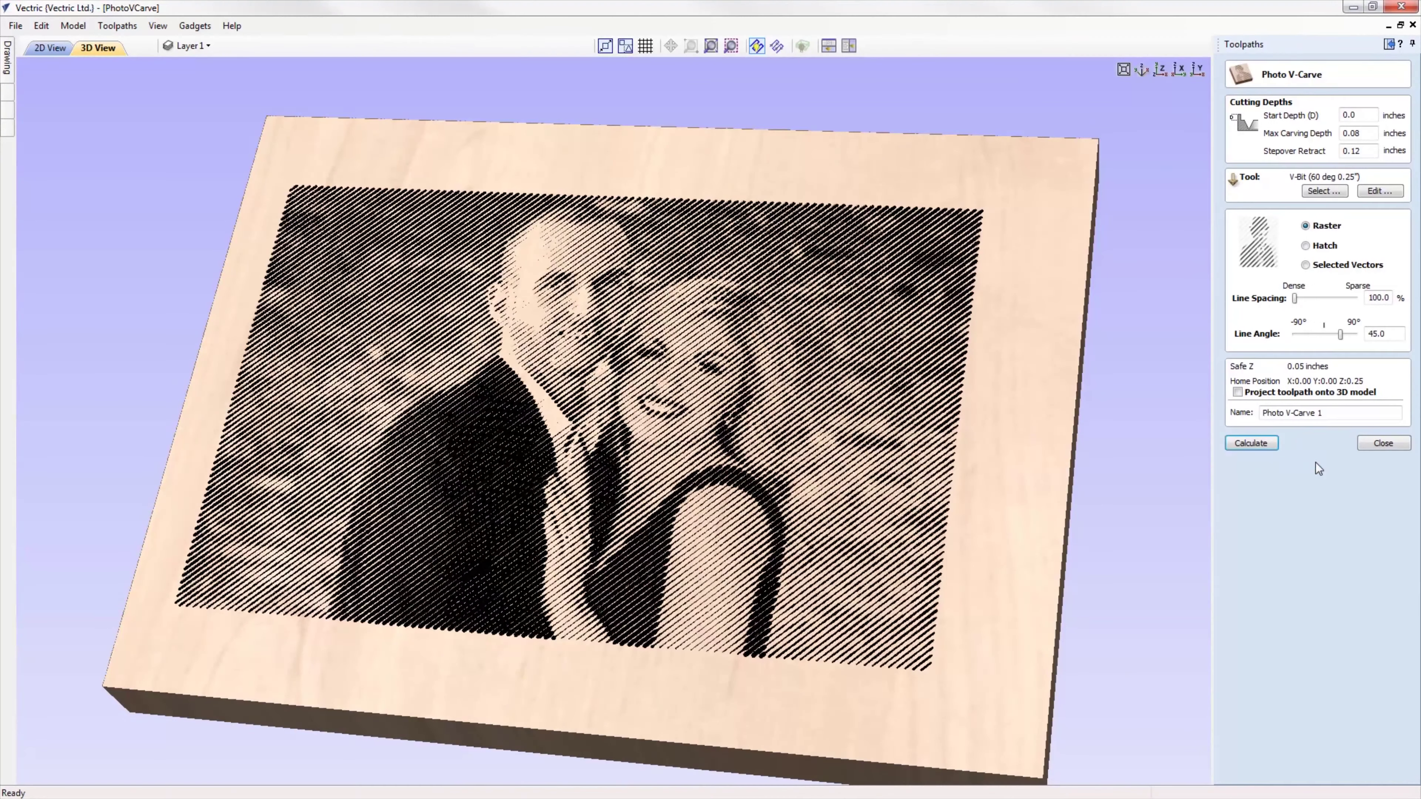
left_click(1252, 443)
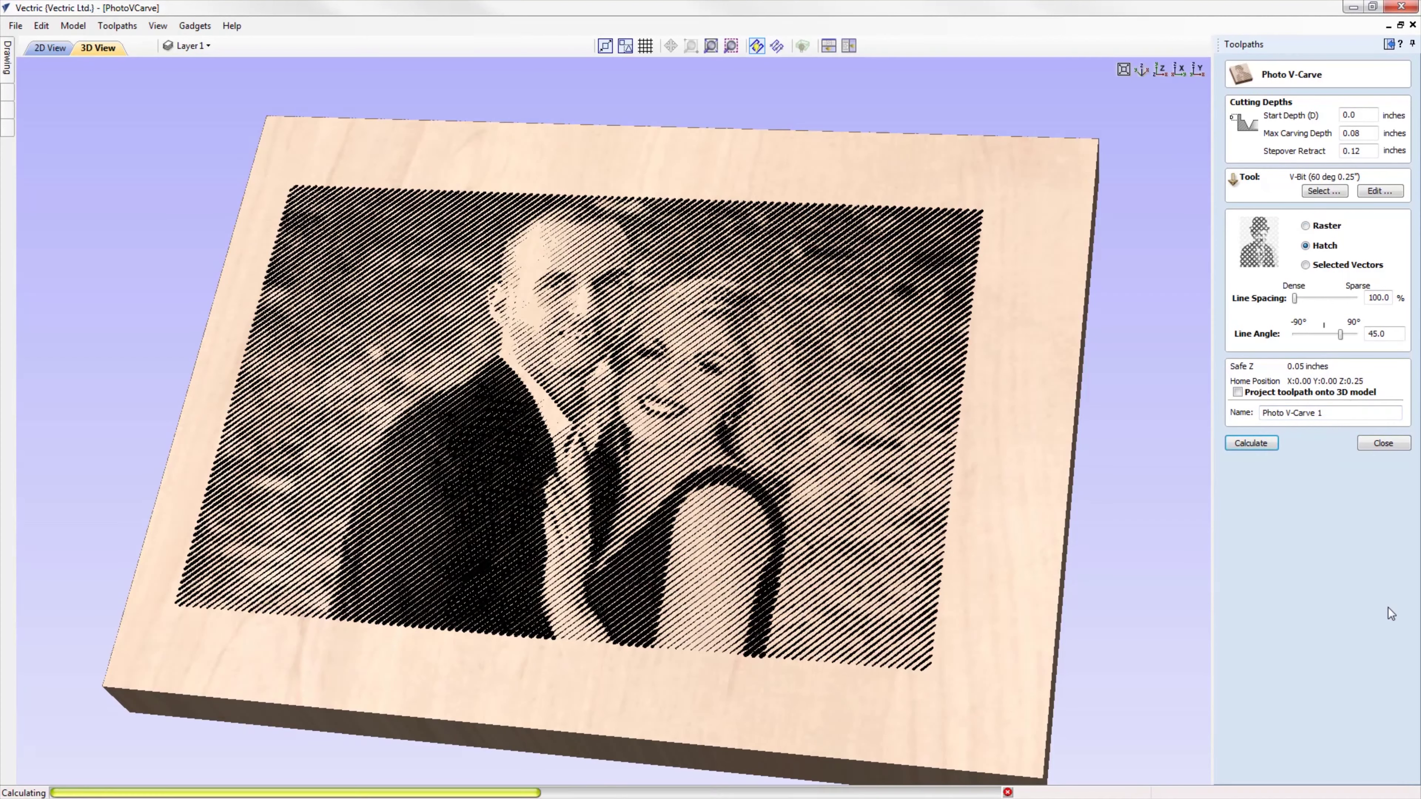
left_click(1367, 257)
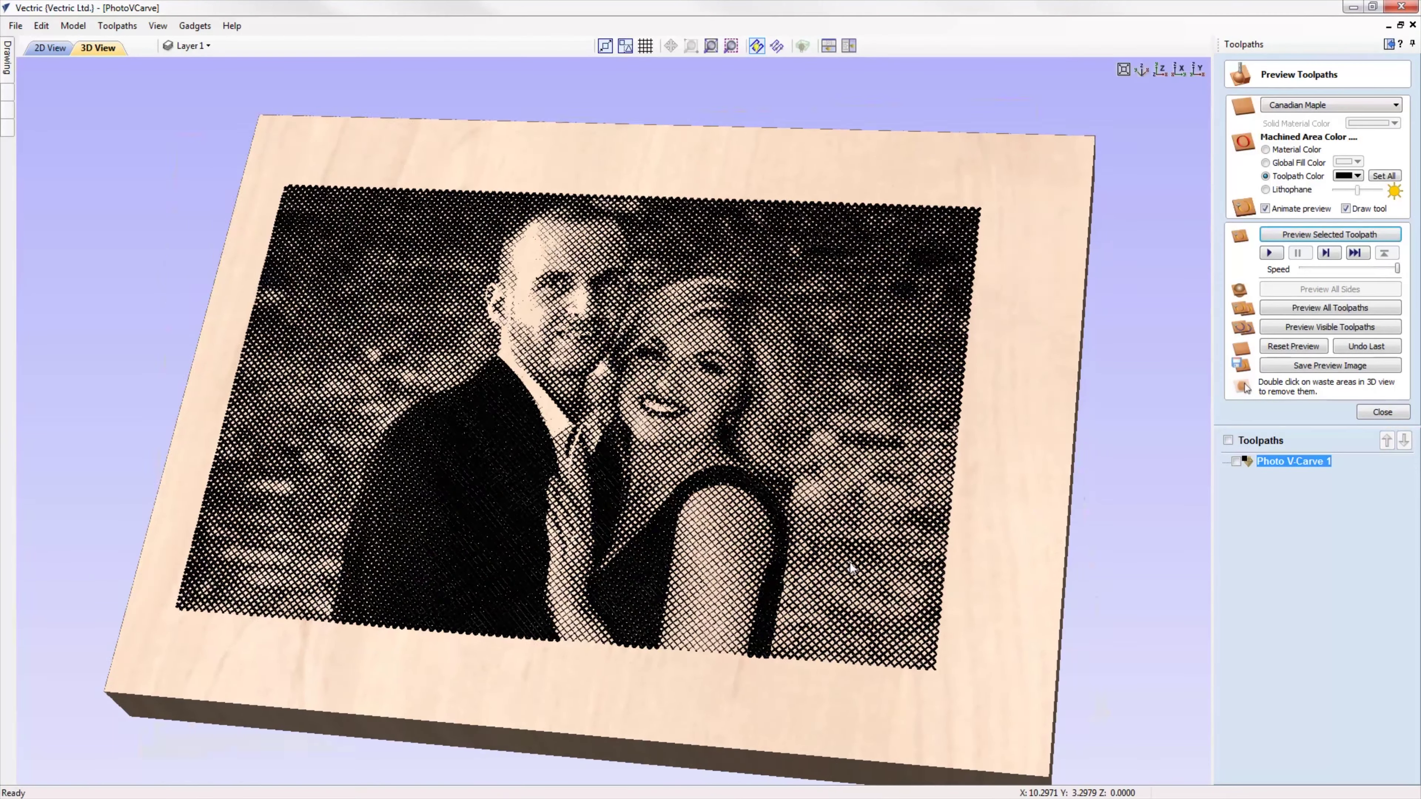
left_click_drag(979, 644, 990, 621)
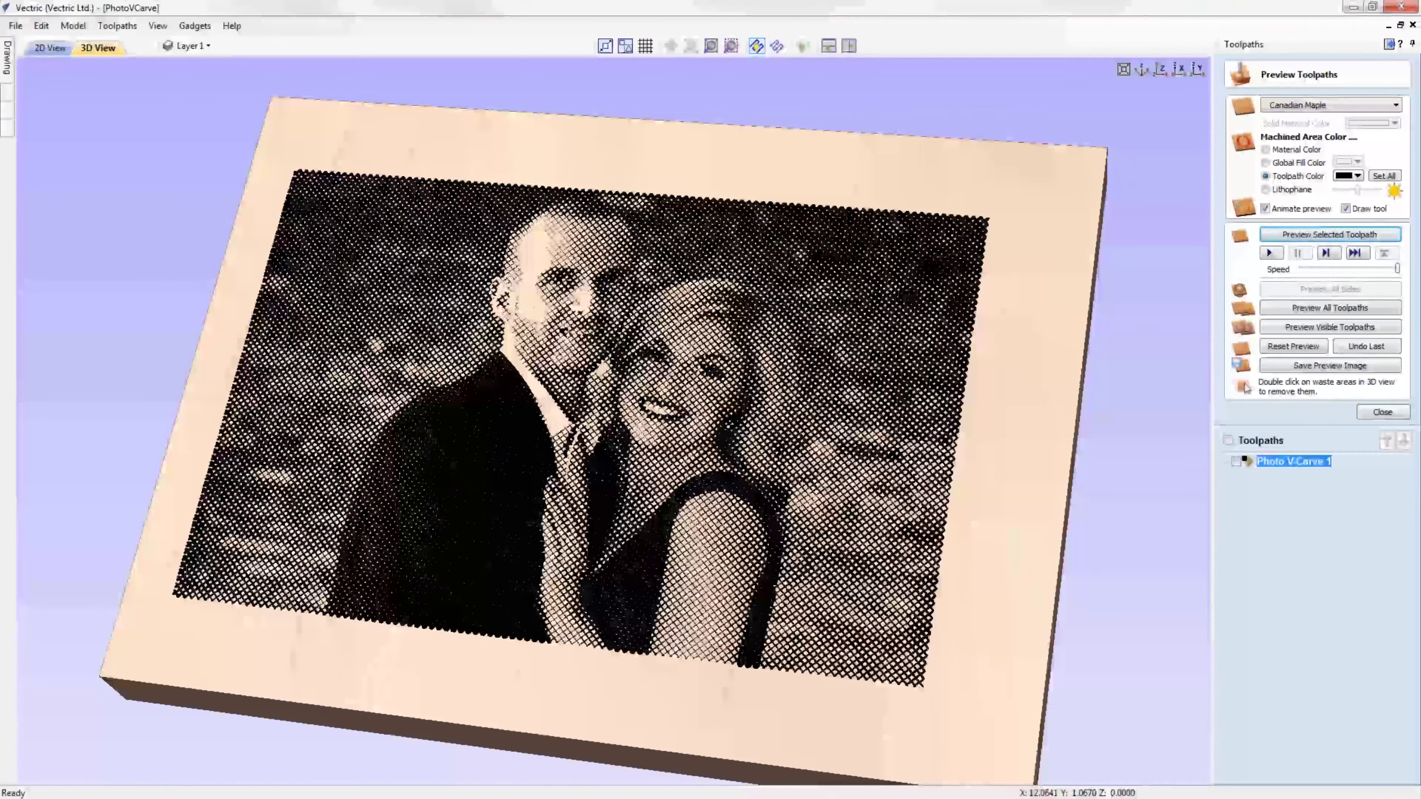
double_click(1312, 462)
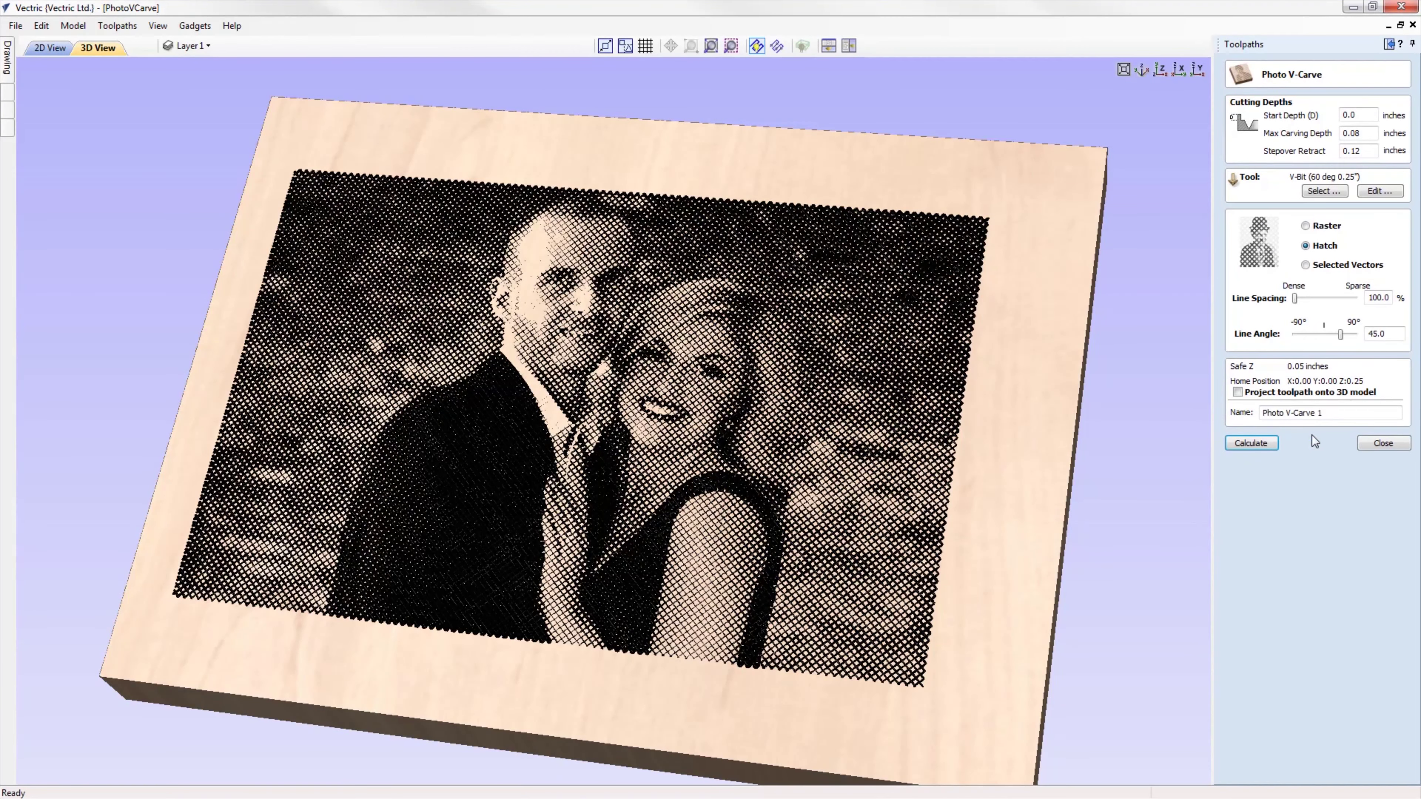
left_click(1303, 300)
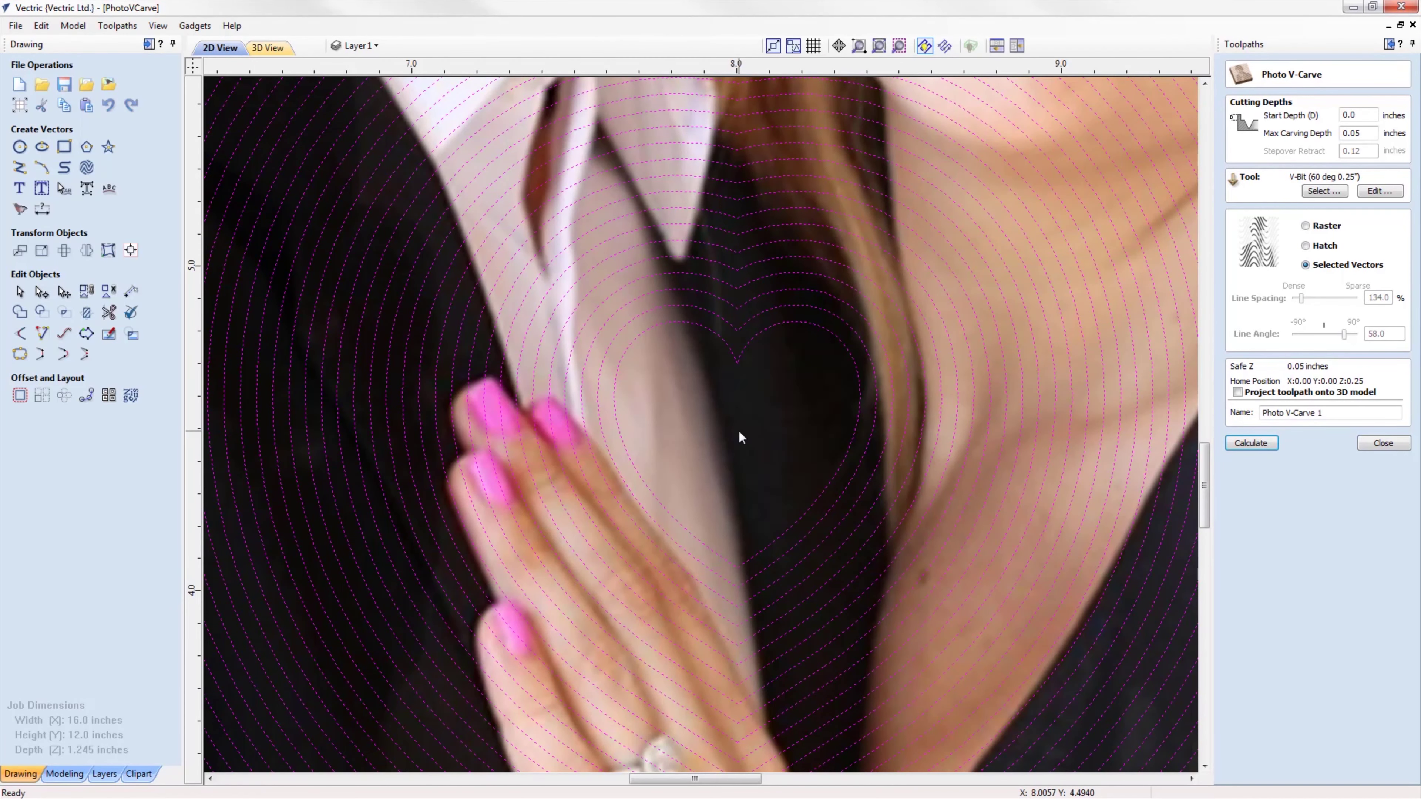
- Calculate Photo V-Carve 1 along the heart vectors at 0.05 inch depth and simulate it
scroll(733, 358, "down", 6)
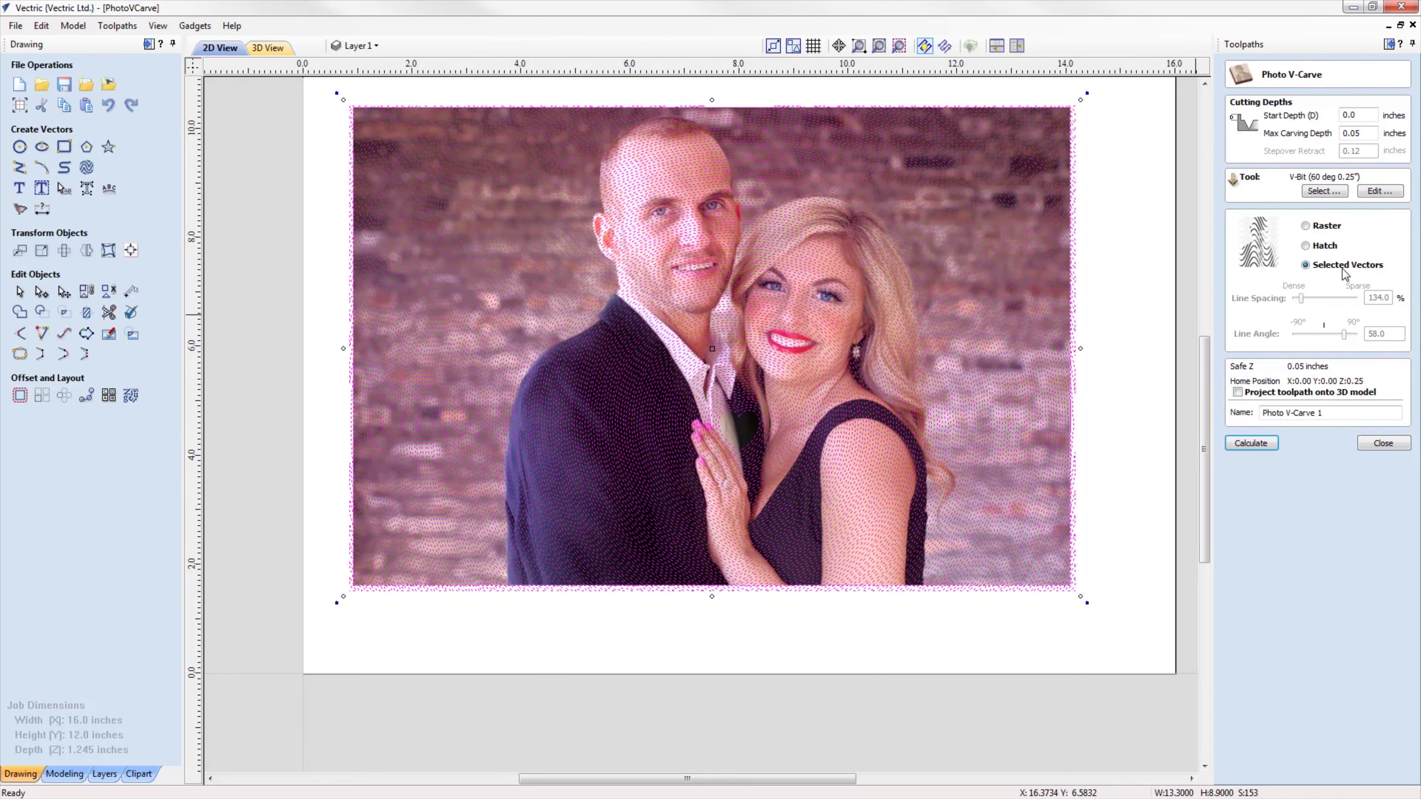
left_click(1259, 446)
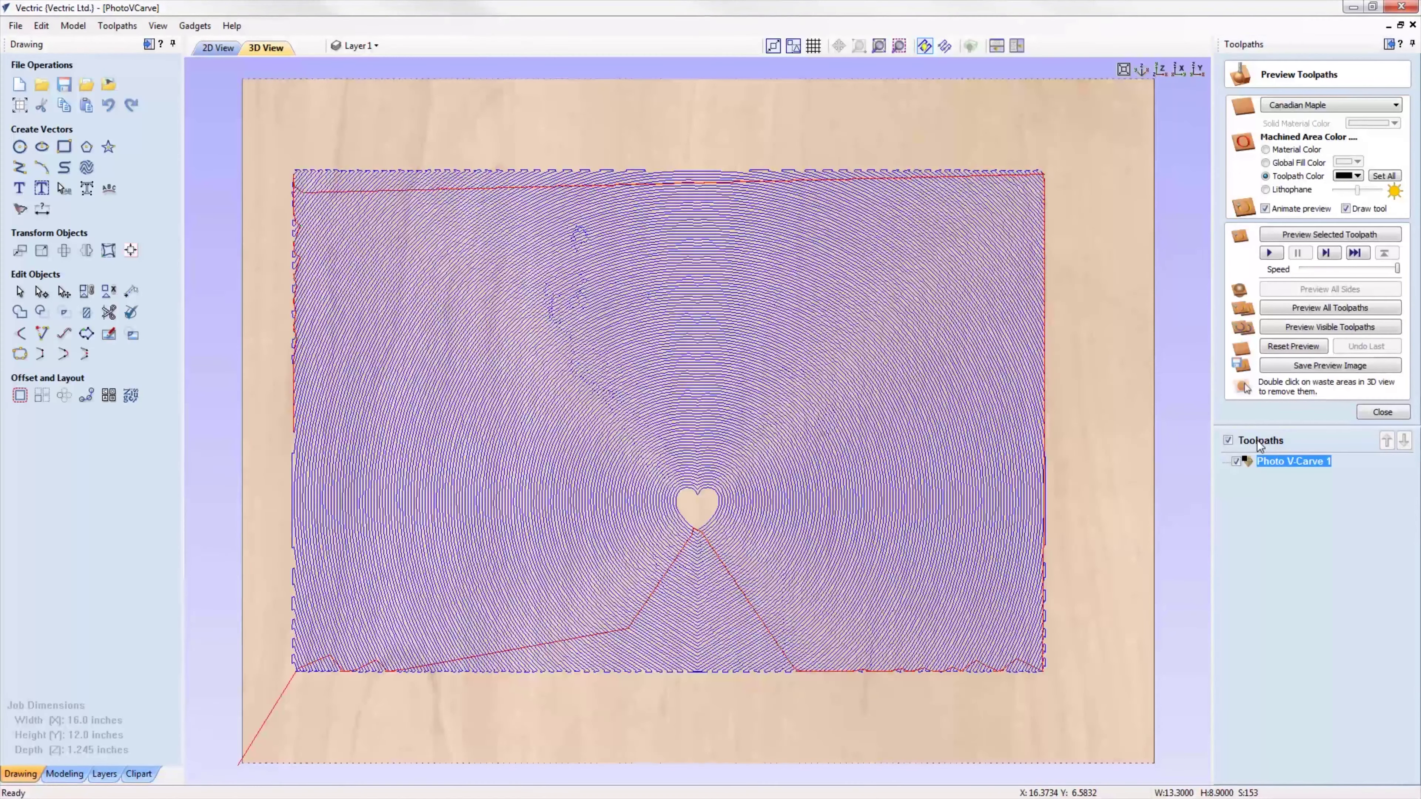
left_click(1335, 240)
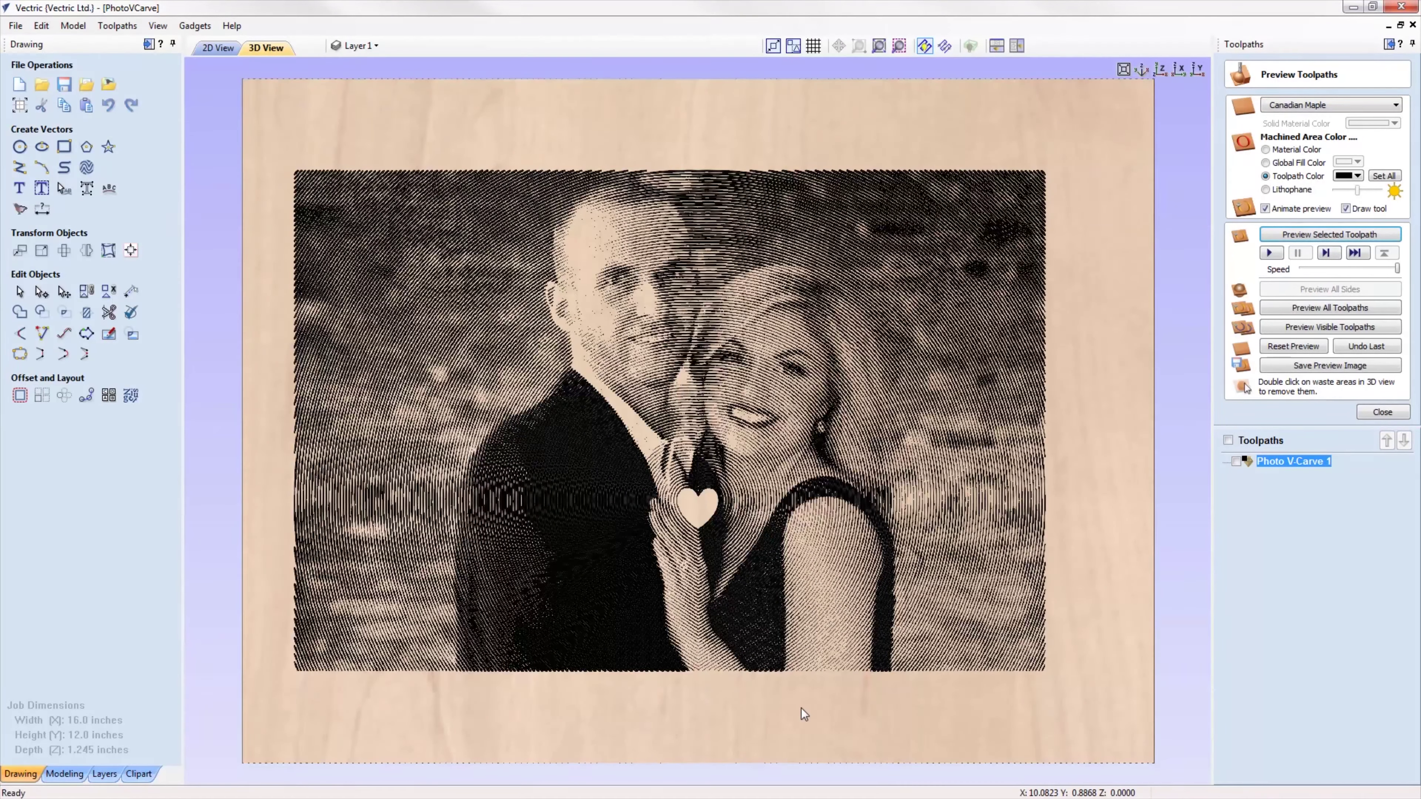
- Orbit and zoom the 3D view to inspect the heart-pattern carving on maple
left_click_drag(802, 708, 738, 687)
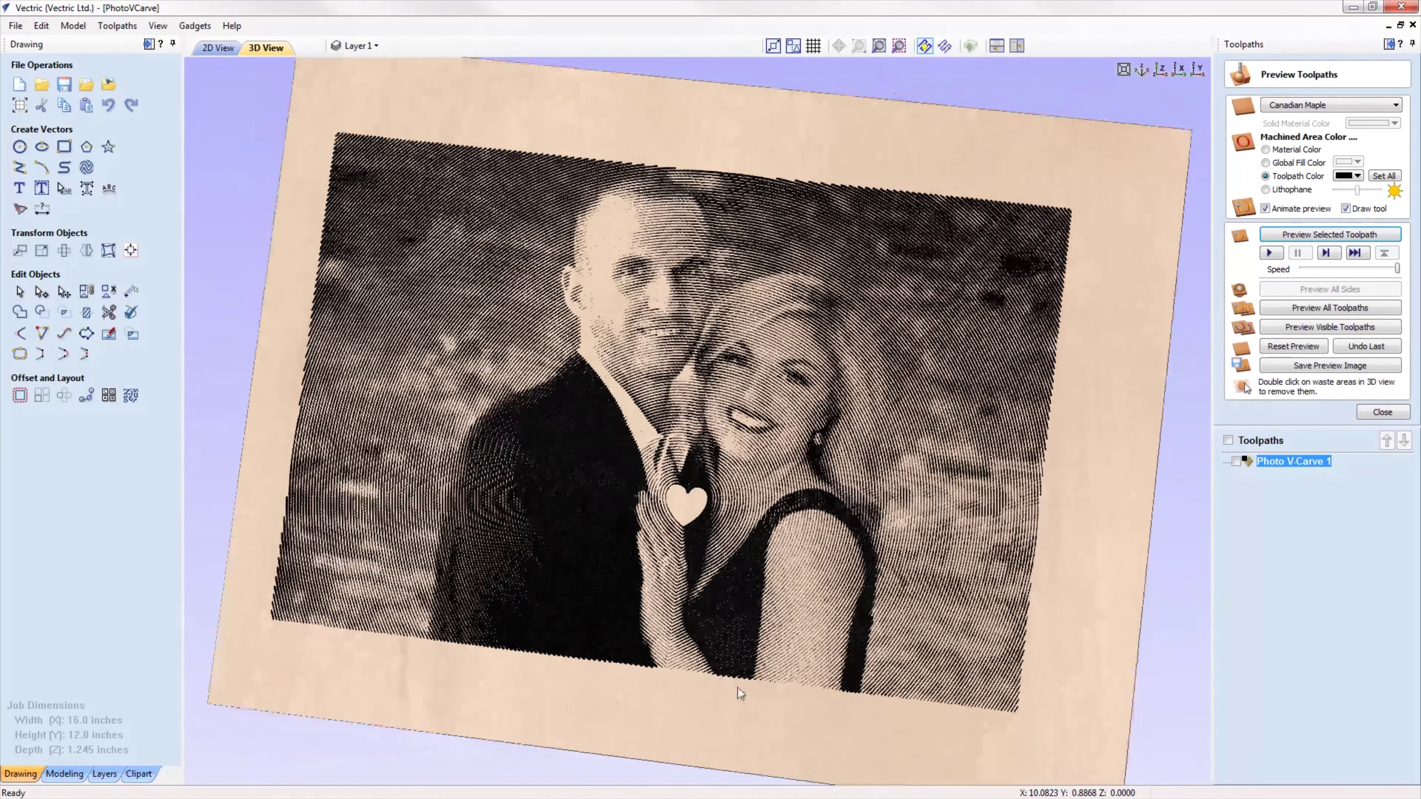
left_click_drag(839, 569, 872, 601)
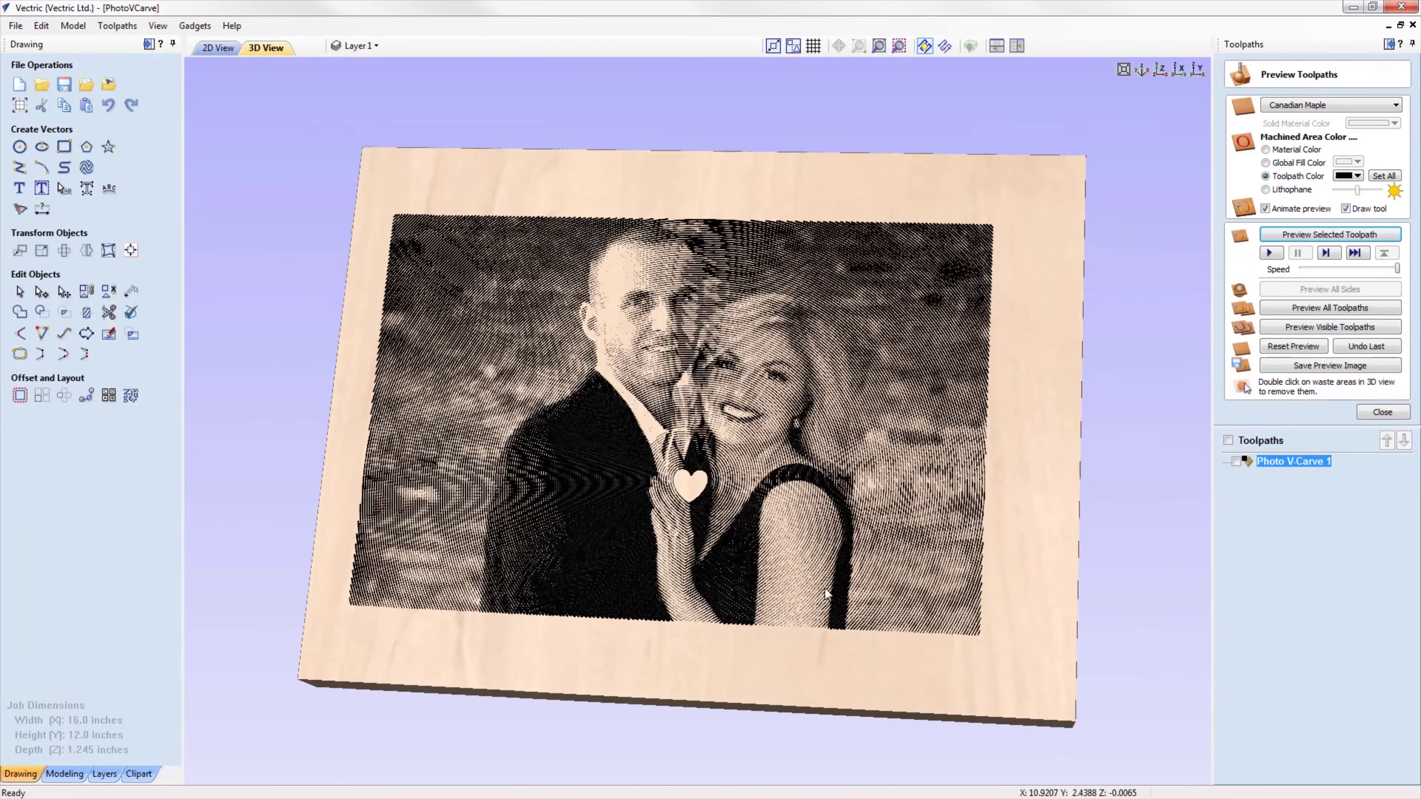
scroll(825, 587, "up", 5)
scroll(890, 576, "down", 5)
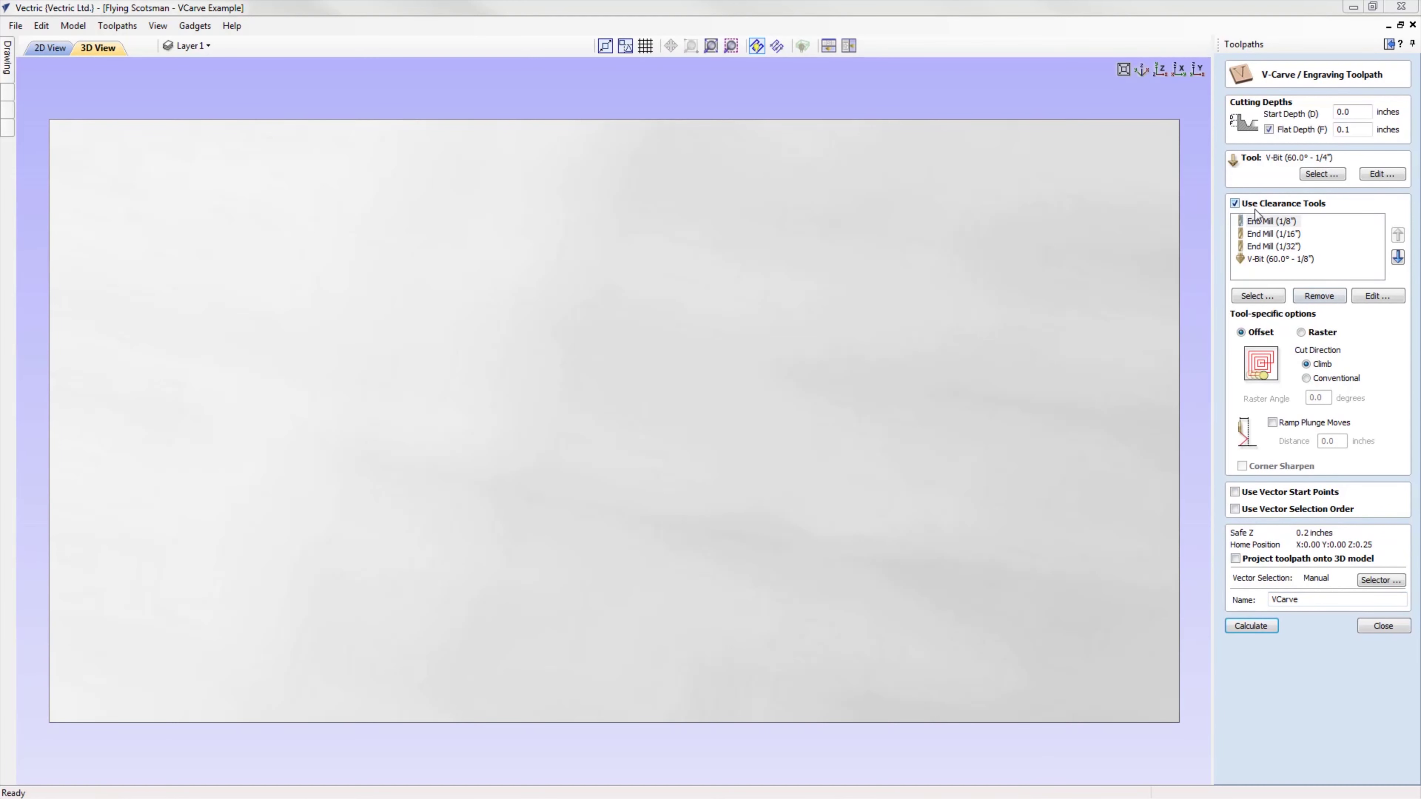
- Keep Use Clearance Tools on and calculate, creating VCarve Clear 1–4 plus VCarve toolpaths
left_click(1235, 204)
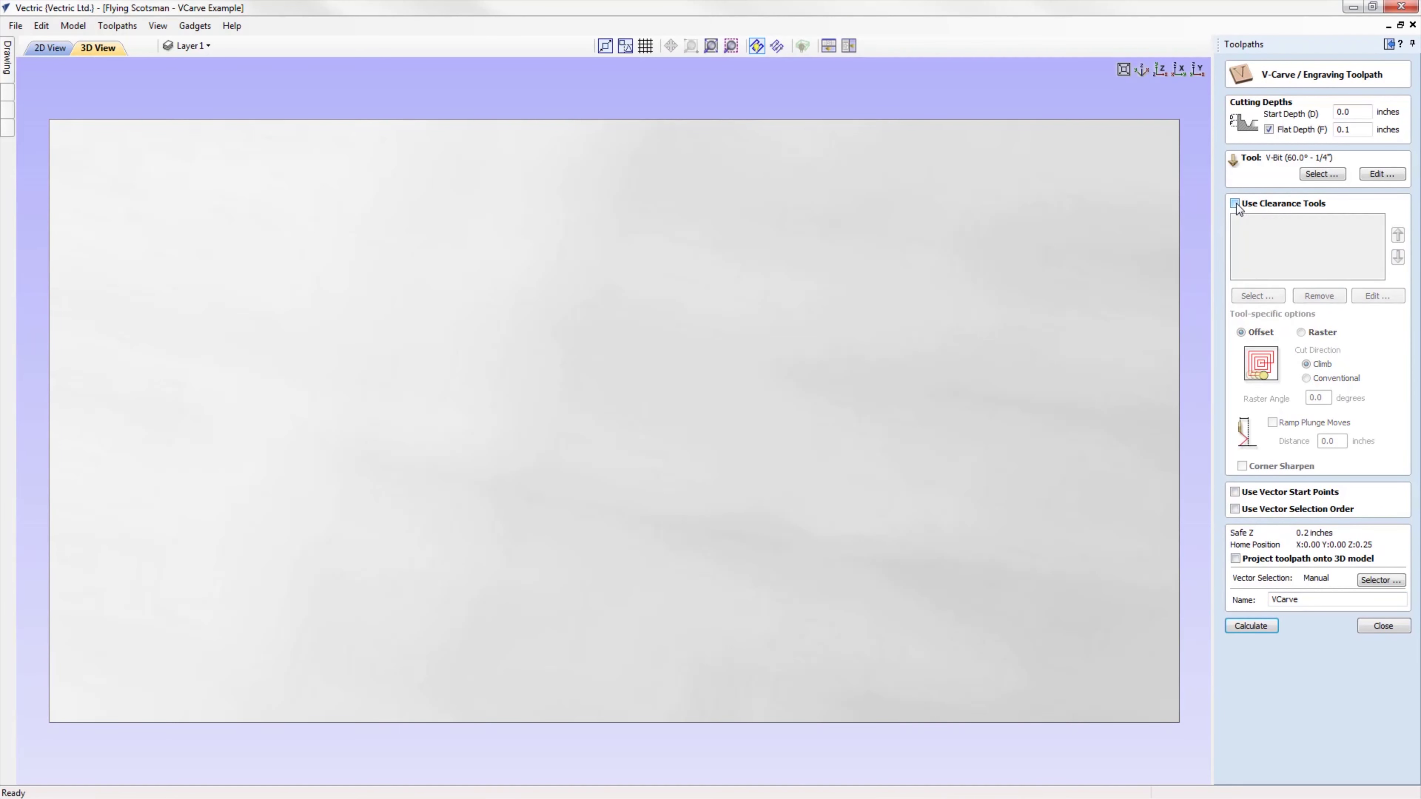
left_click(1235, 205)
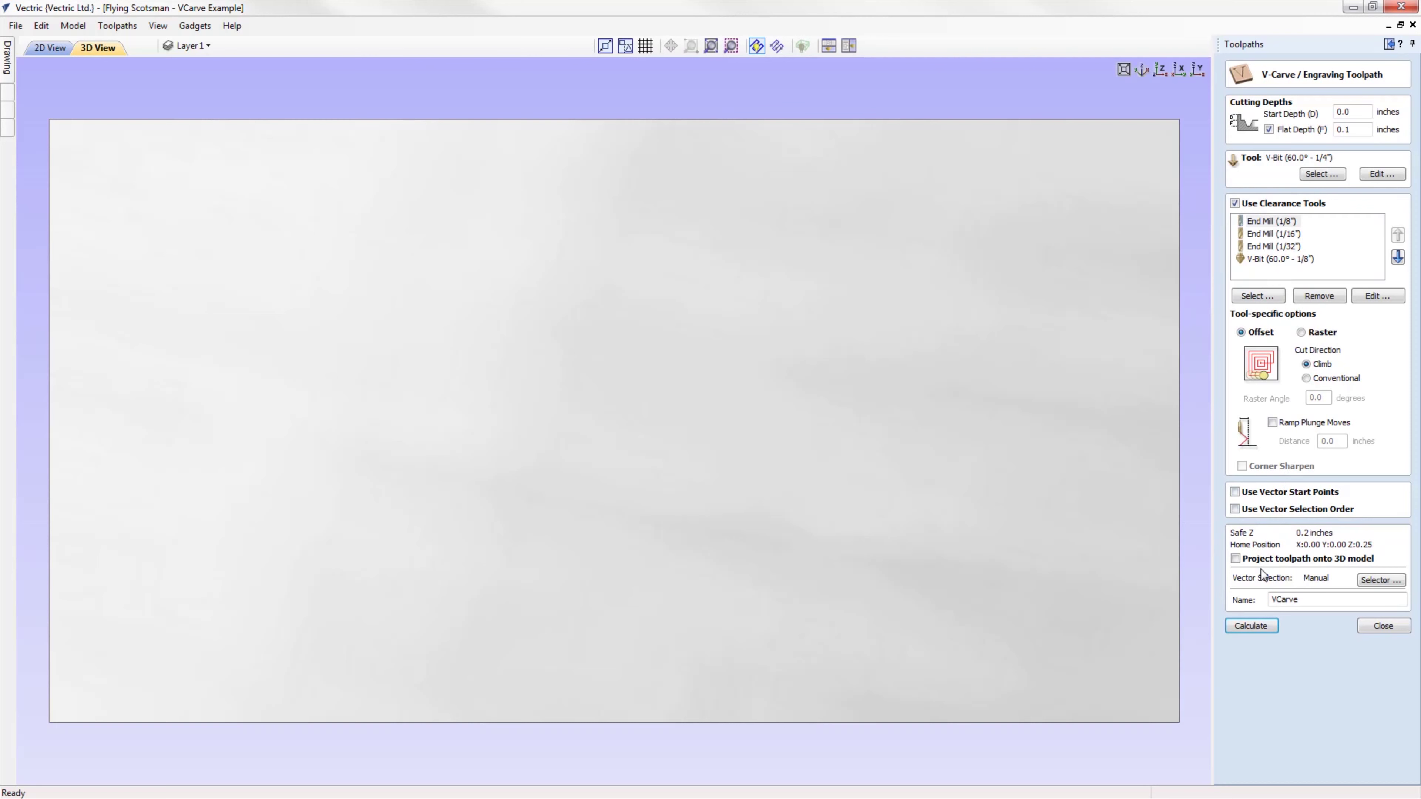
left_click(1258, 626)
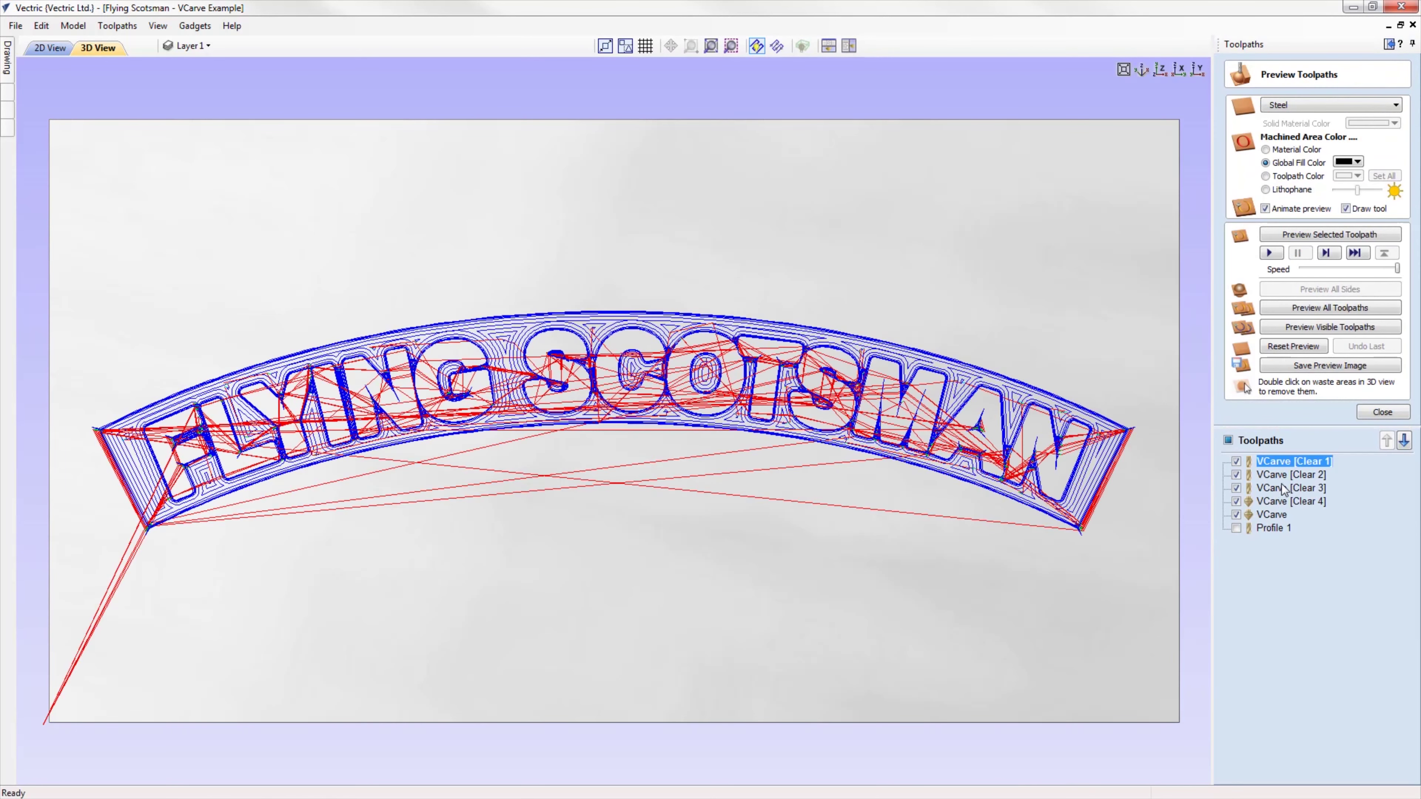
- Simulate the VCarve Clear 1, Clear 2, Clear 3, Clear 4 and final VCarve toolpaths in turn
left_click(1329, 235)
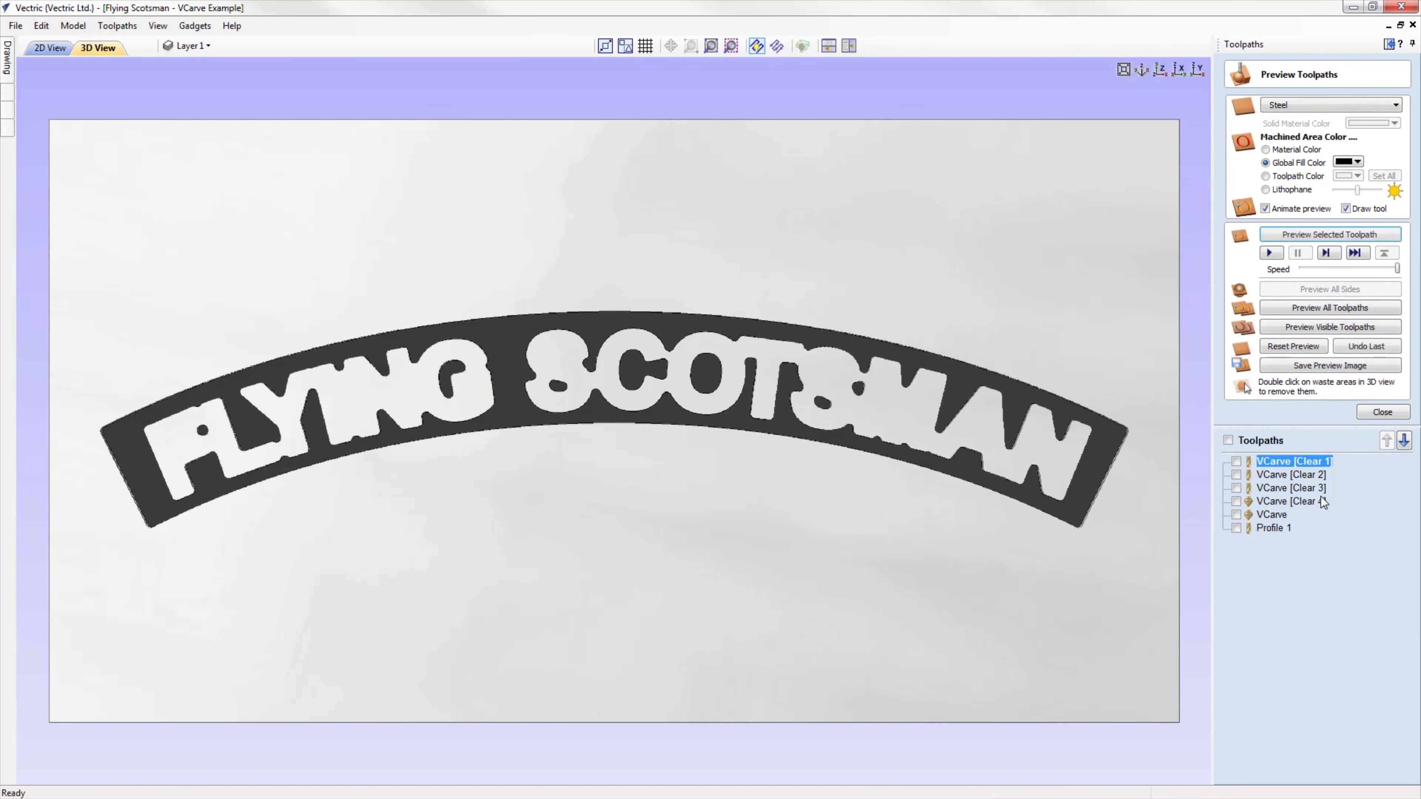
left_click(1292, 475)
left_click(1331, 237)
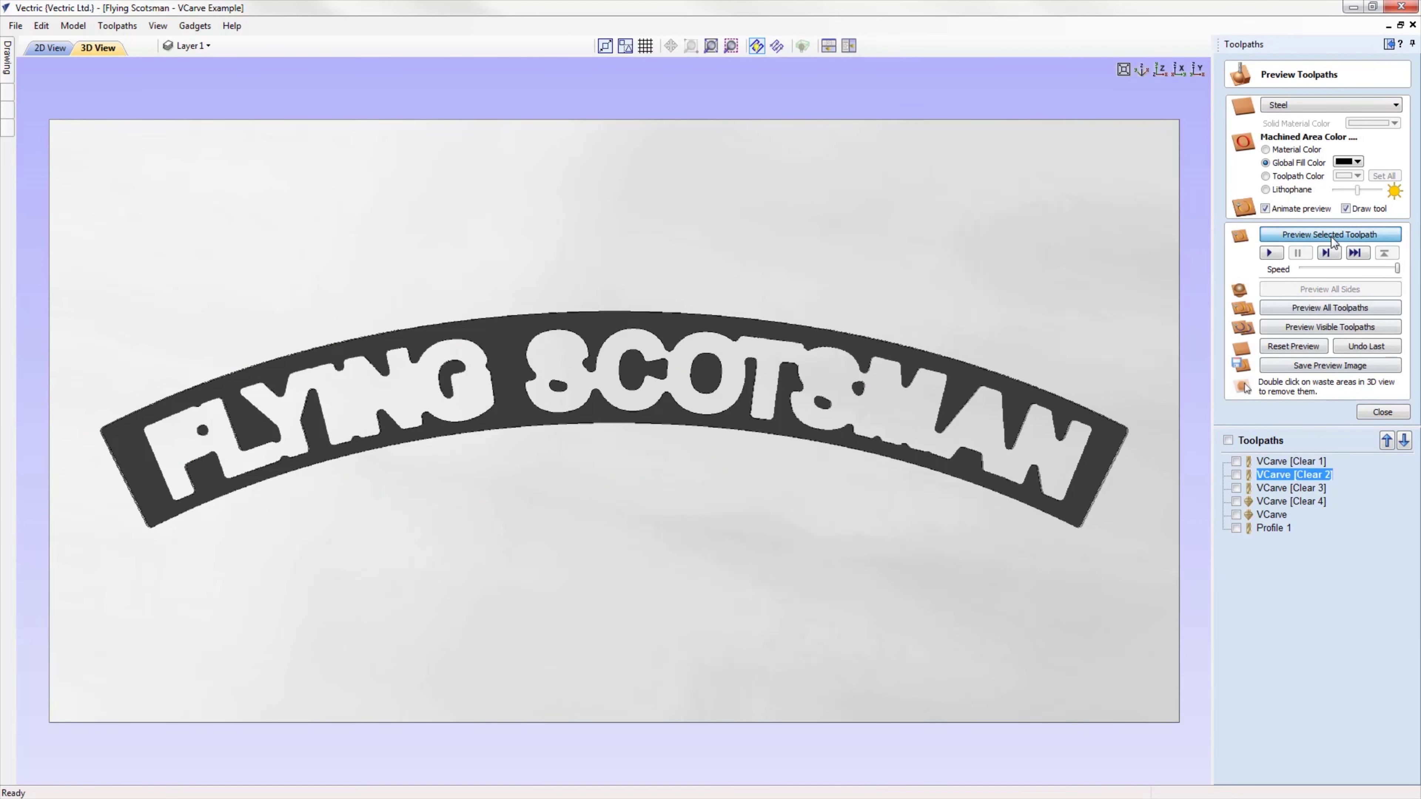
left_click(1322, 488)
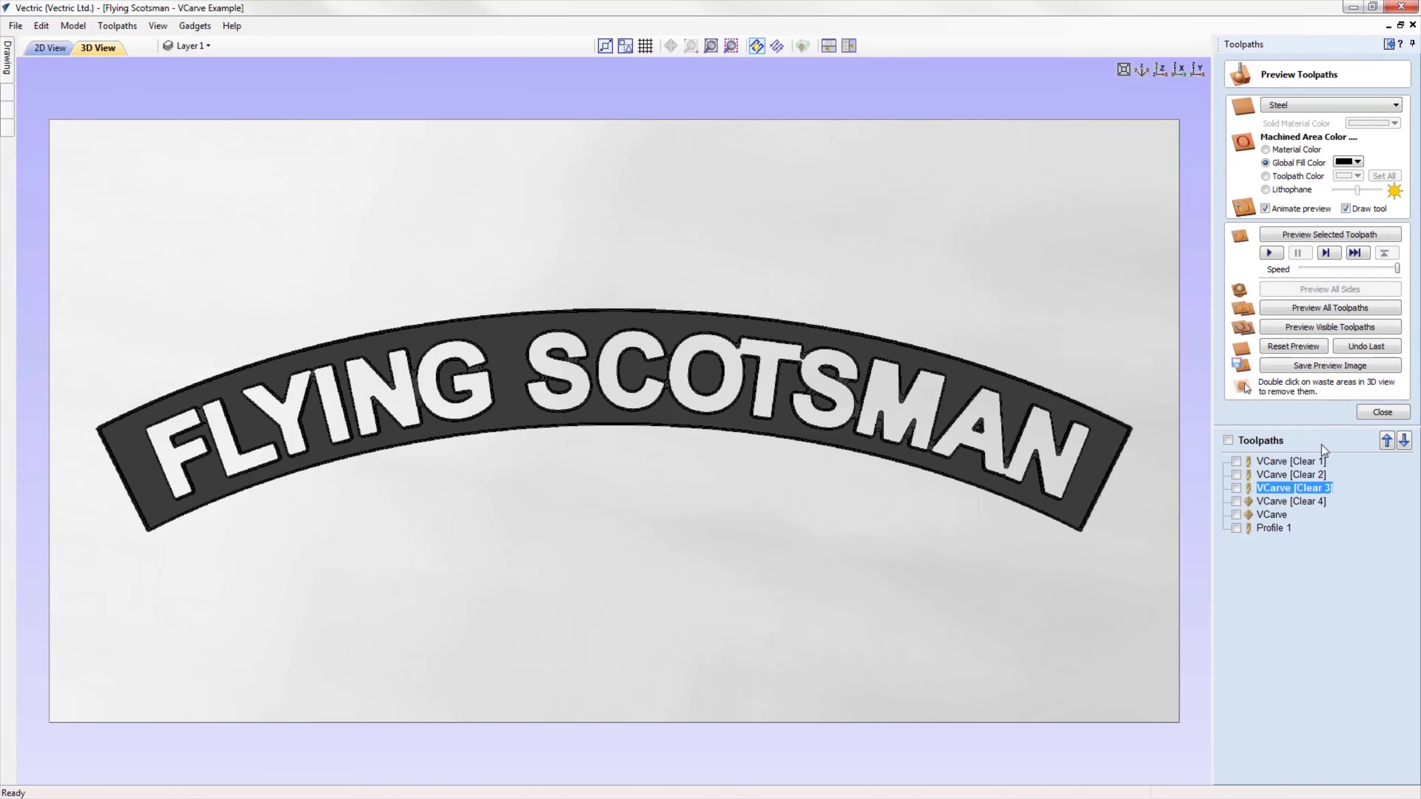
left_click(1327, 234)
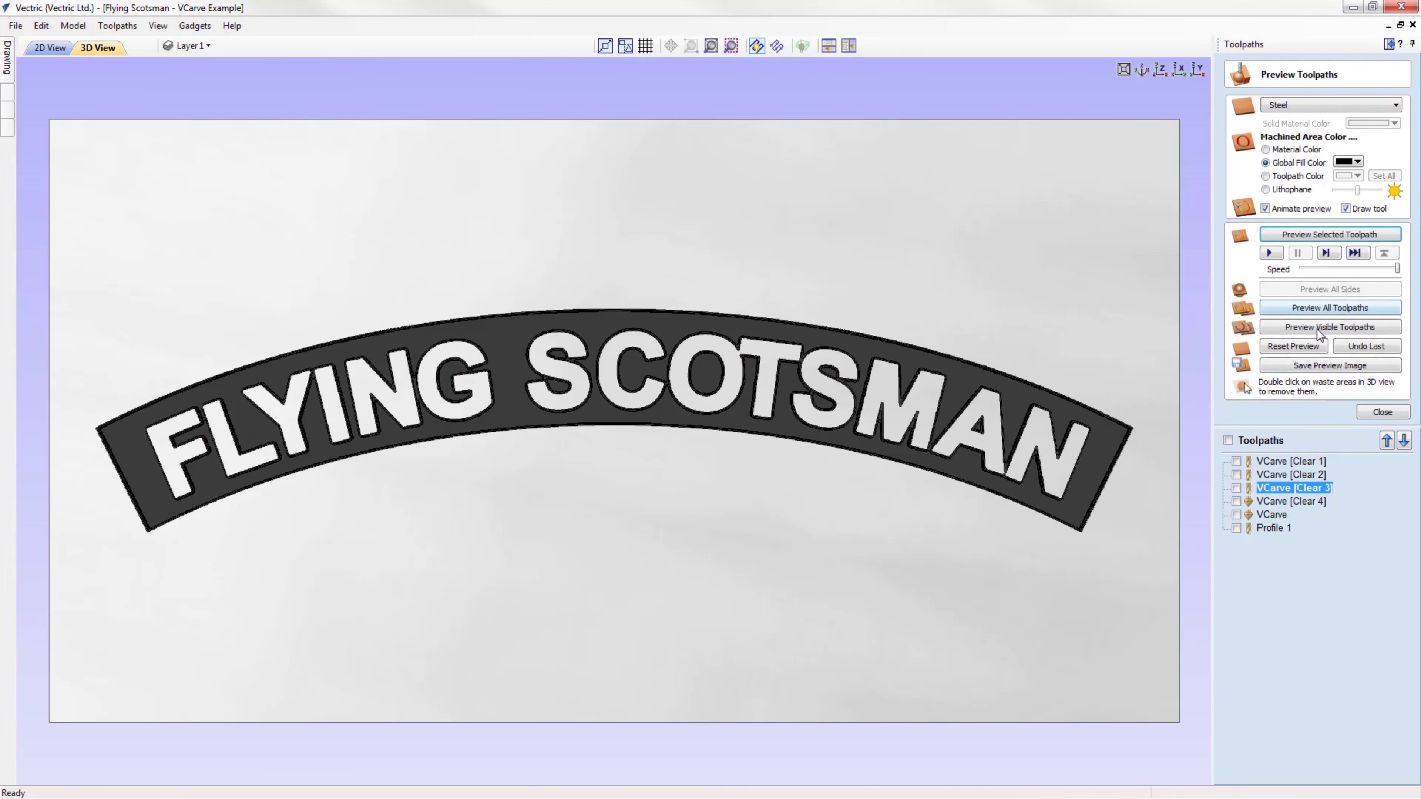
left_click(1306, 502)
left_click(1316, 235)
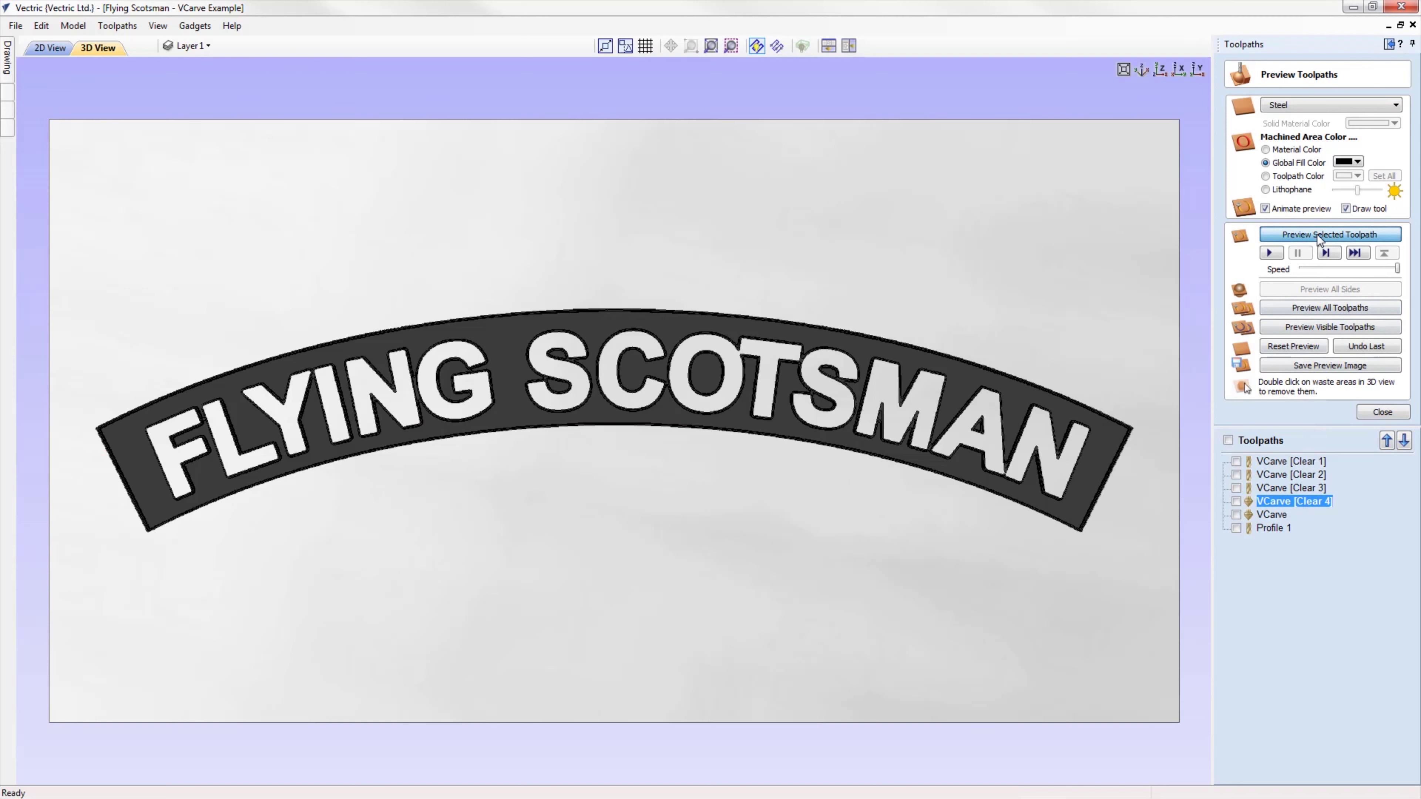
left_click(1286, 514)
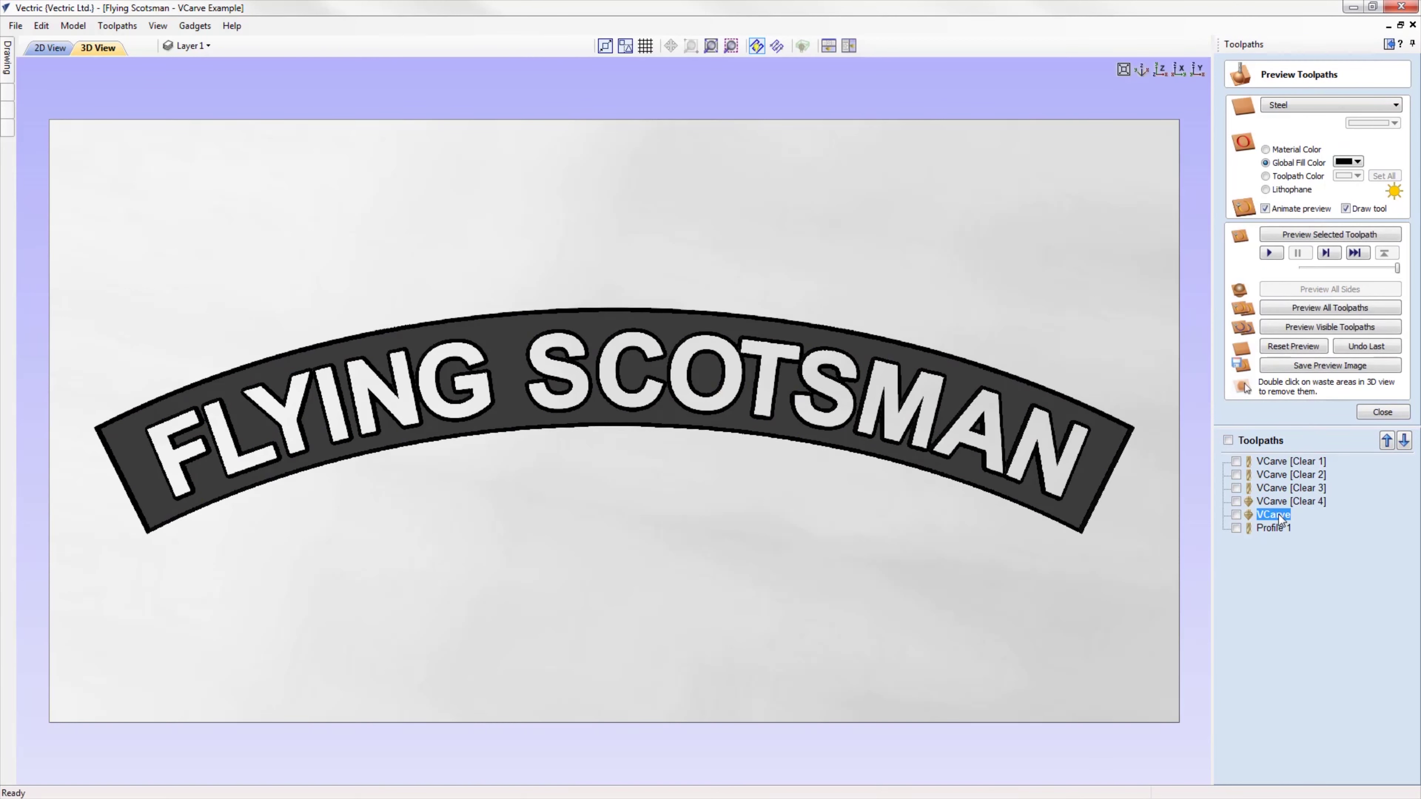
left_click(1308, 238)
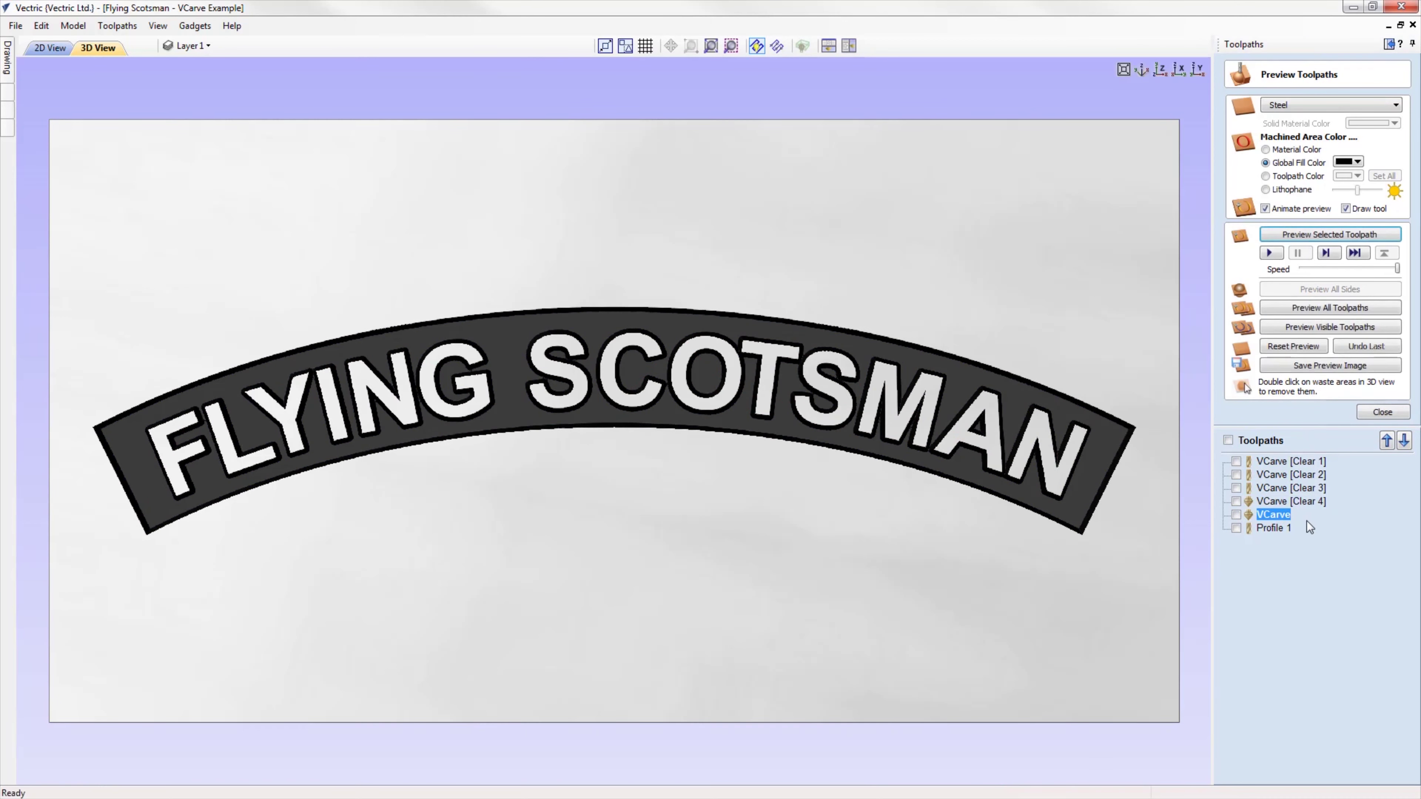
- Simulate the Profile 1 cut-out, remove the waste above and below the arch, and tilt the plaque
left_click(1281, 530)
left_click(1352, 235)
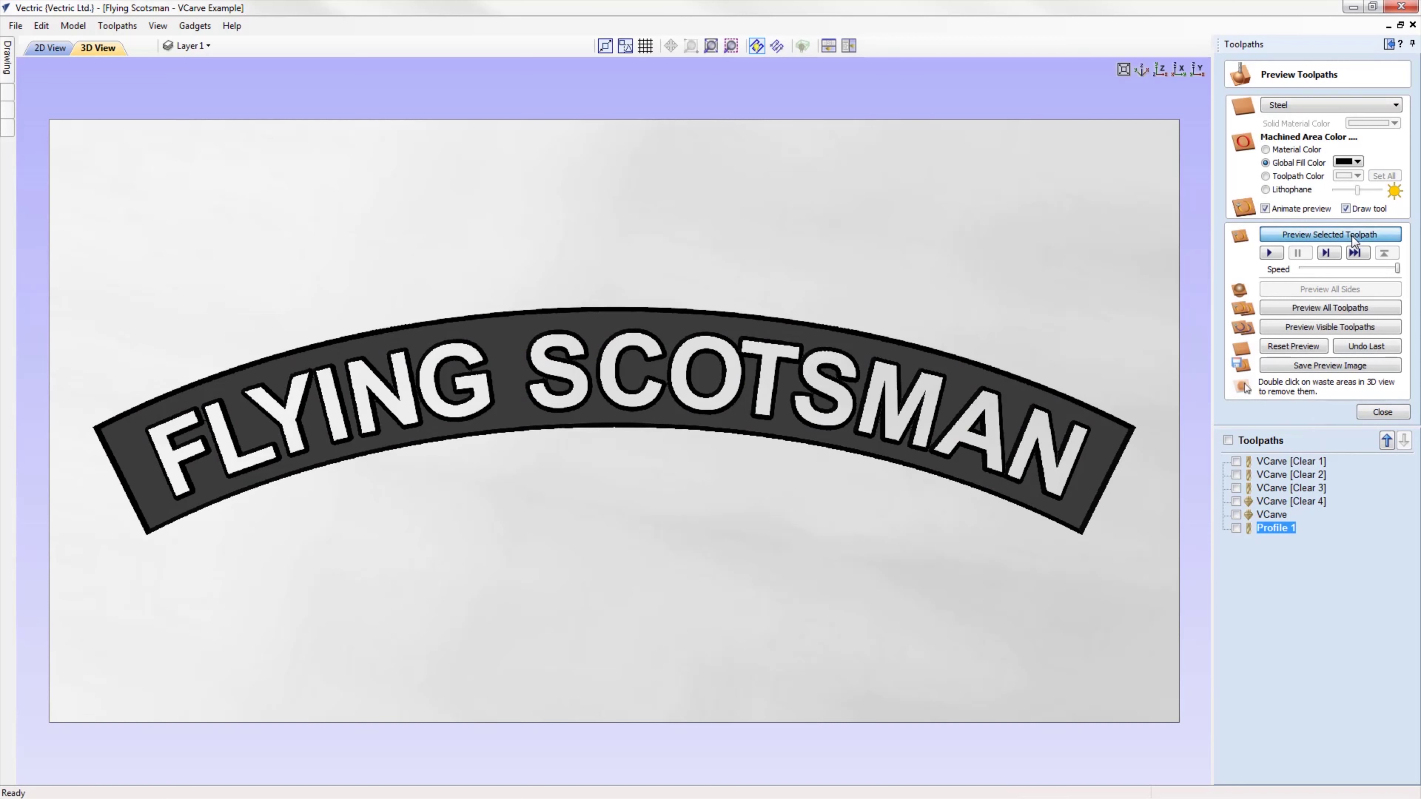
double_click(1068, 263)
double_click(782, 586)
left_click_drag(799, 423, 939, 336)
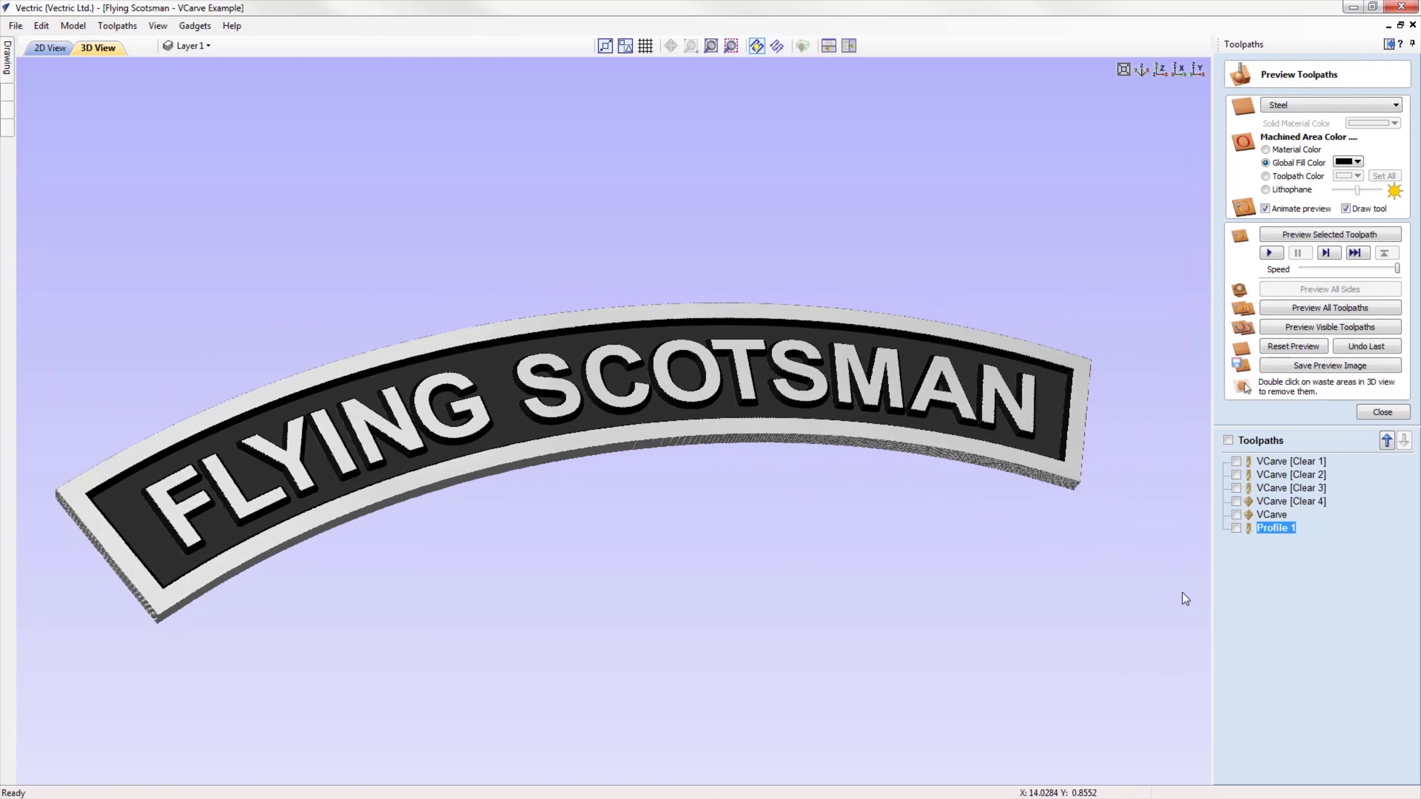
- Show then hide the lines of Clear 1–4 and the VCarve toolpath one by one
left_click(1236, 462)
left_click(1236, 462)
left_click(1236, 475)
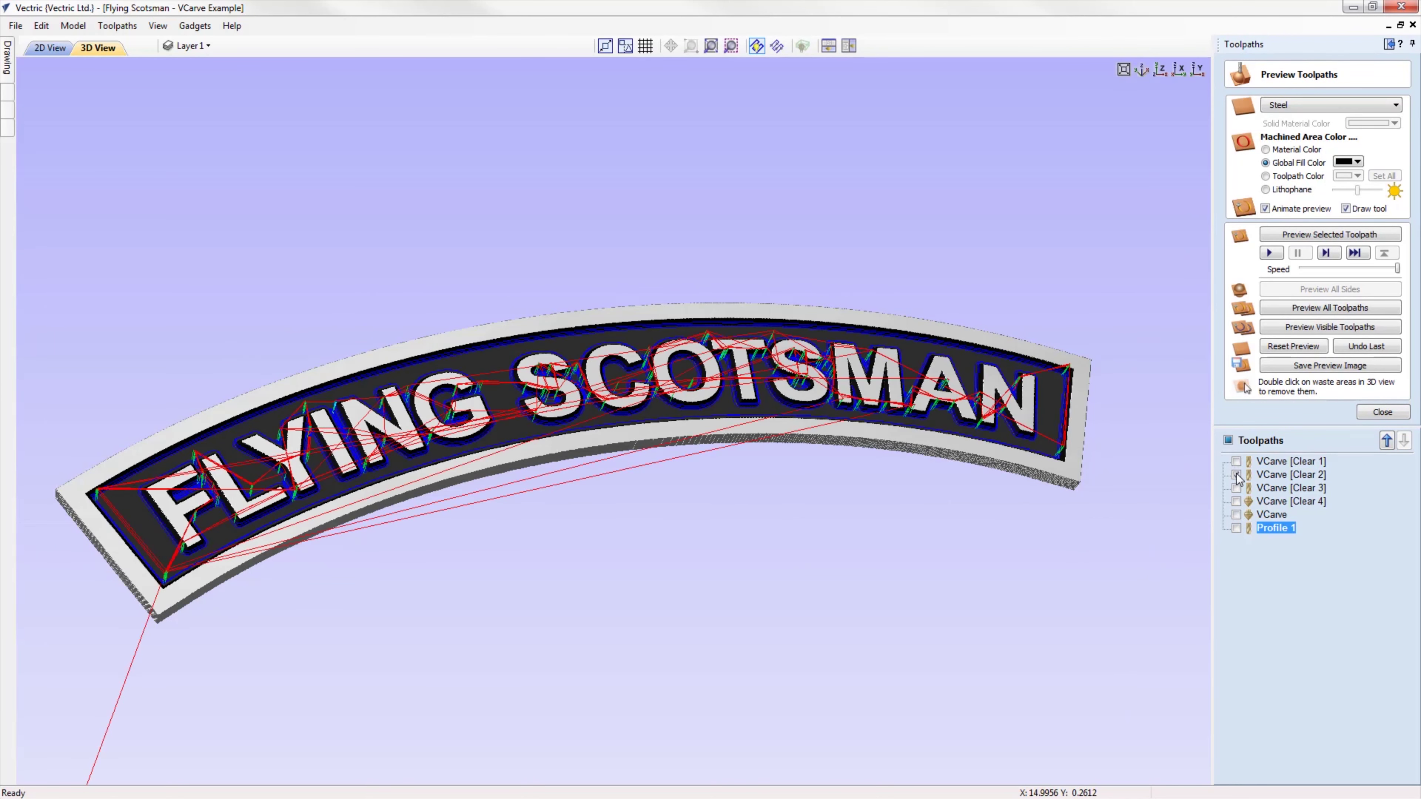
left_click(1237, 475)
left_click(1237, 487)
left_click(1237, 488)
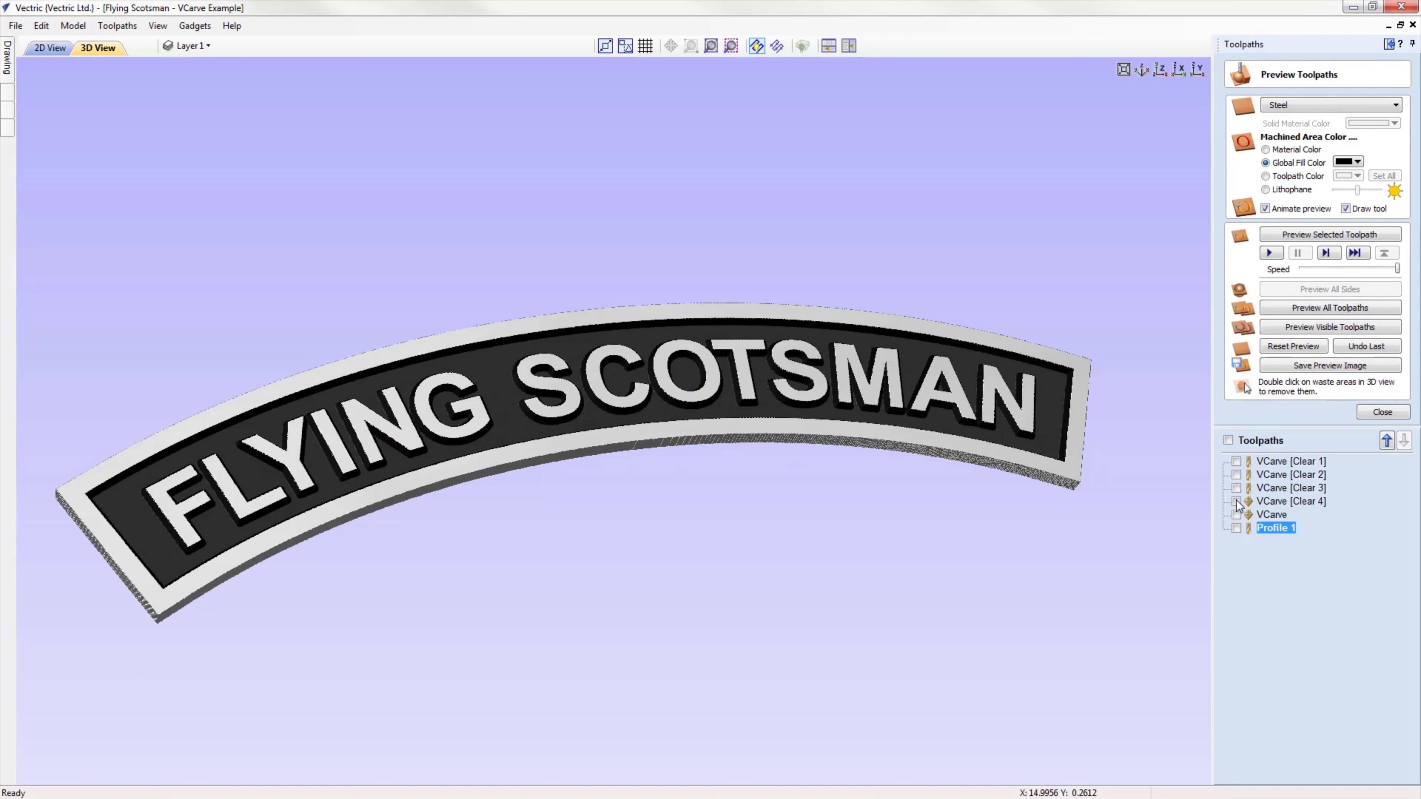
left_click(1237, 501)
left_click(1237, 501)
left_click(1237, 515)
left_click(1237, 515)
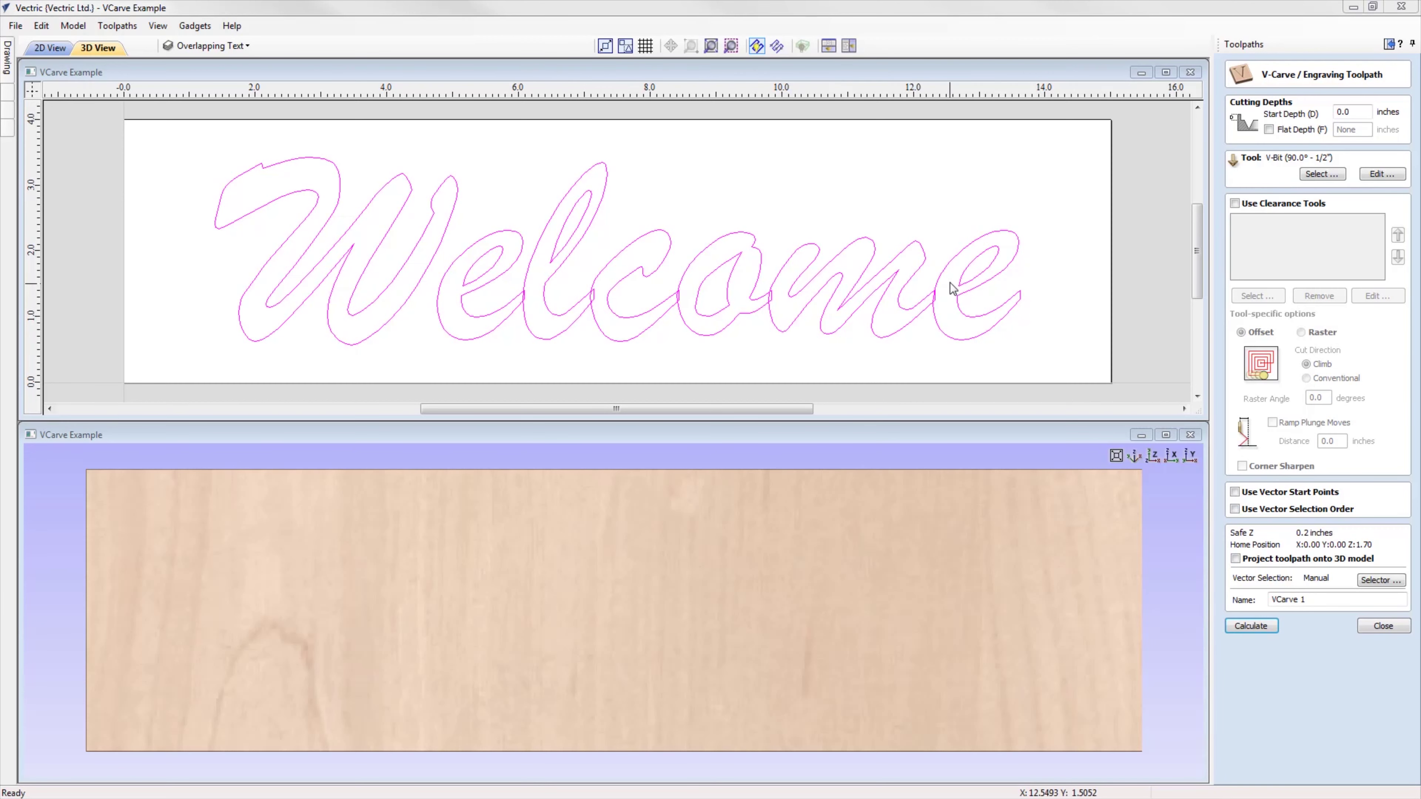
- Calculate VCarve 1 for 'Welcome', simulate it on the maple board, then hide its lines
left_click(1252, 627)
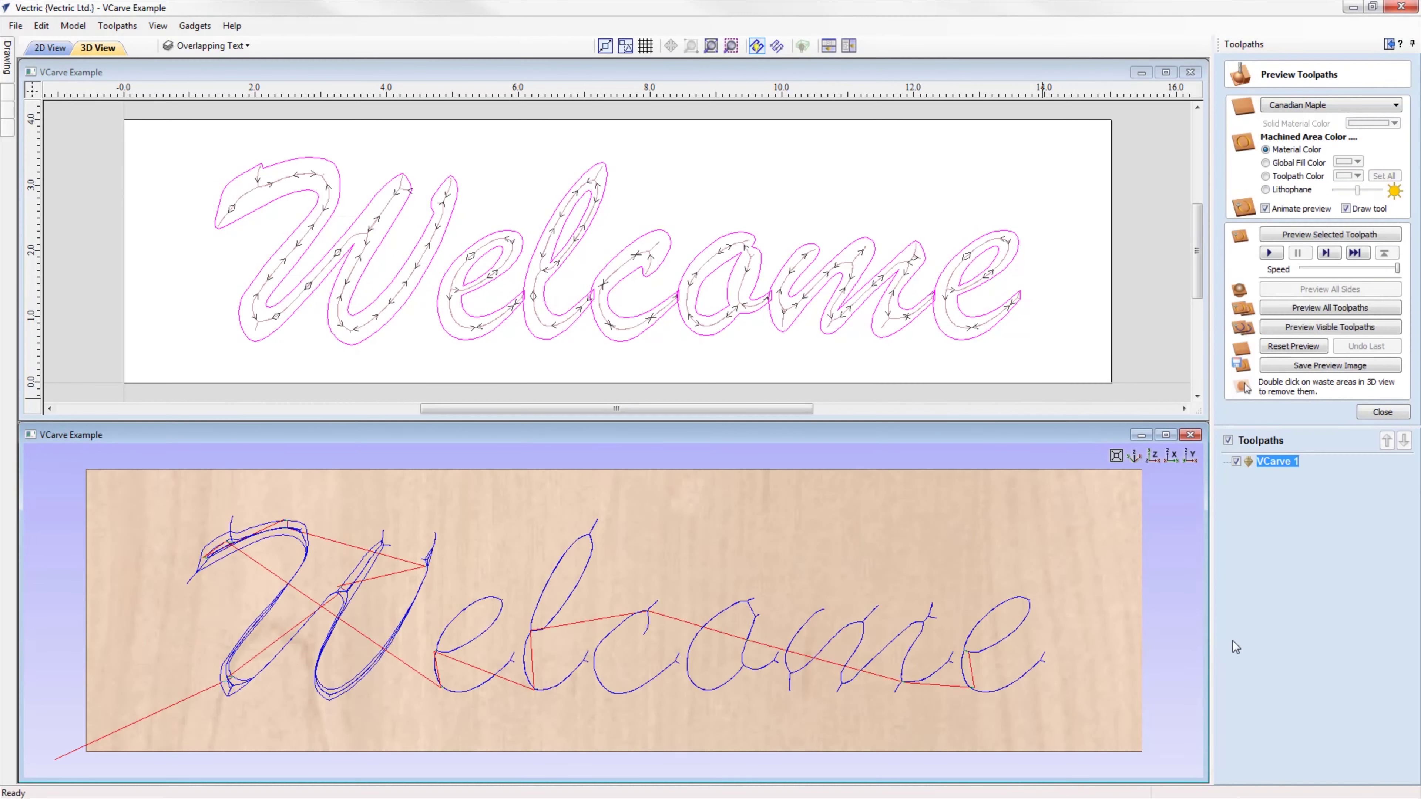
left_click(1326, 239)
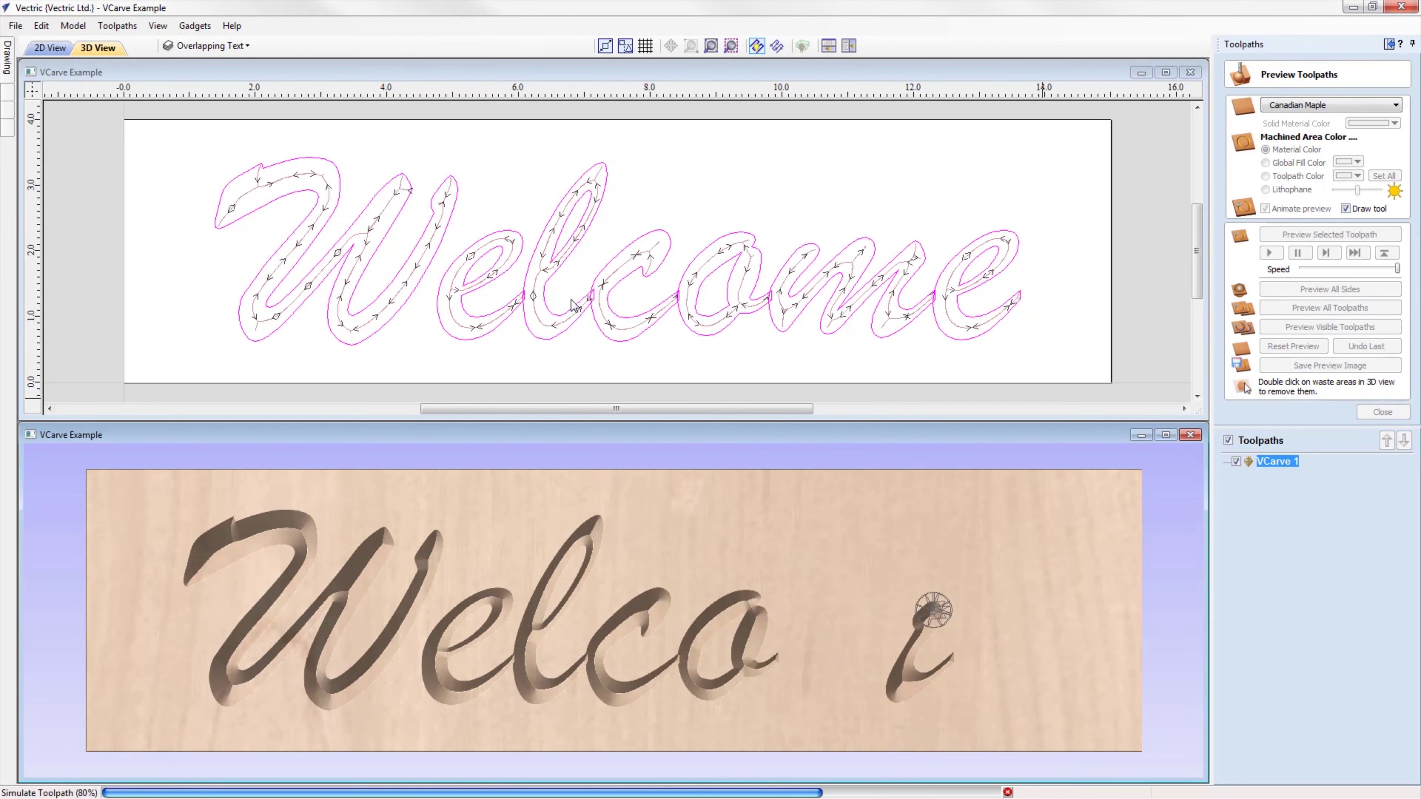
left_click(1237, 461)
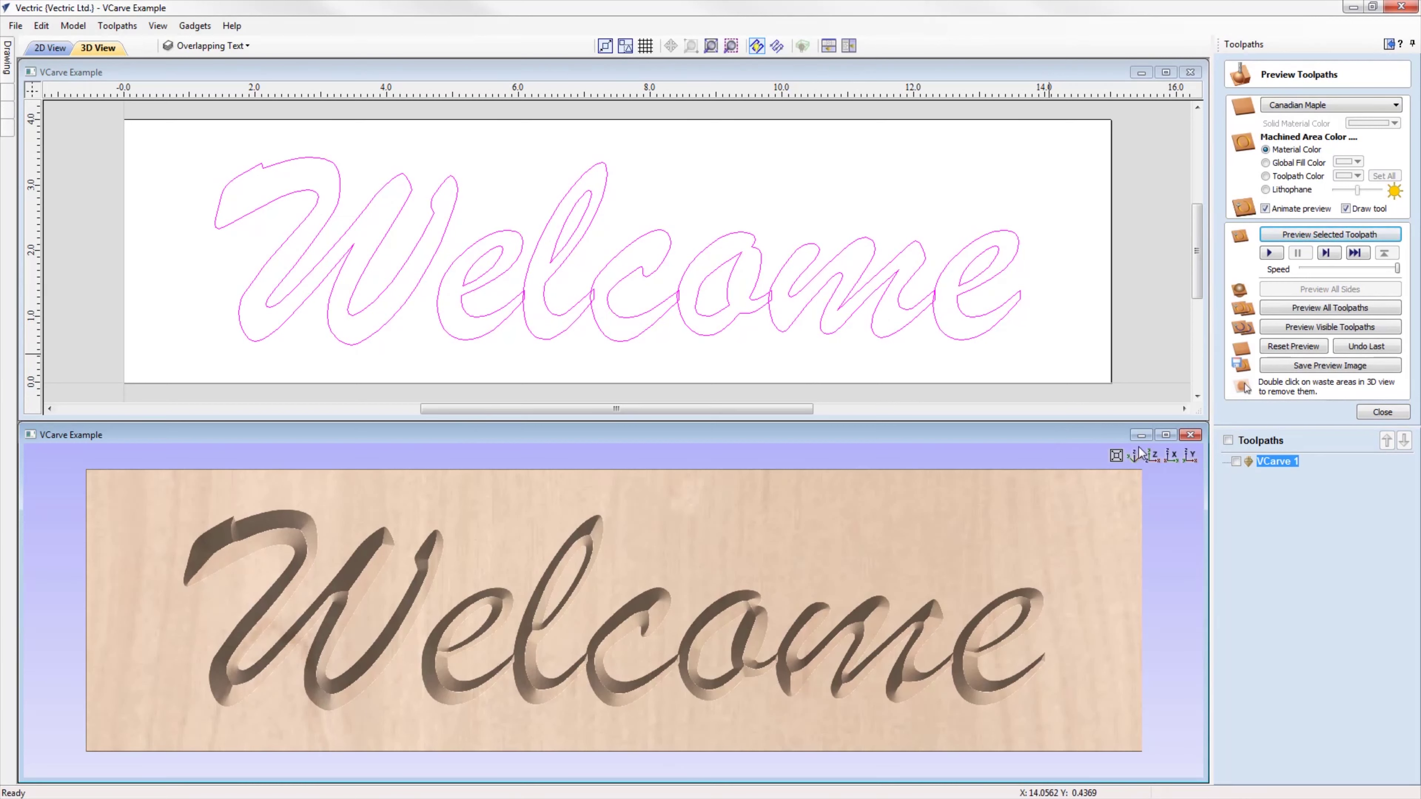
- Reset the carved preview and hide the Overlapping Text layer
left_click(1309, 347)
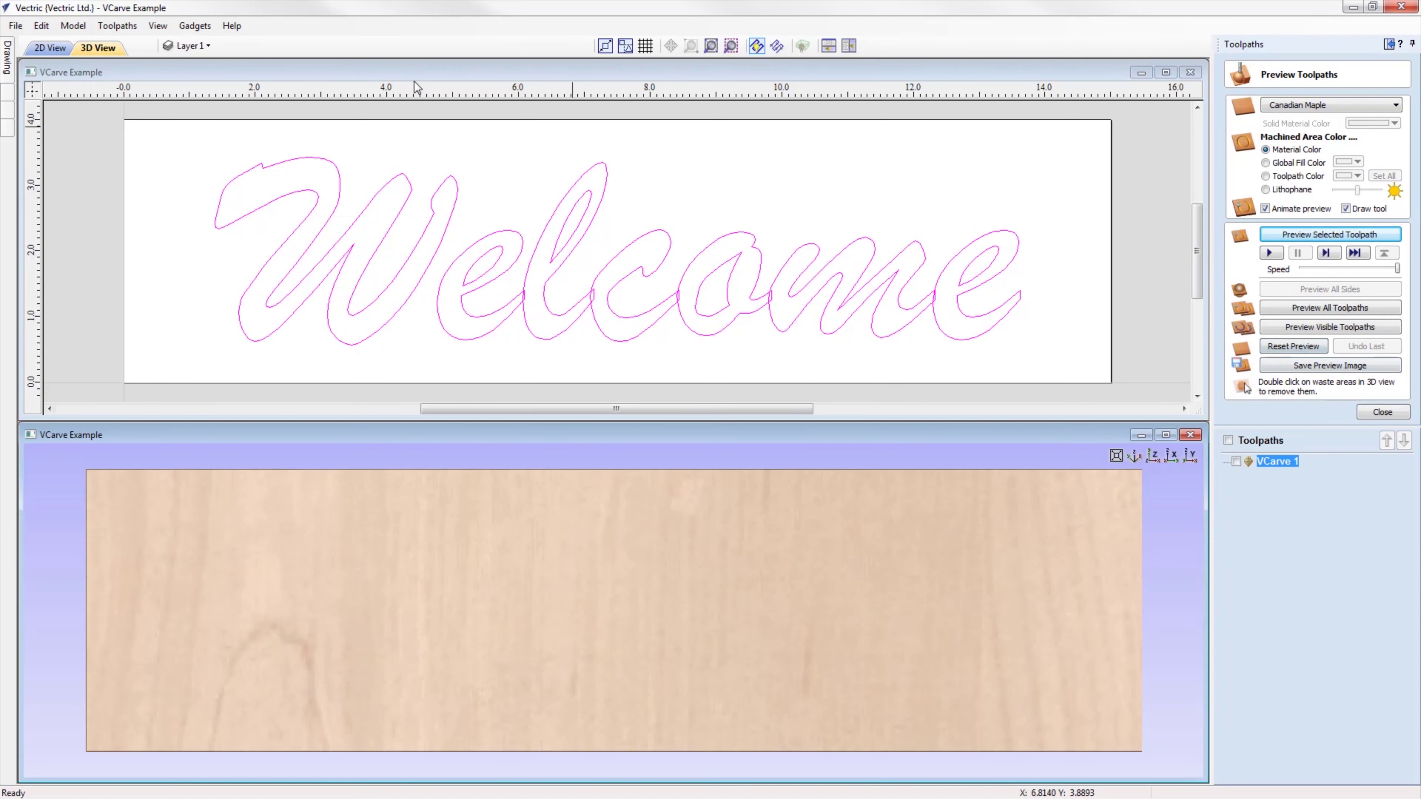
left_click(196, 45)
left_click(187, 84)
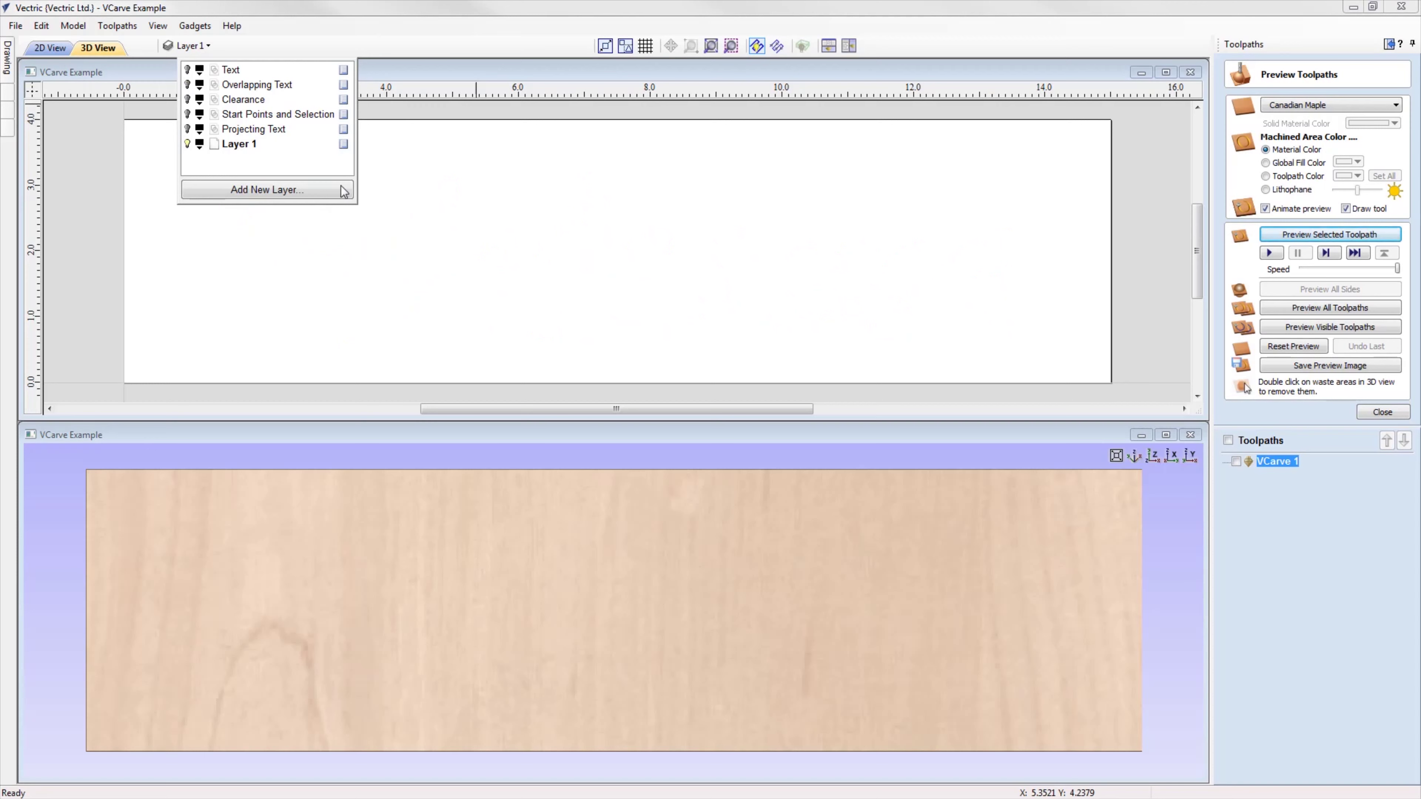
- Create new 'Welcome' text and centre it on the job with F9
left_click(1389, 46)
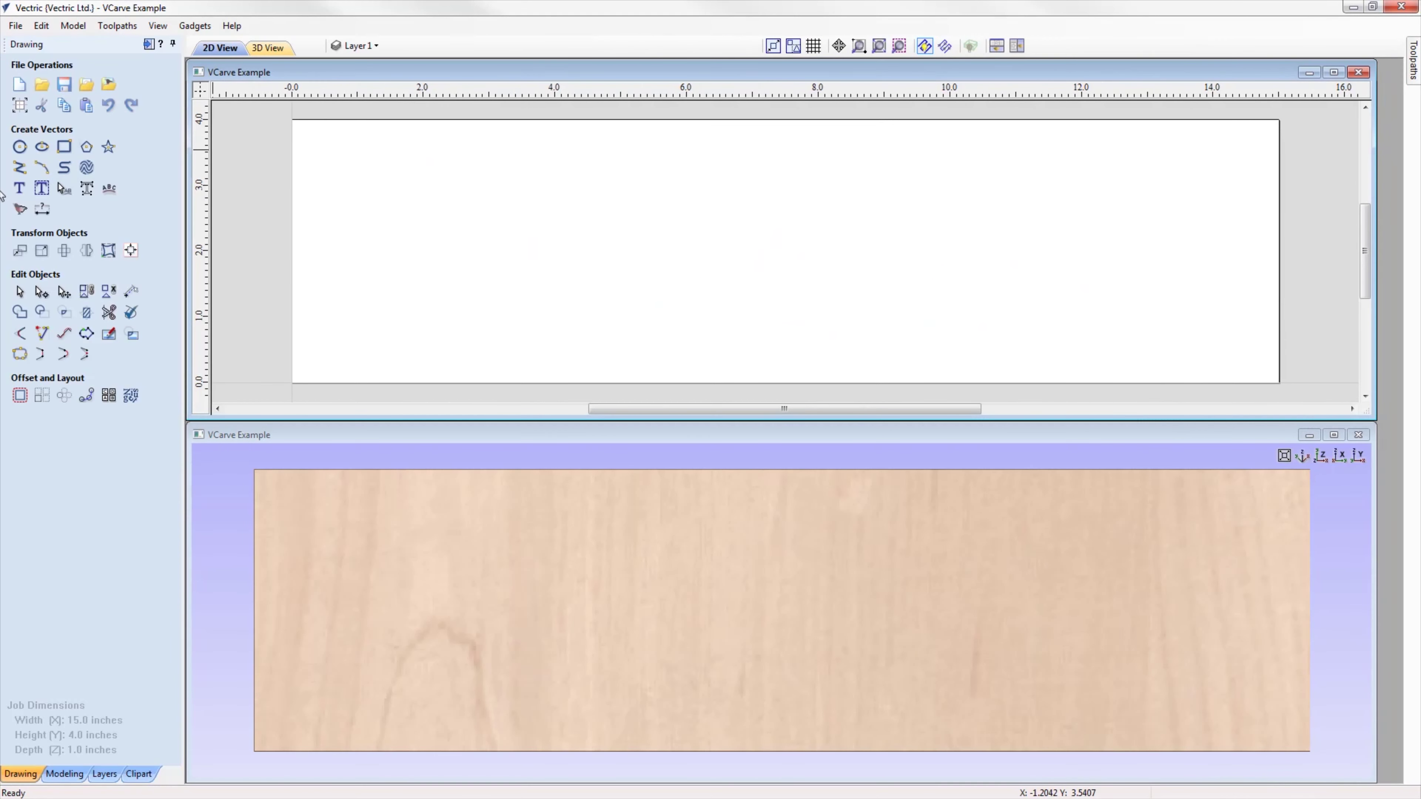
left_click(19, 189)
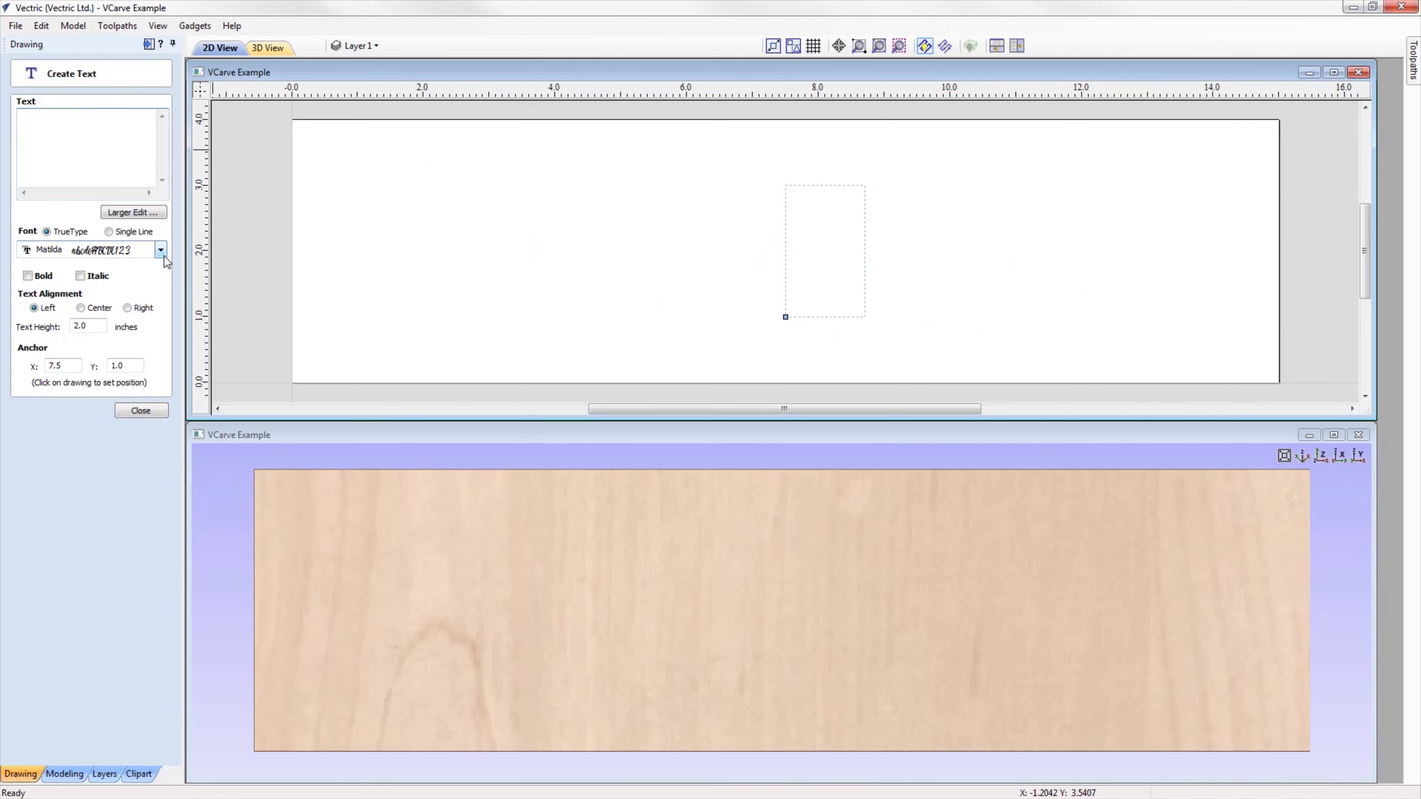
type("Welcome")
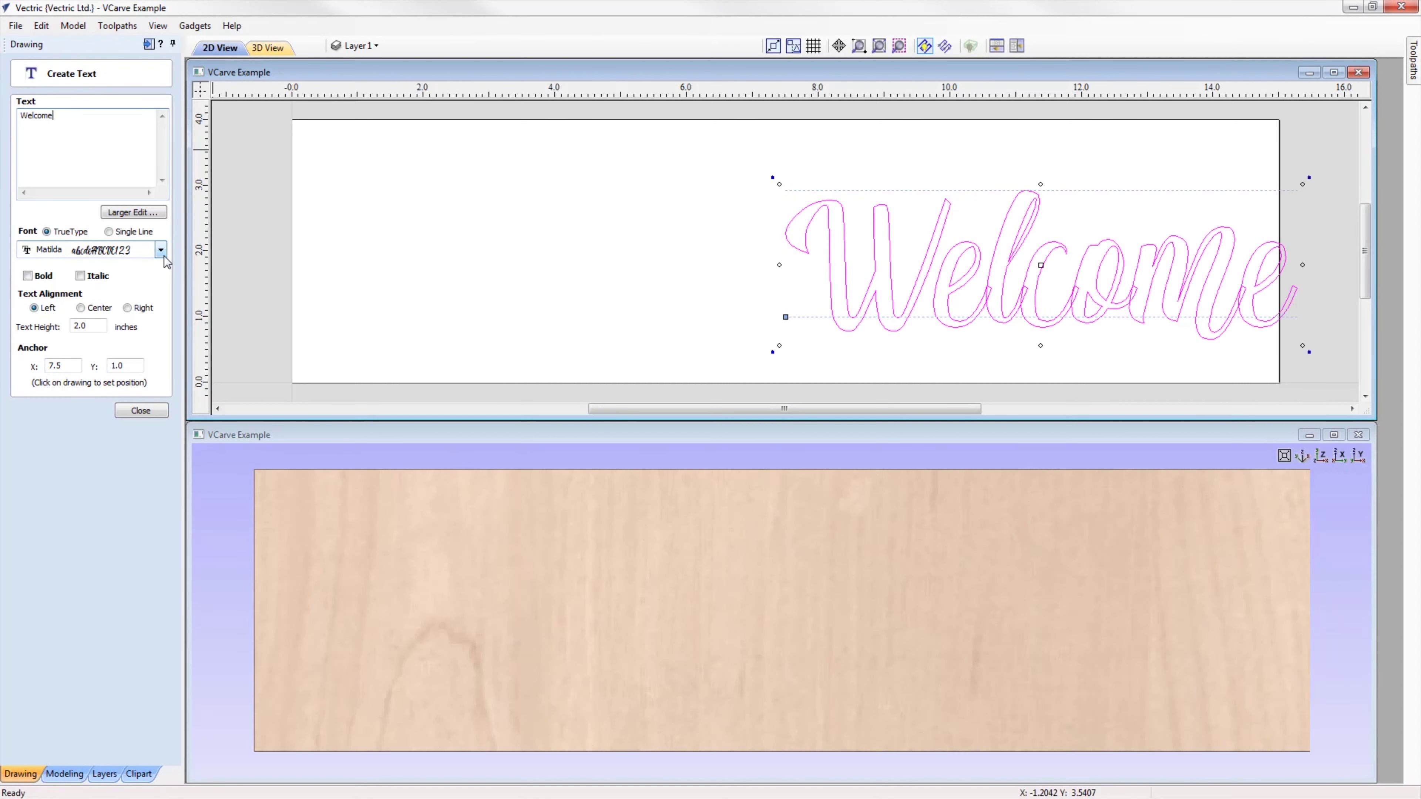
left_click(144, 409)
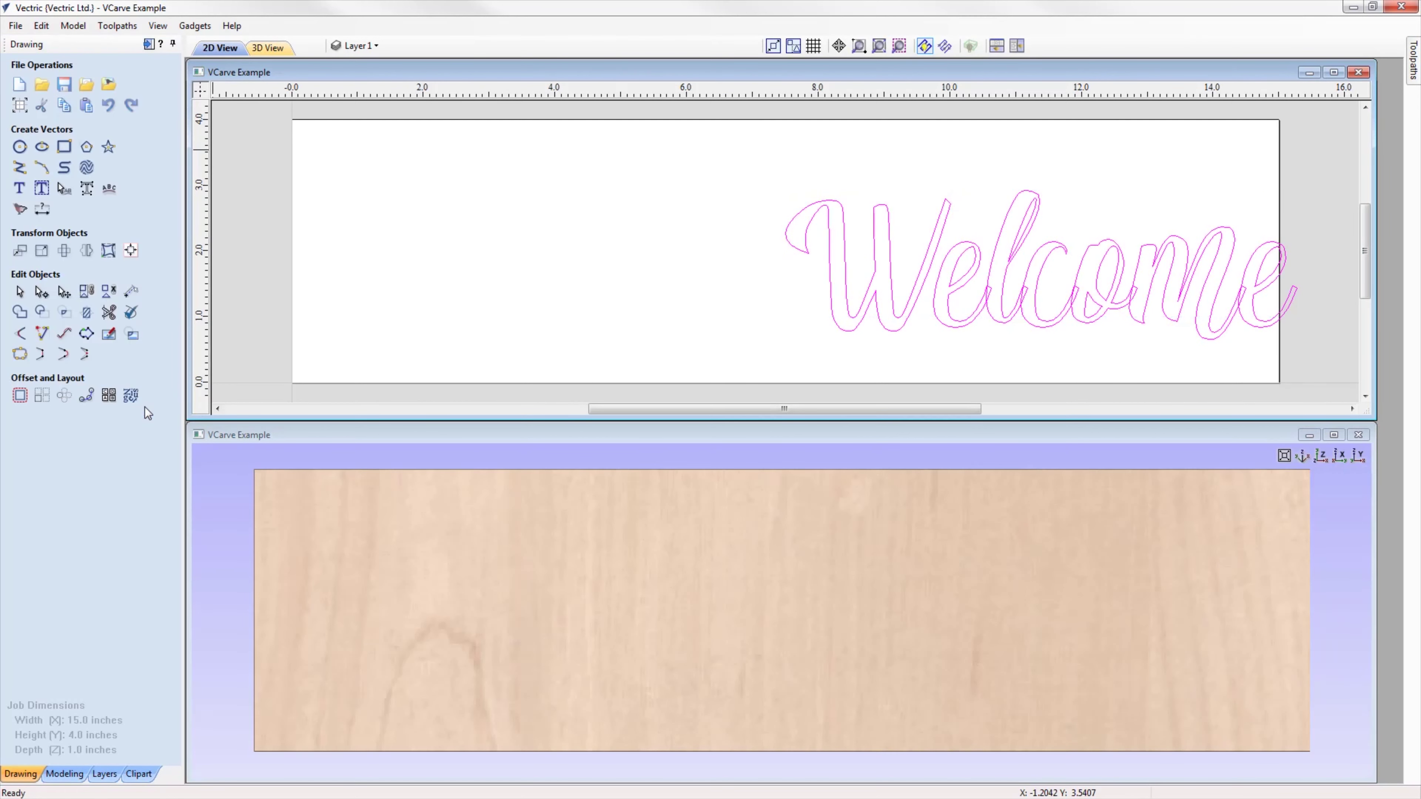
key("F9")
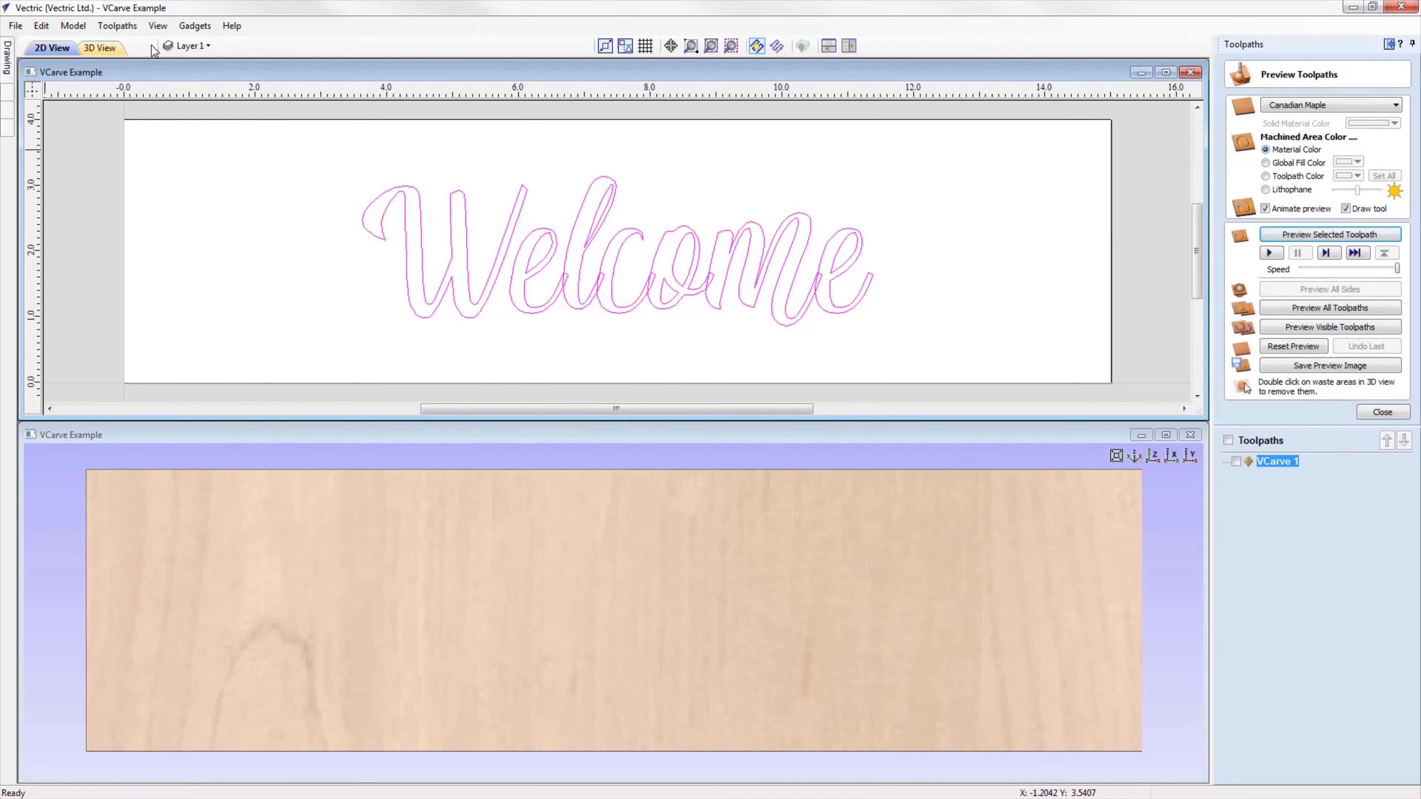
- Recalculate the VCarve 1 toolpath using the new Welcome text
left_click(148, 44)
double_click(1300, 465)
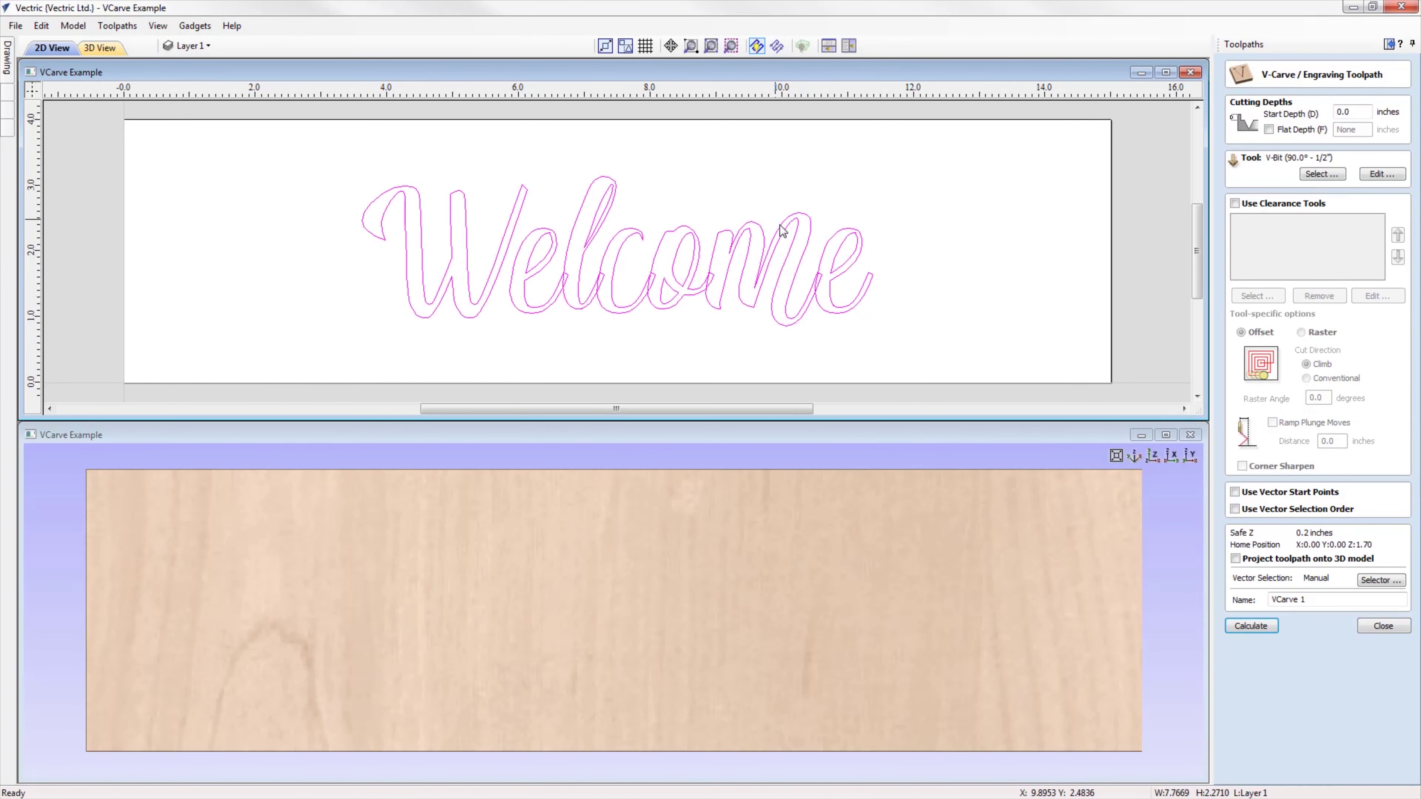
left_click(1264, 626)
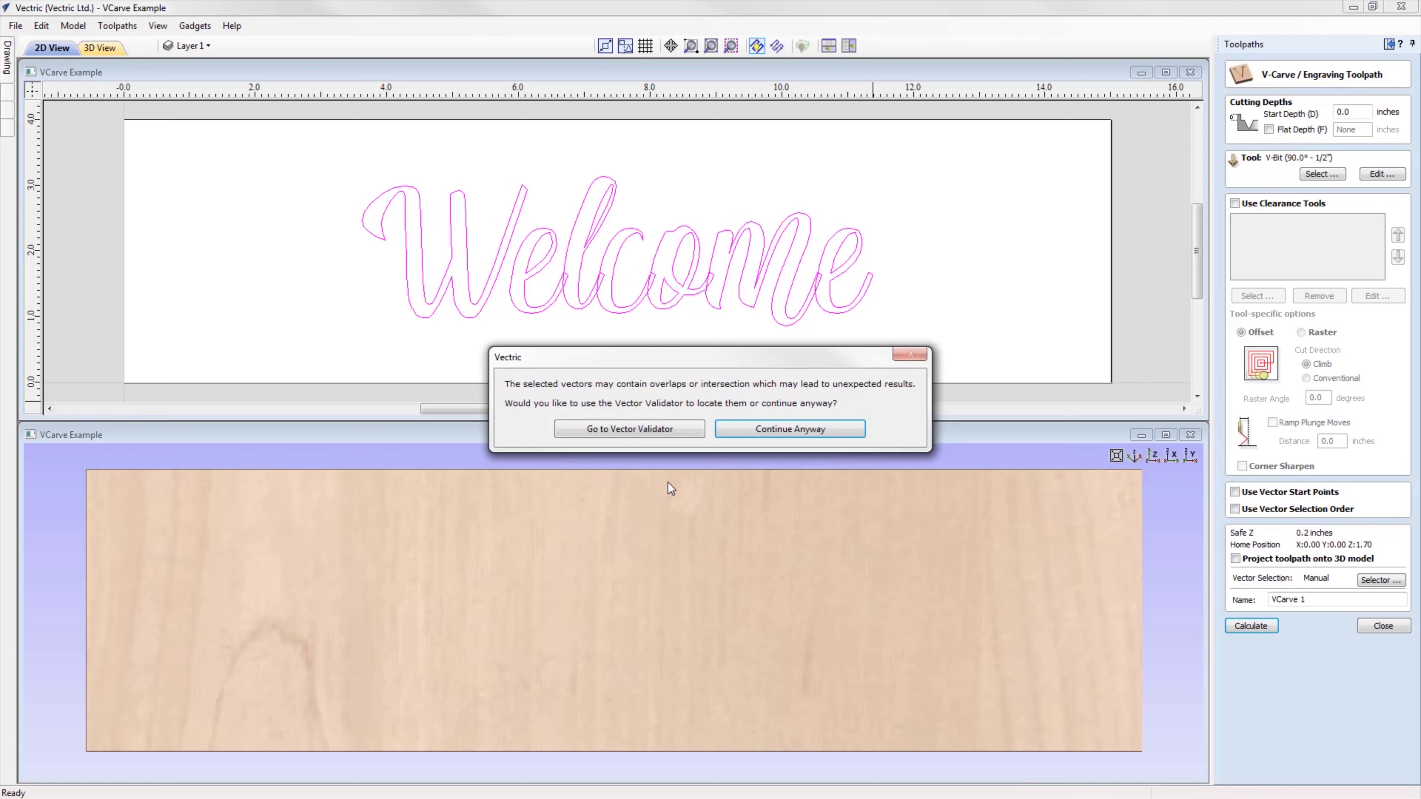
- Run the Vector Validator on the selected Welcome vectors, marking 12 intersections
left_click(639, 429)
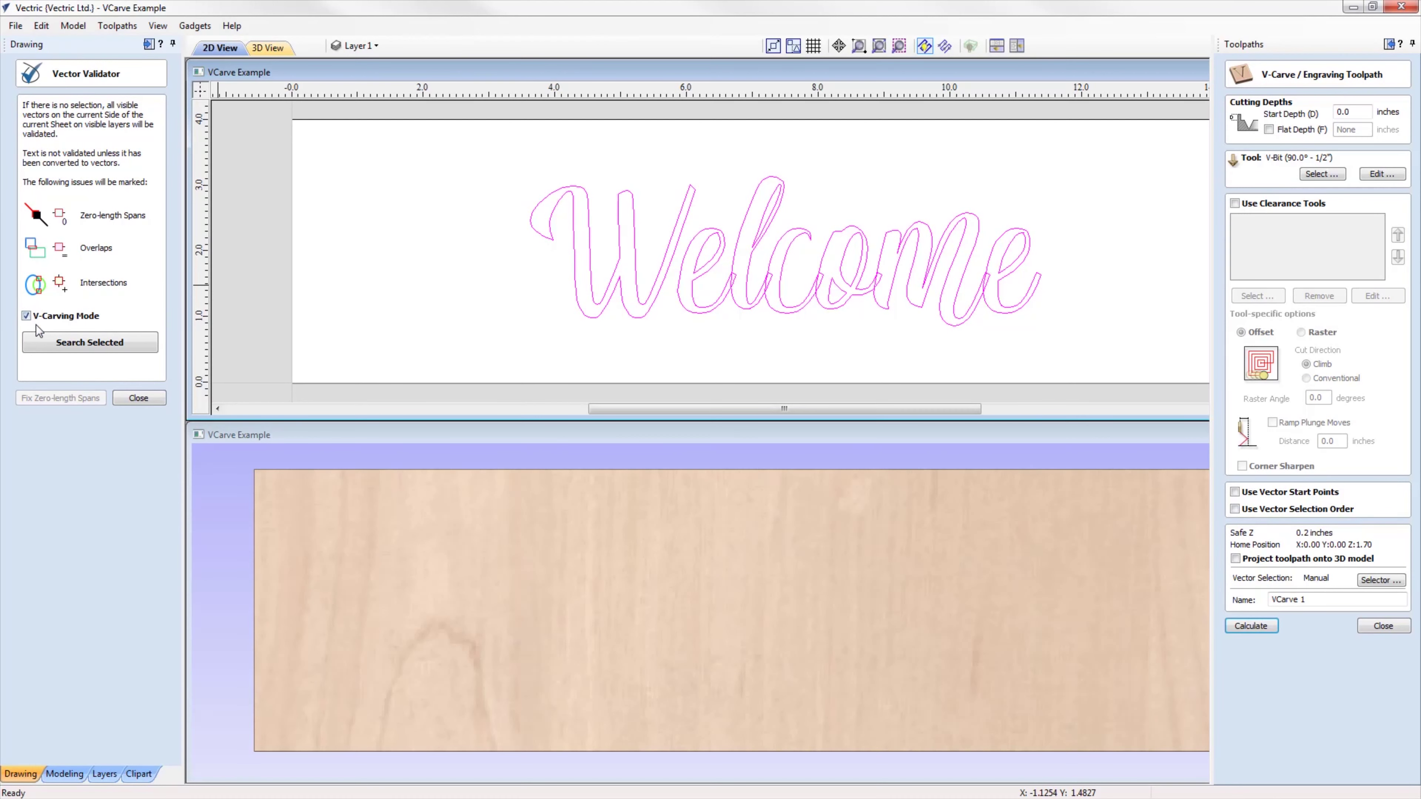
left_click(110, 343)
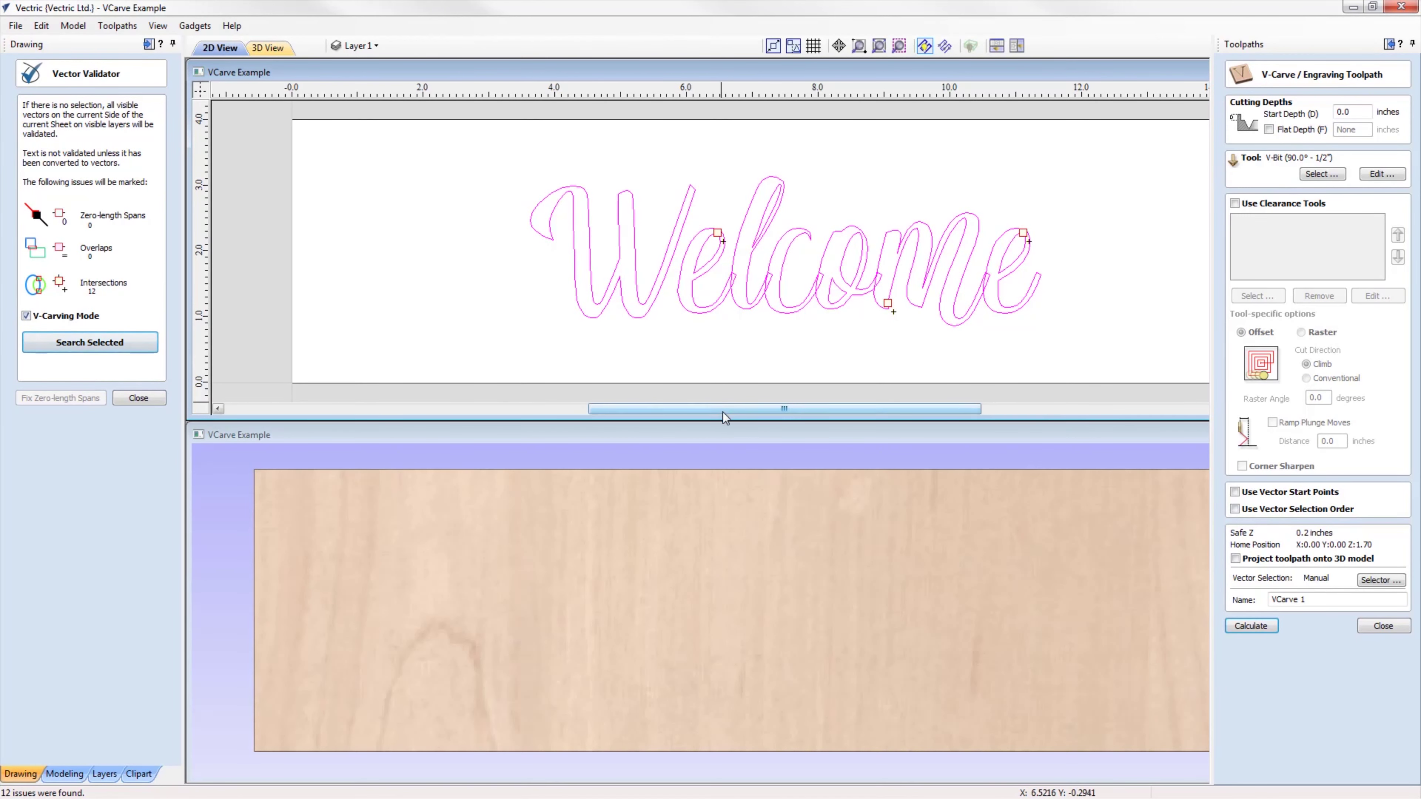
left_click_drag(727, 409, 742, 418)
- Zoom in and out on the marked intersections to inspect them closely
scroll(762, 335, "up", 2)
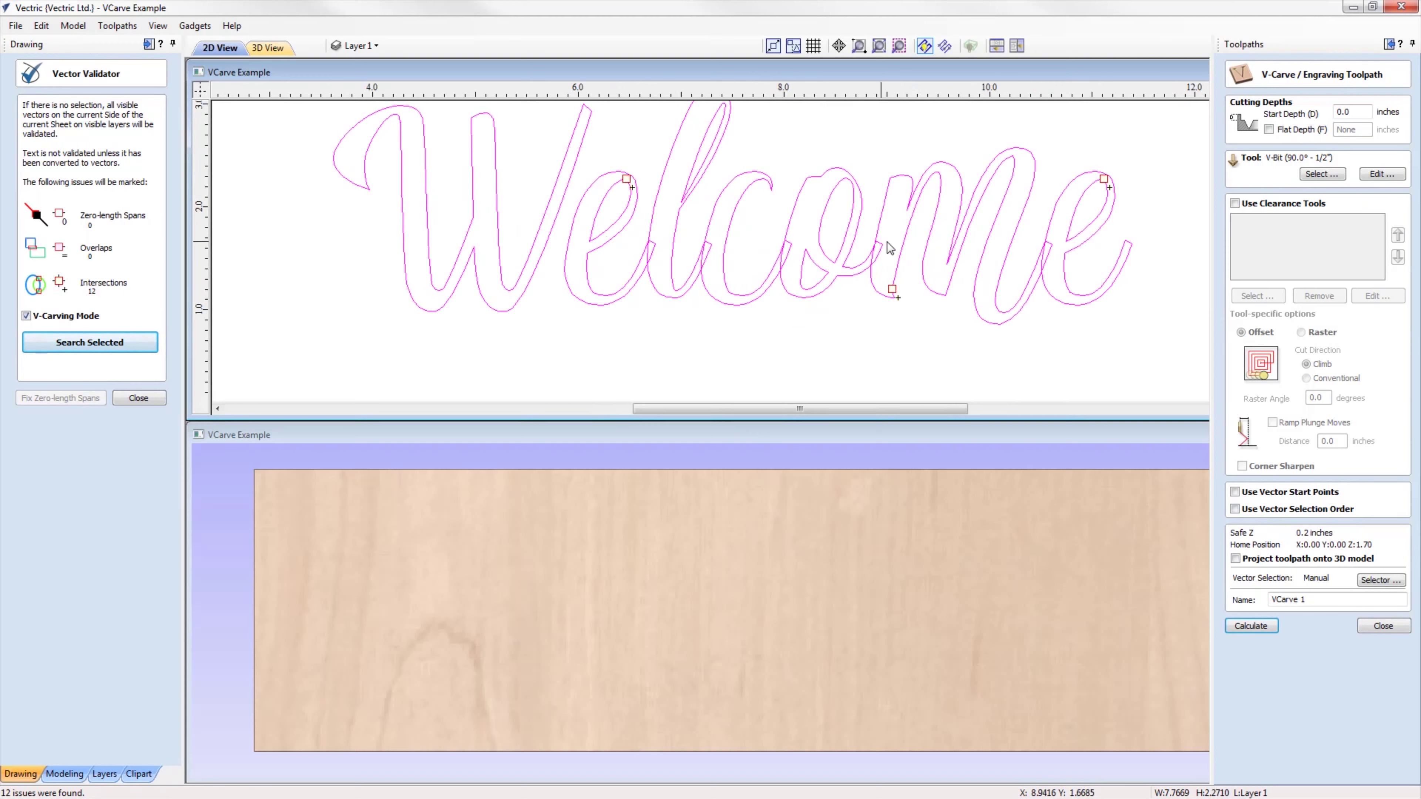
scroll(650, 200, "up", 8)
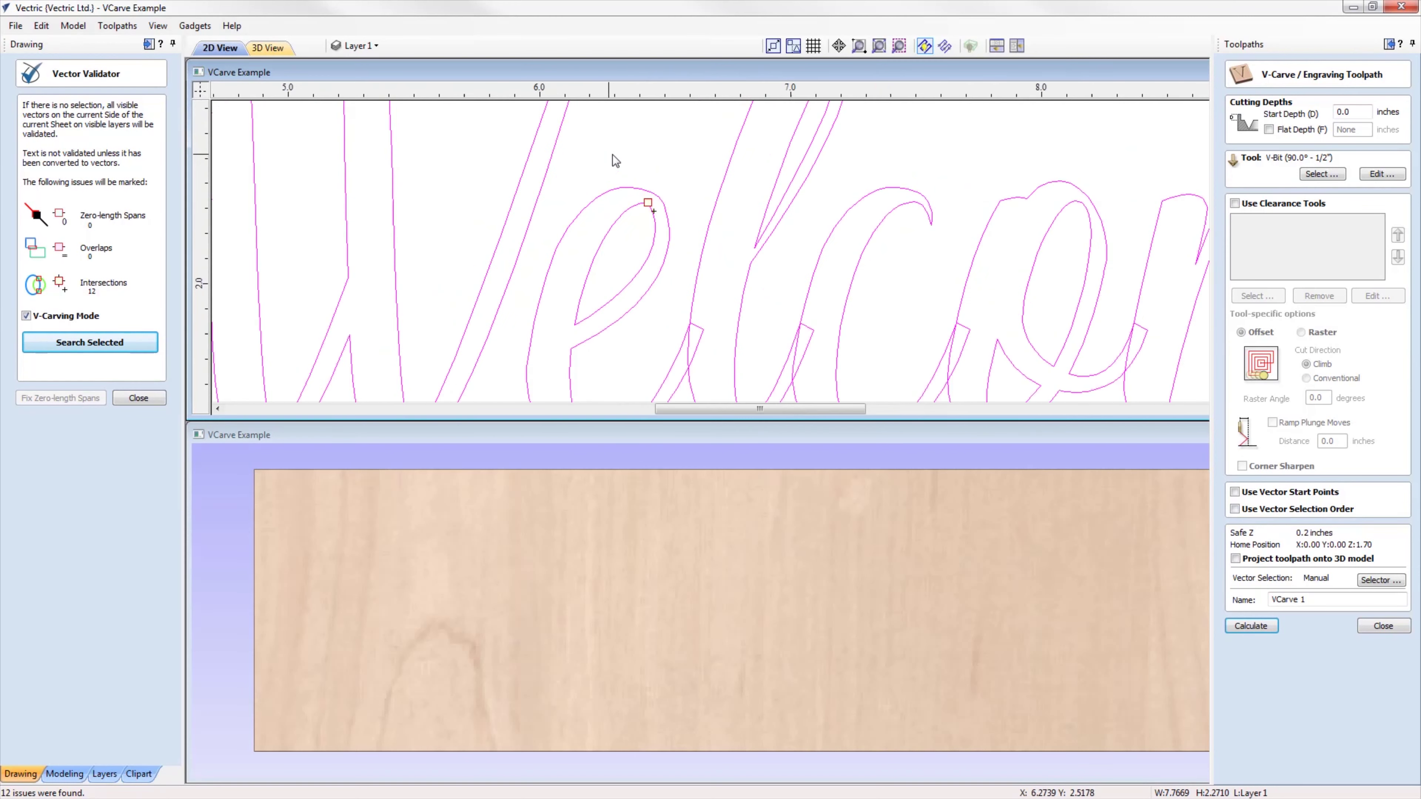
scroll(755, 346, "down", 8)
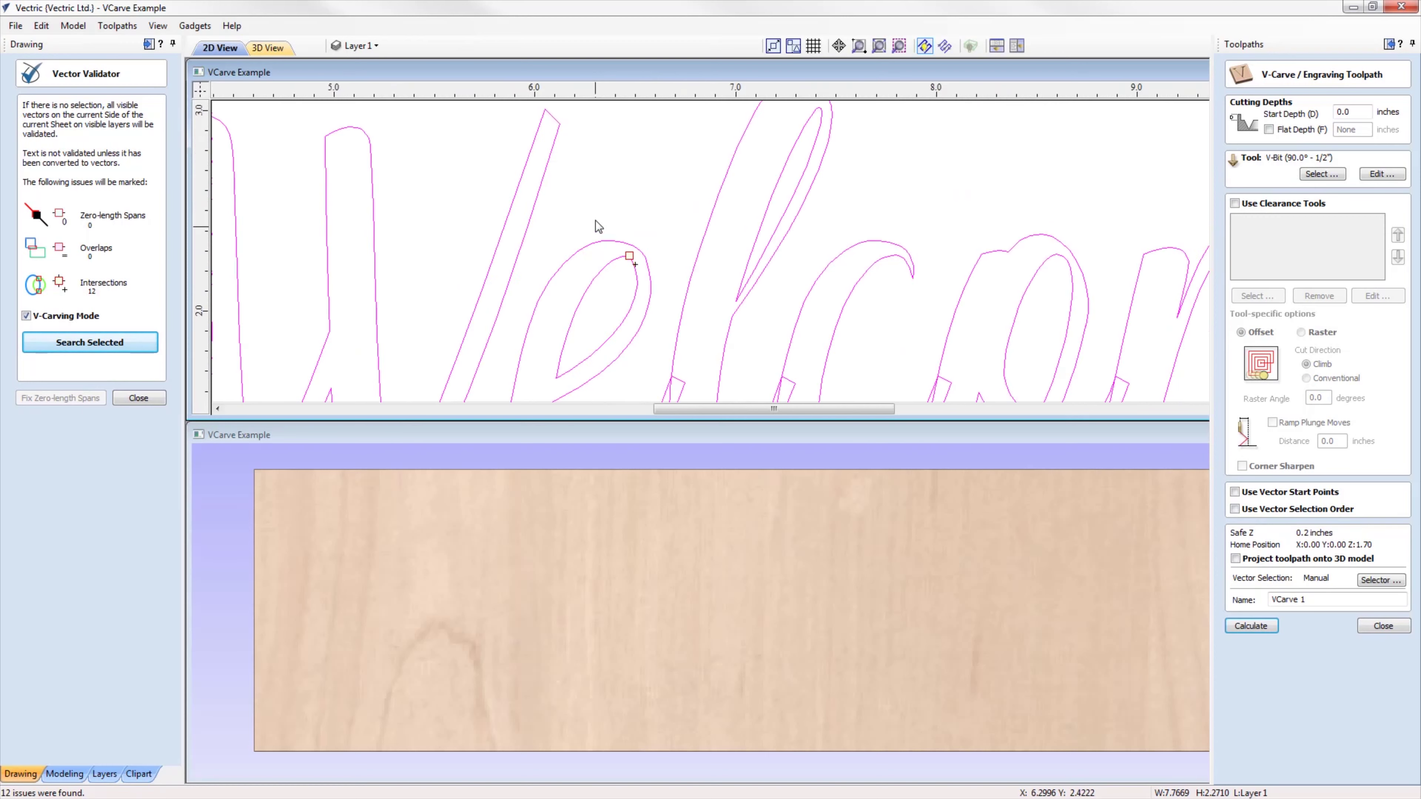
scroll(739, 308, "up", 2)
scroll(888, 312, "up", 9)
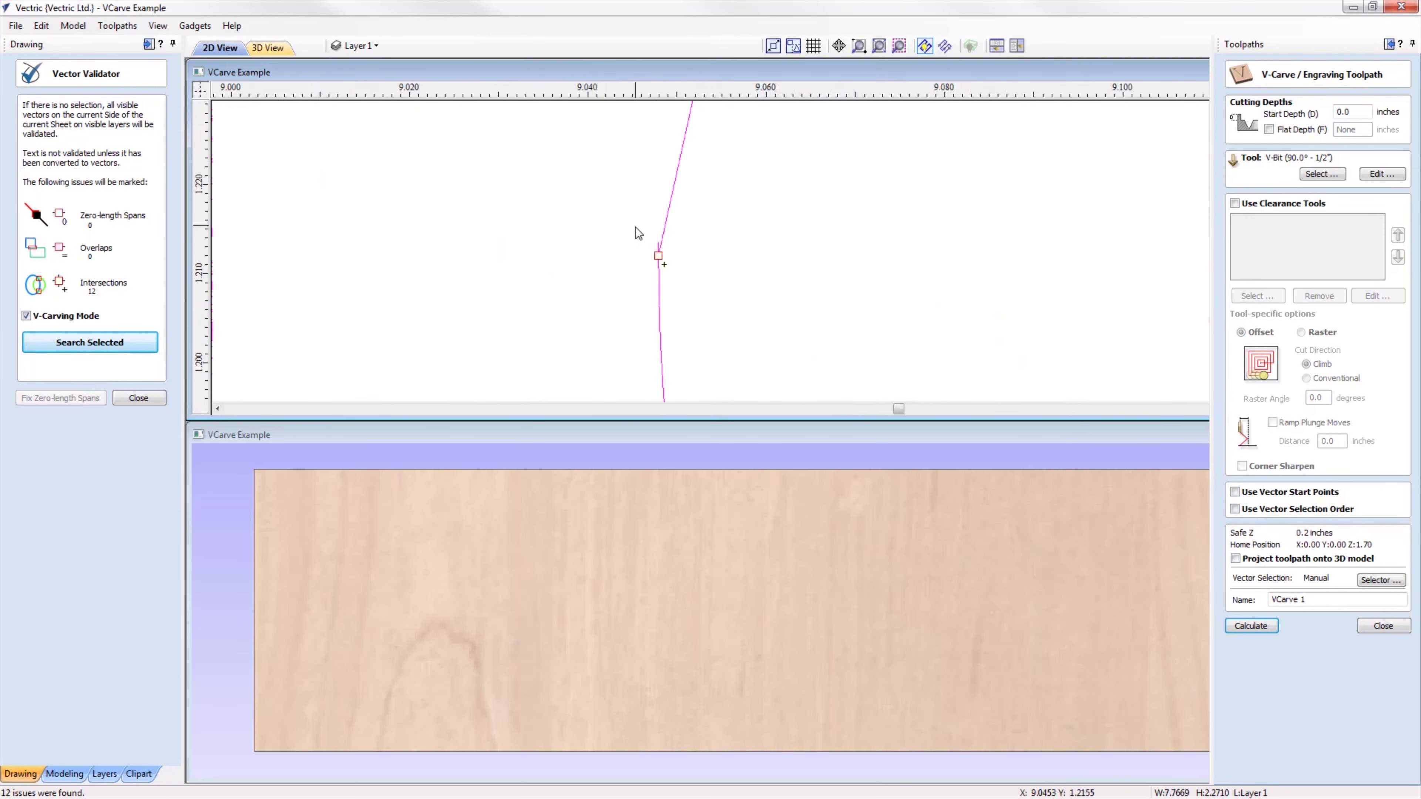
scroll(677, 285, "down", 8)
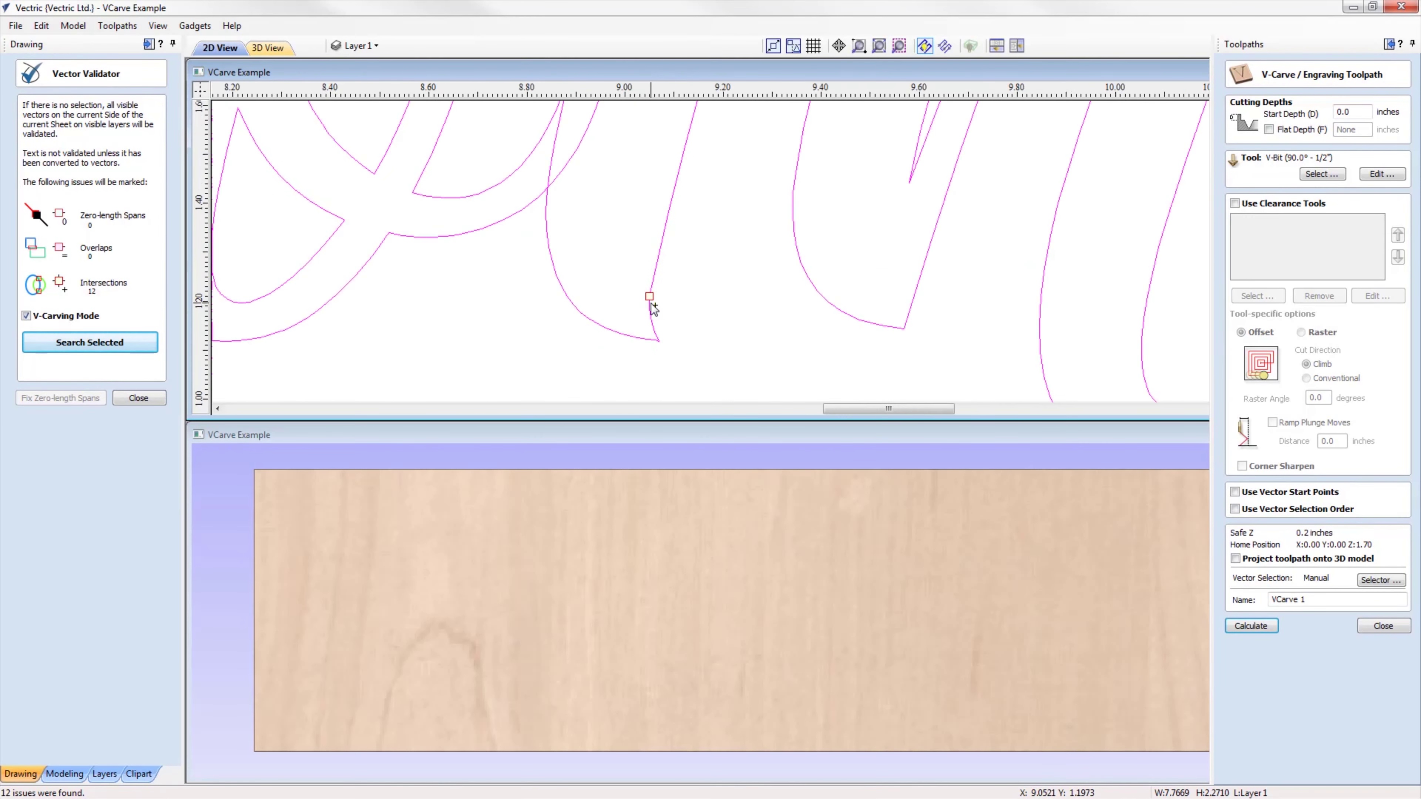
scroll(850, 188, "up", 3)
scroll(853, 191, "up", 9)
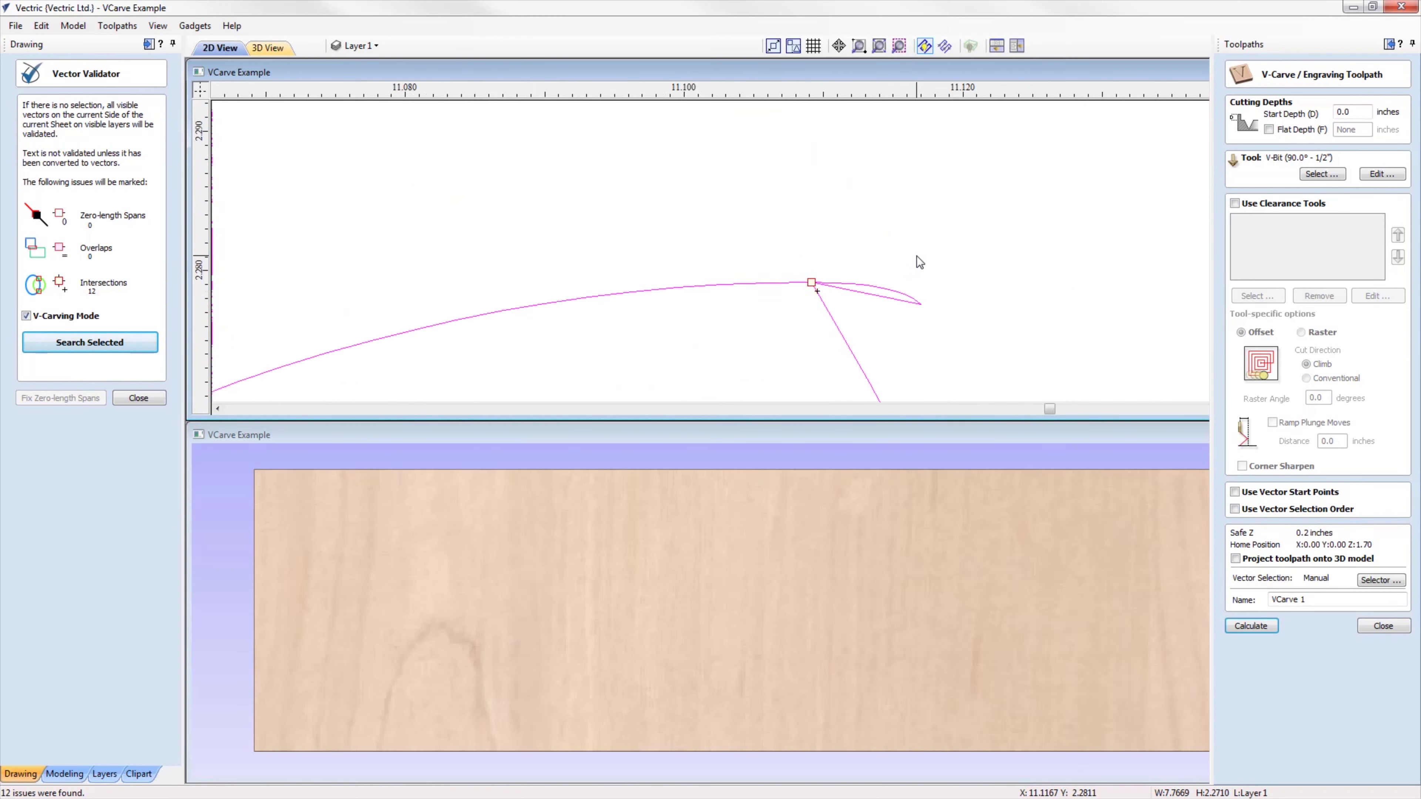
scroll(907, 330, "down", 9)
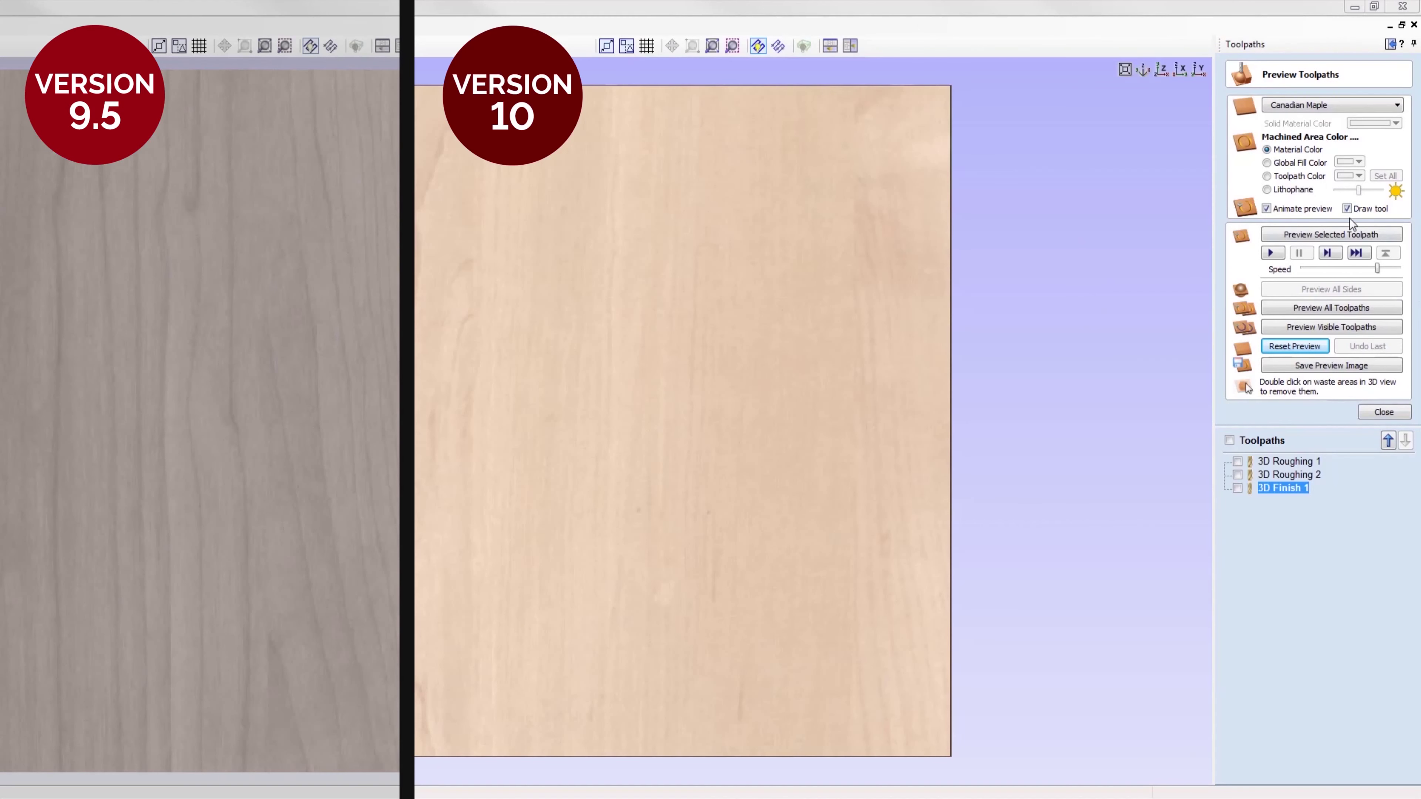
- Preview the 3D Finish 1 toolpath carving the discus thrower relief into maple
left_click(1353, 234)
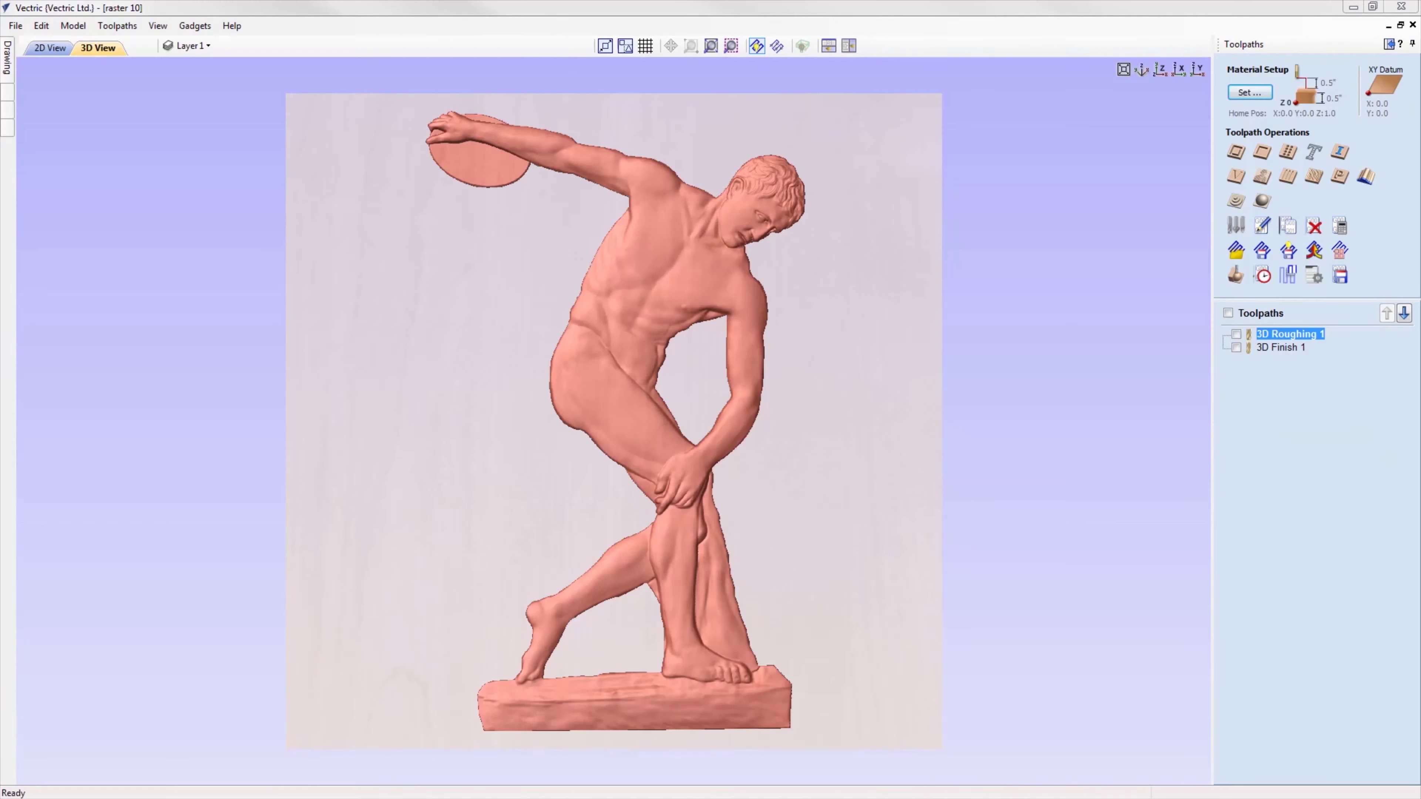
- In 3D Roughing 1, try raster direction Along Y, then set it back to Along X
double_click(1313, 332)
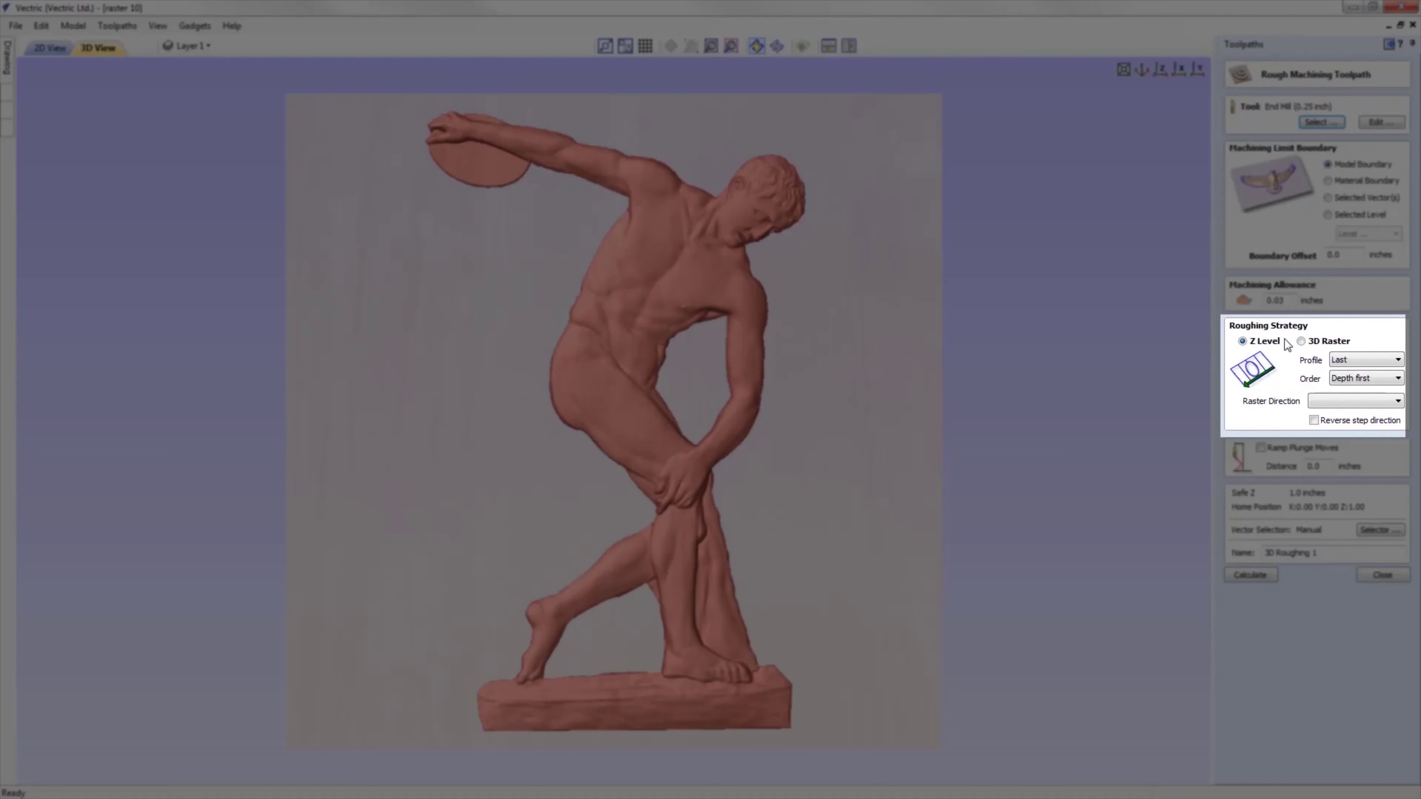
left_click(1329, 402)
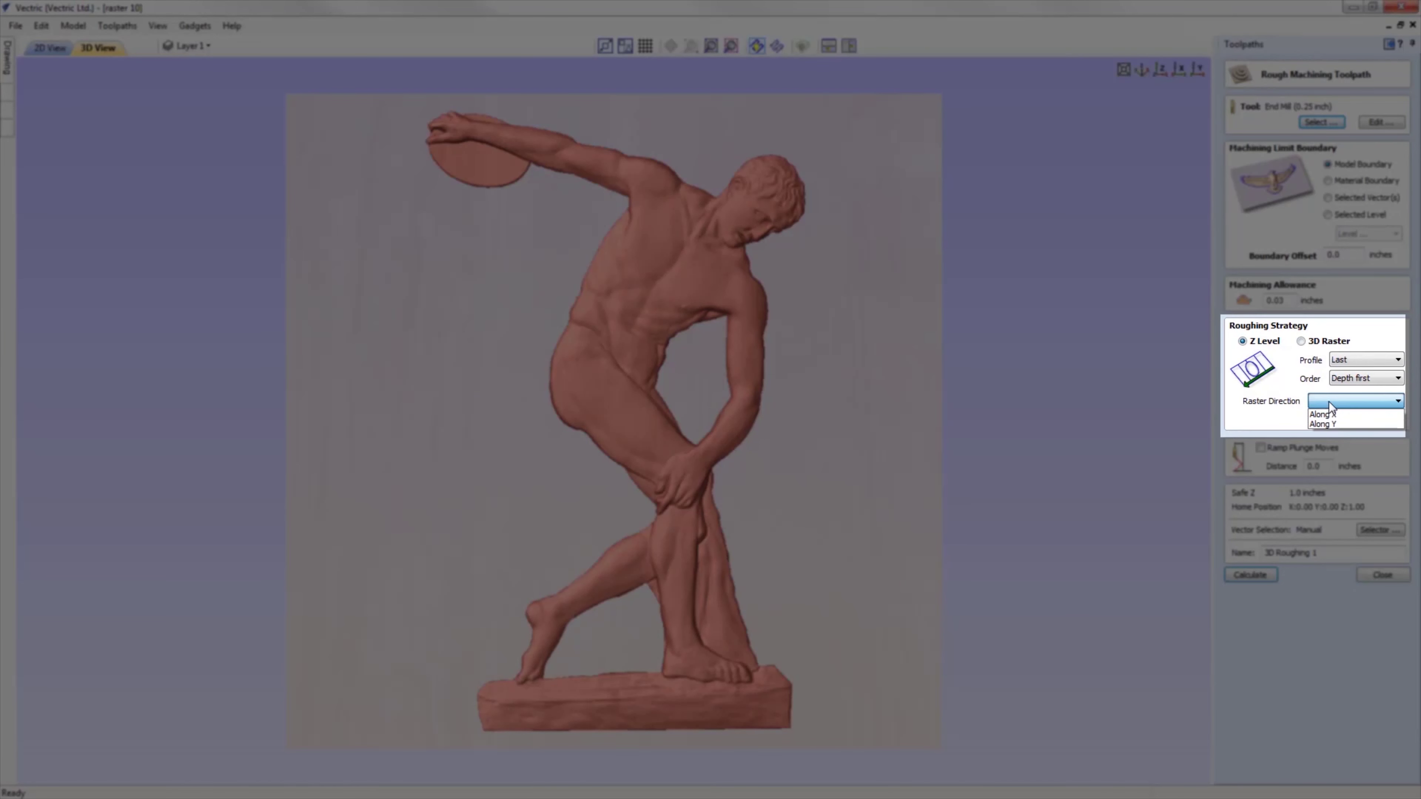
left_click(1342, 413)
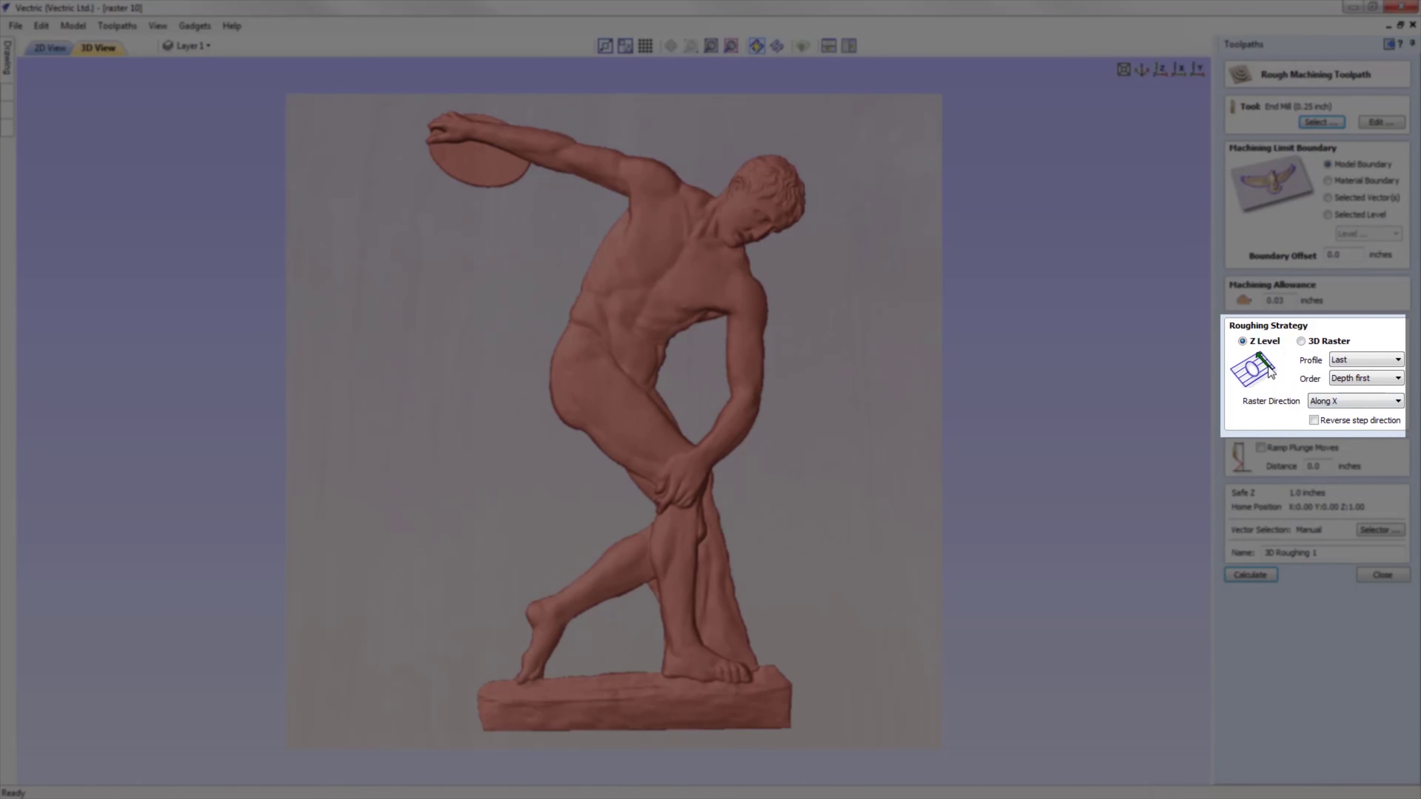
left_click(1328, 402)
left_click(1340, 423)
left_click(1337, 405)
left_click(1339, 410)
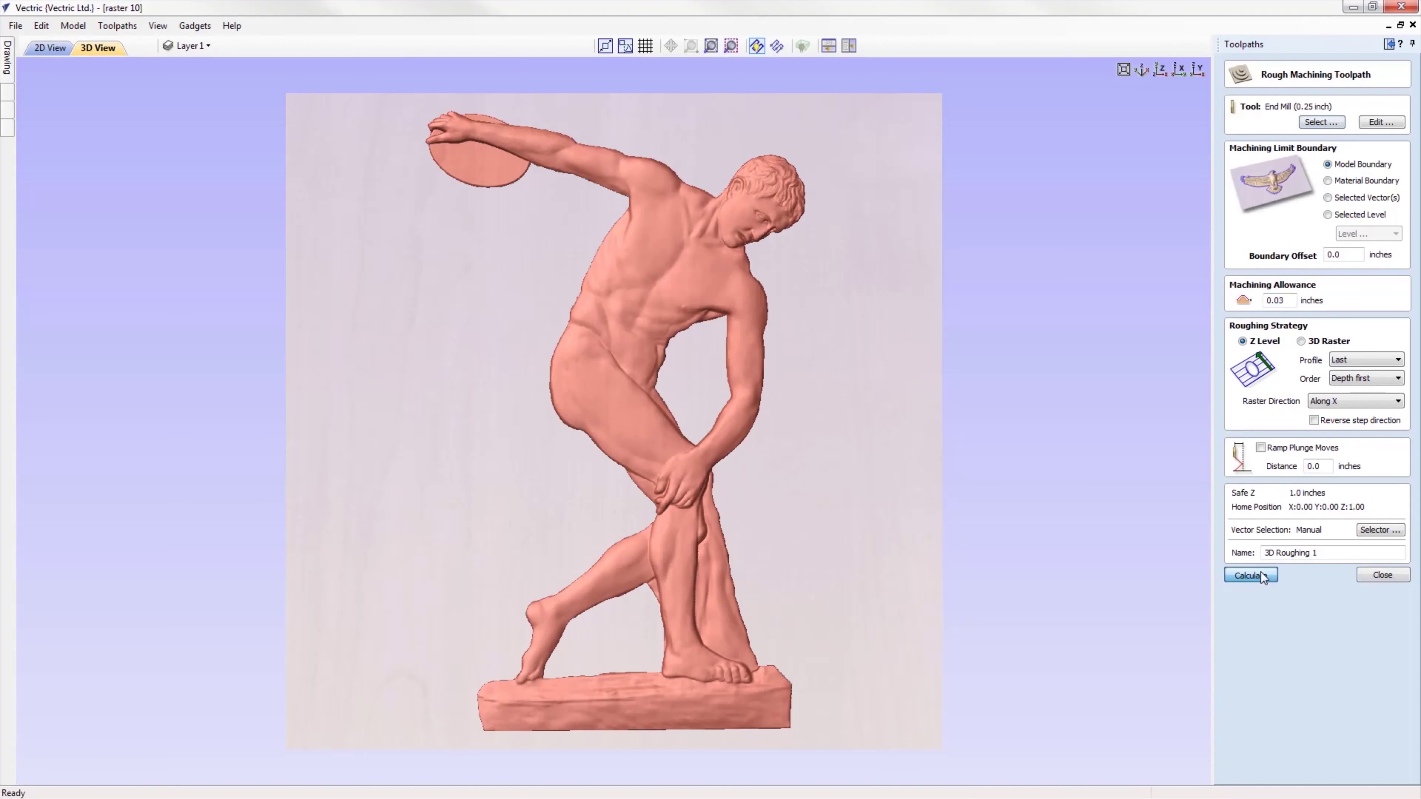
- Recalculate the roughing toolpath and simulate it at maximum speed
left_click(1261, 574)
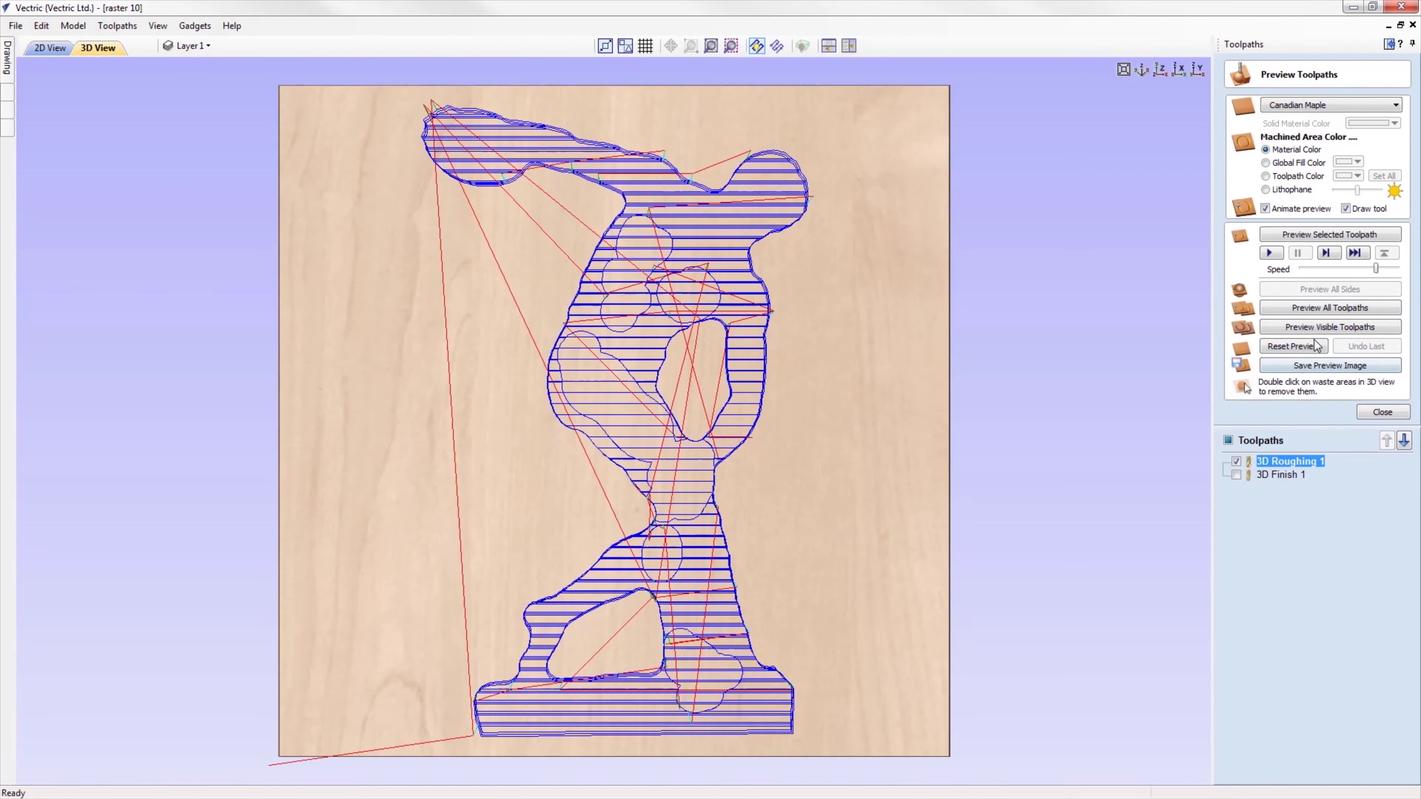
left_click_drag(1376, 268, 1398, 268)
left_click(1381, 237)
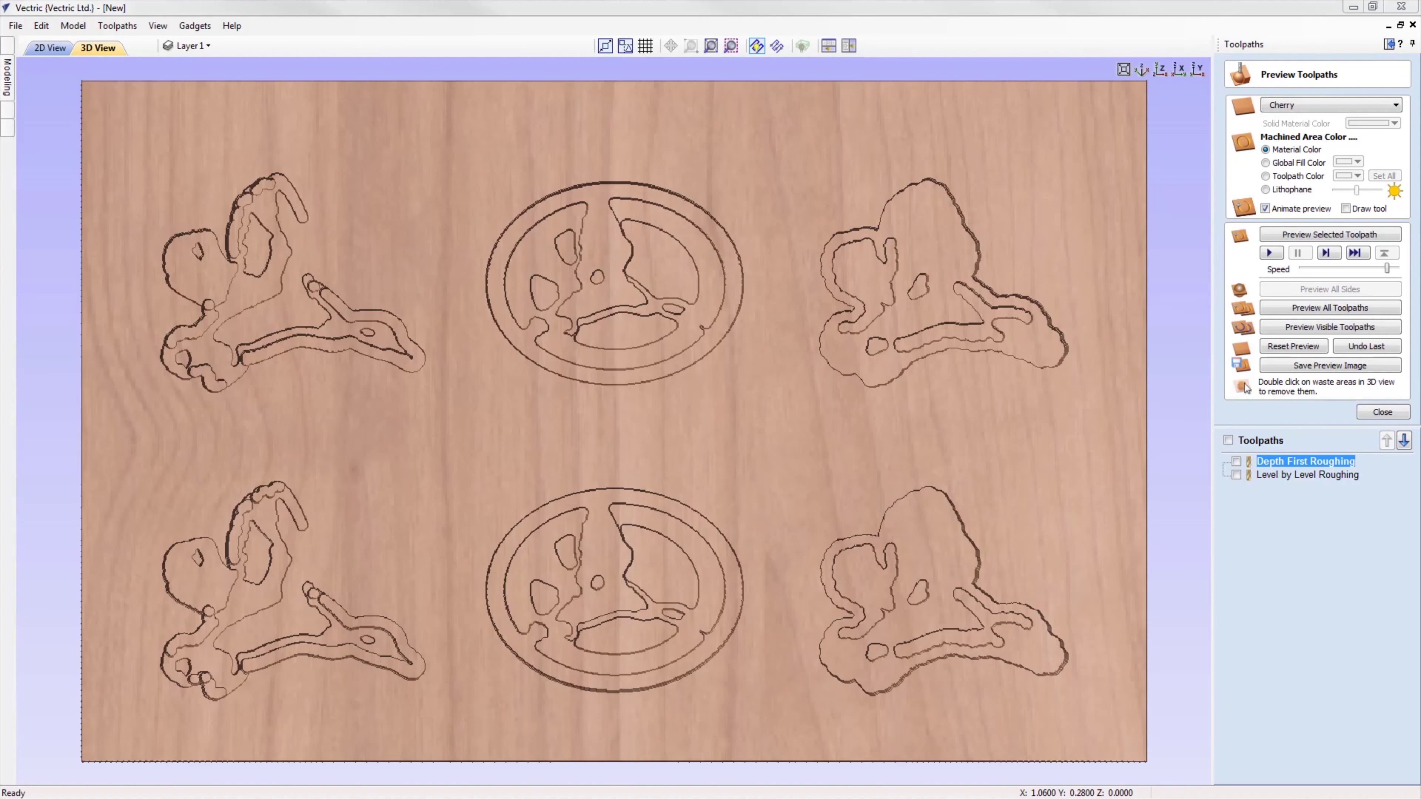
- Reset the preview, recalculate Depth First Roughing with Depth first order, and preview all toolpaths
left_click(1297, 351)
double_click(1325, 462)
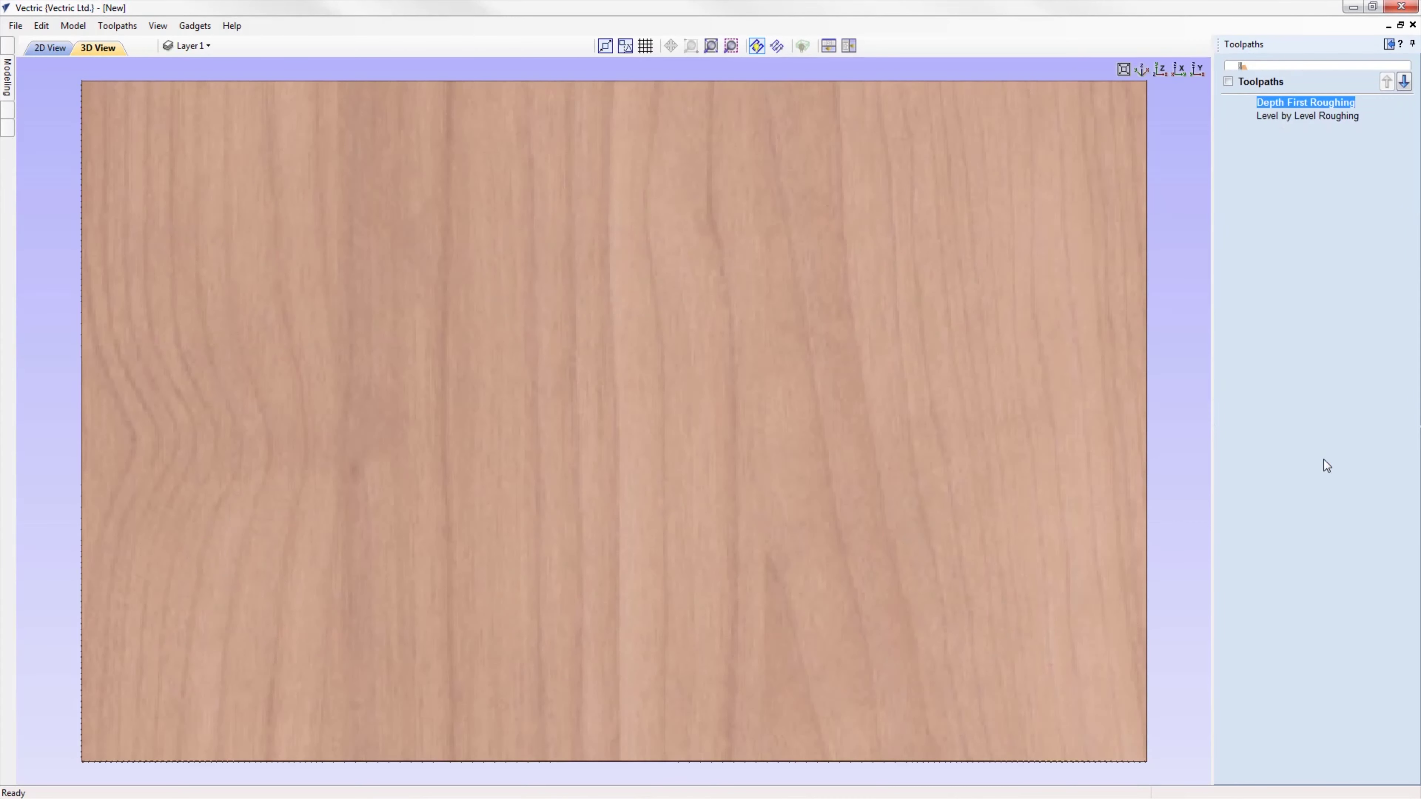
left_click(1384, 381)
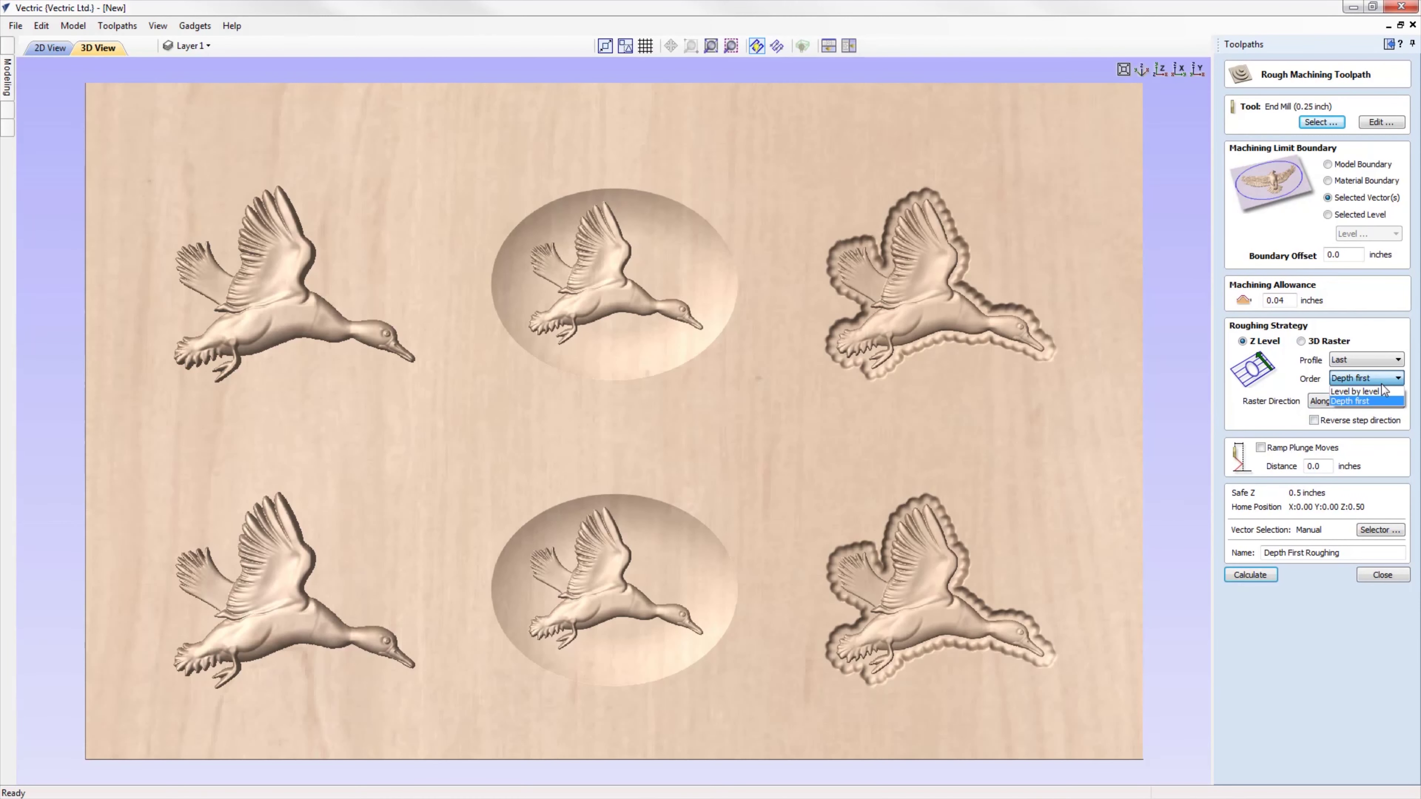
left_click(1375, 400)
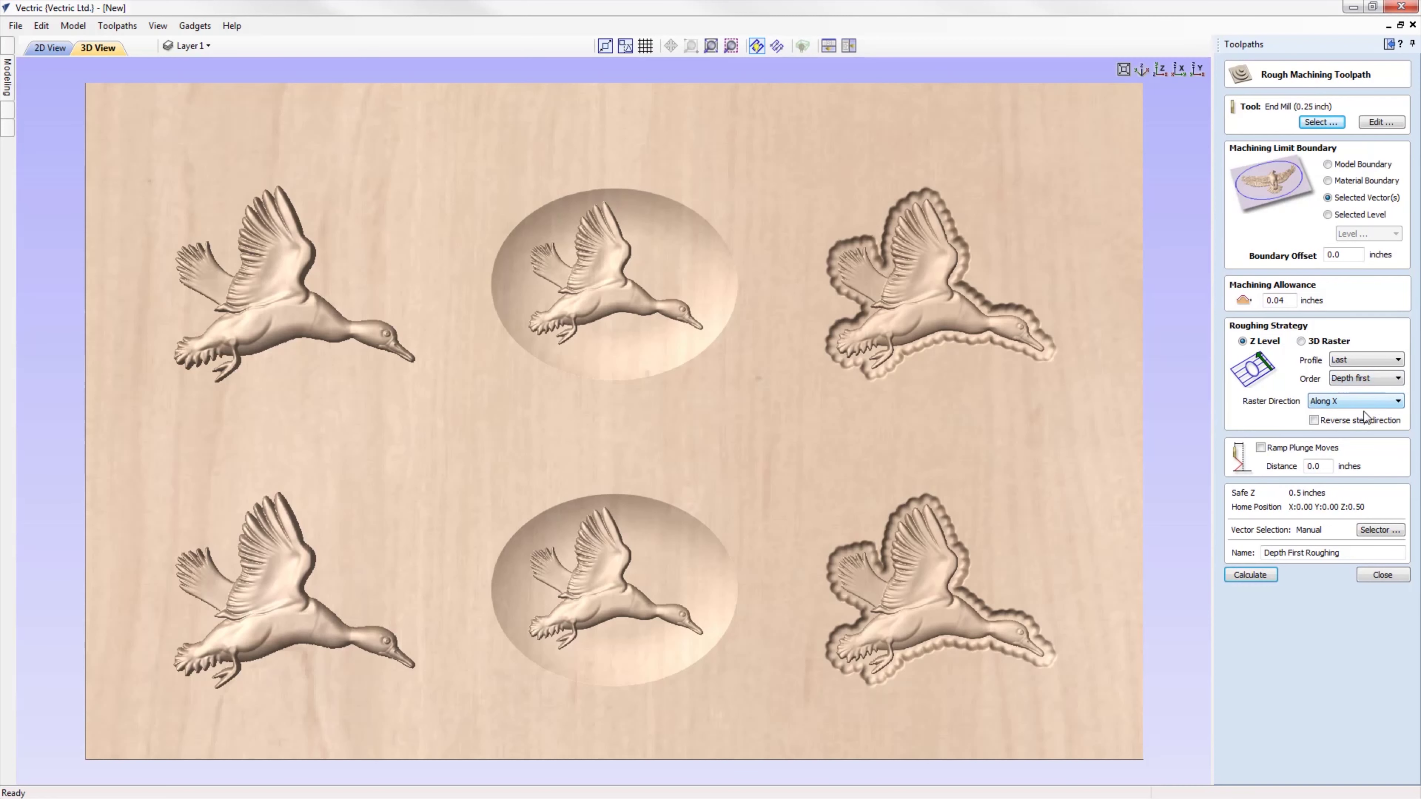
left_click(1248, 575)
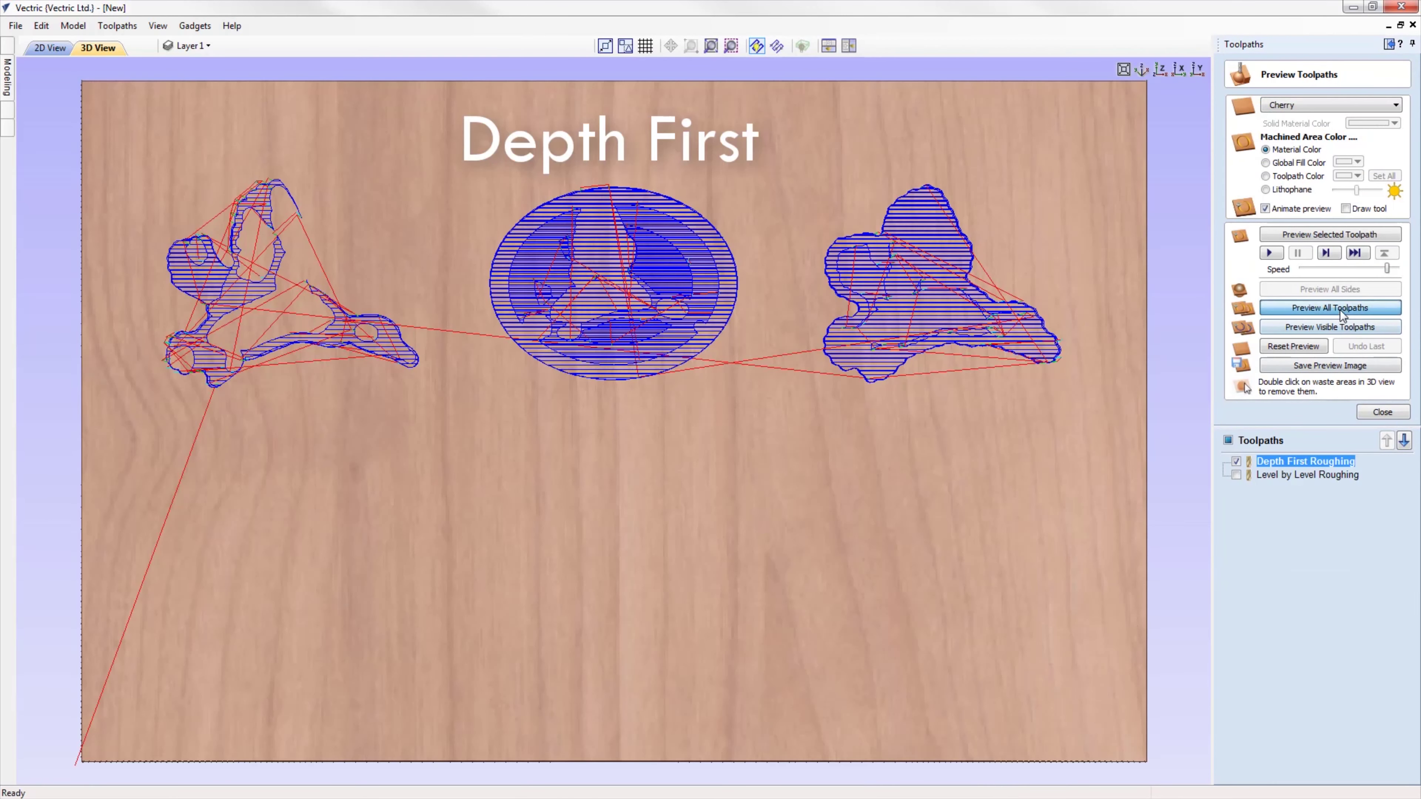
left_click(1342, 316)
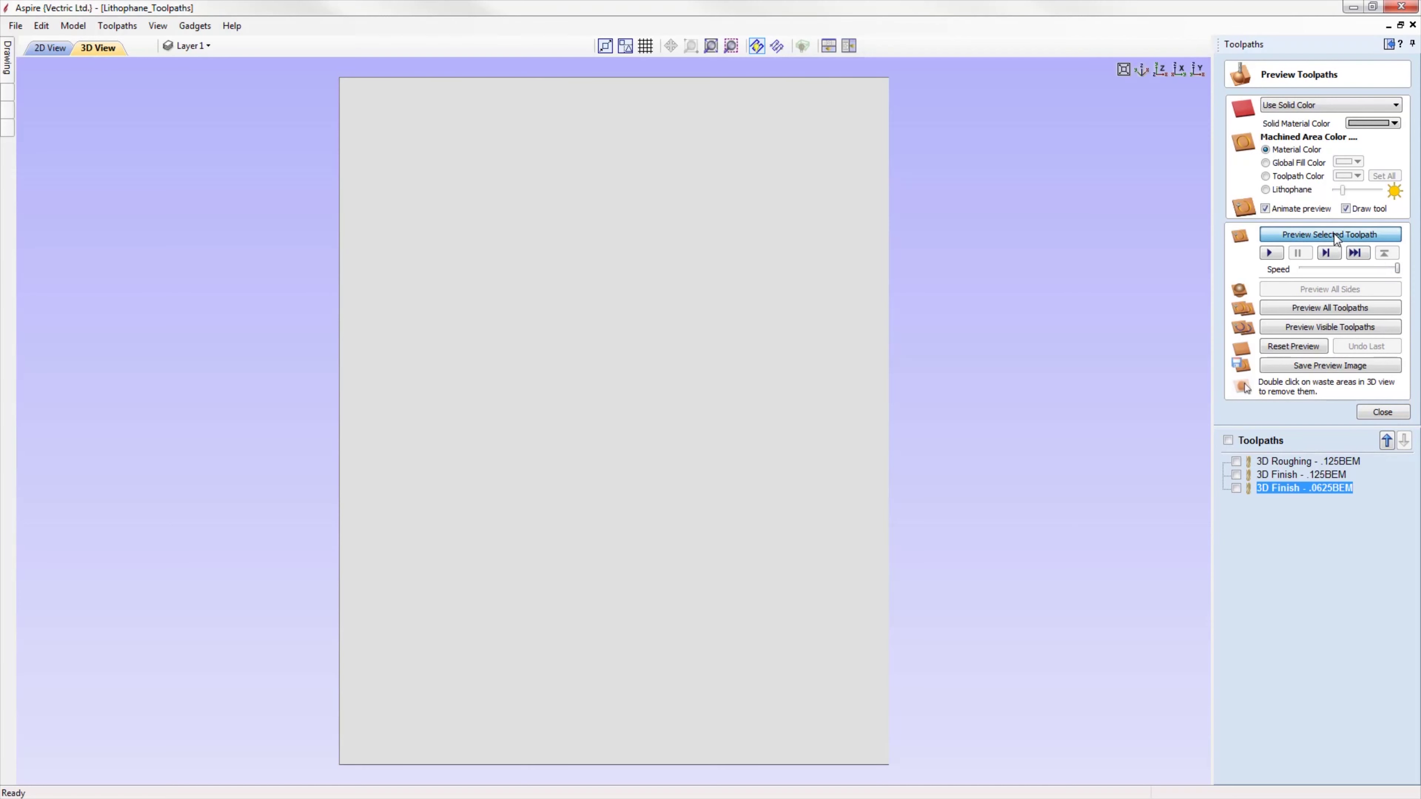
- Simulate the portrait finish, switch to Lithophane view, and fine-tune the backlight intensity slider
left_click(1336, 237)
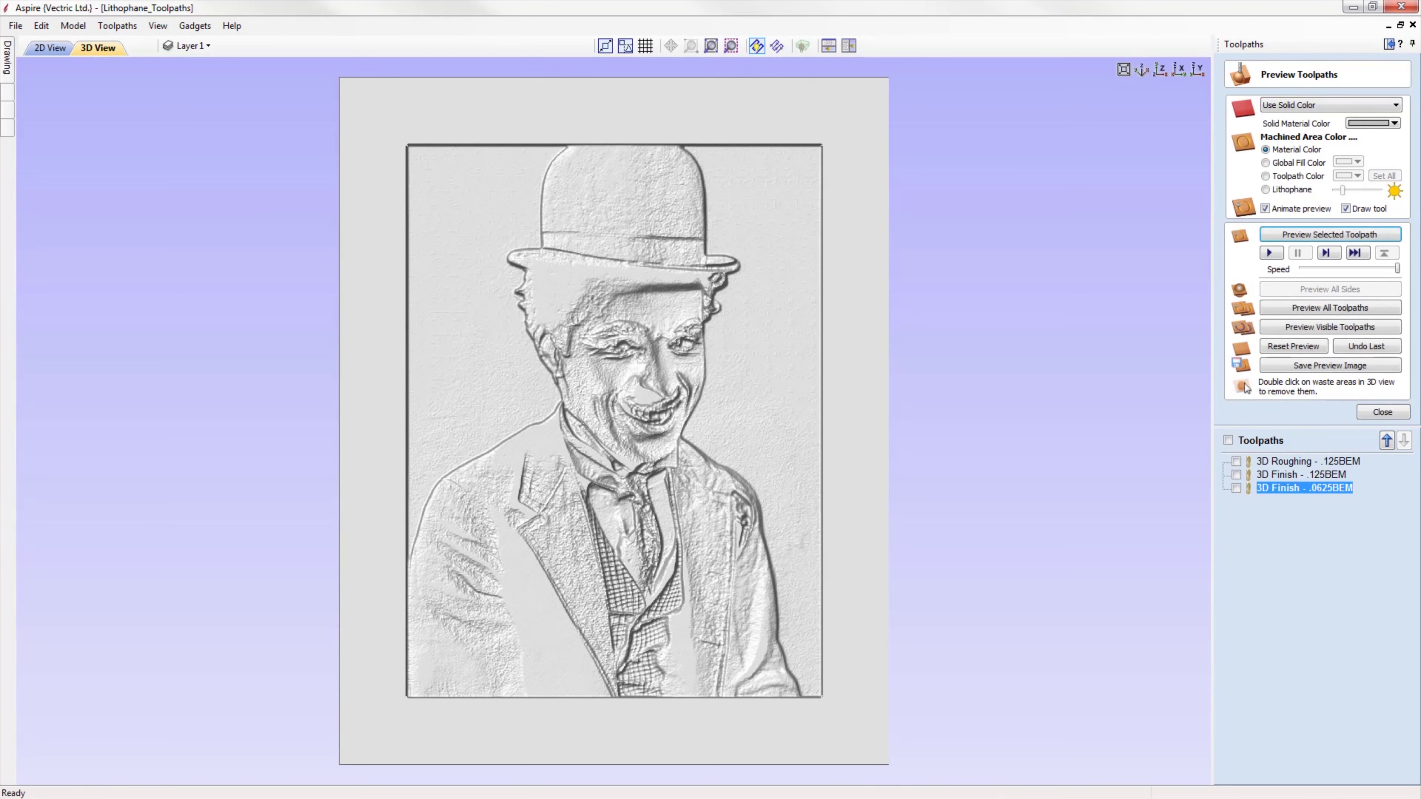
left_click(1265, 190)
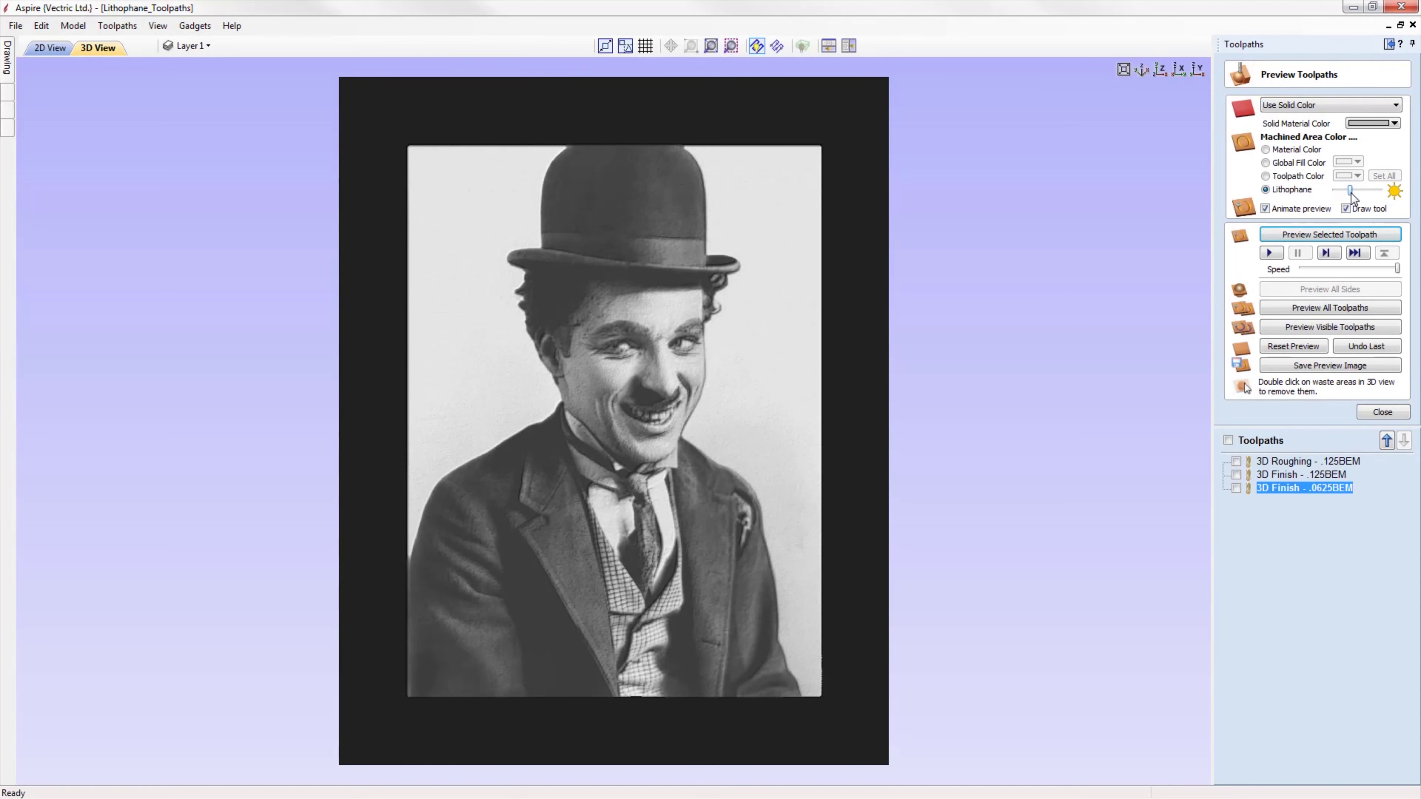
left_click(1350, 193)
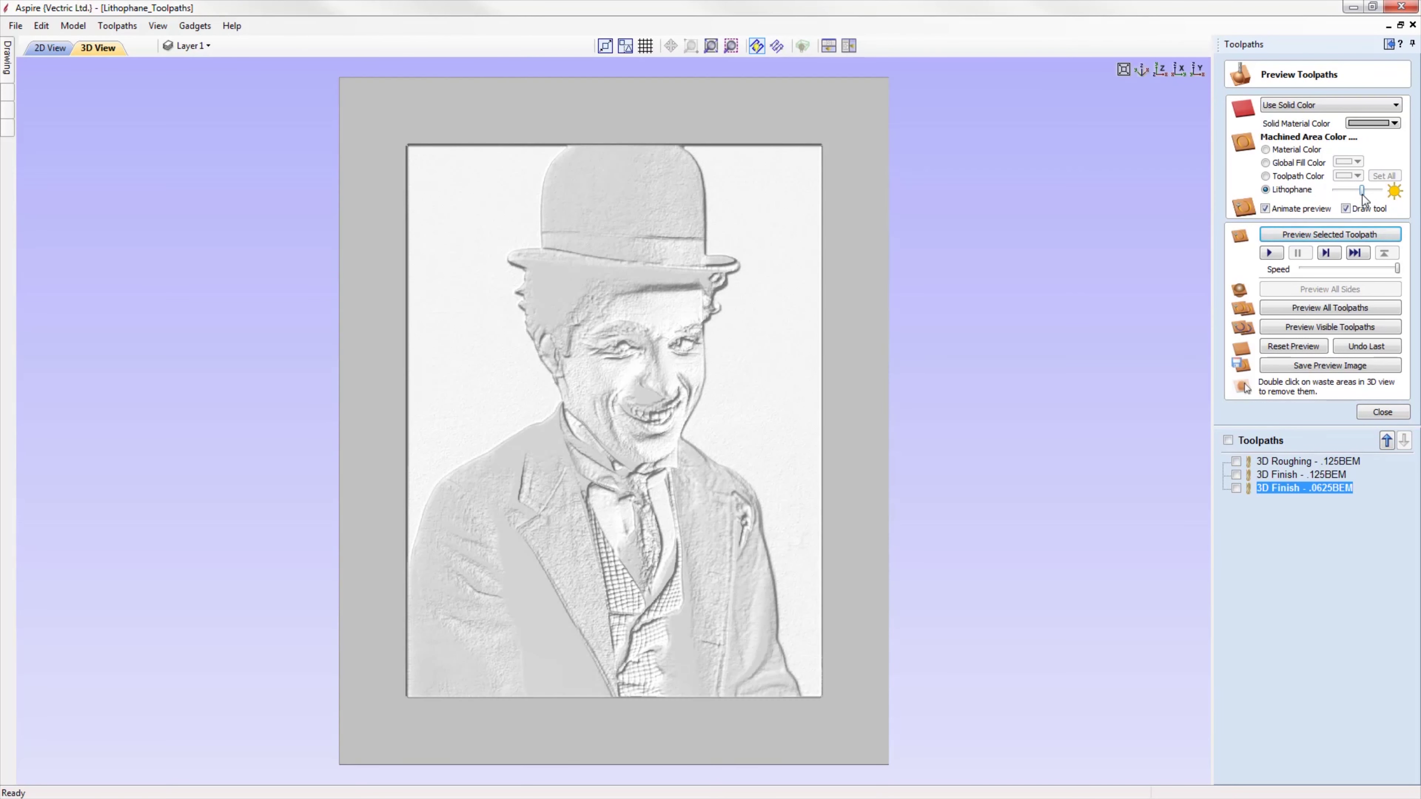
left_click_drag(1362, 194, 1366, 196)
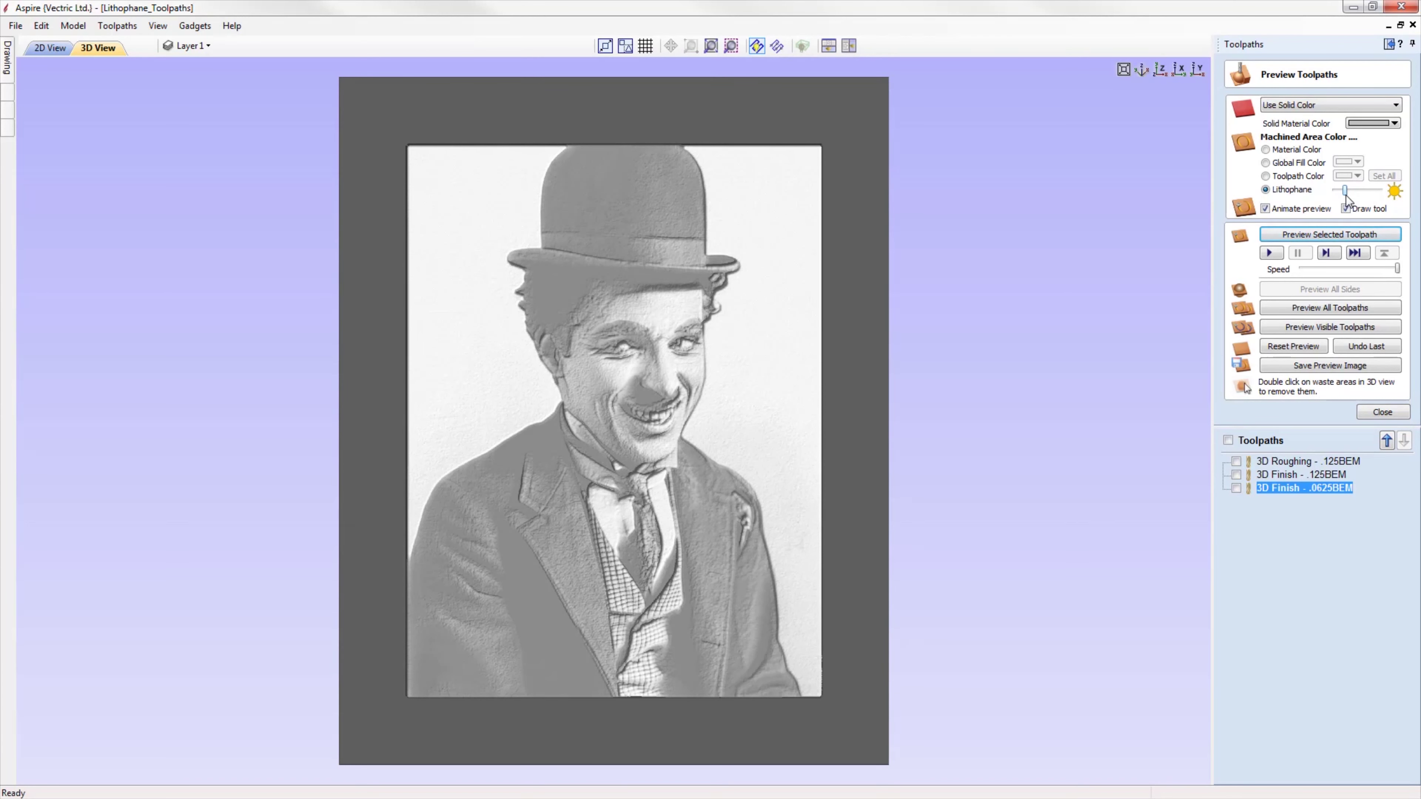
left_click_drag(1345, 195, 1342, 195)
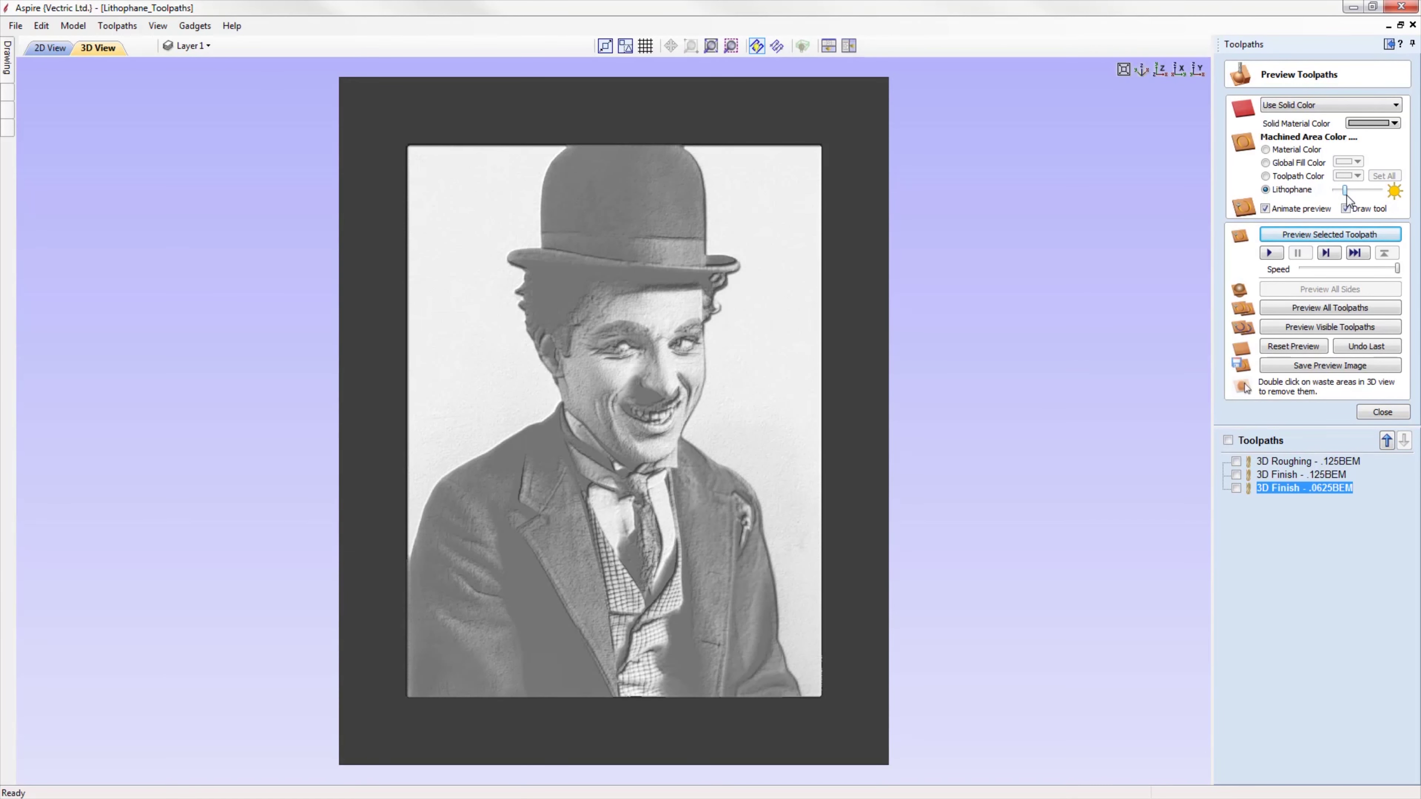
left_click_drag(1345, 191, 1347, 197)
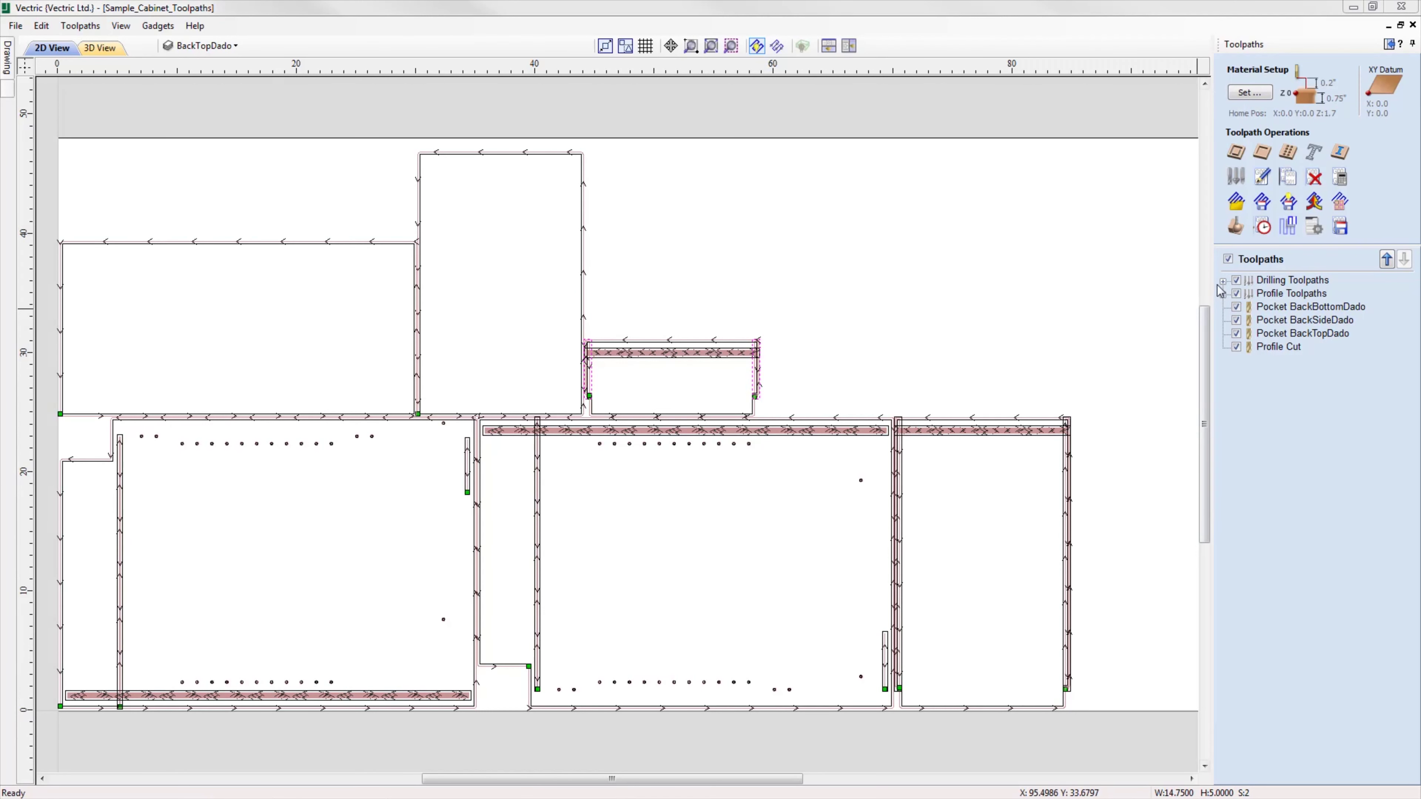
- Group the pocket dado toolpaths into a new group named 'Pocket Toolpaths'
left_click(1224, 281)
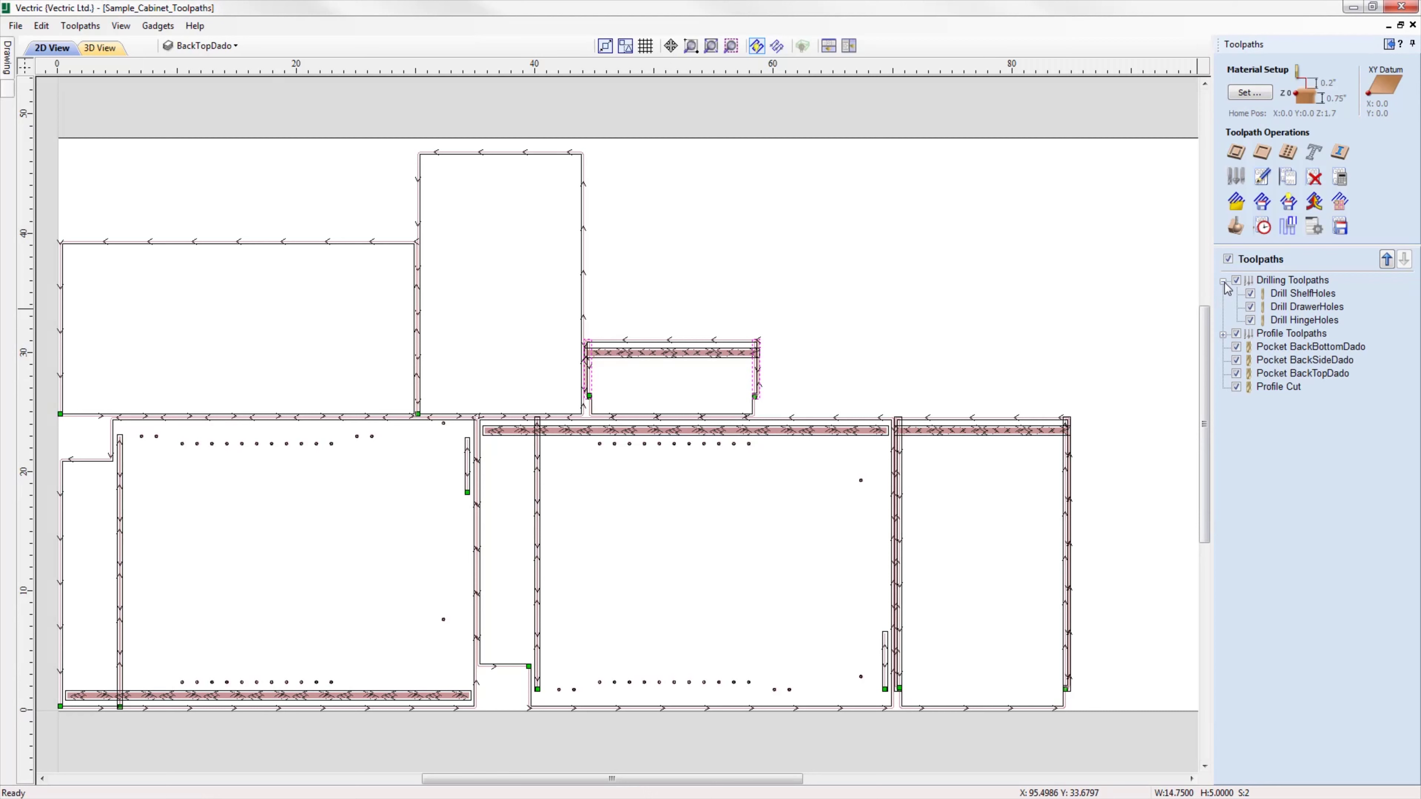
left_click(1224, 335)
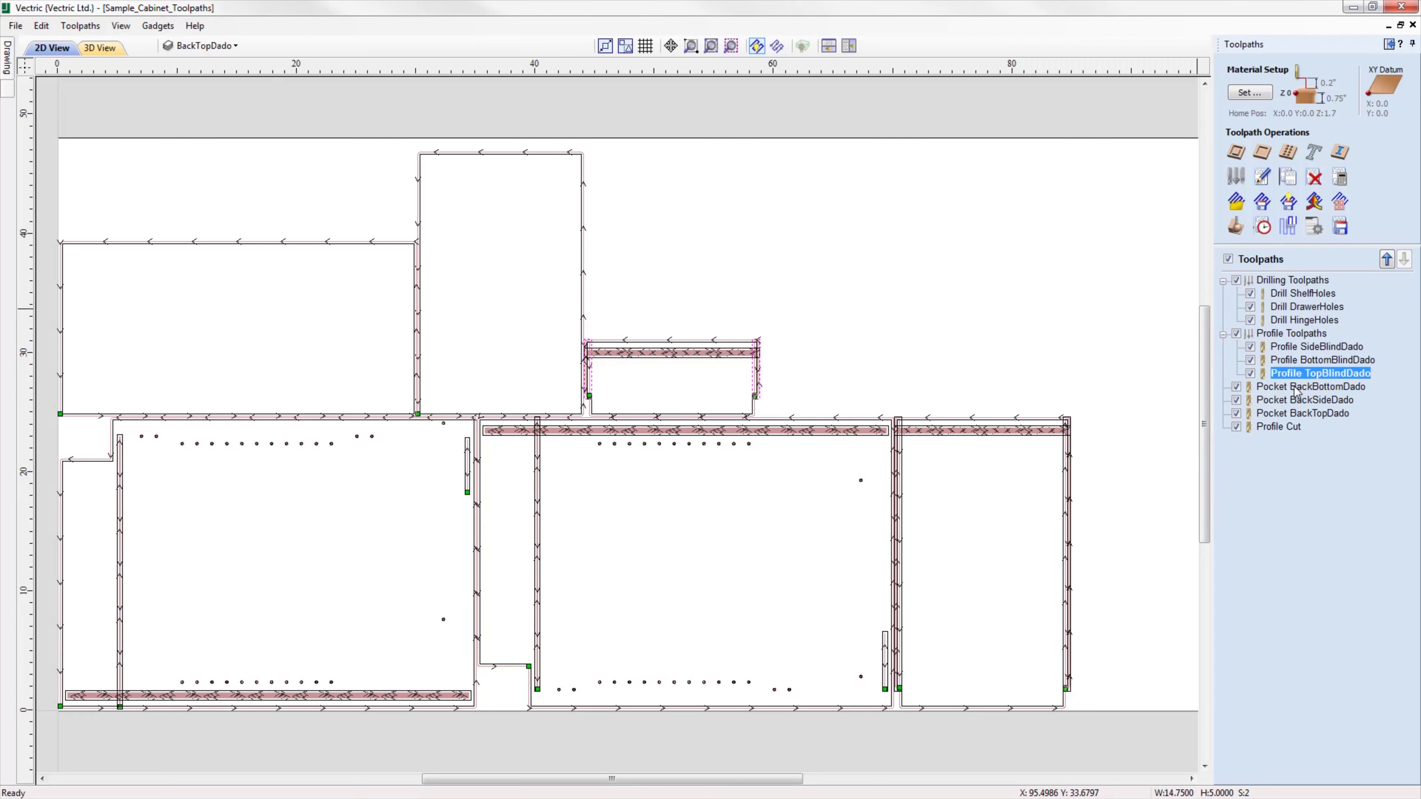
right_click(1282, 389)
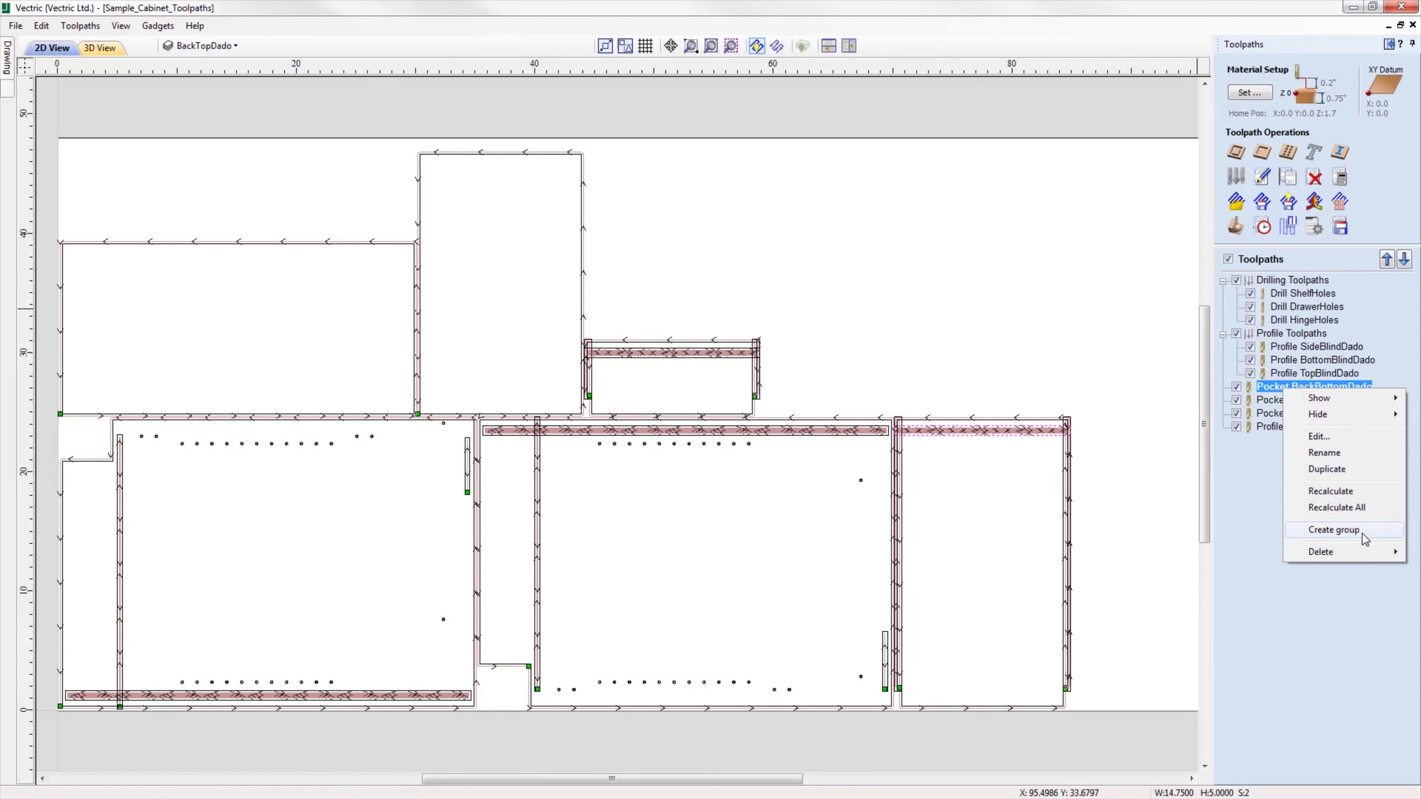
left_click(1362, 531)
right_click(1277, 388)
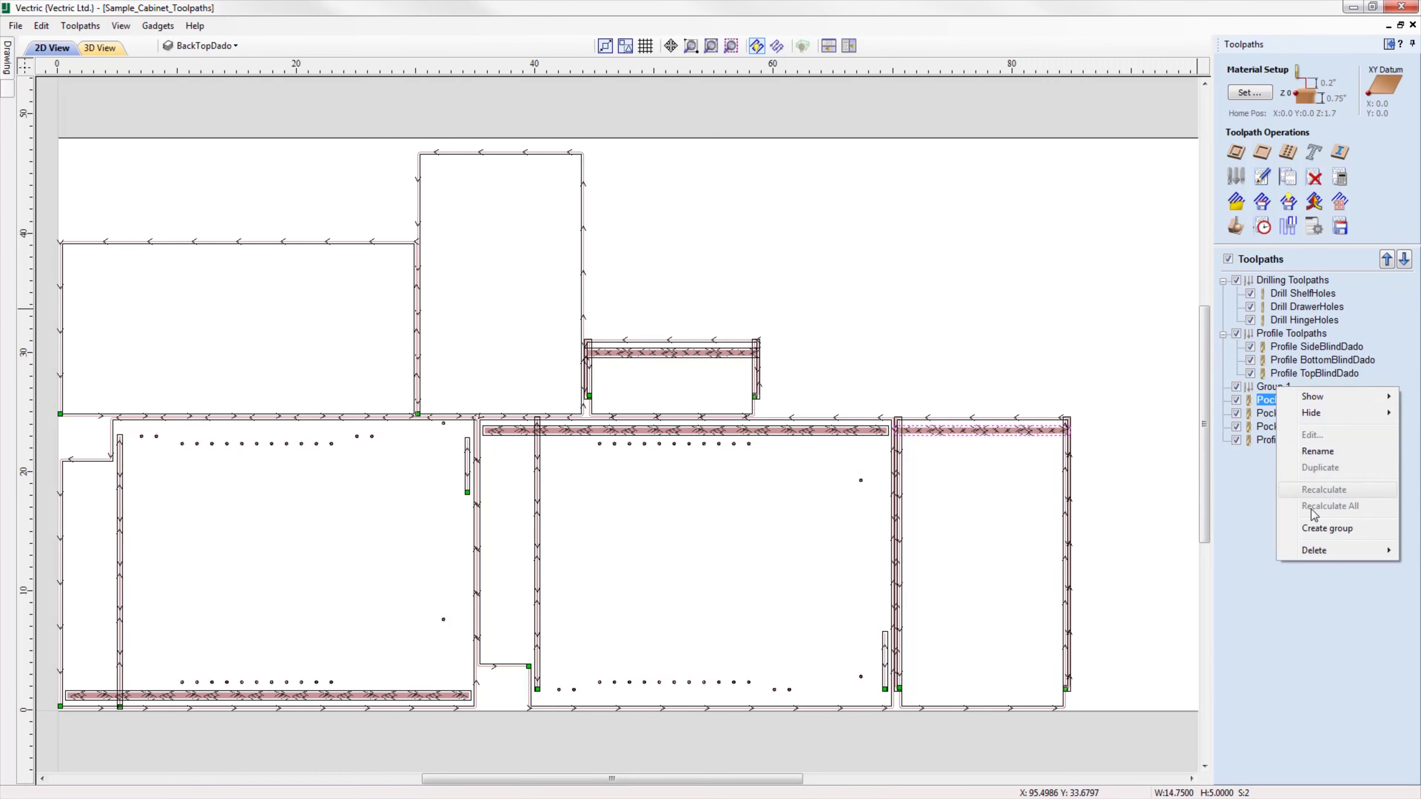
left_click(1322, 455)
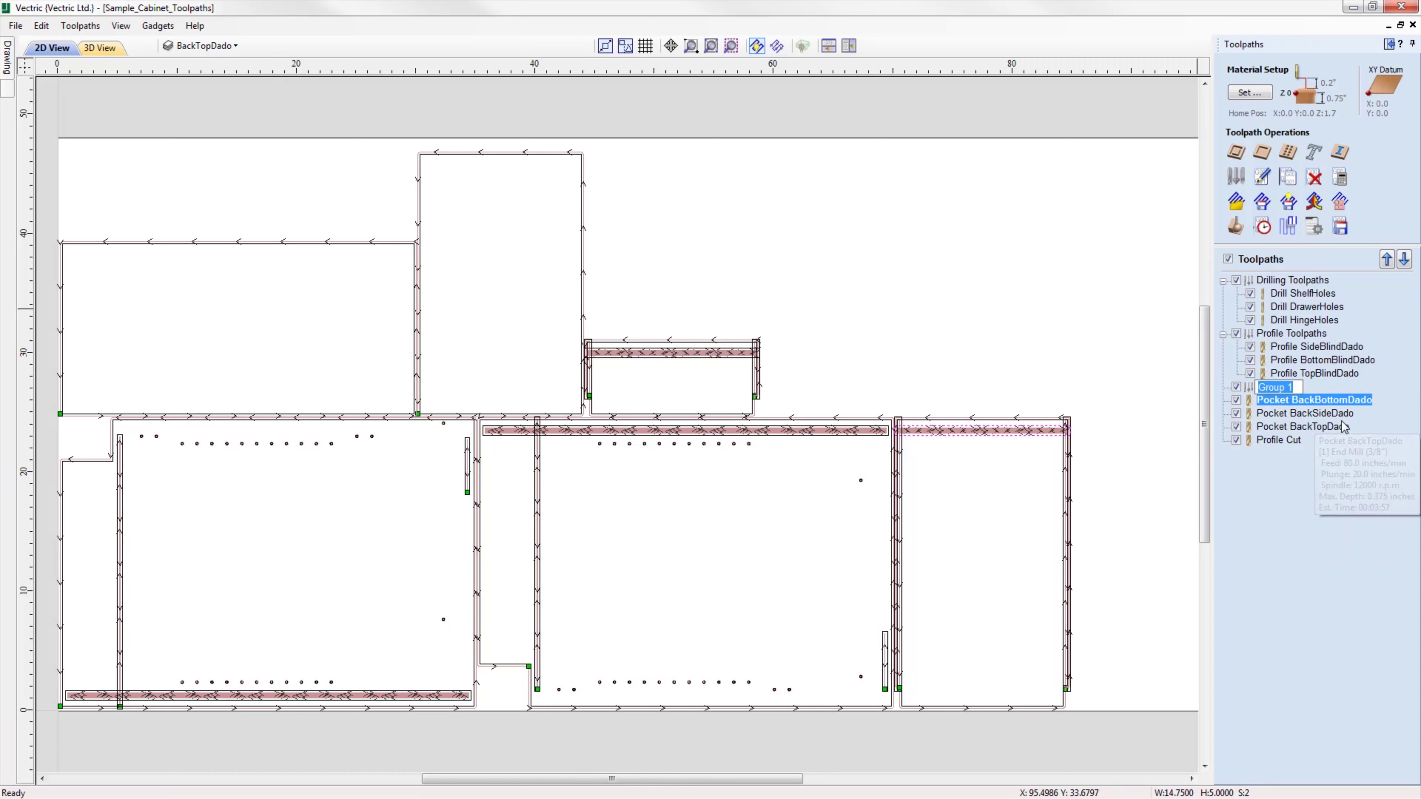
type("Pocket Toolpaths")
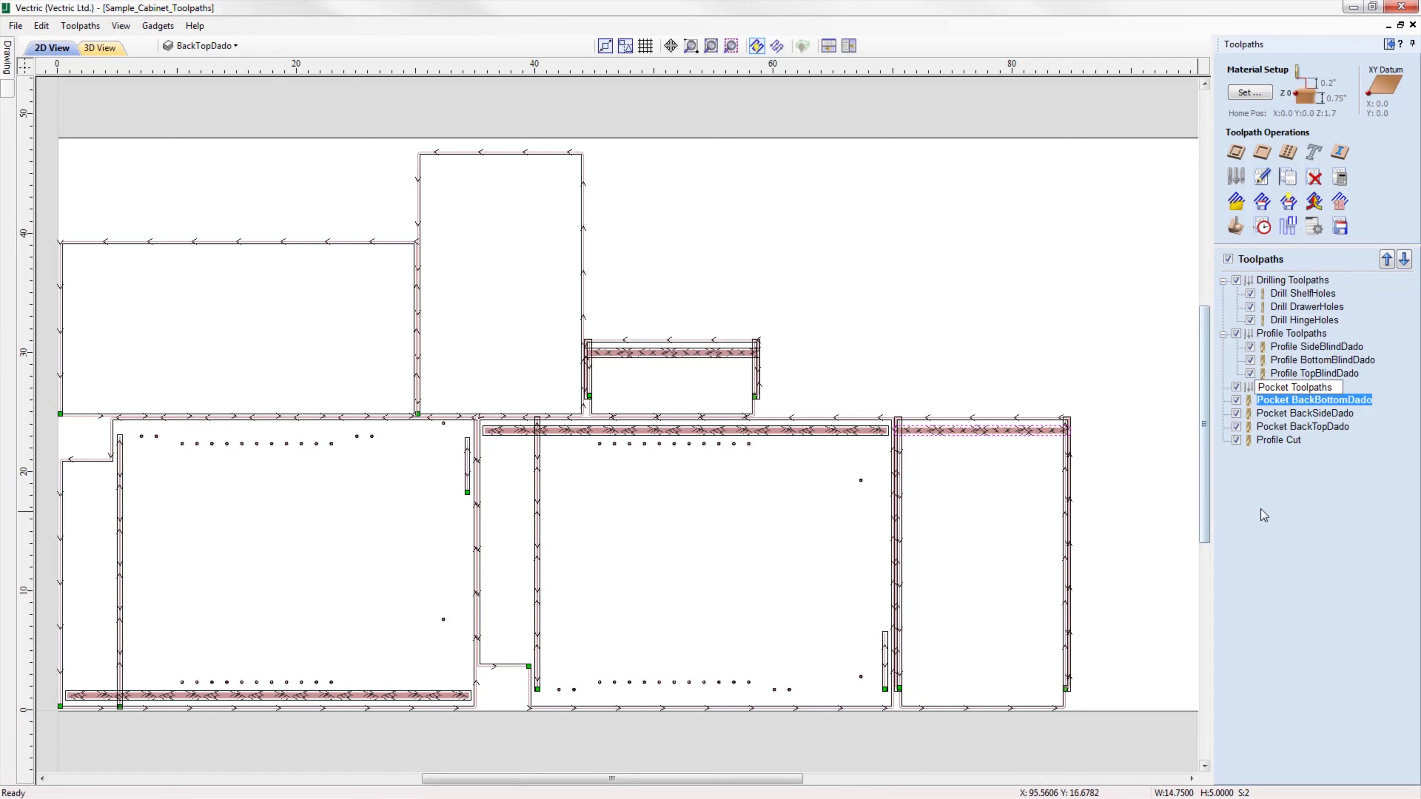
key("Return")
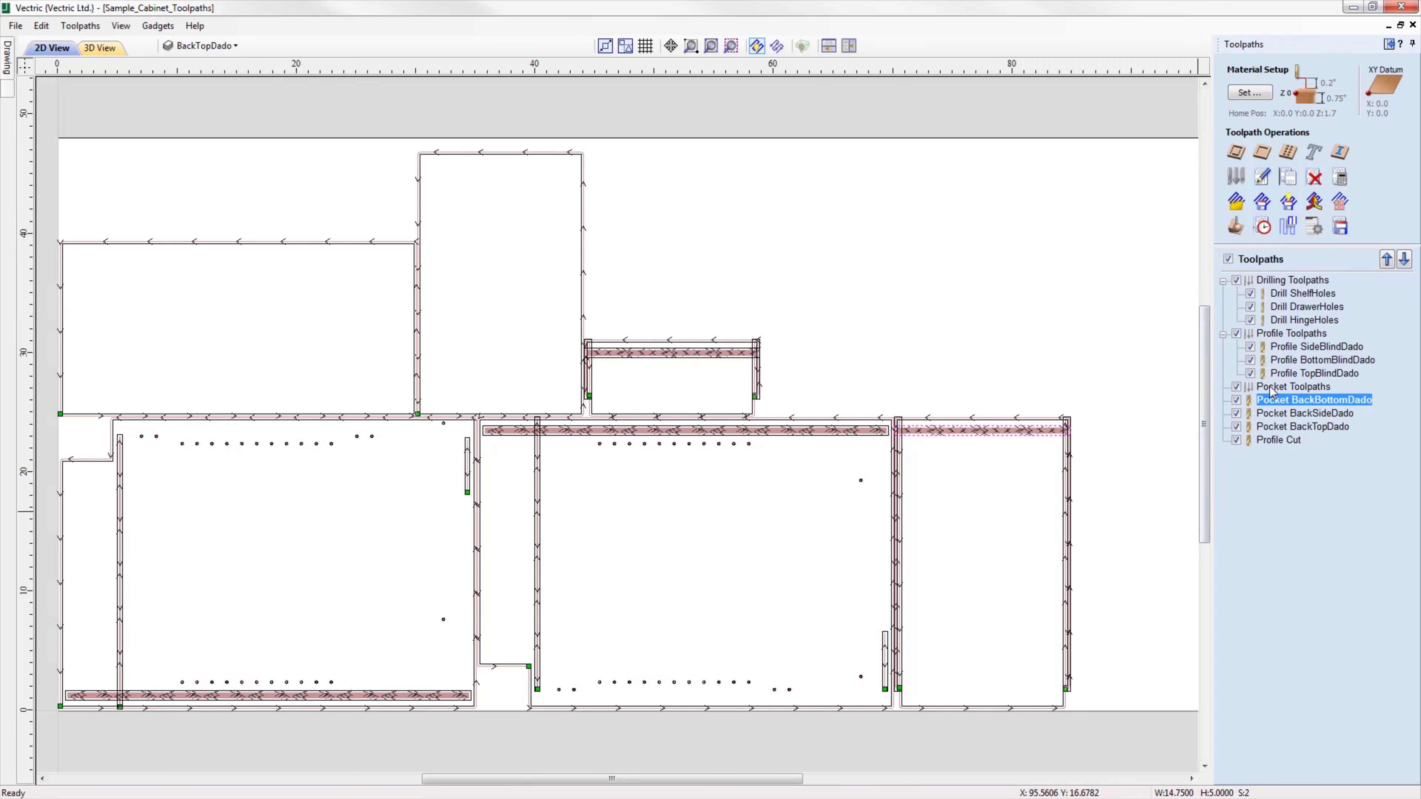
left_click_drag(1274, 407, 1309, 421)
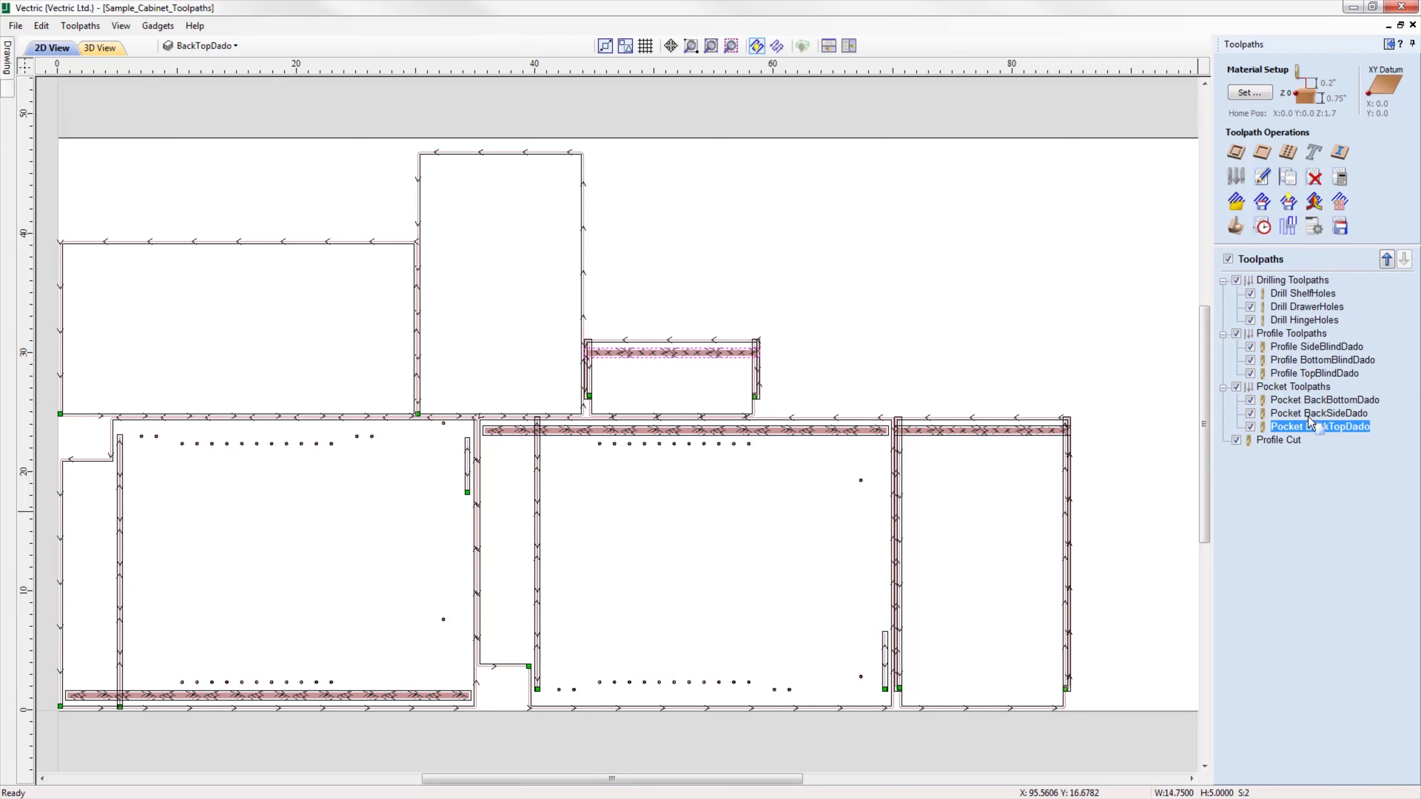
- Delete the Pocket Toolpaths group but keep its toolpaths
right_click(1298, 393)
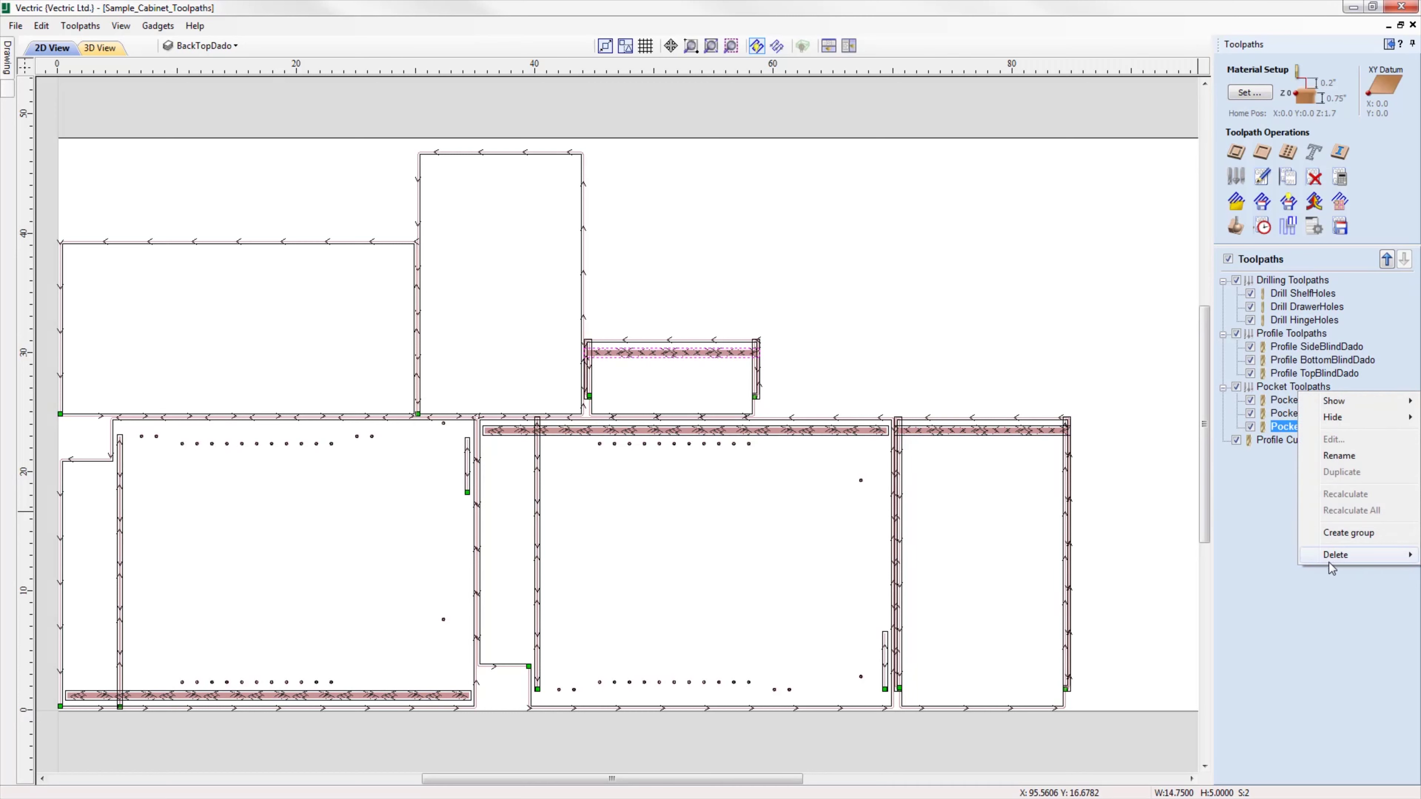
mouse_move(1334, 557)
left_click(1261, 557)
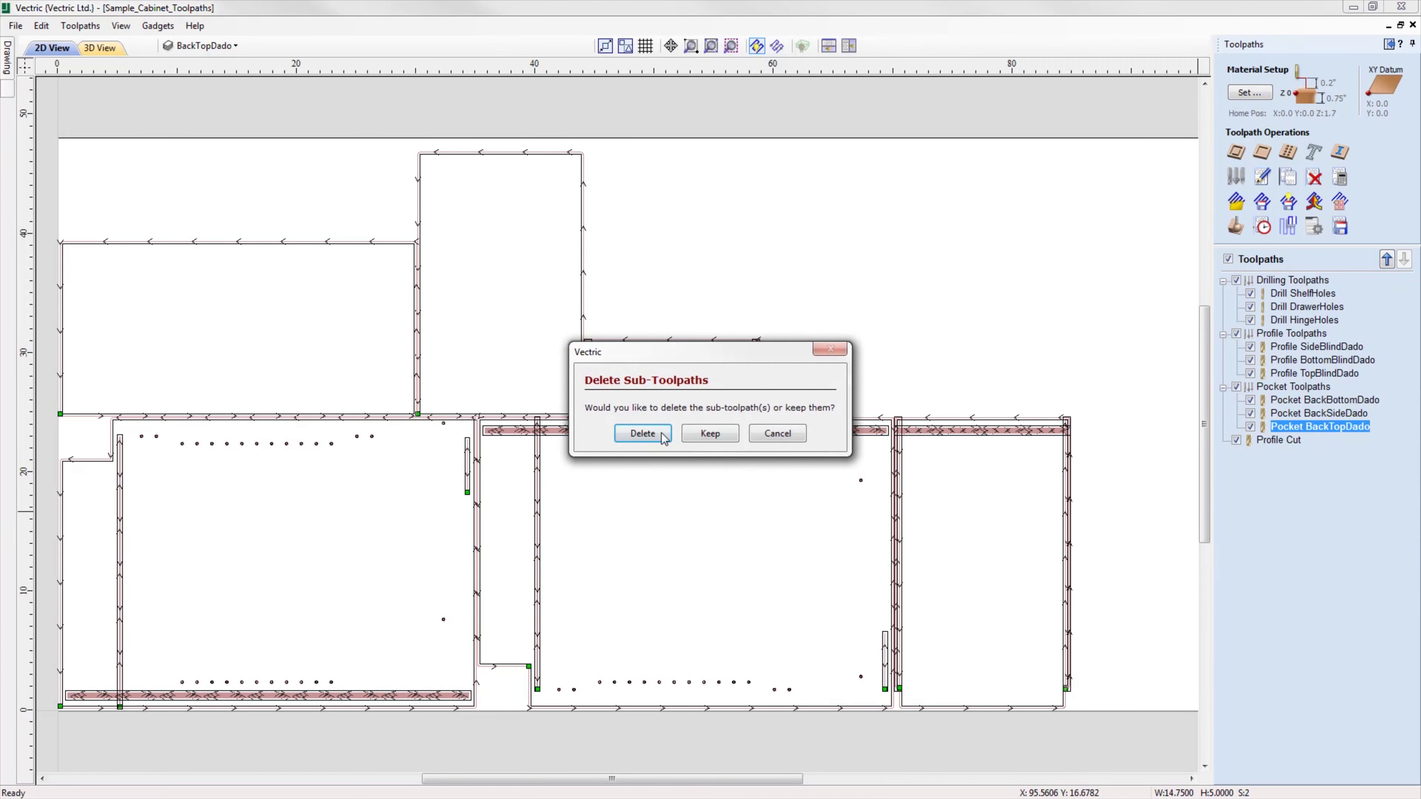
left_click(713, 434)
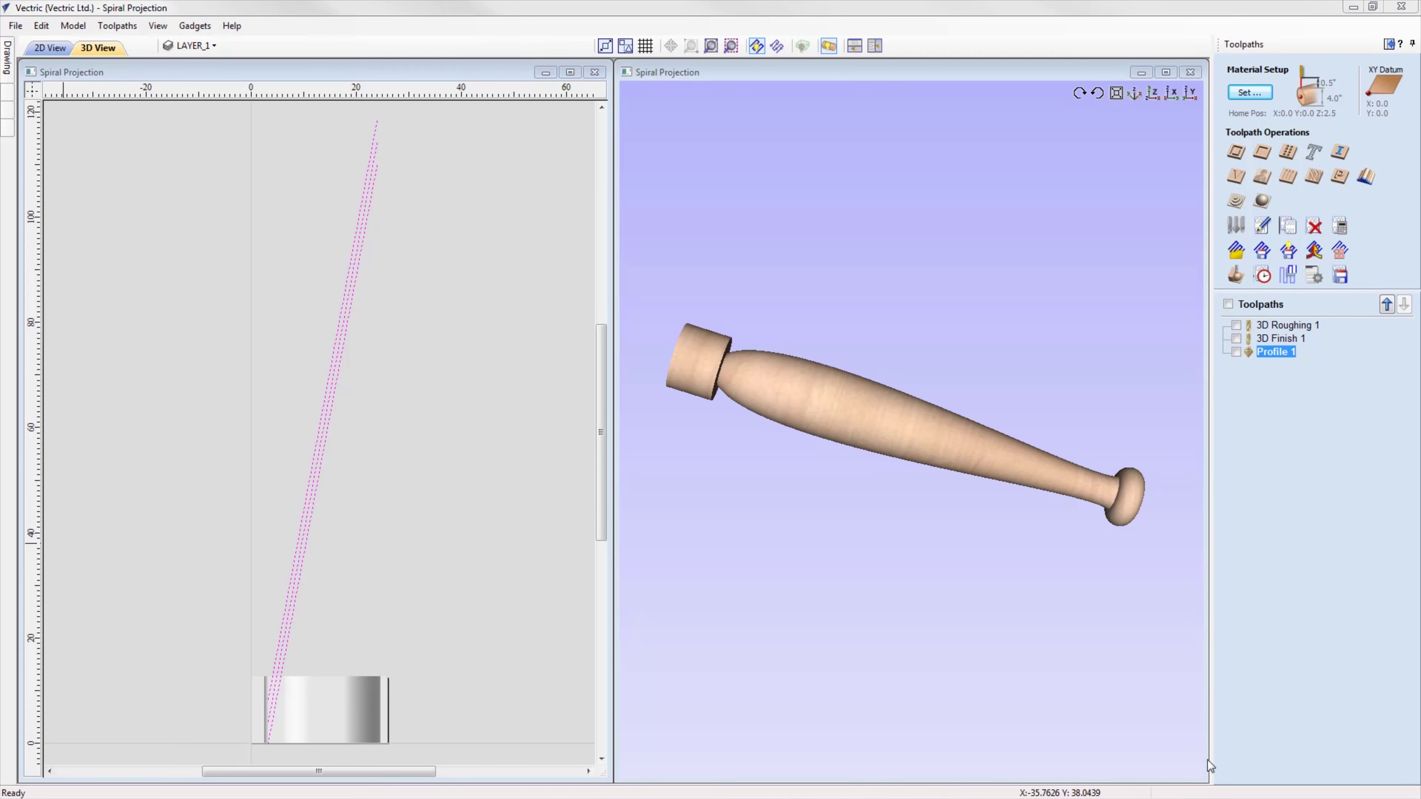
- Display the Profile 1 spiral toolpath around the spindle and simulate its cut
double_click(1271, 354)
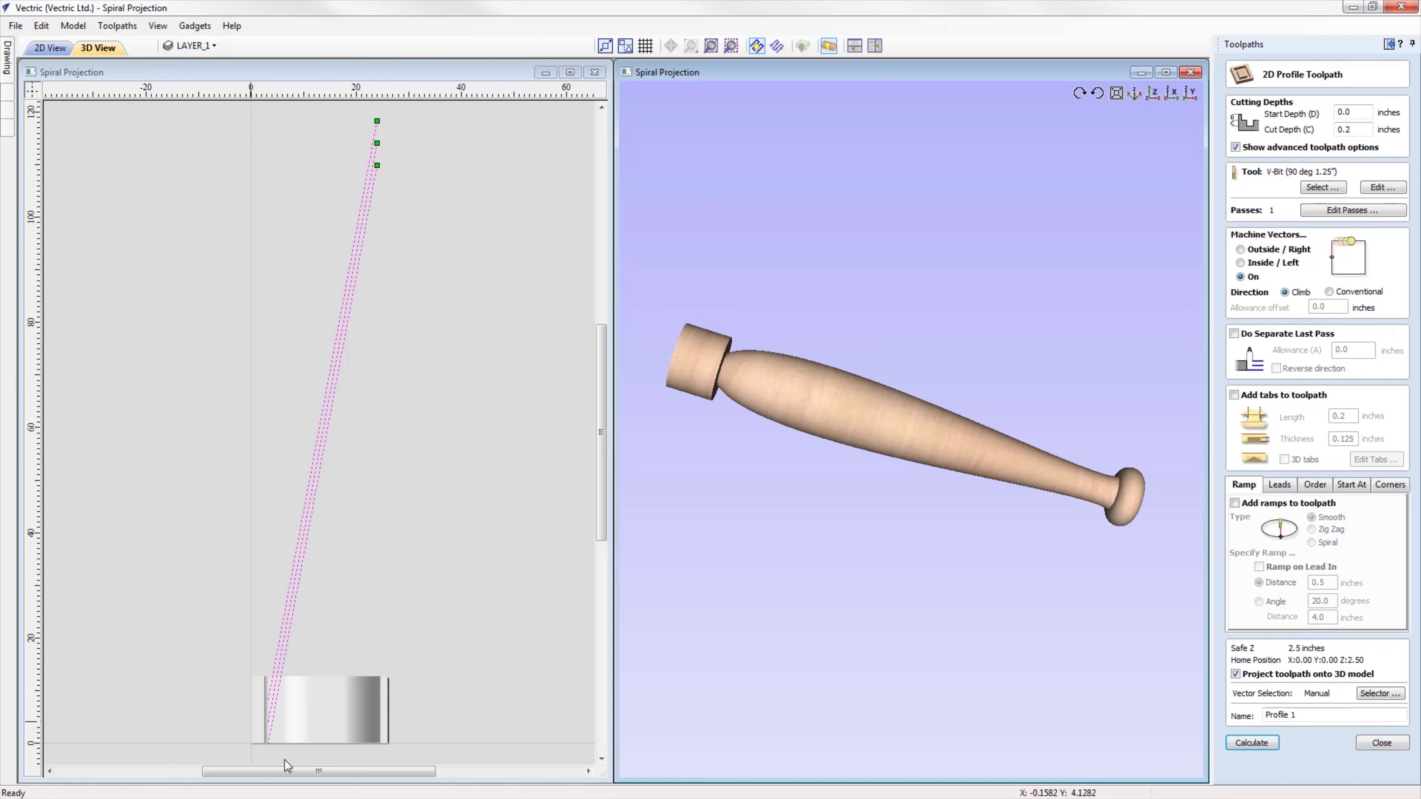
left_click(1251, 743)
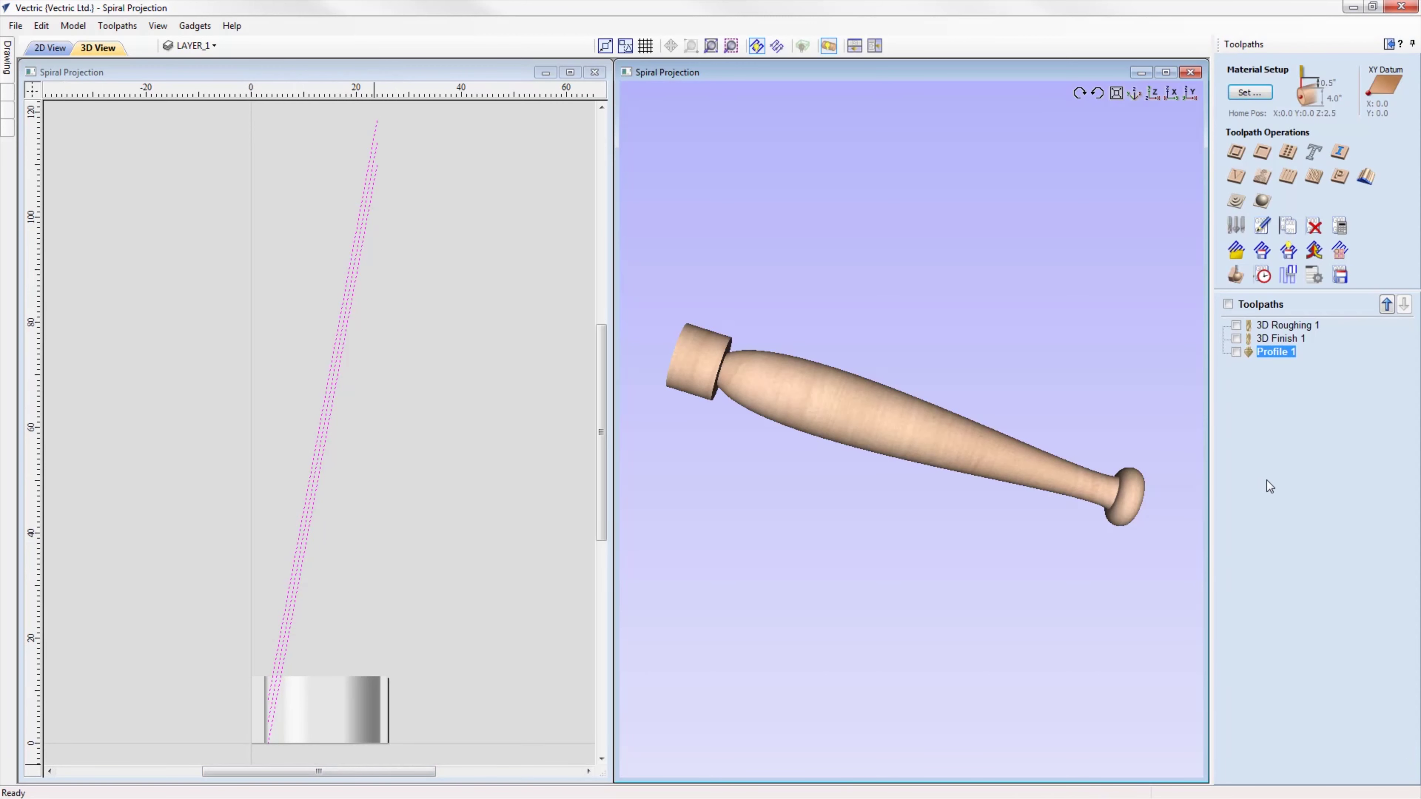
left_click(1236, 352)
left_click_drag(1040, 538, 1052, 464)
left_click(1236, 275)
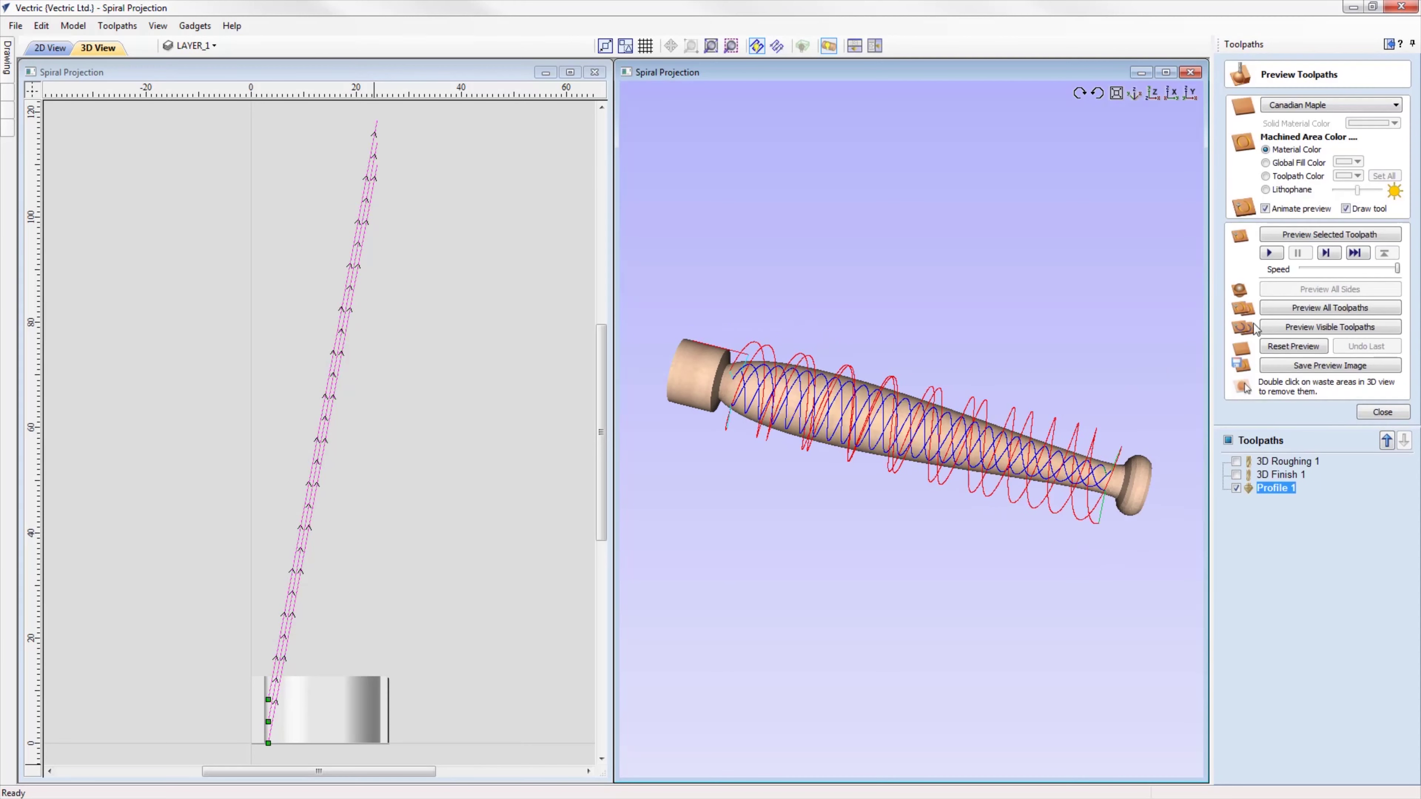
left_click(1336, 239)
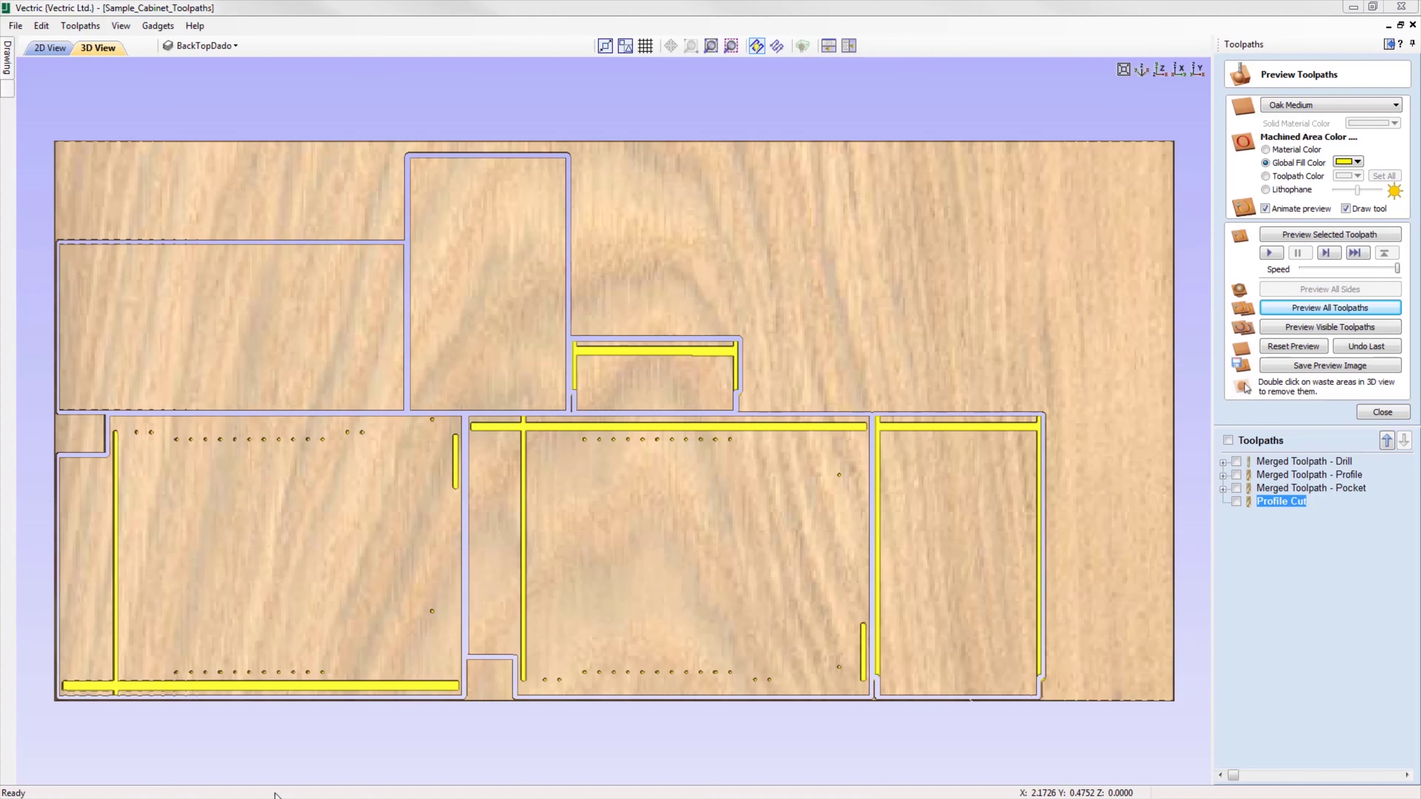
- Save Merged Toolpath - Drill as a G Code (inch) .tap file under its default name
left_click(1382, 412)
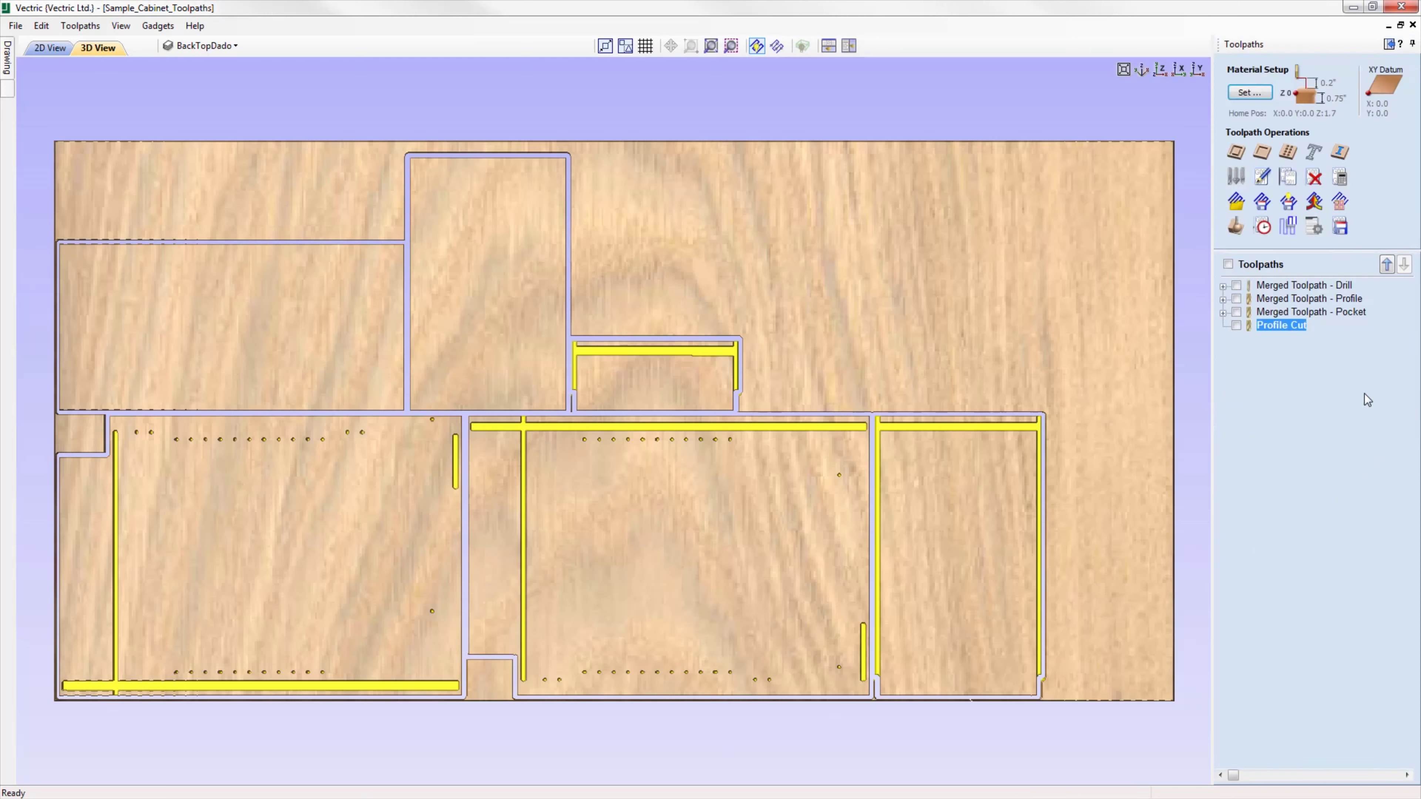
left_click(1329, 286)
left_click(1339, 226)
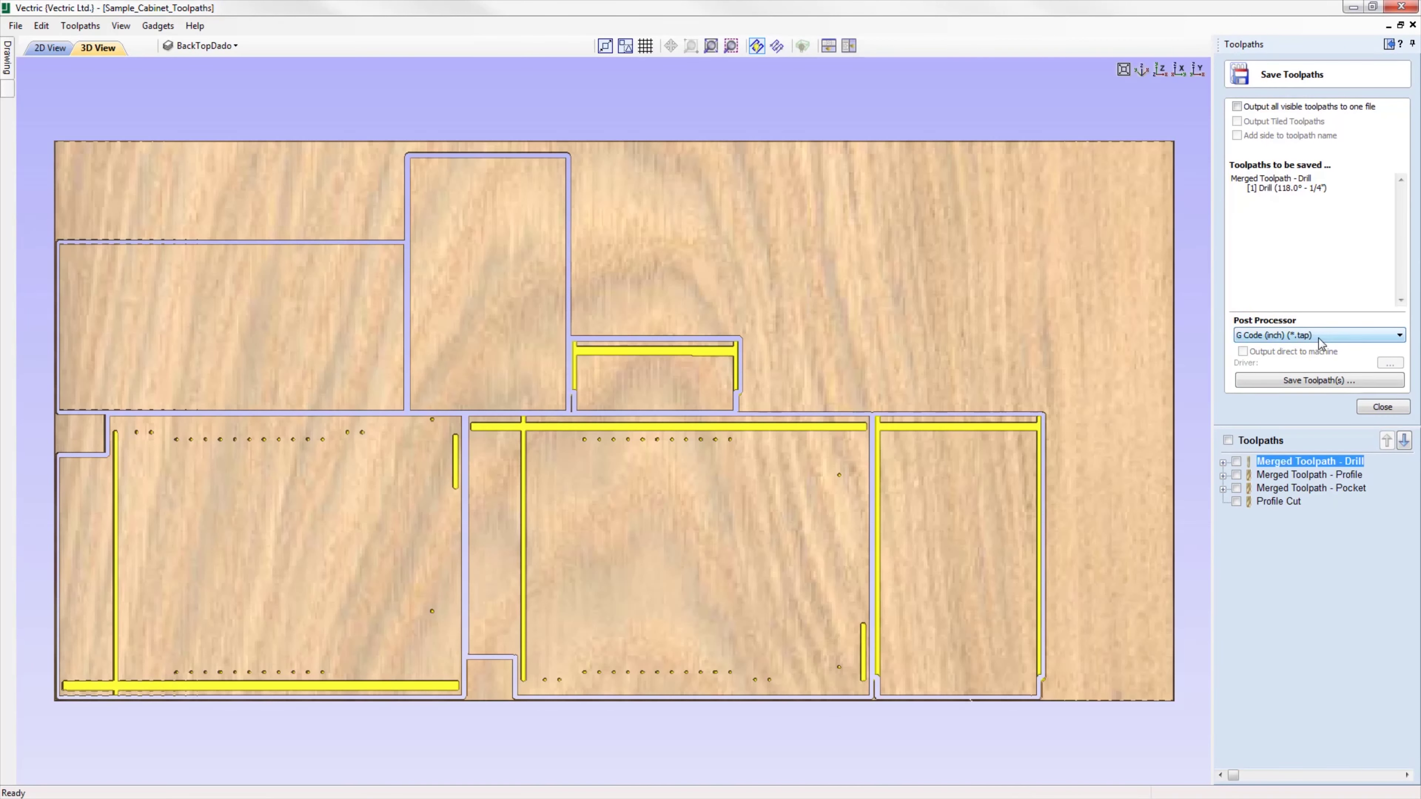
left_click(1321, 338)
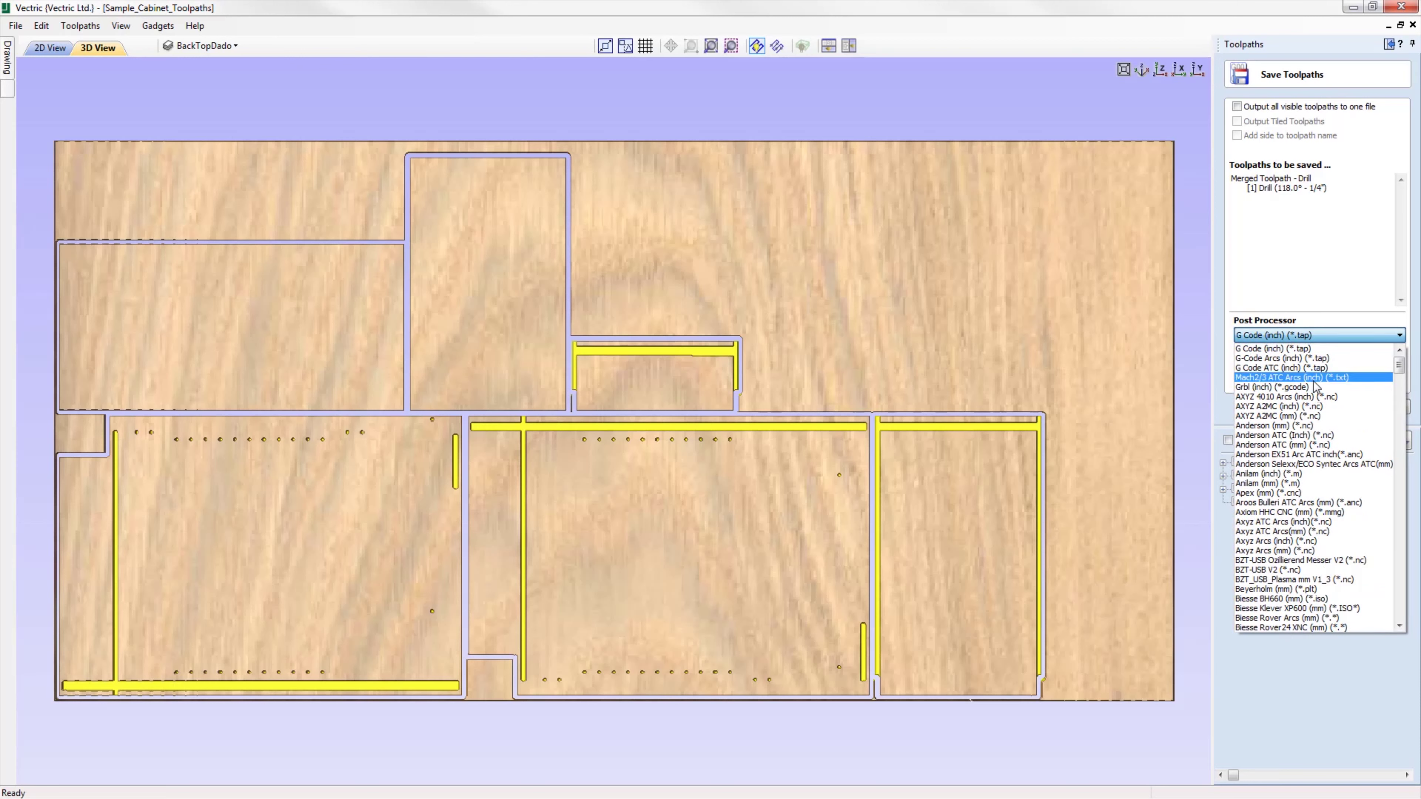
left_click(1310, 351)
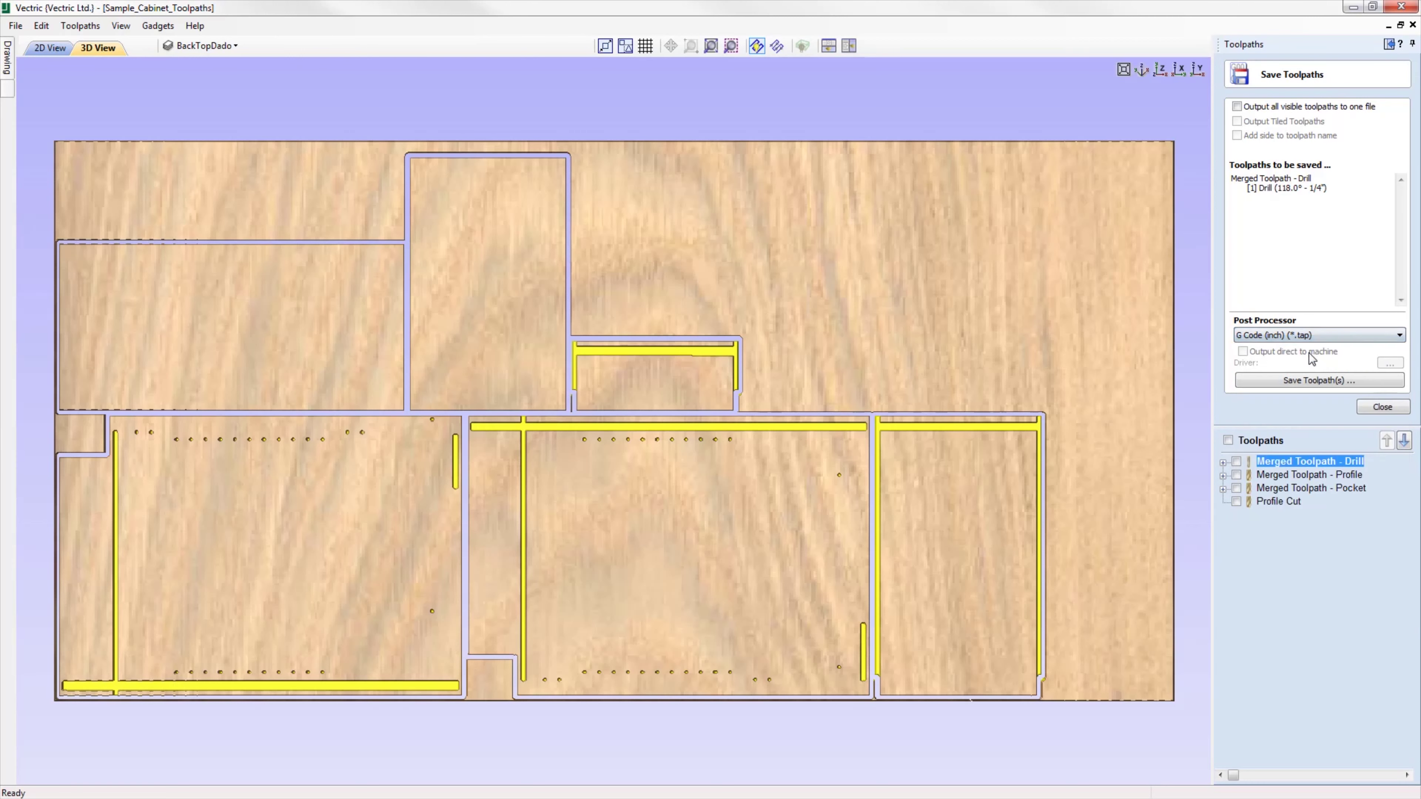
left_click(1348, 384)
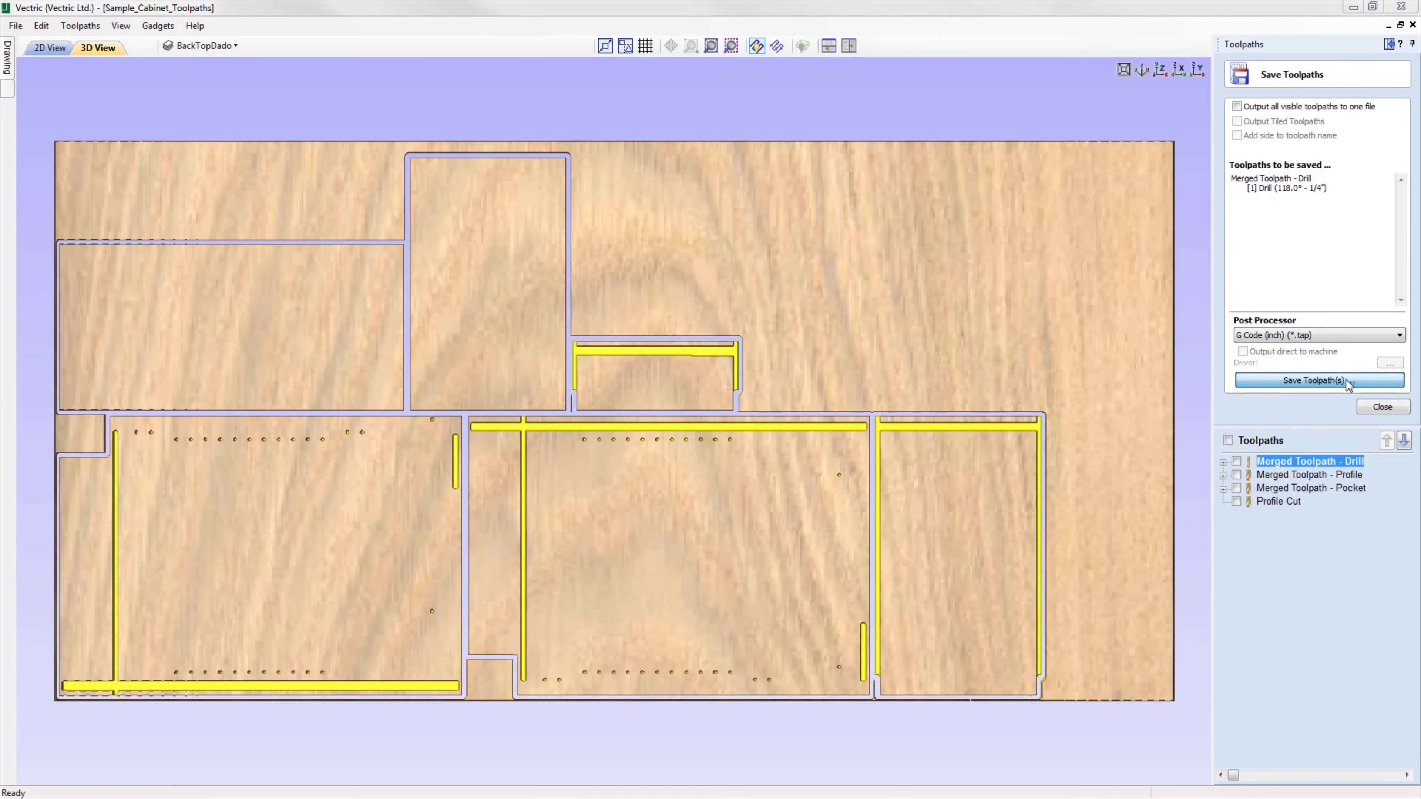
left_click(1040, 611)
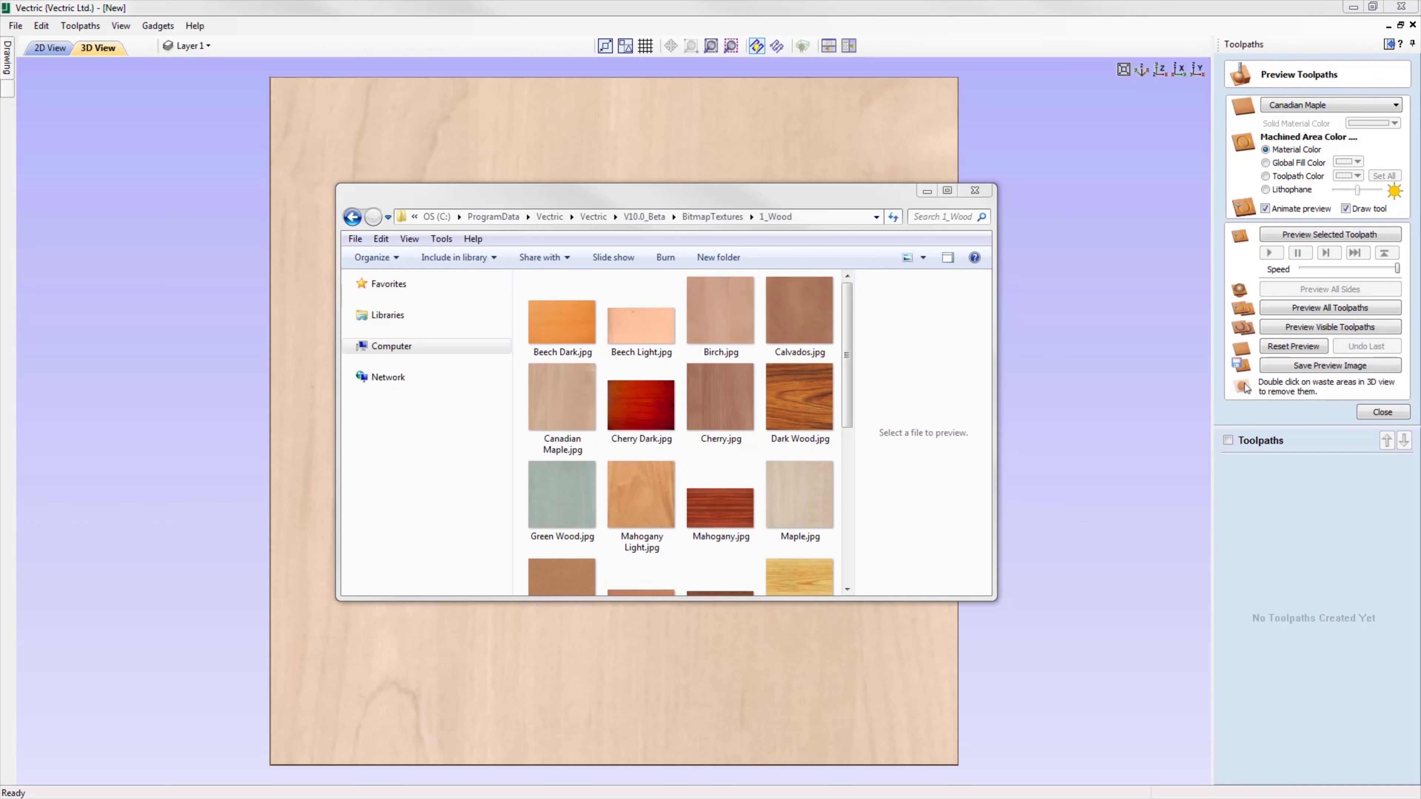
- Browse the 2_Metals texture folder, close Explorer, and open Vectric's material texture list
mouse_move(846, 353)
left_mouse_down()
mouse_move(844, 483)
mouse_move(849, 353)
left_mouse_up()
left_click(726, 219)
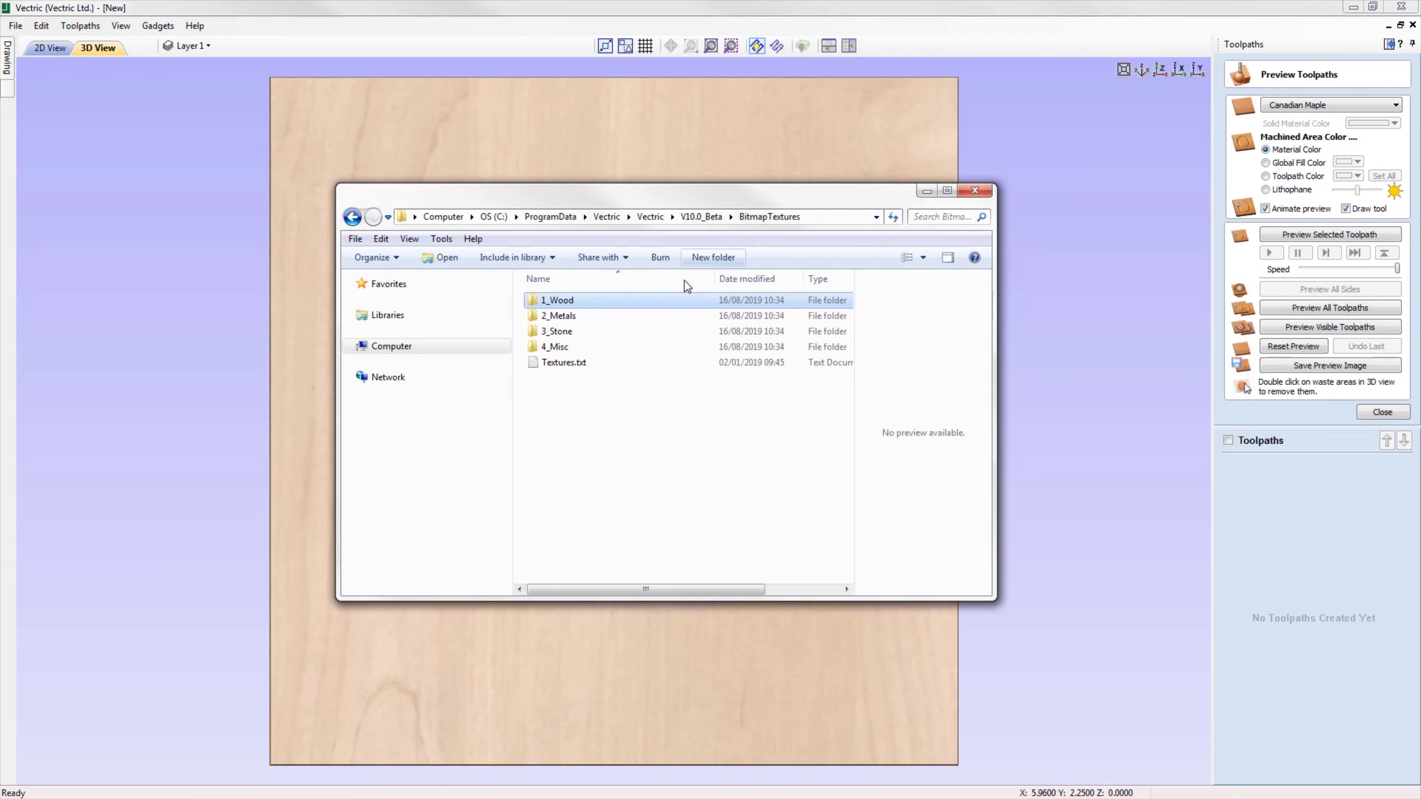
double_click(646, 313)
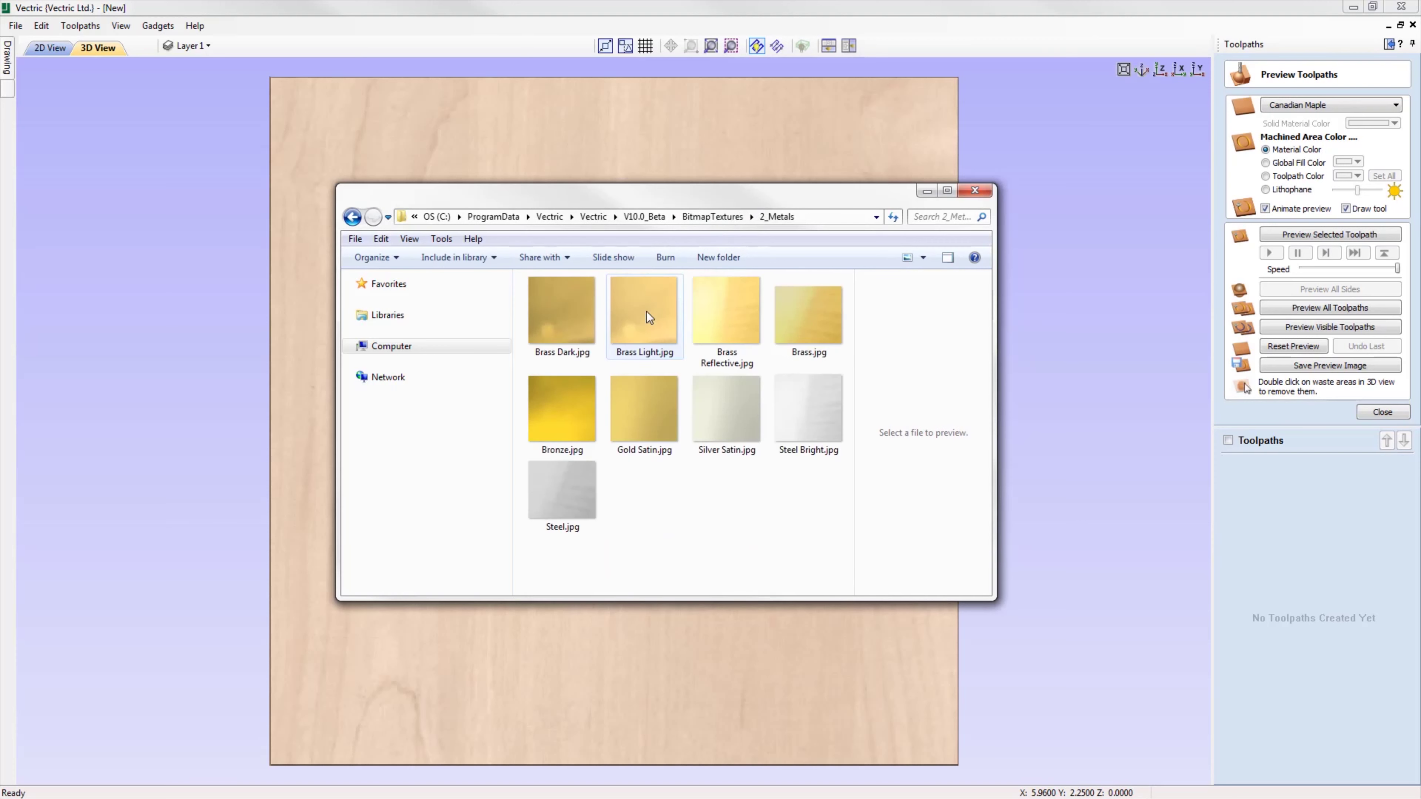
left_click(976, 194)
left_click(1377, 104)
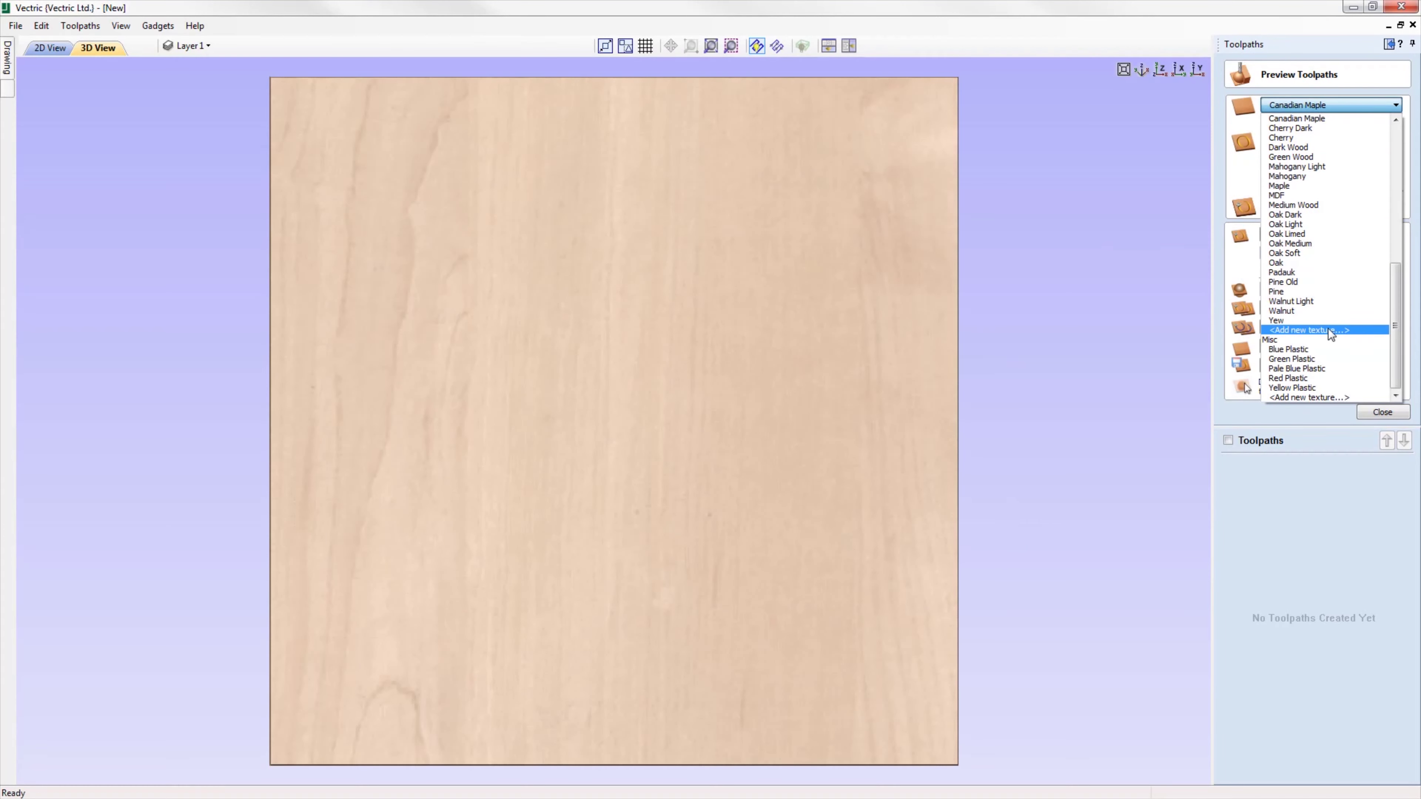
- Add Brushed Aluminium from My Pictures as a new Metals texture
left_click_drag(1395, 327, 1397, 190)
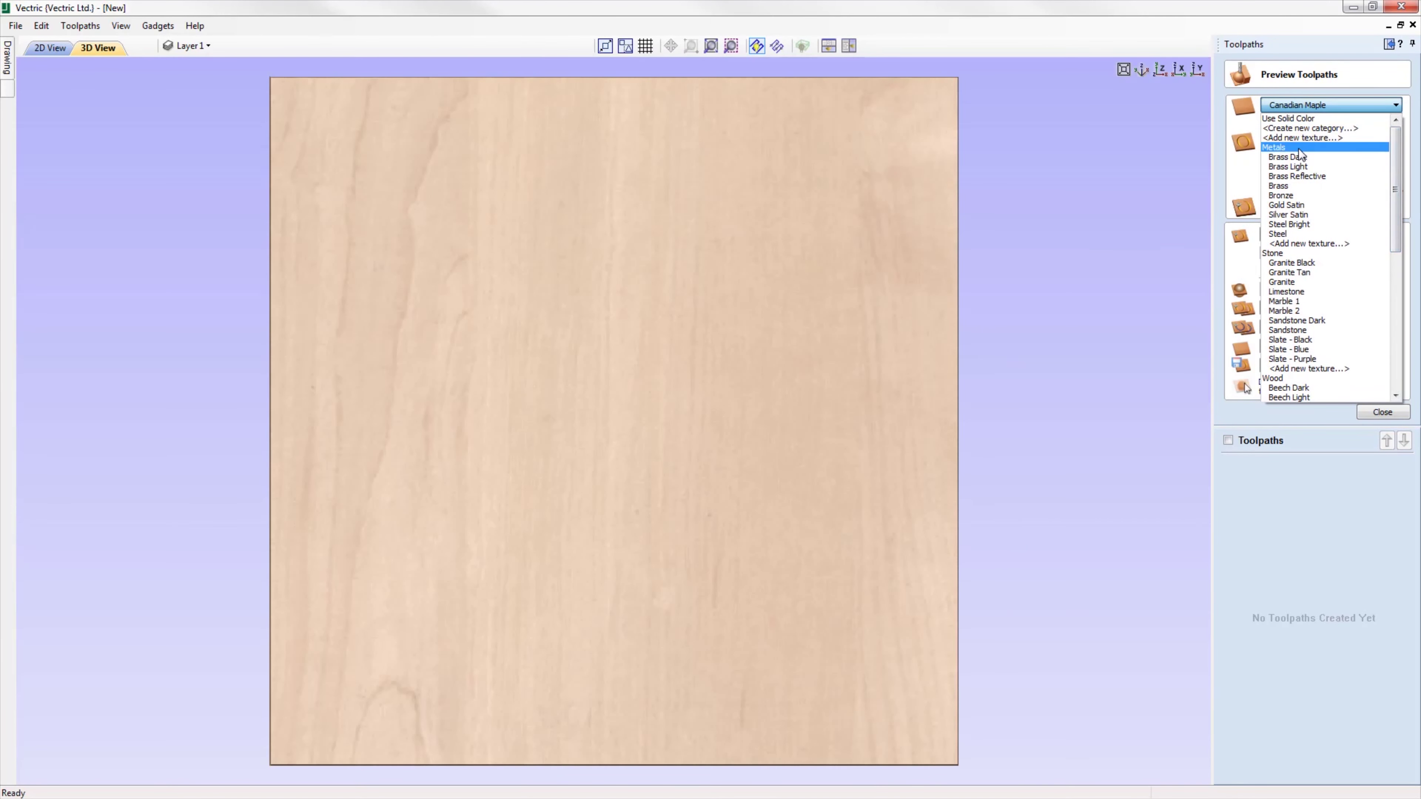
left_click(1338, 244)
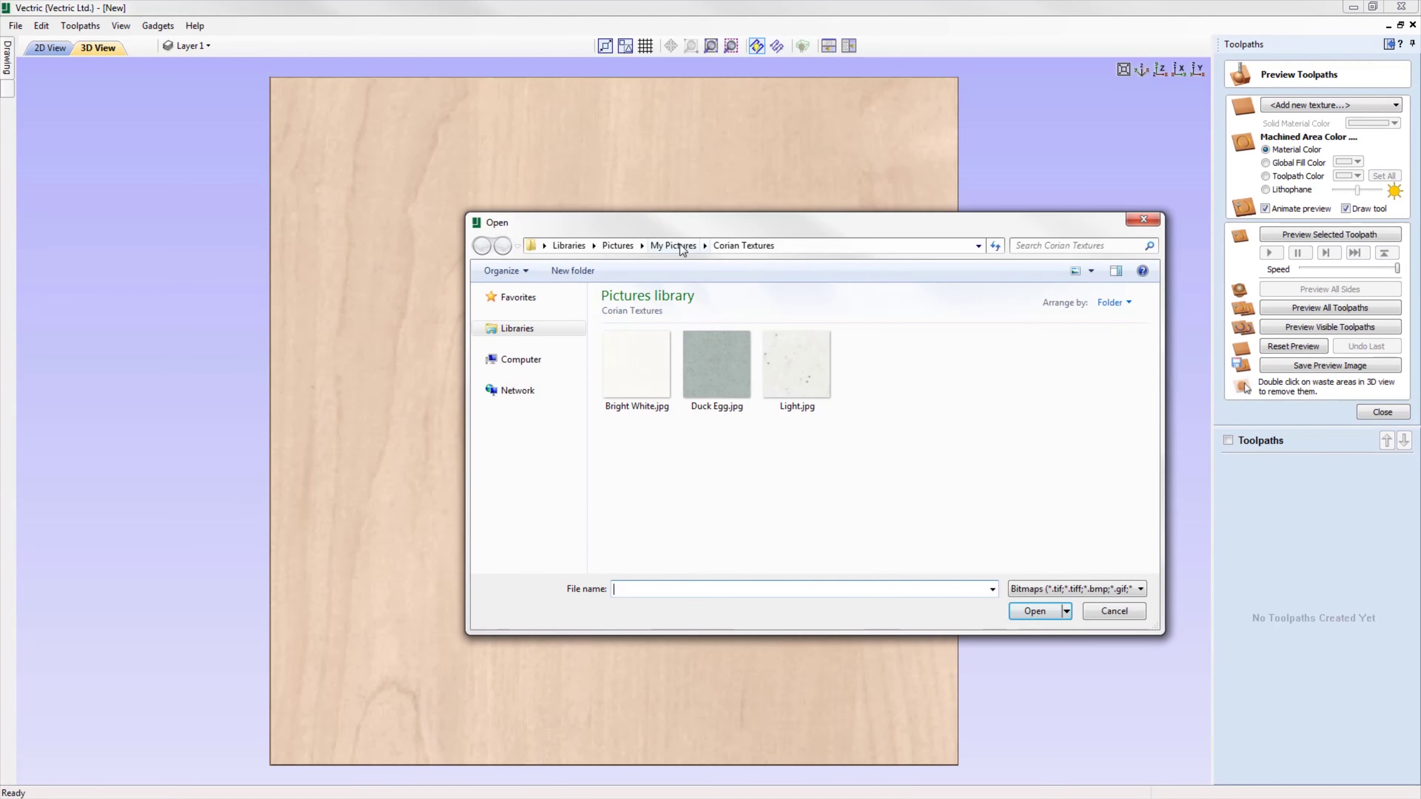
left_click(682, 250)
left_click(708, 370)
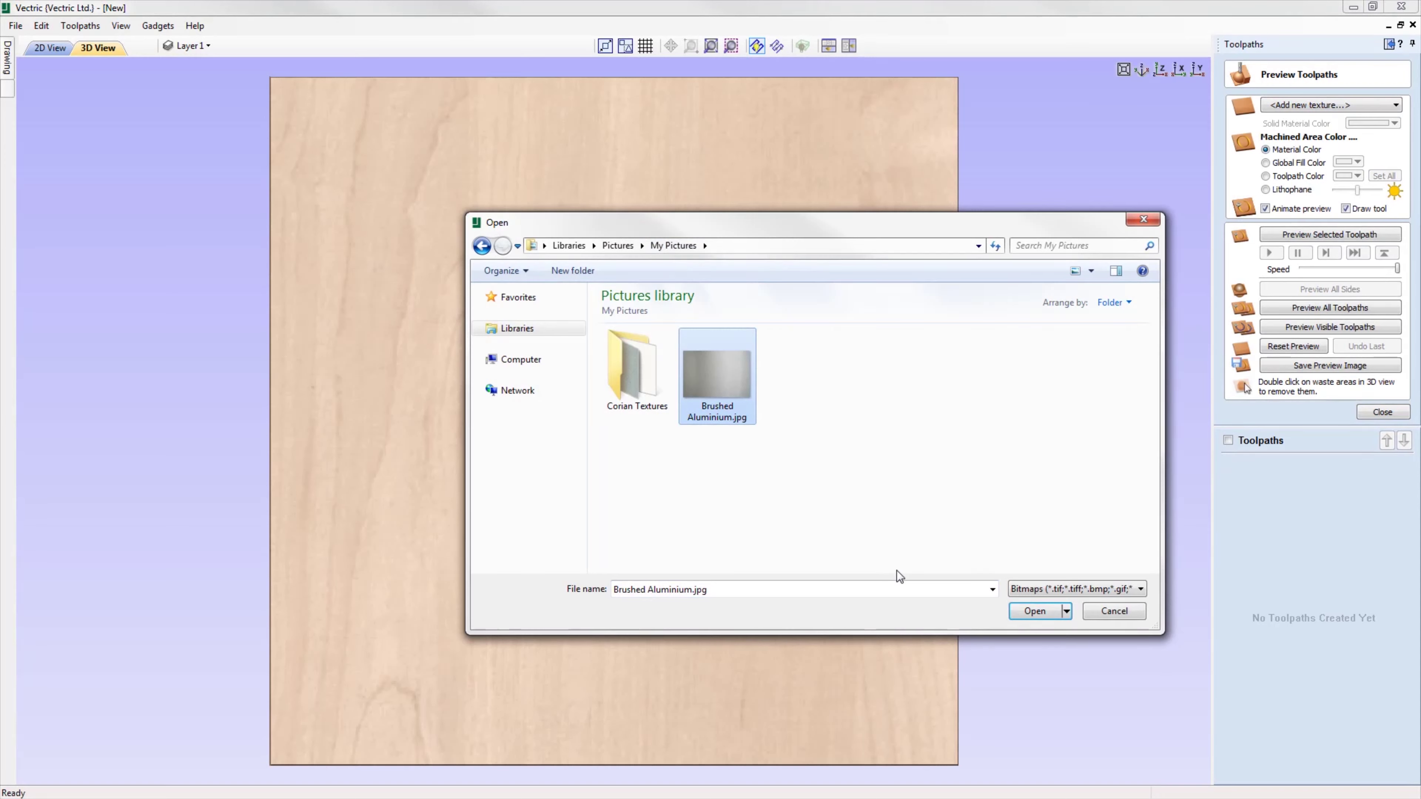
left_click(1036, 611)
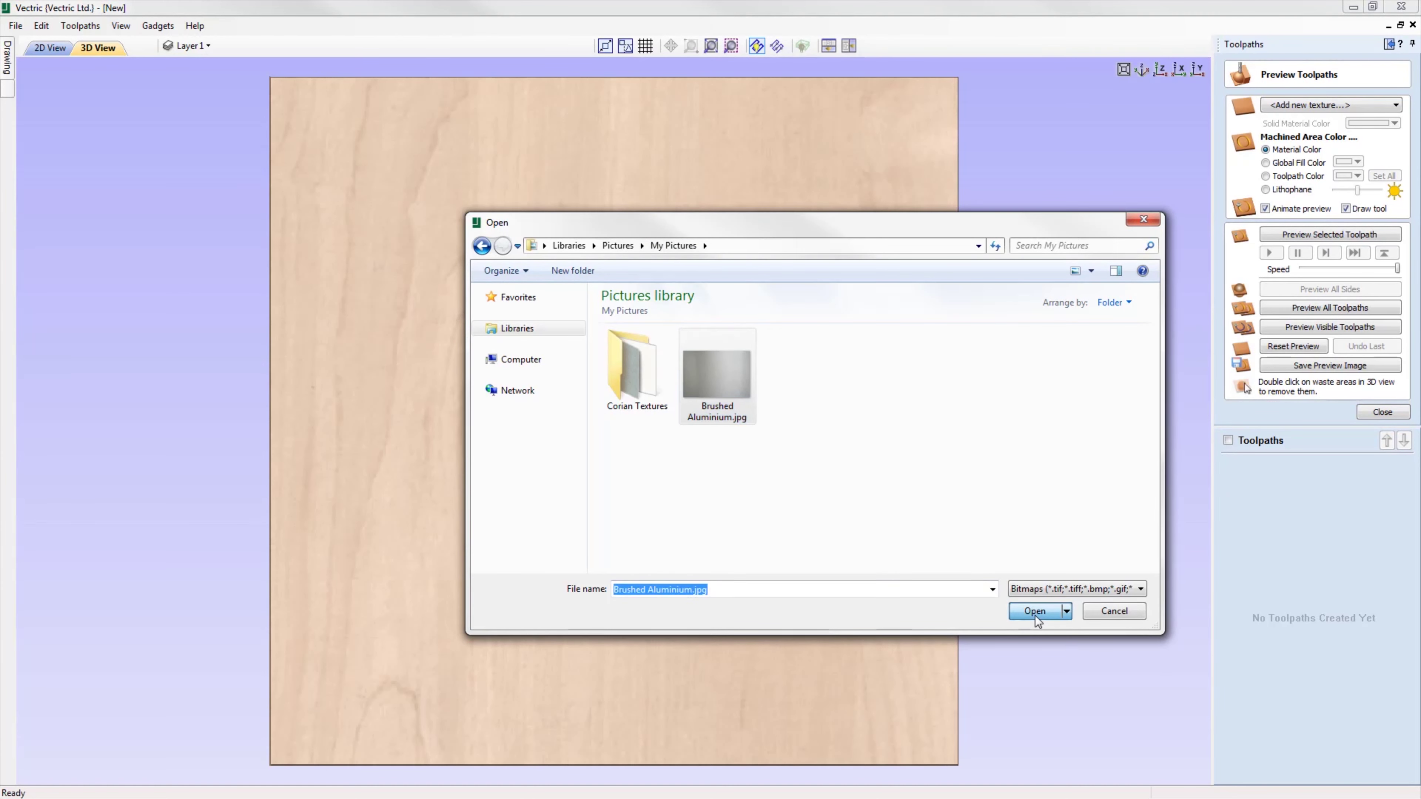
mouse_move(777, 618)
left_mouse_down()
mouse_move(764, 557)
mouse_move(840, 606)
mouse_move(1009, 432)
left_mouse_up()
- Create a Corians category and load the Bright White, Duck Egg and Light textures into it
left_click(1389, 107)
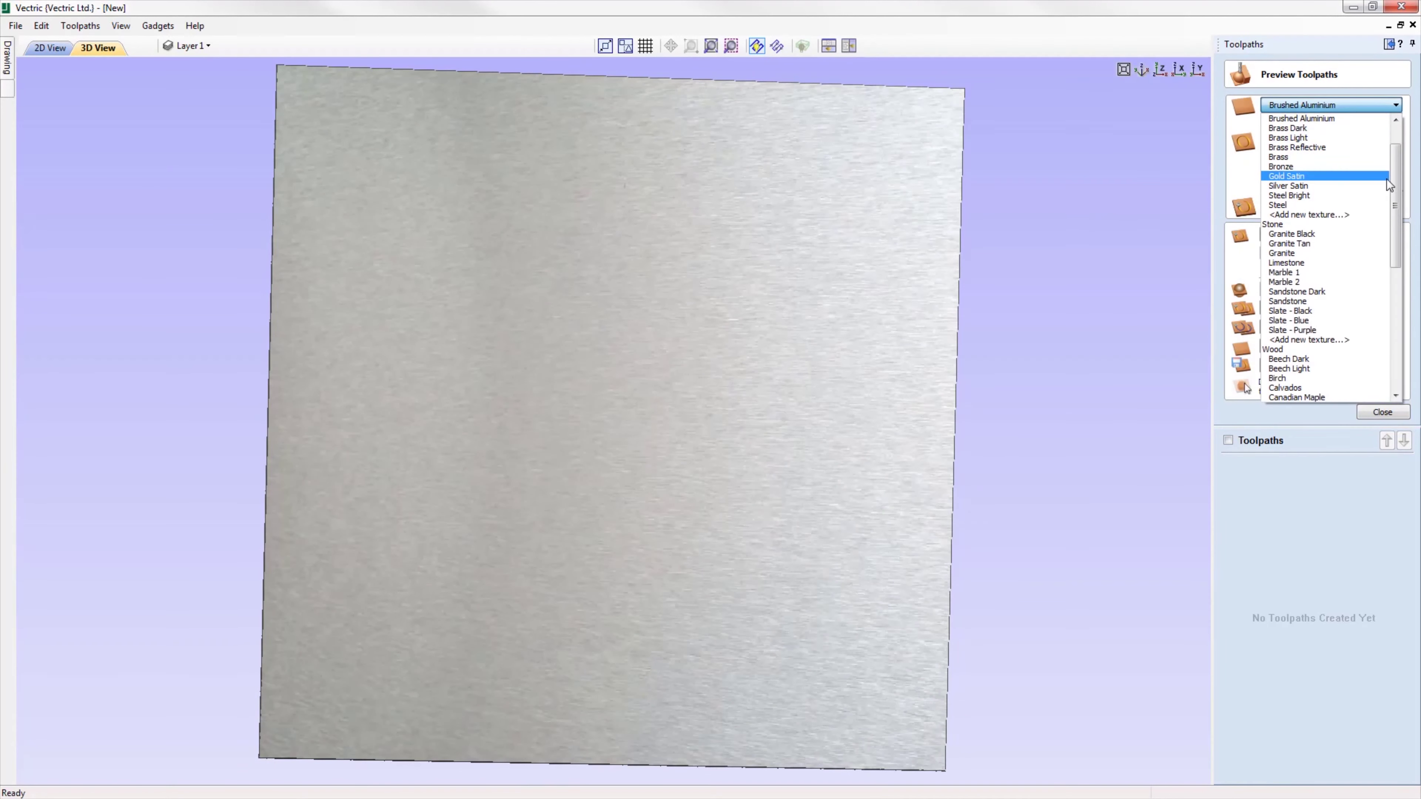
scroll(1382, 184, "up", 5)
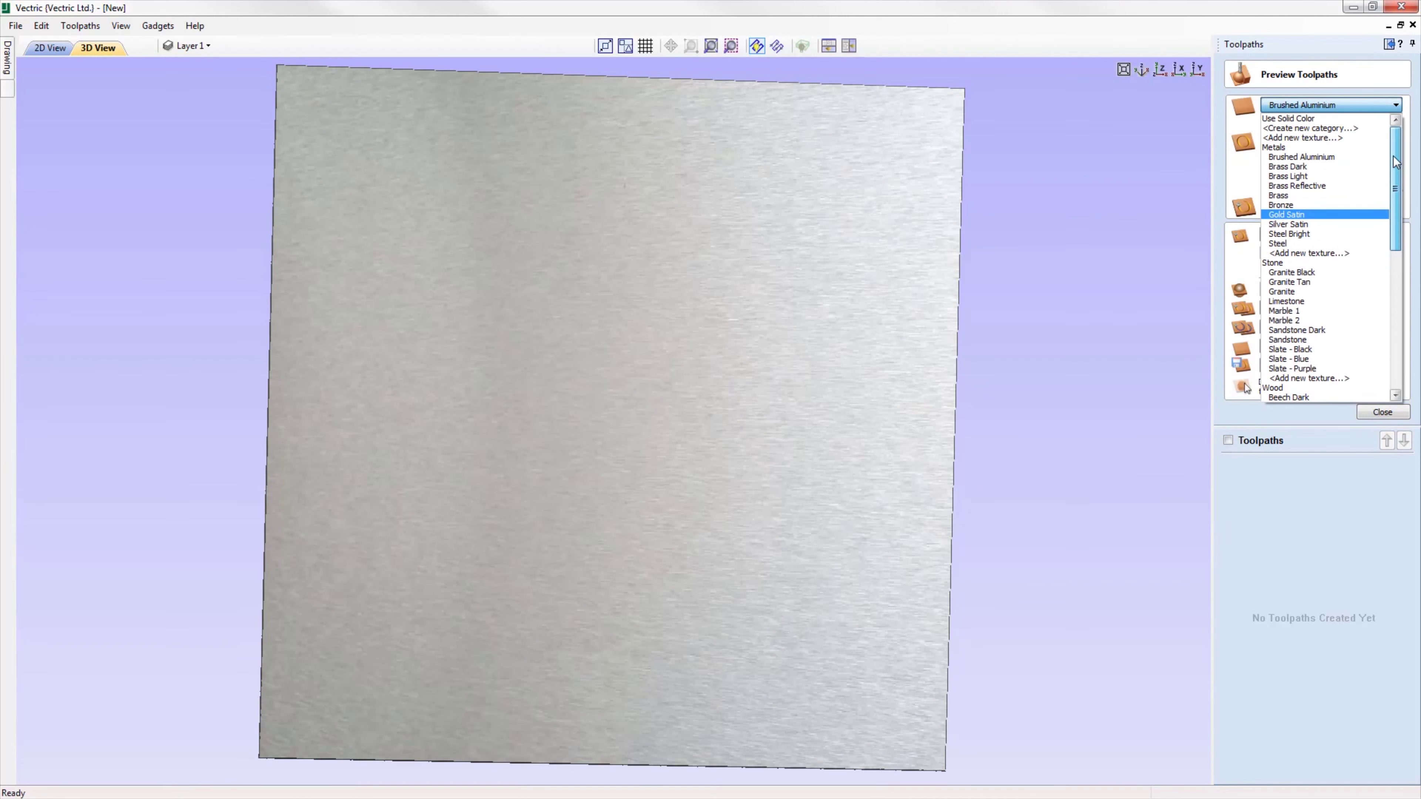
left_click(1325, 129)
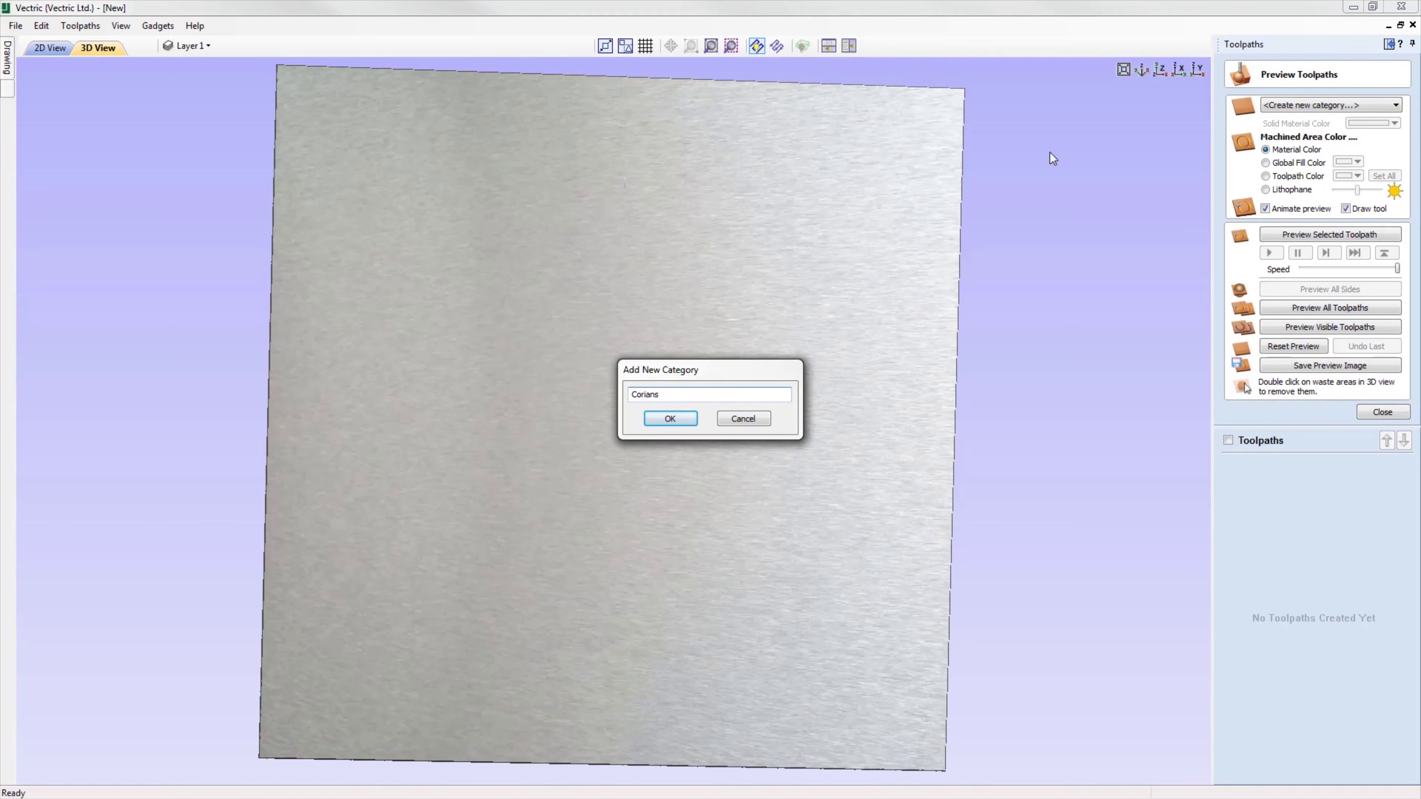
left_click(676, 417)
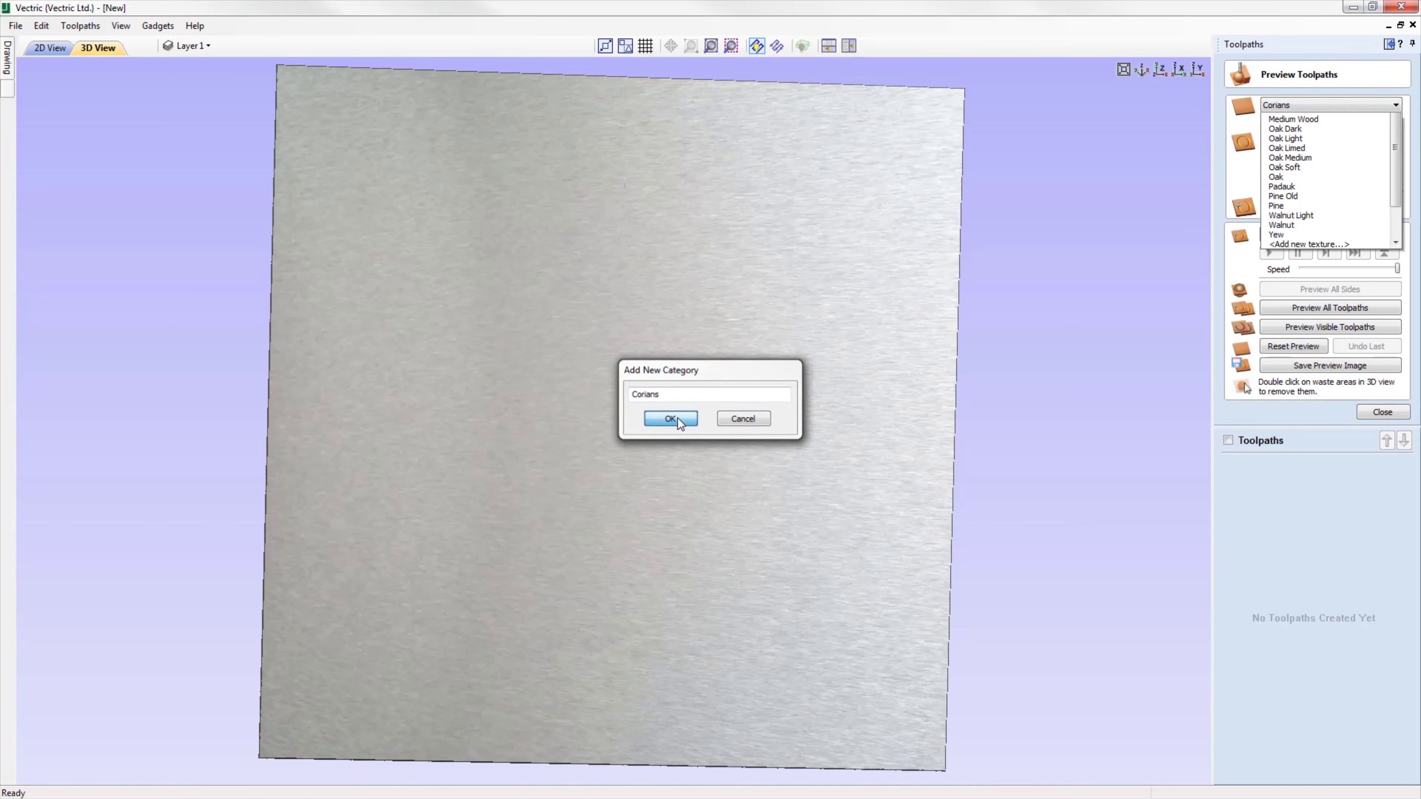
left_click(1313, 128)
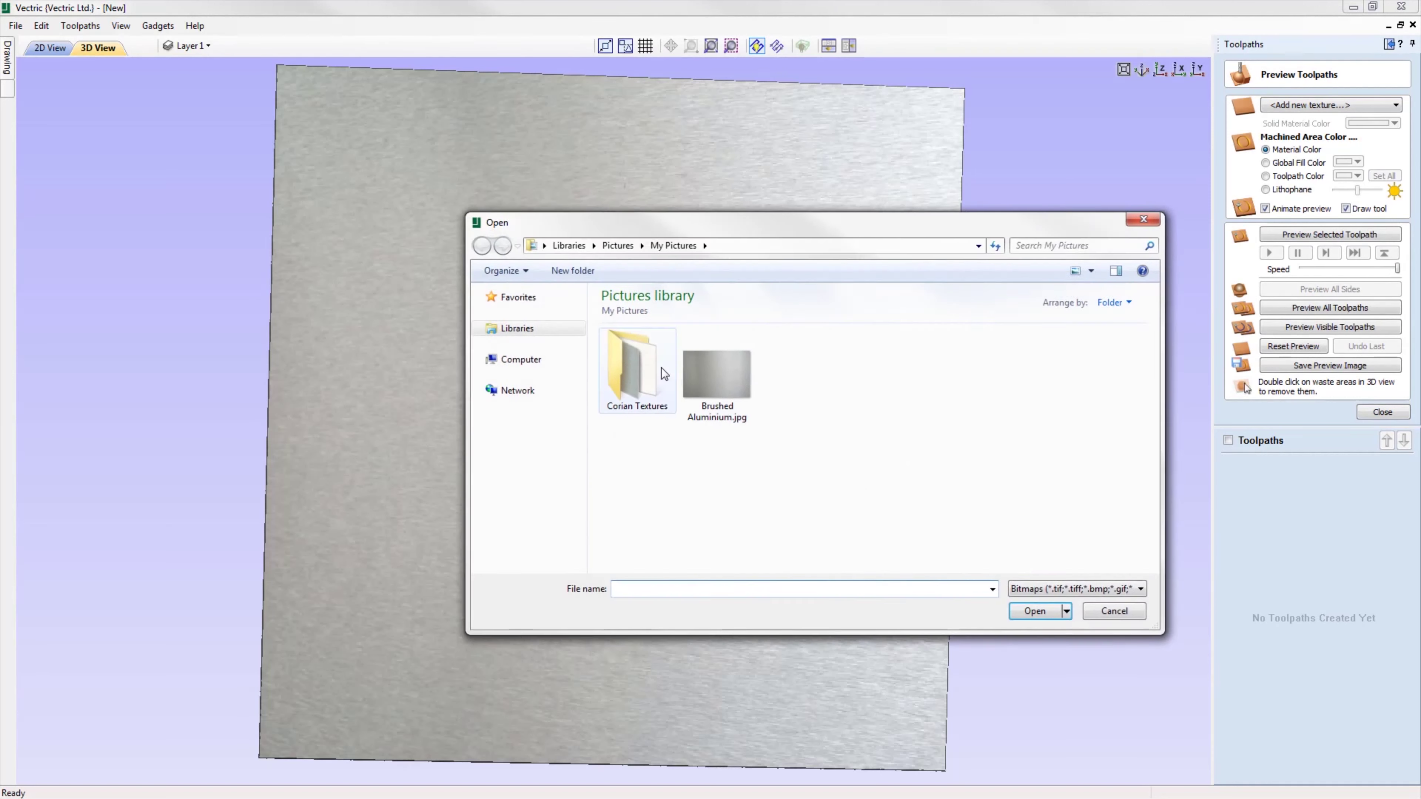
left_click_drag(923, 436, 626, 380)
left_click(1034, 610)
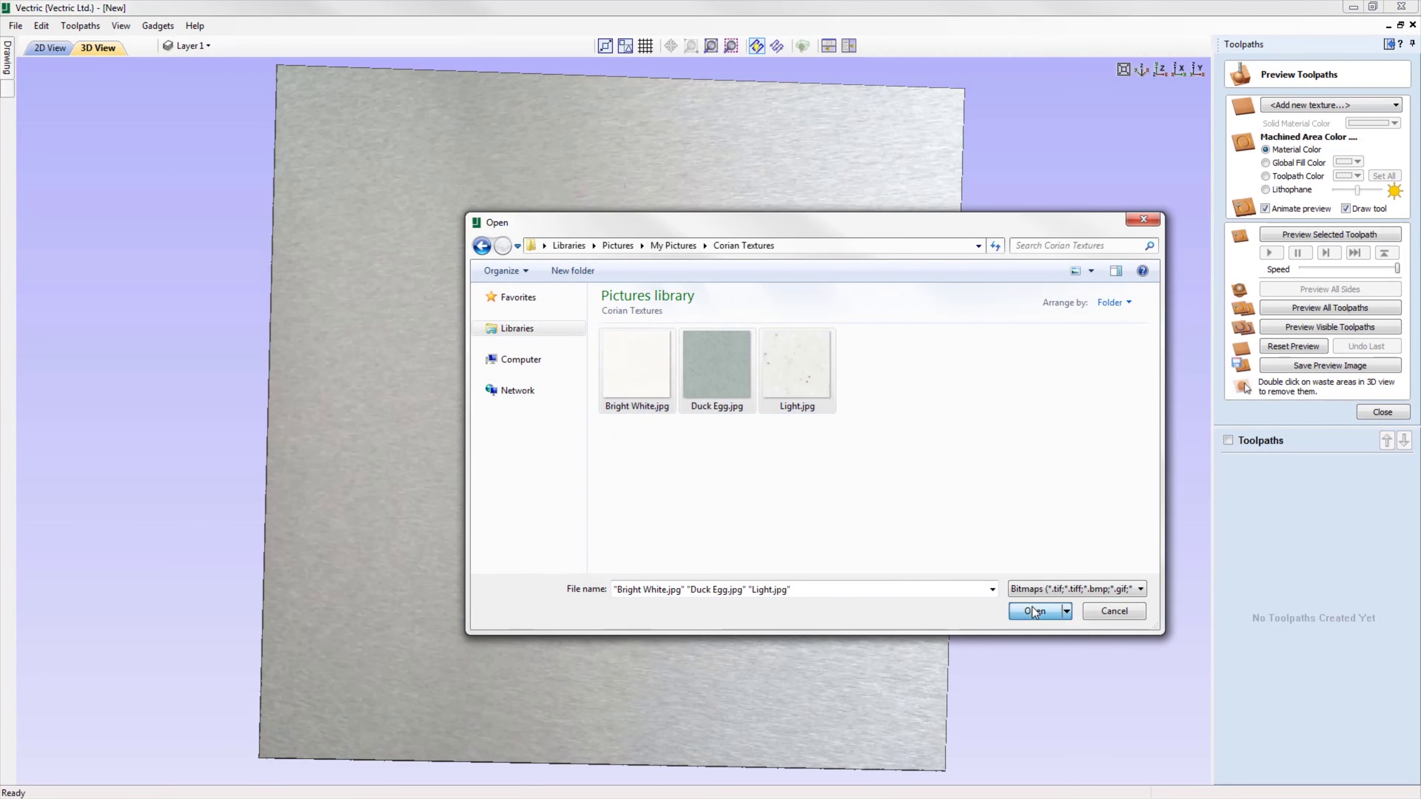
left_click_drag(1032, 606, 922, 308)
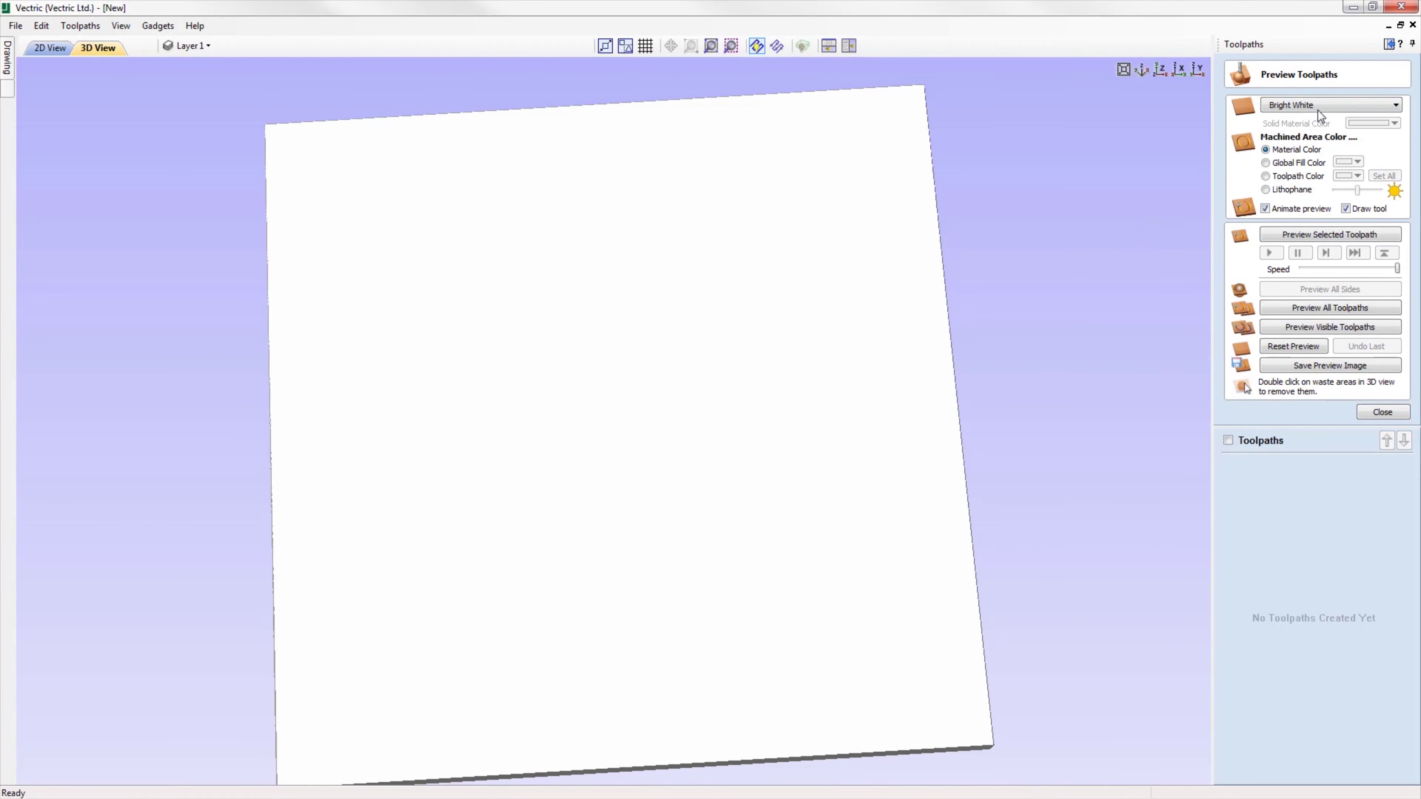
left_click(1326, 105)
left_click_drag(1397, 252, 1399, 167)
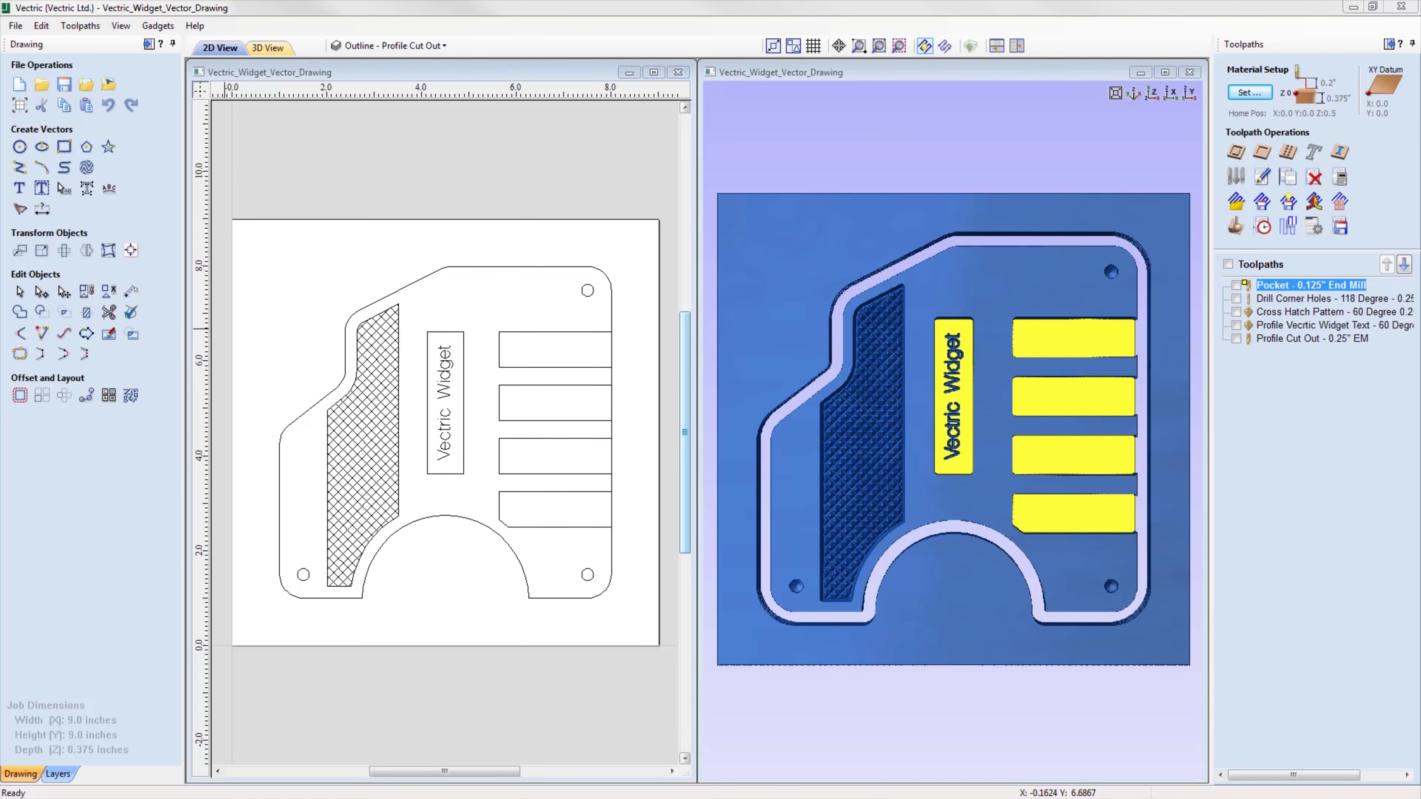
- Widen the Layers and Toolpaths panels, activating the text profiling and drill holes layers
left_click(58, 773)
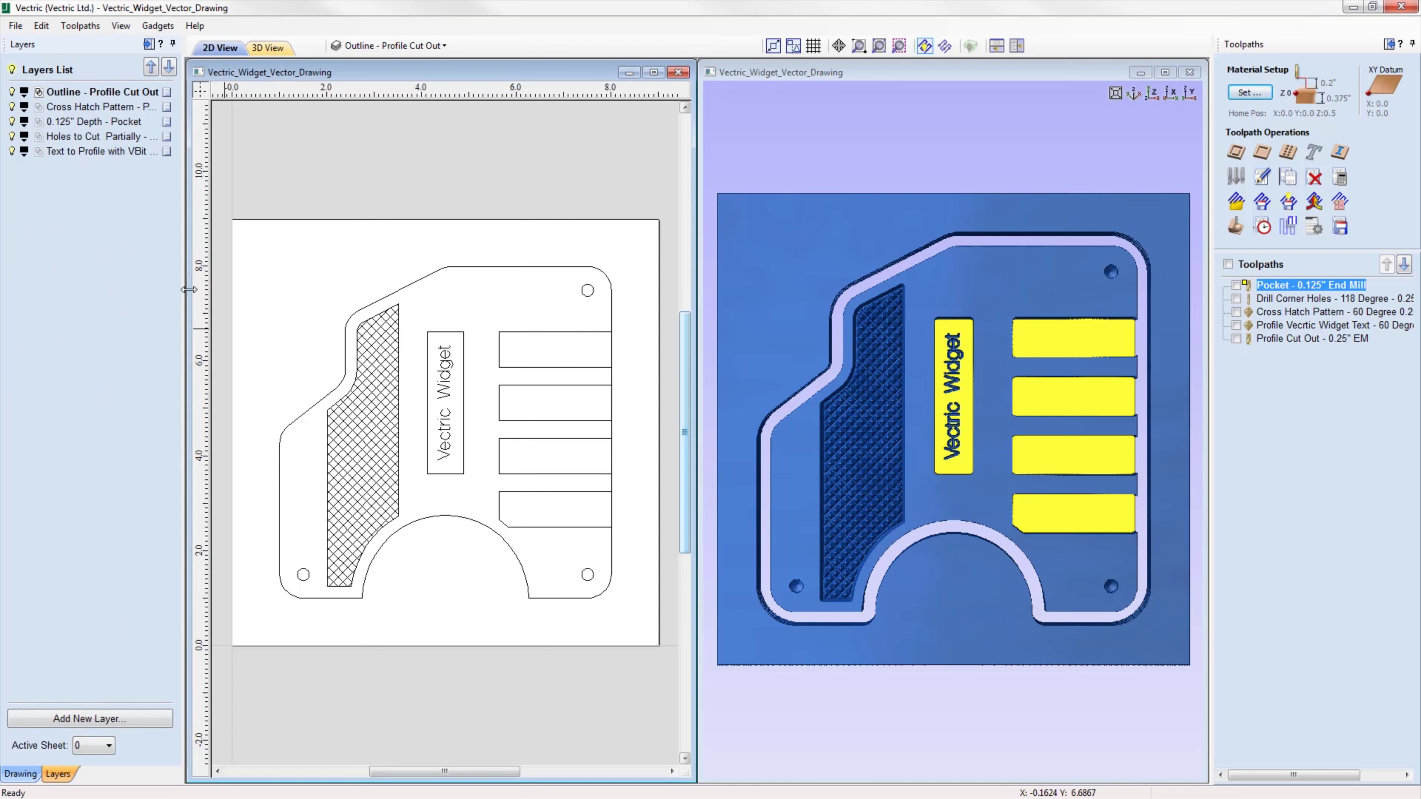
left_click_drag(183, 200, 254, 202)
left_click(170, 153)
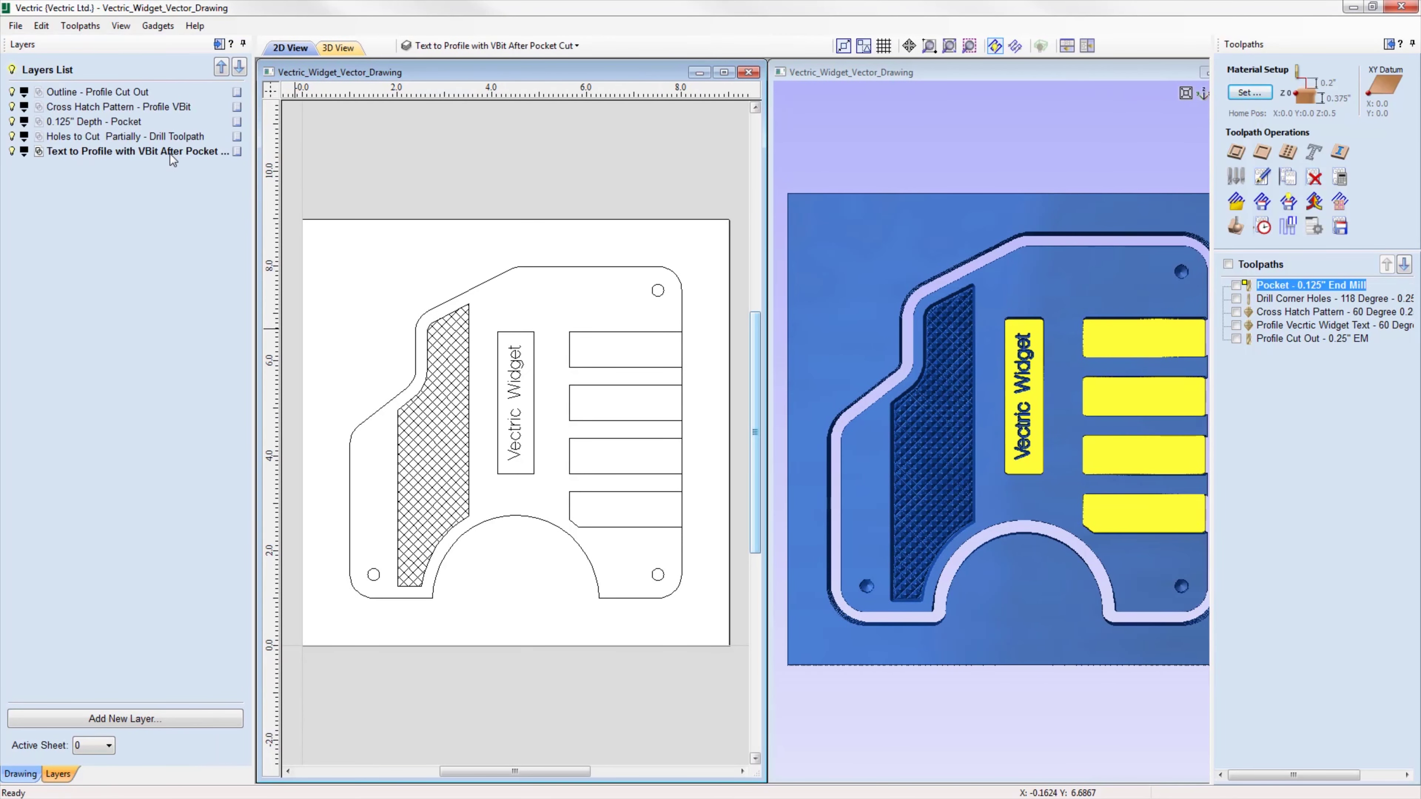
left_click(175, 137)
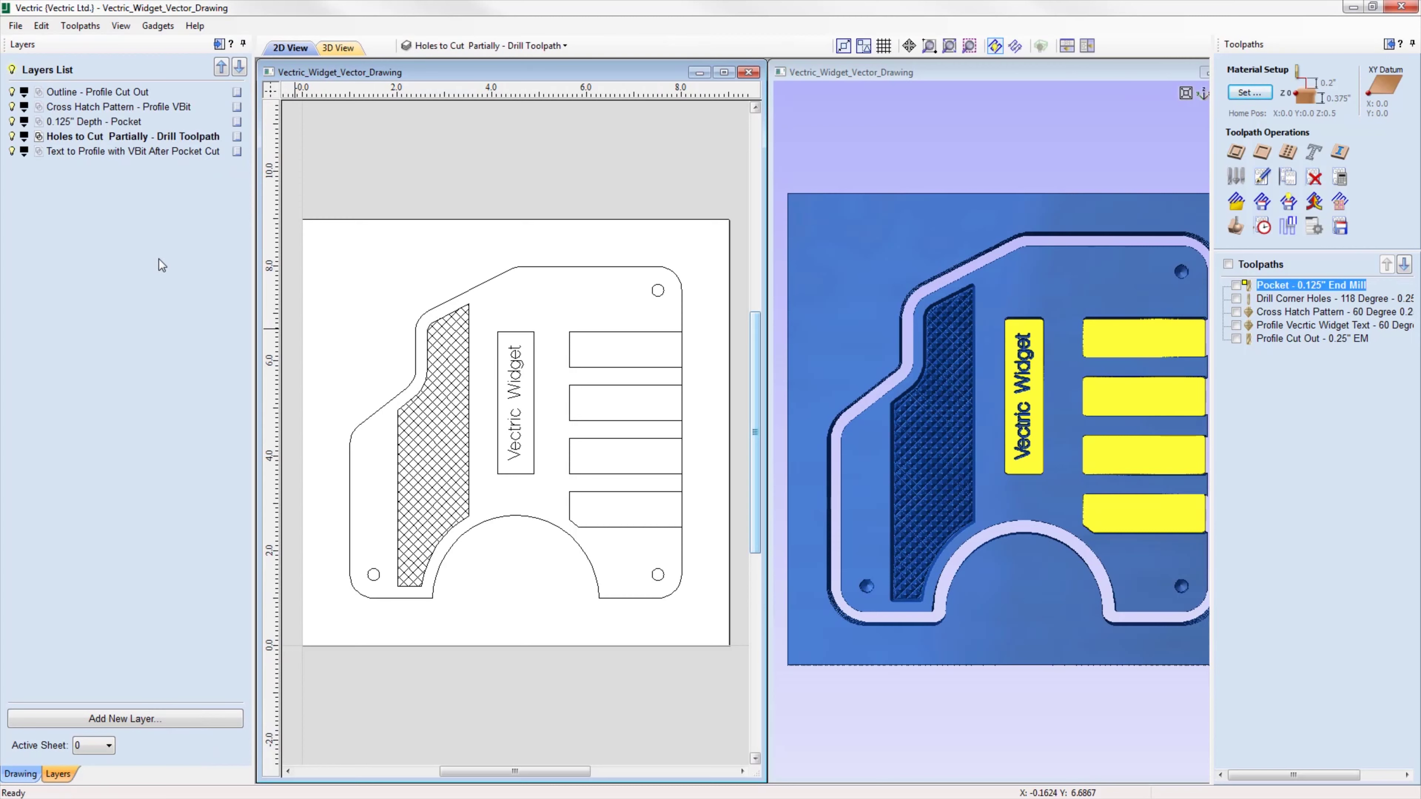
left_click_drag(1212, 370, 1135, 370)
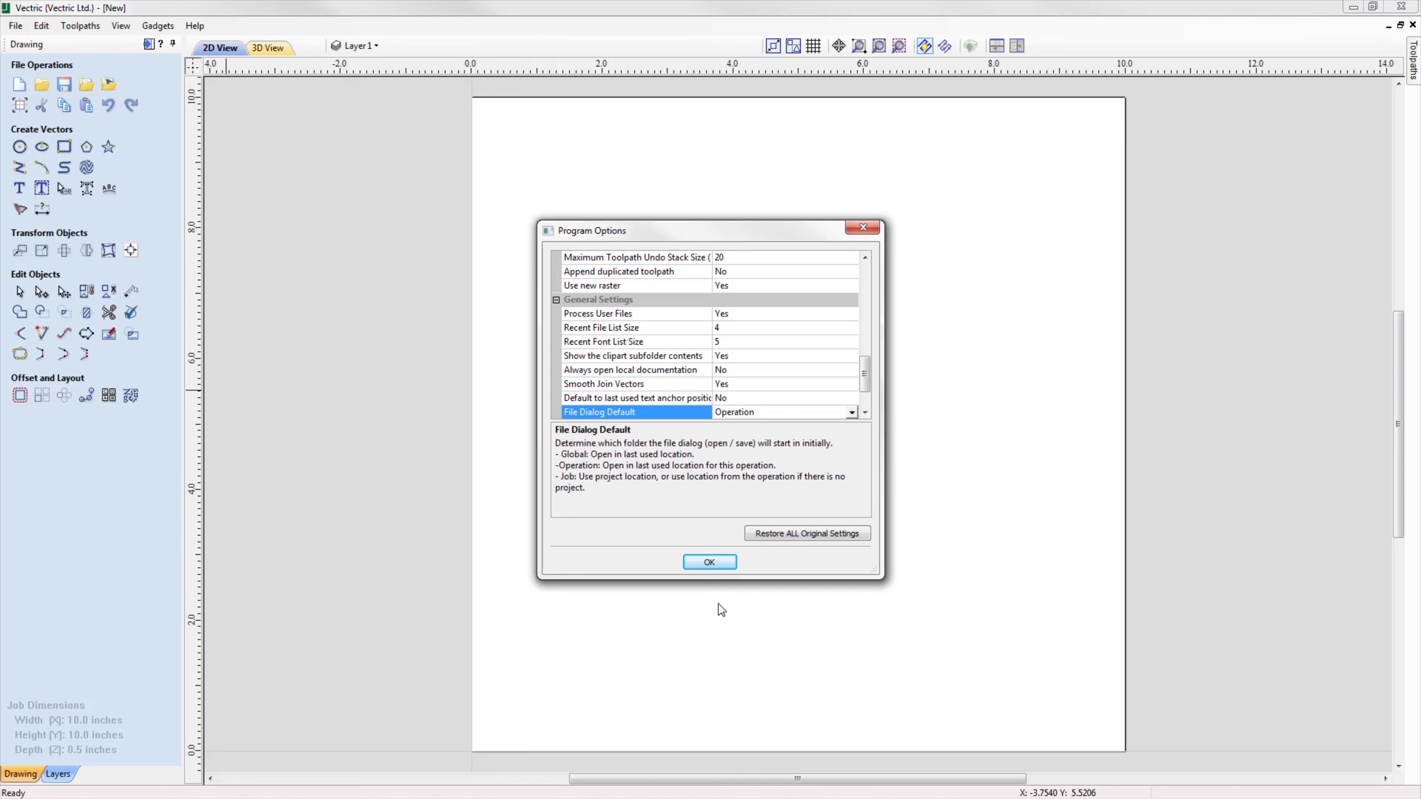
- Import the rose image from Pictures > Project Images, then delete it from the canvas
left_click(709, 563)
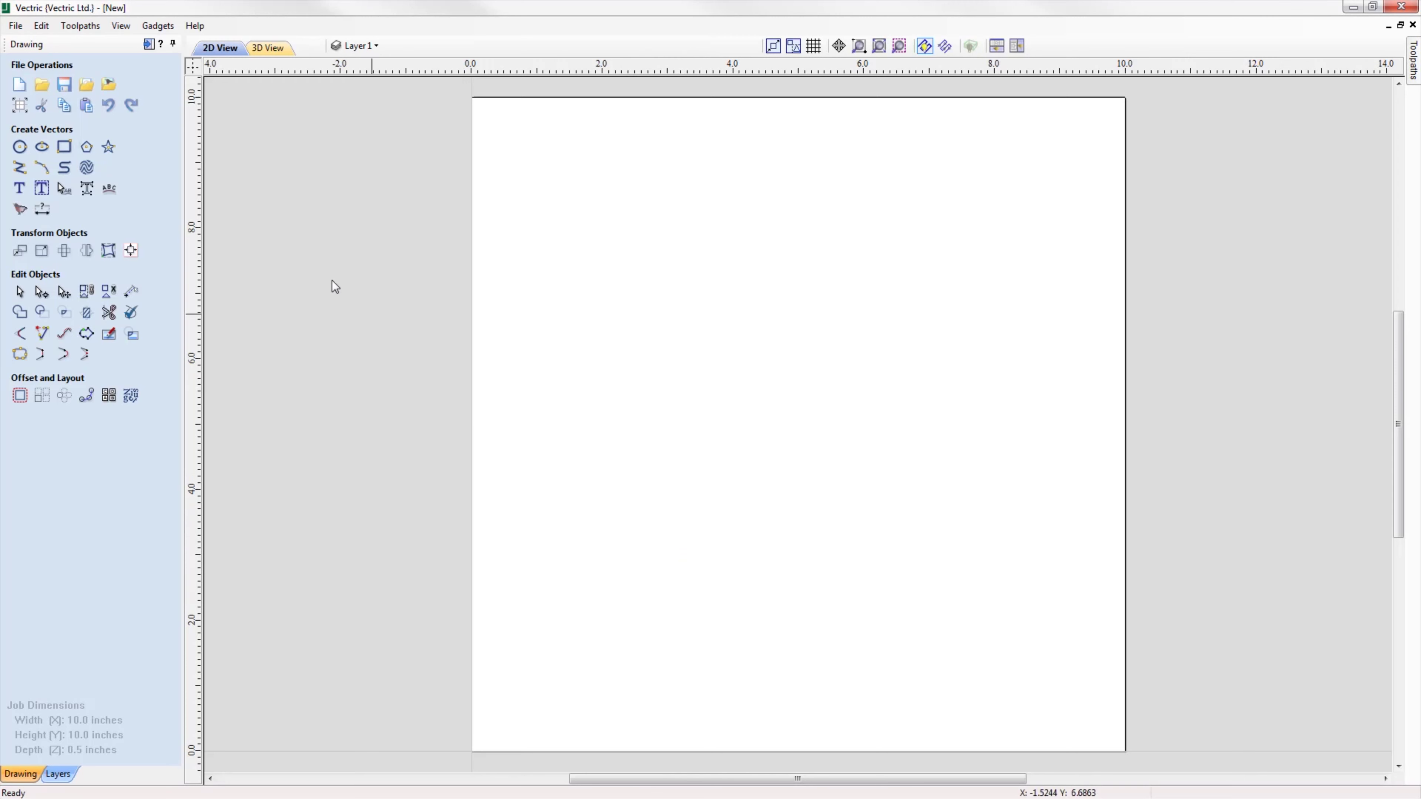
left_click(109, 87)
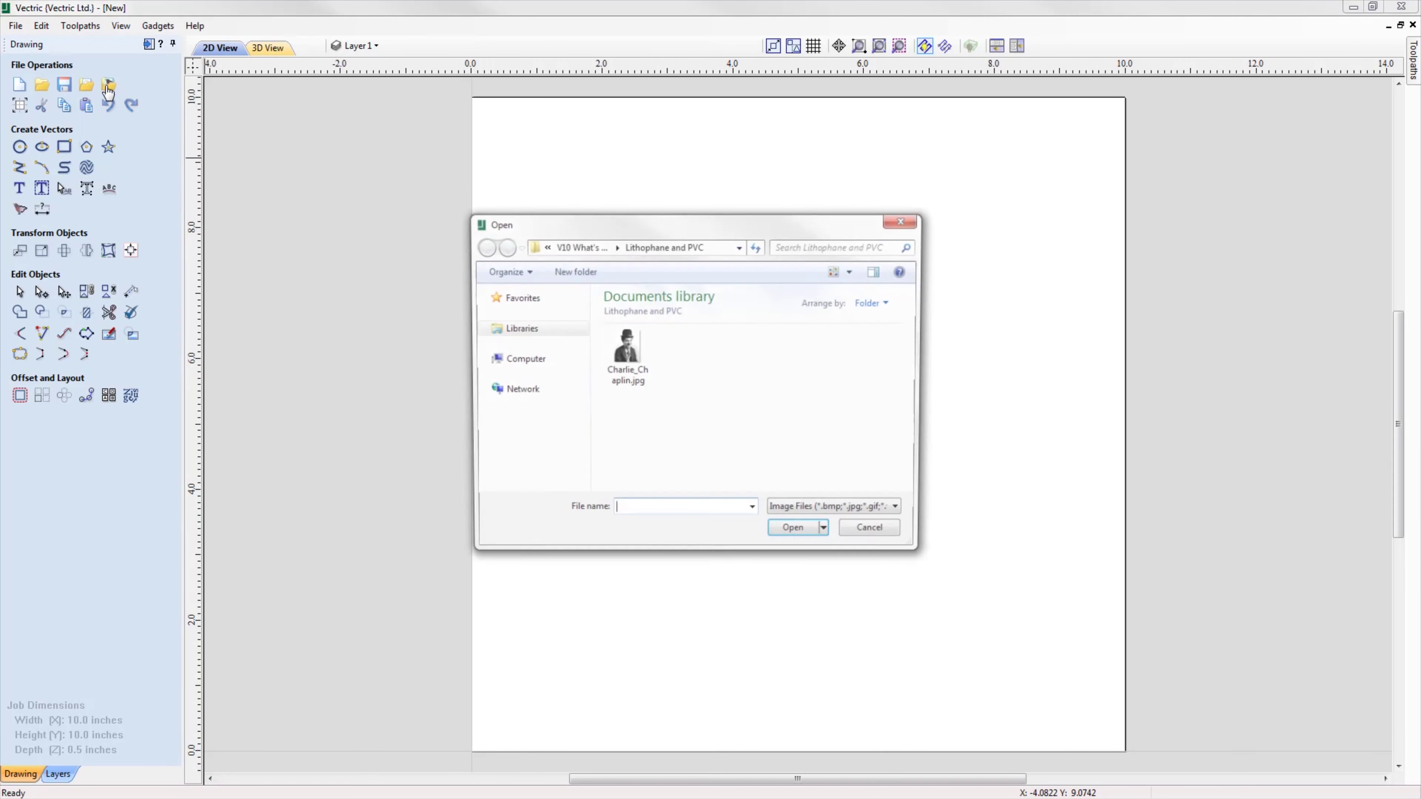
left_click(515, 329)
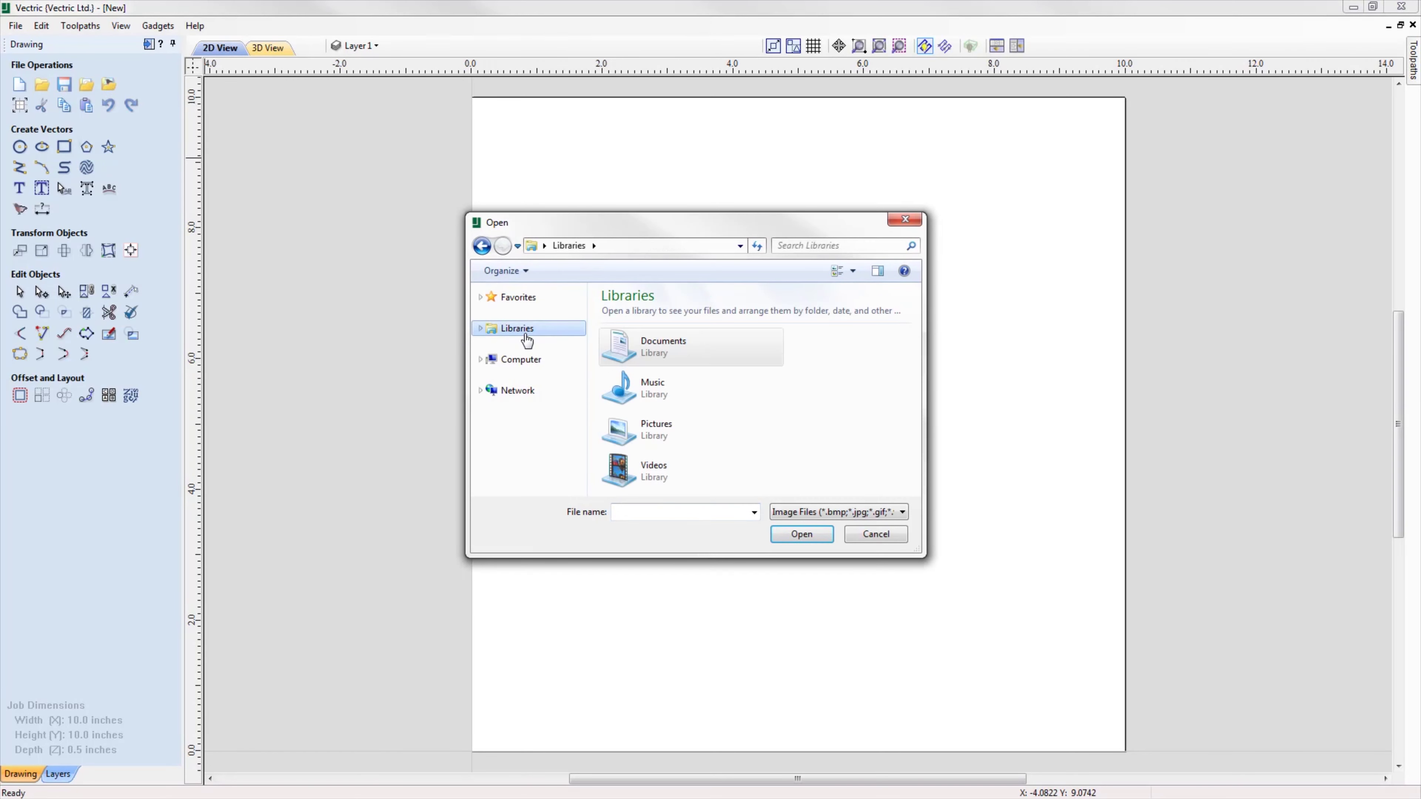
double_click(662, 434)
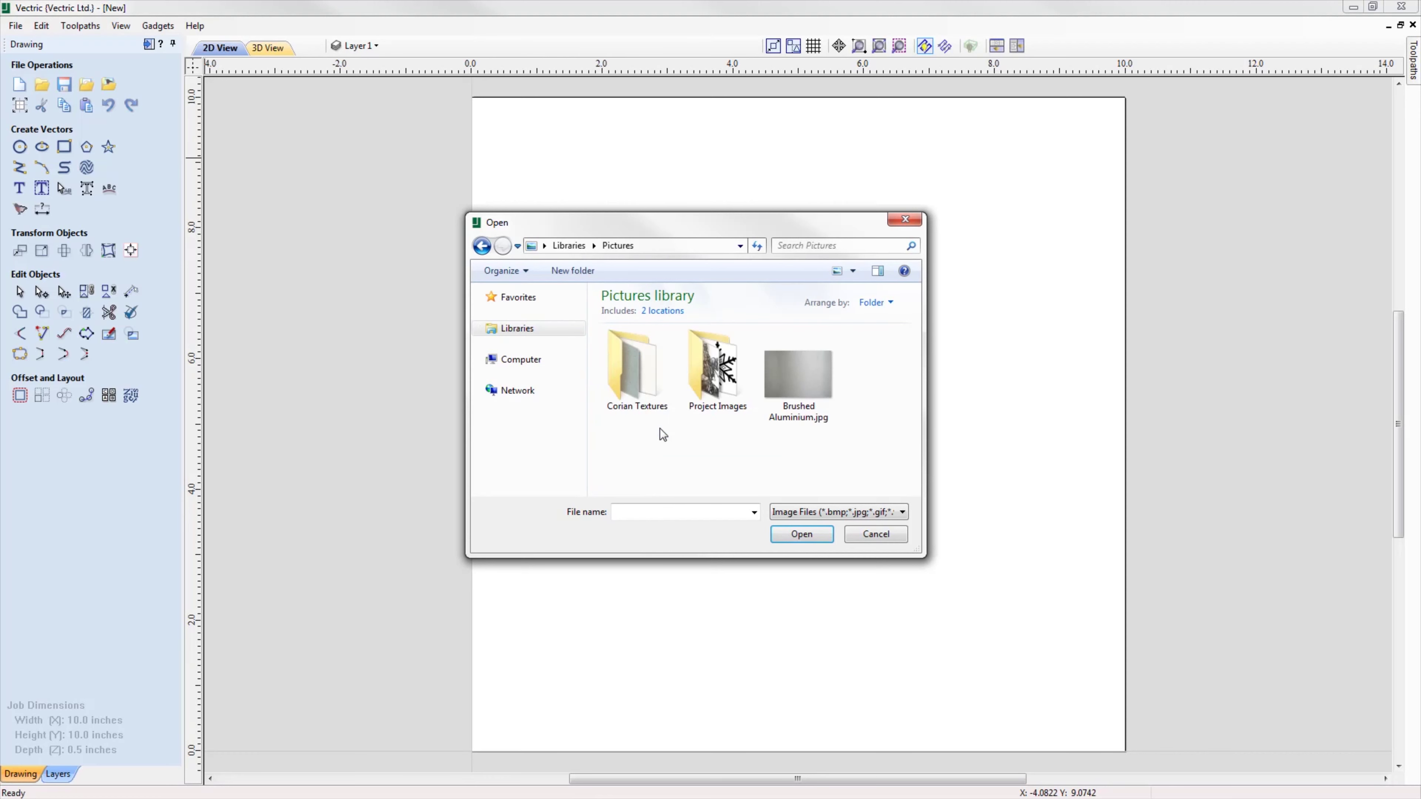
left_click(708, 394)
double_click(707, 394)
double_click(732, 392)
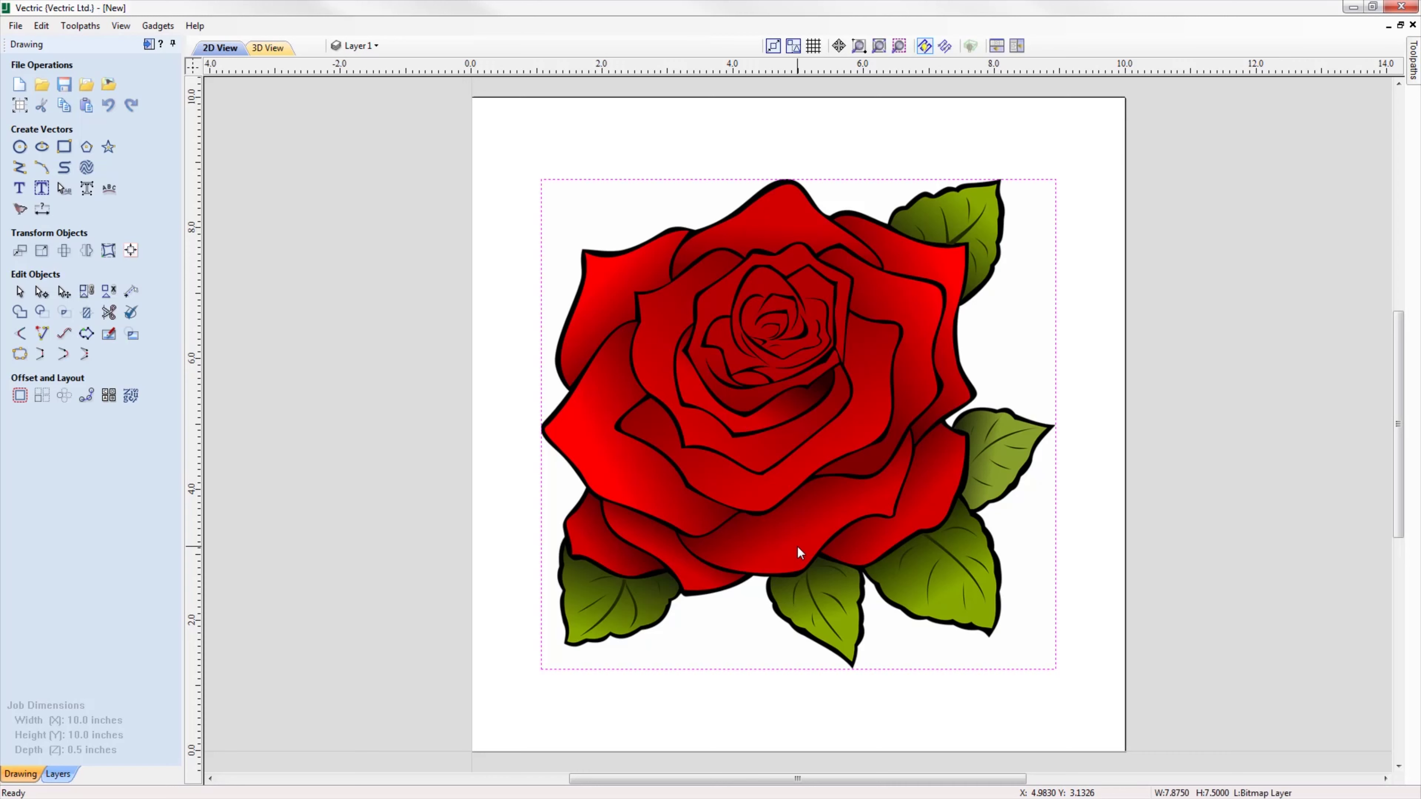
left_click(797, 549)
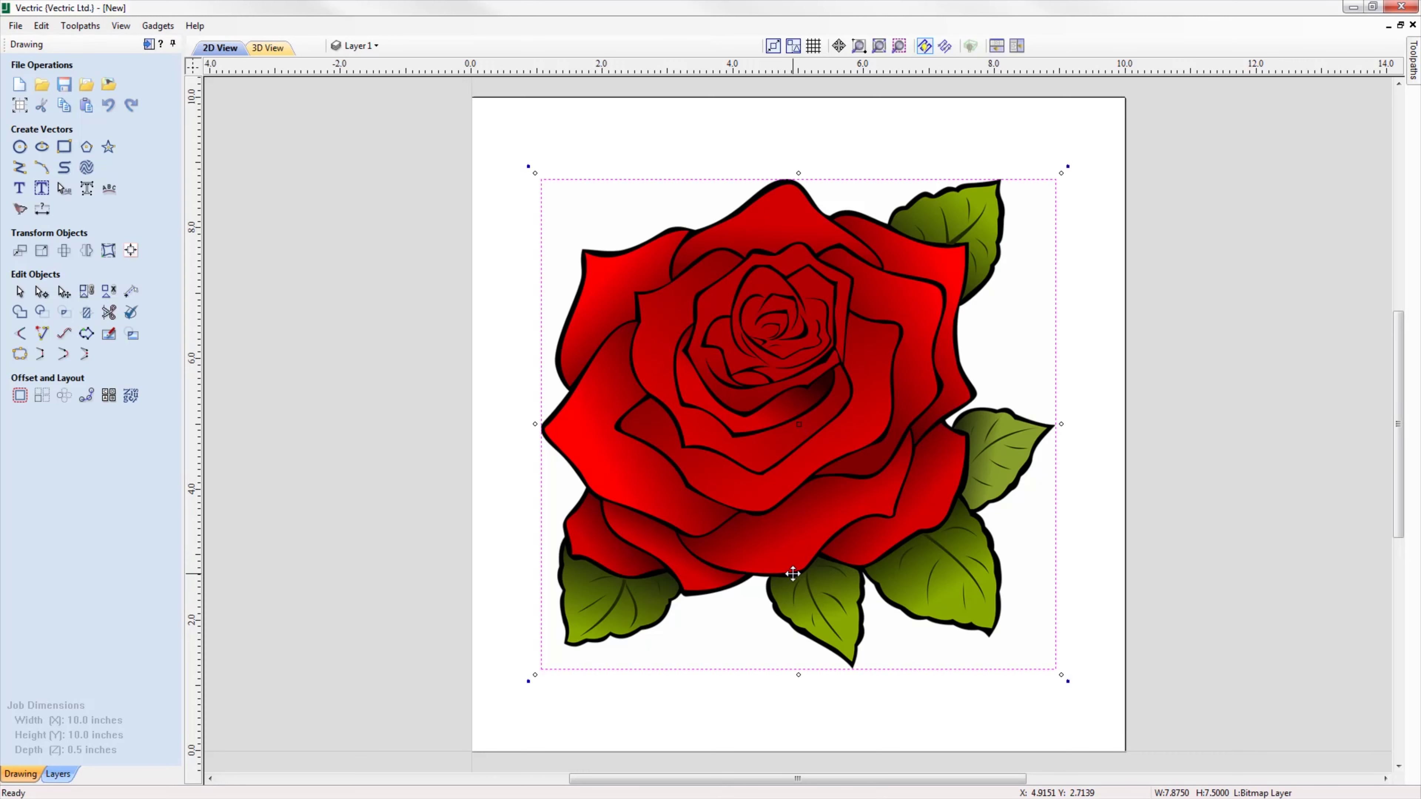
key("Delete")
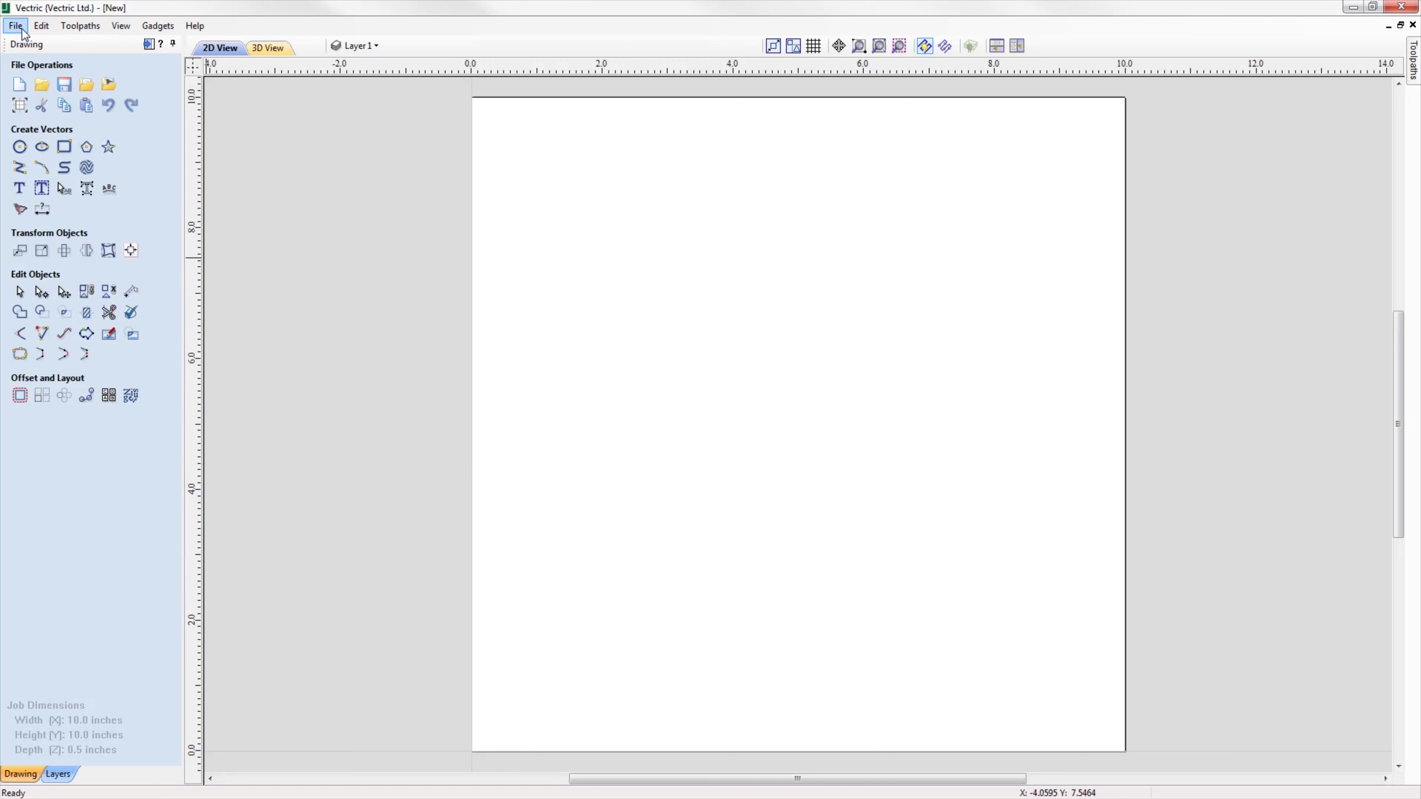
- Keep File Dialog Default as Operation in Program Options, then start Import Bitmap
left_click(41, 25)
left_click(94, 292)
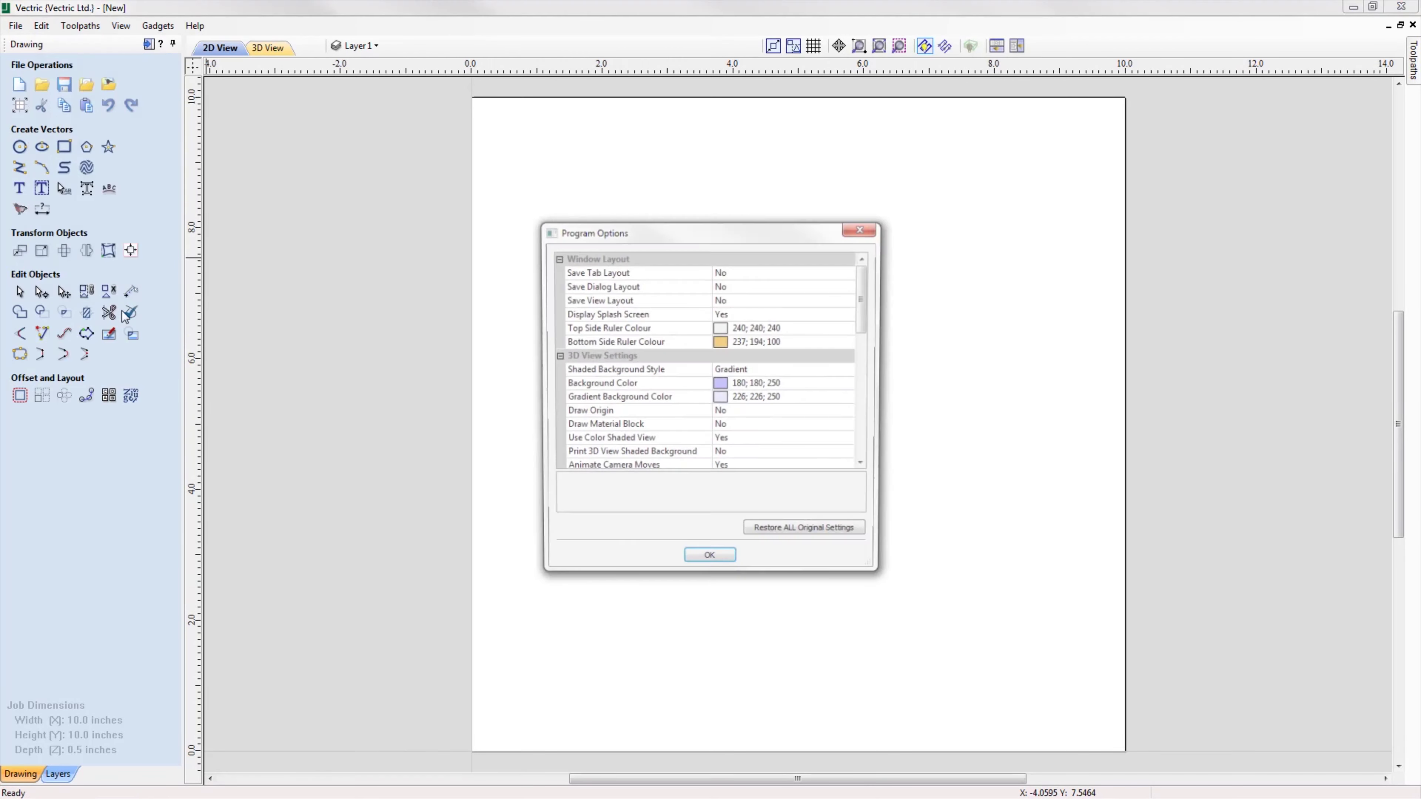
left_click_drag(865, 320, 865, 437)
left_click(761, 440)
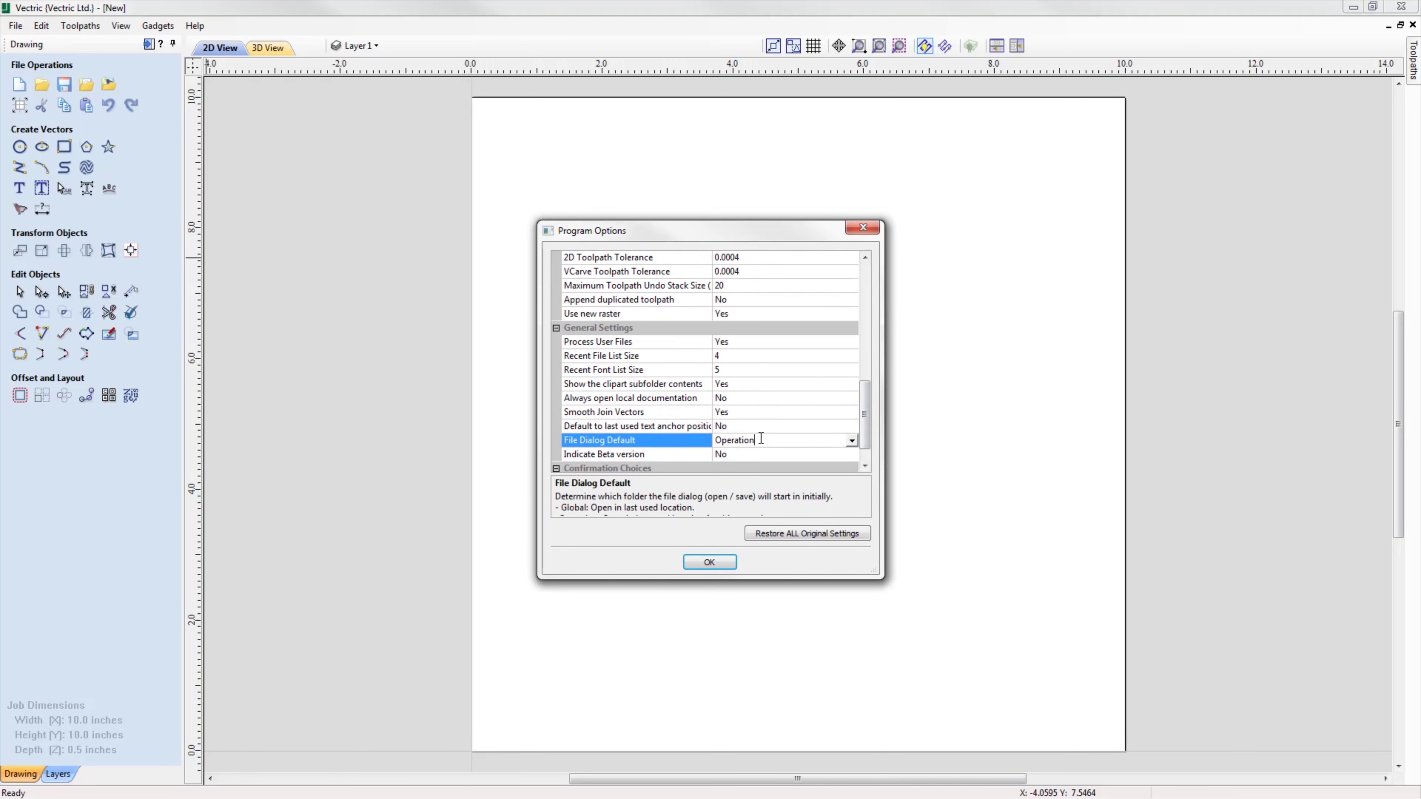
left_click(850, 440)
left_click(848, 441)
left_click(713, 566)
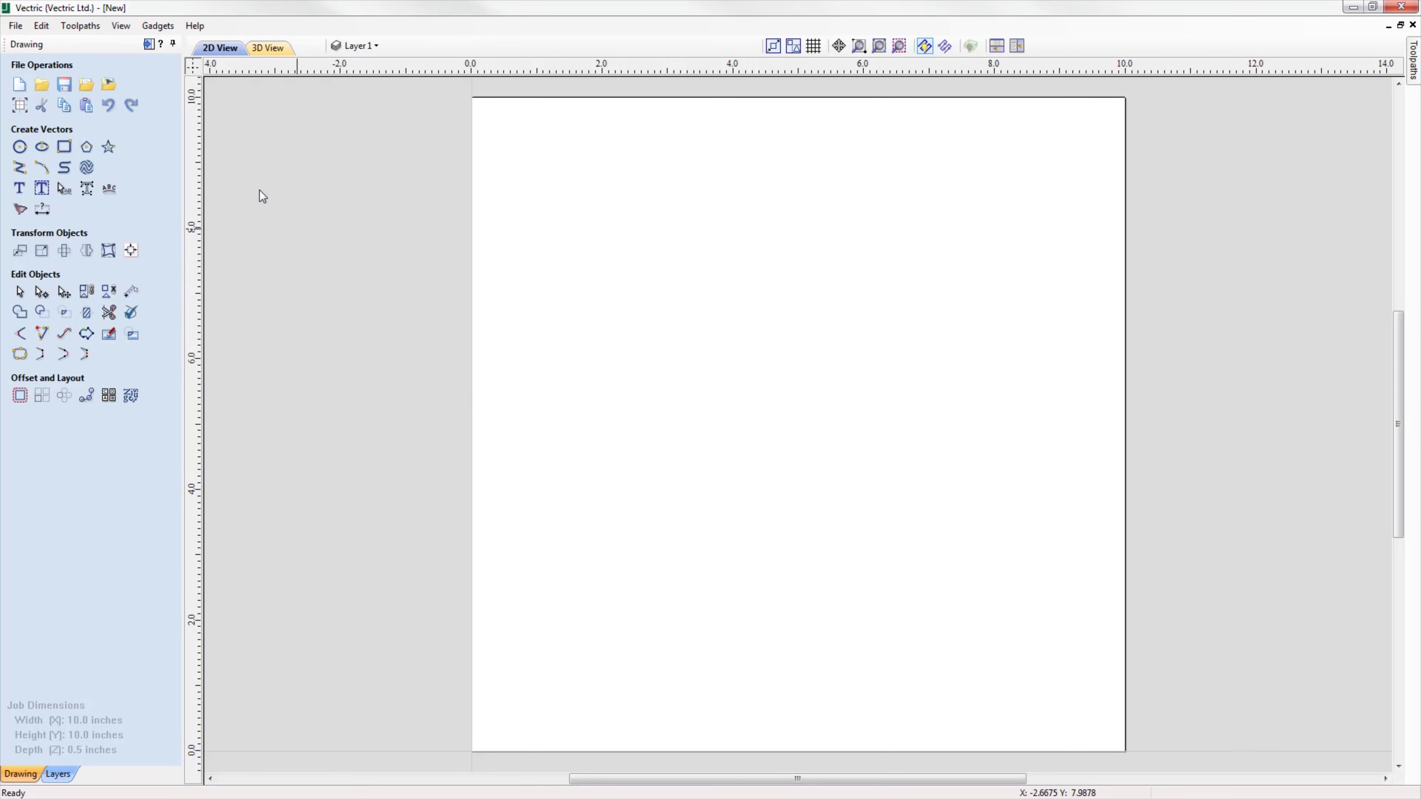
left_click(106, 89)
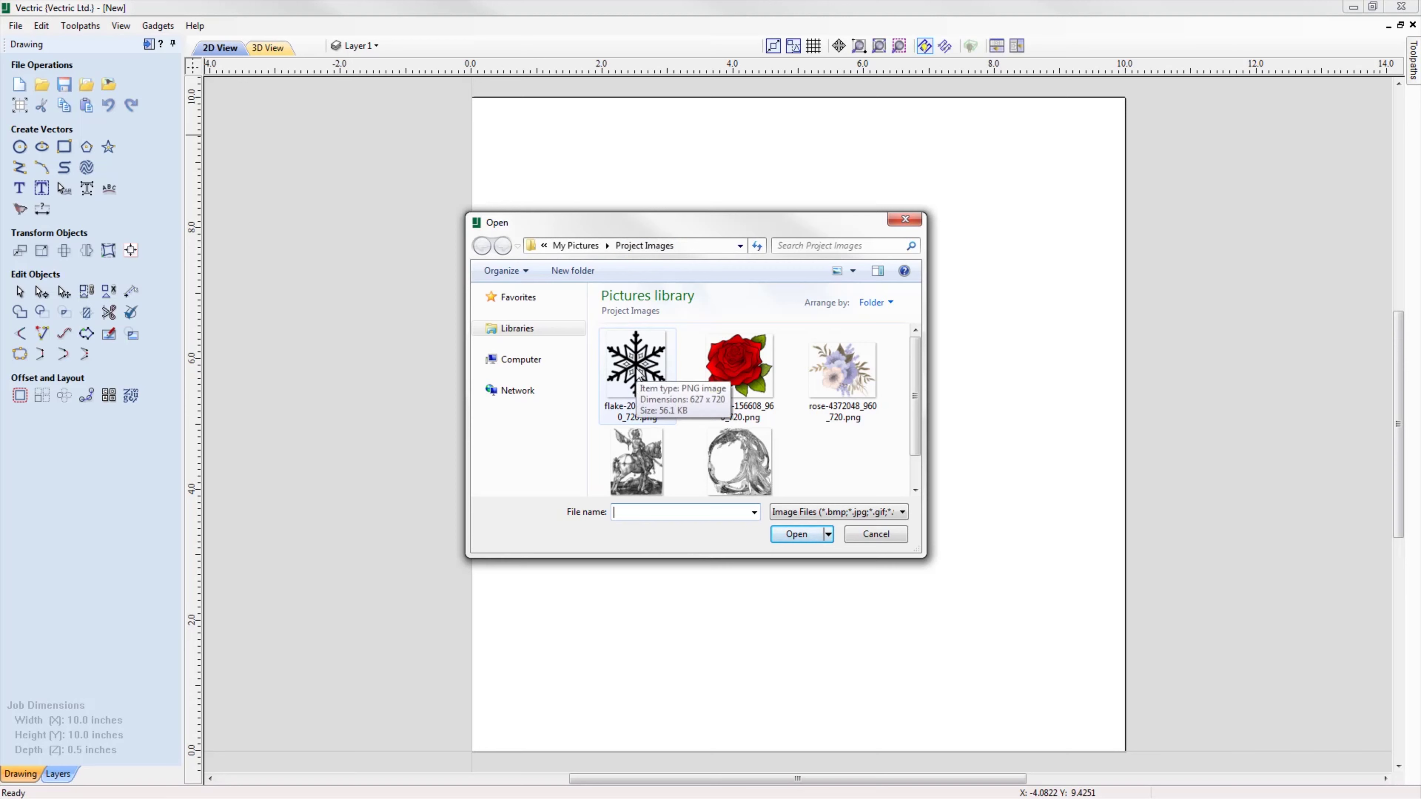
- Import the flake image, enlarge it to fill the page, and trace it into vectors
double_click(646, 378)
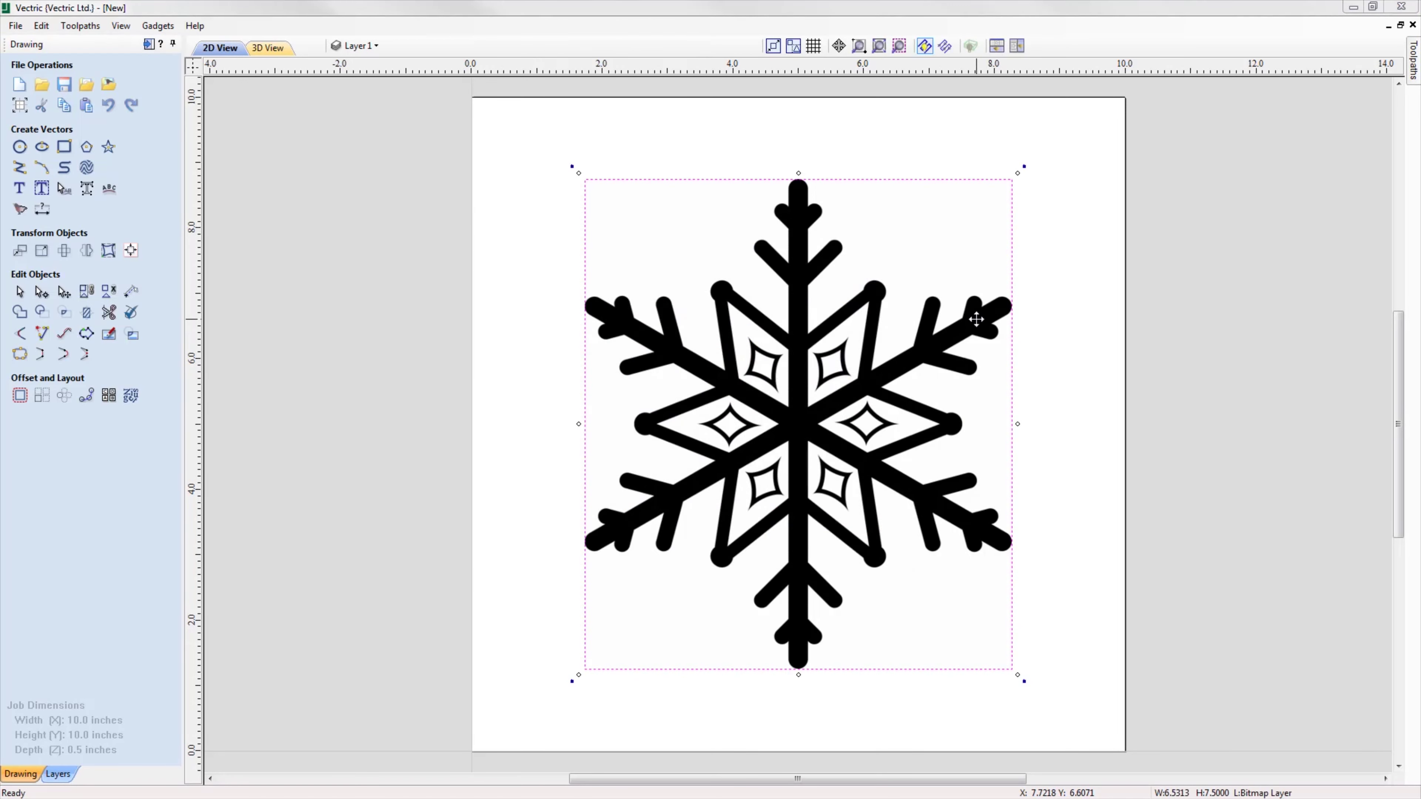
mouse_move(1015, 174)
left_mouse_down()
mouse_move(1037, 120)
mouse_move(1047, 136)
left_mouse_up()
left_click(21, 211)
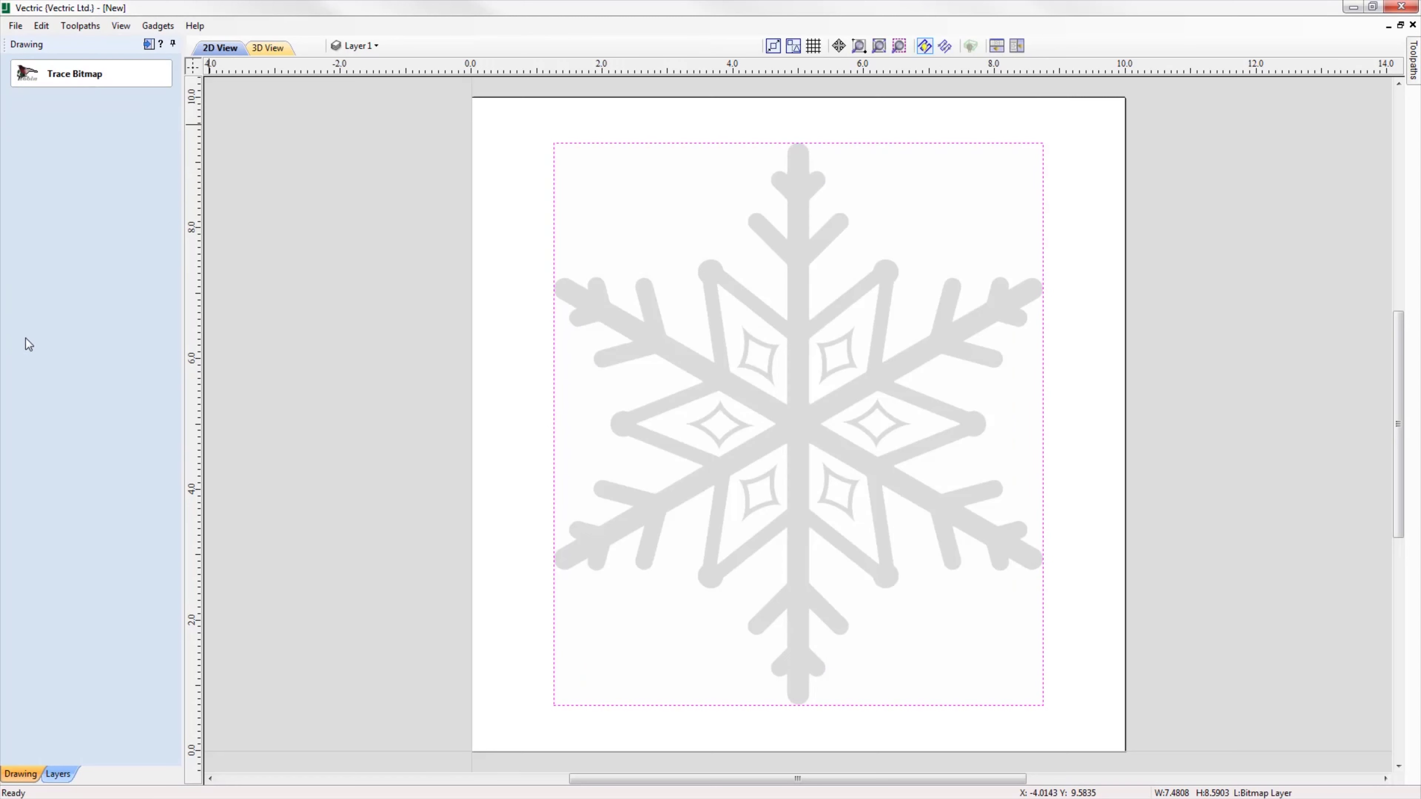
left_click(81, 592)
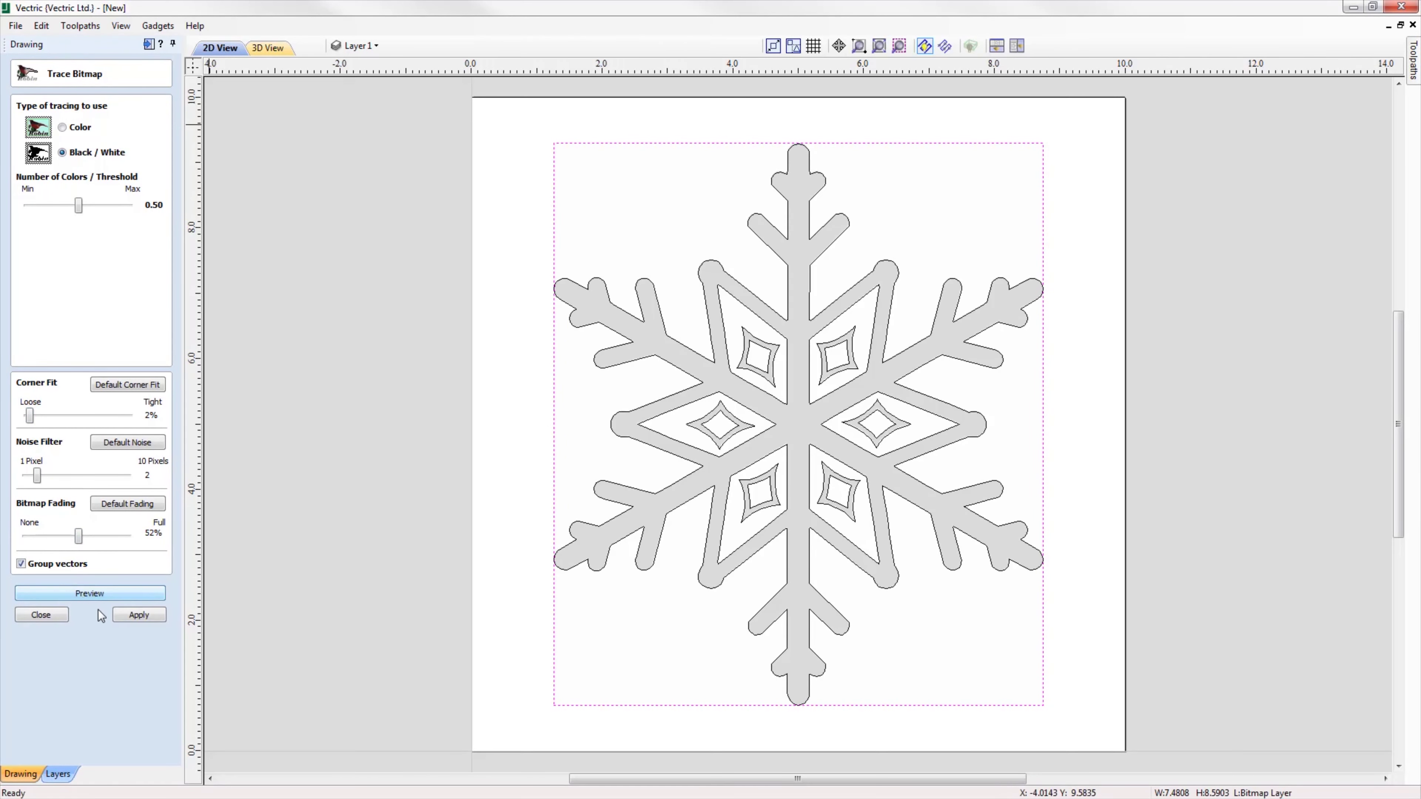
left_click(62, 612)
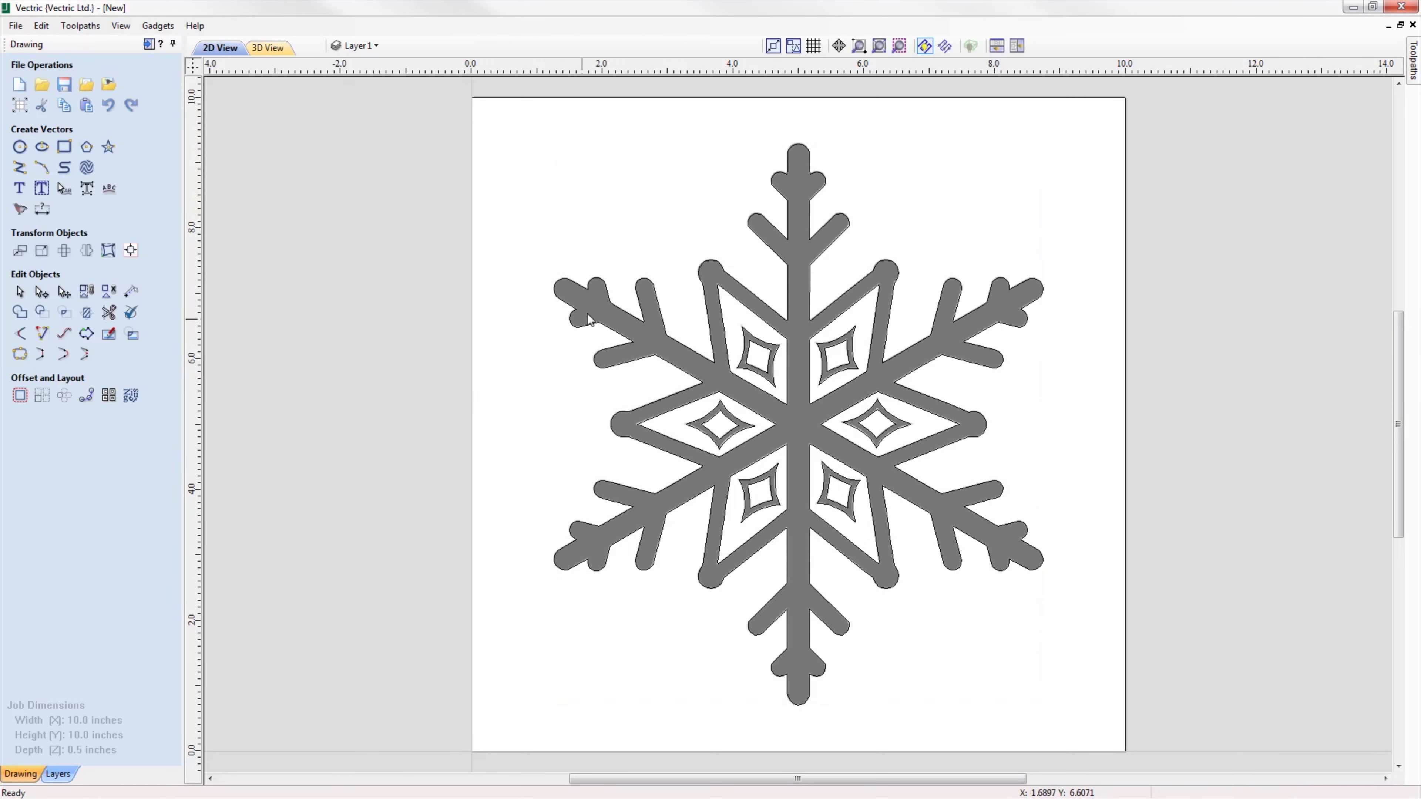
- Export the traced snowflake vectors as a DXF file
left_click(638, 288)
left_click(15, 25)
mouse_move(81, 213)
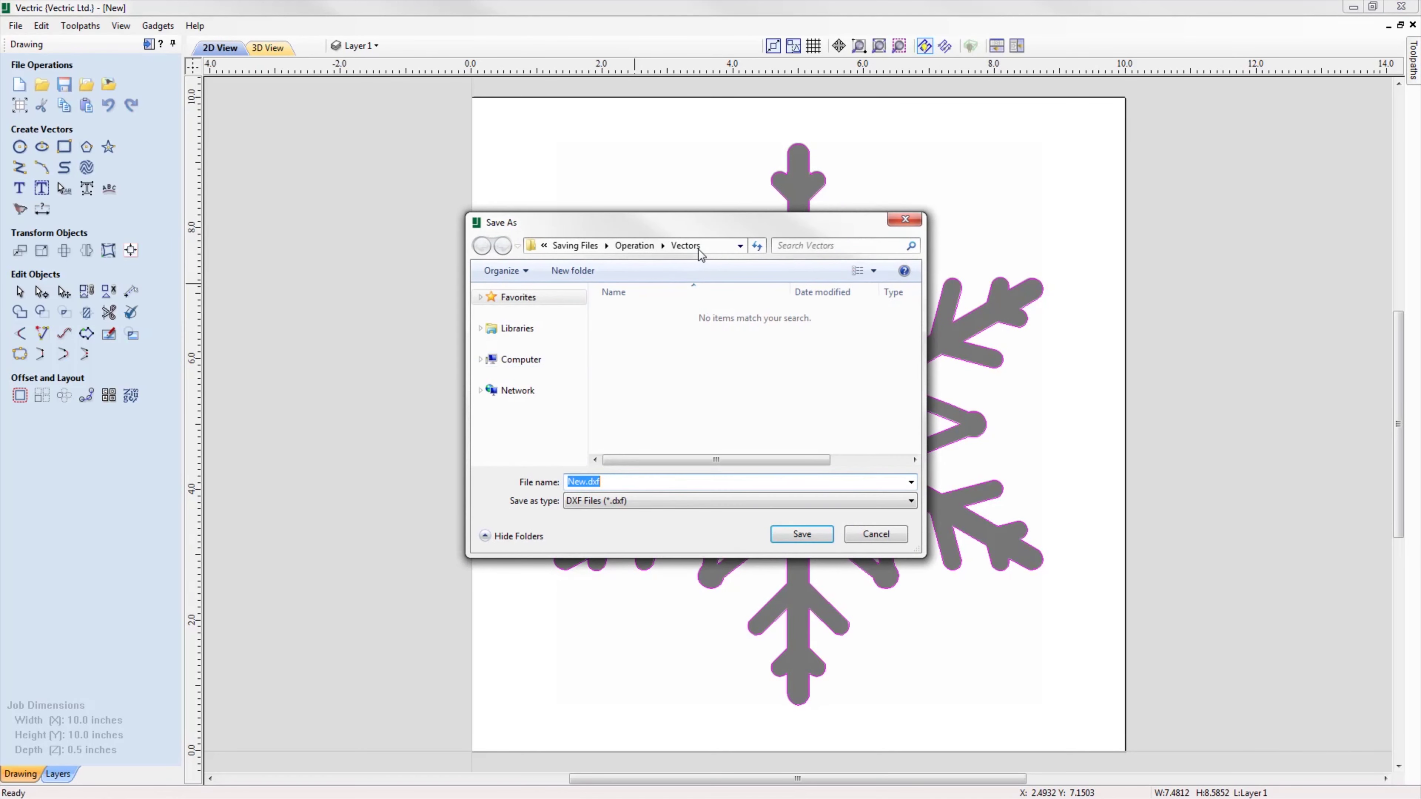
left_click(814, 531)
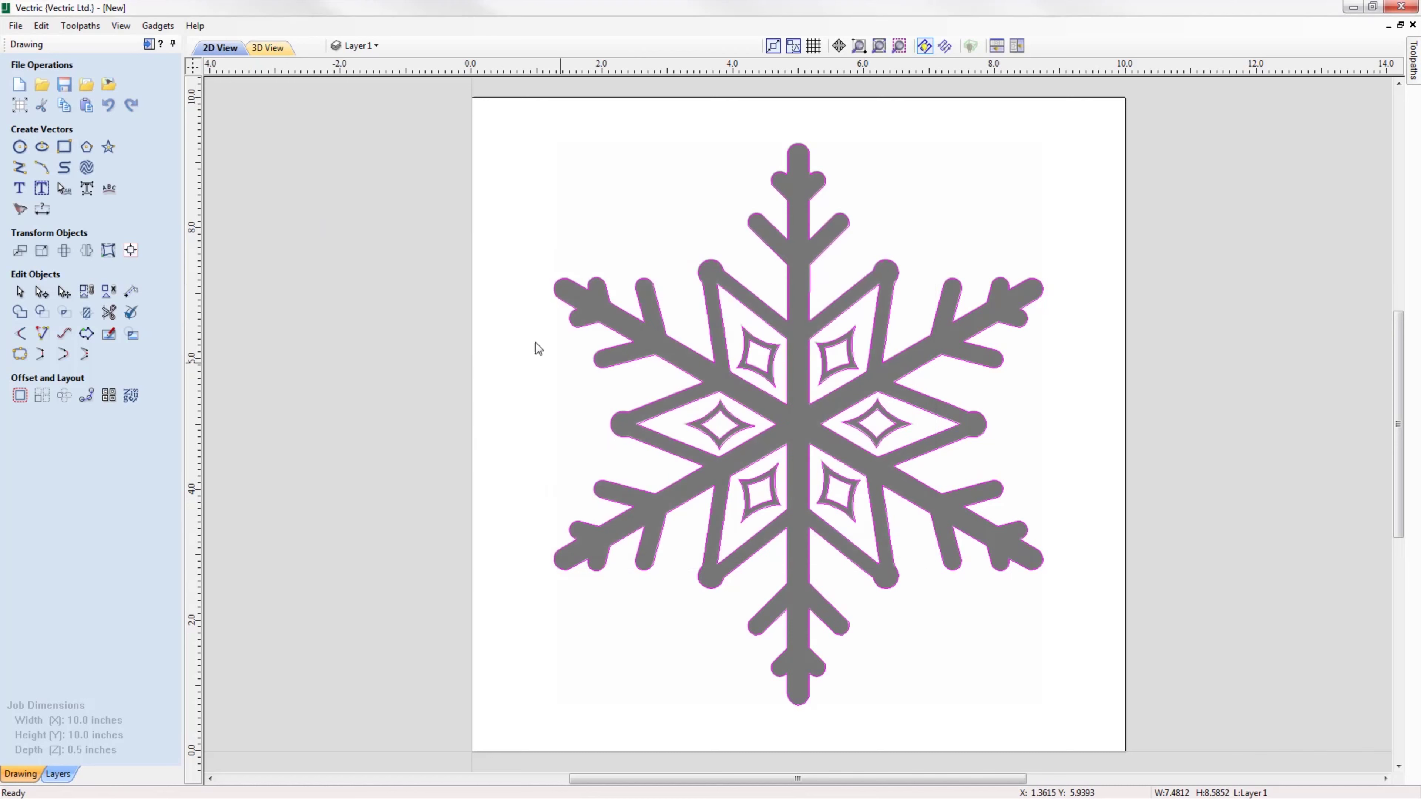
- Calculate a Pocket 1 toolpath, then open and cancel its Save Toolpath dialog
left_click(149, 43)
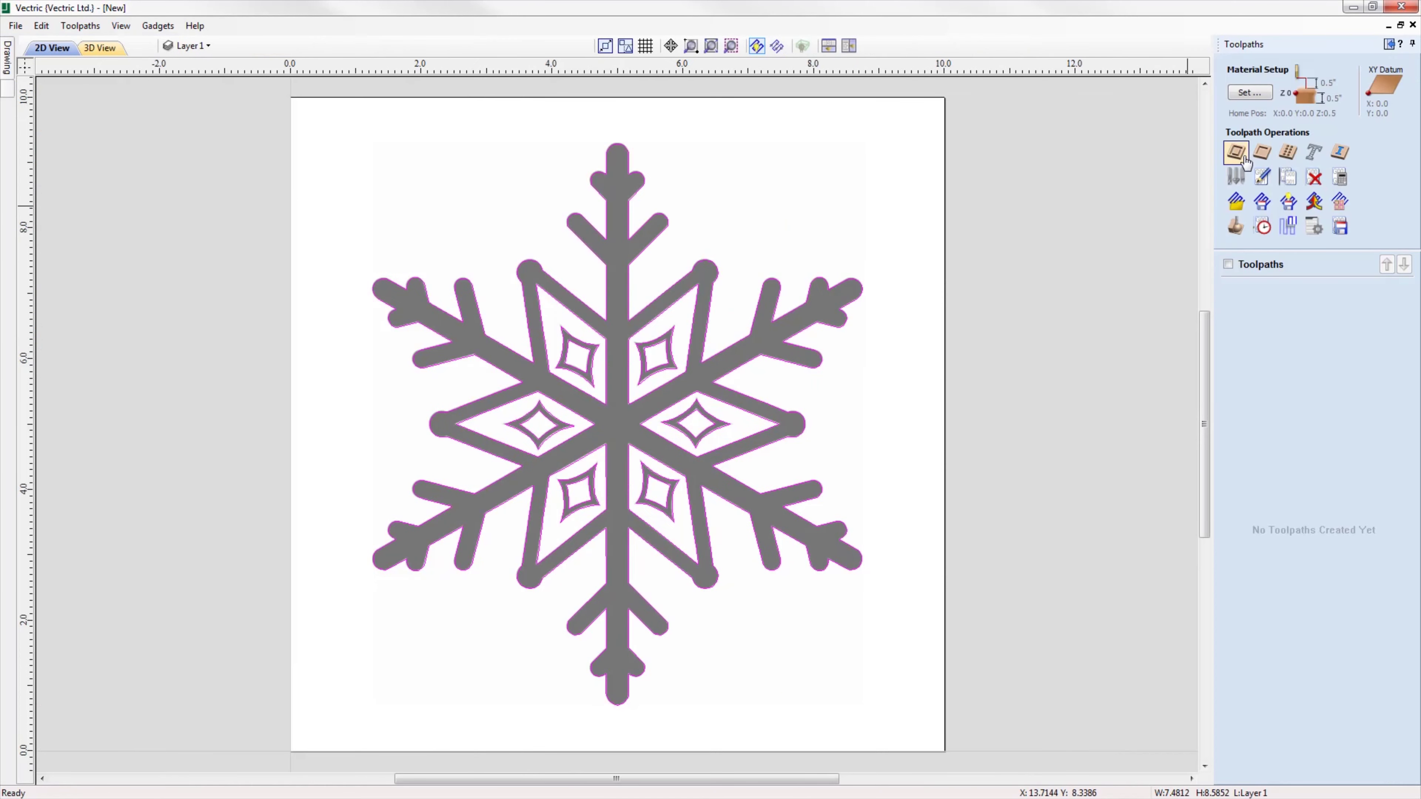
left_click(1262, 152)
left_click(1251, 614)
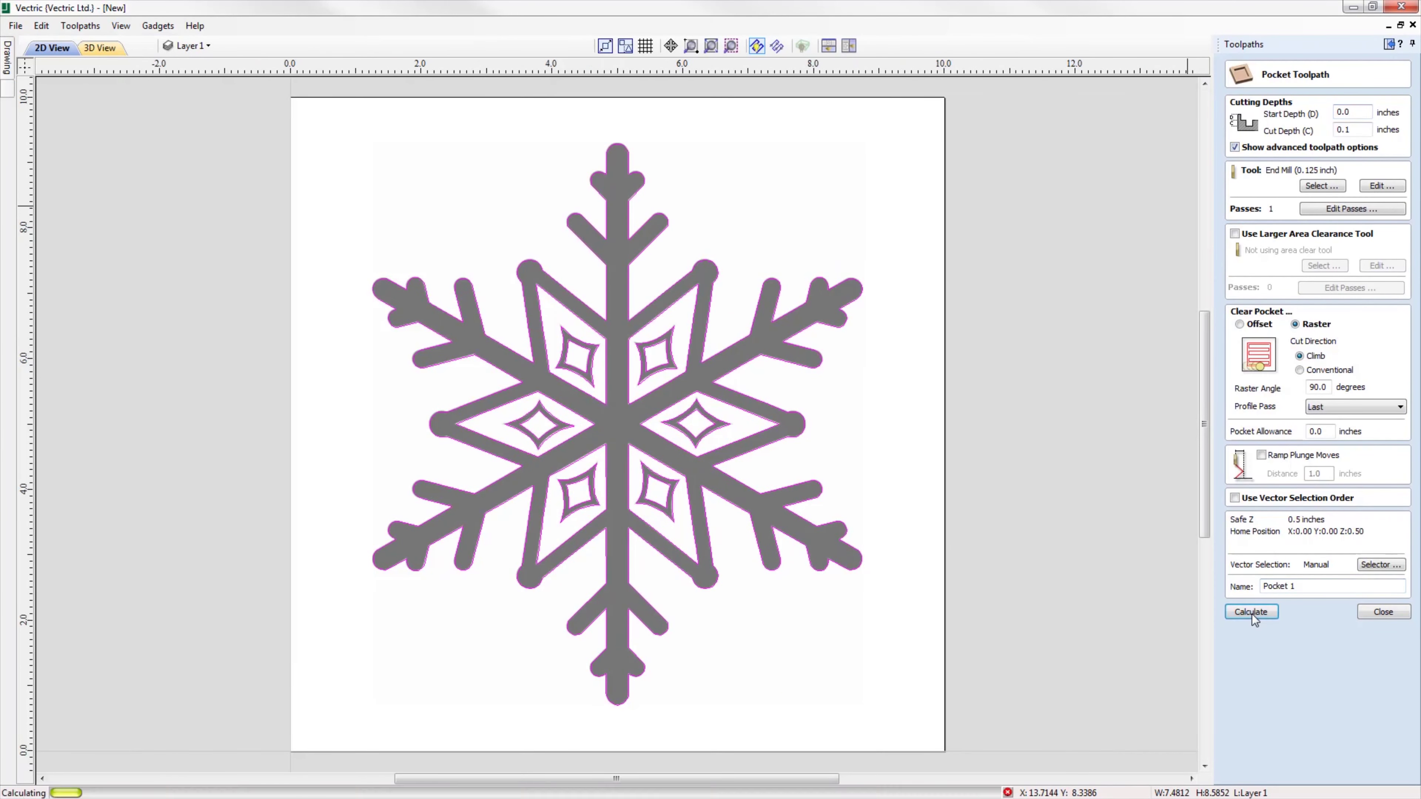
left_click(1371, 417)
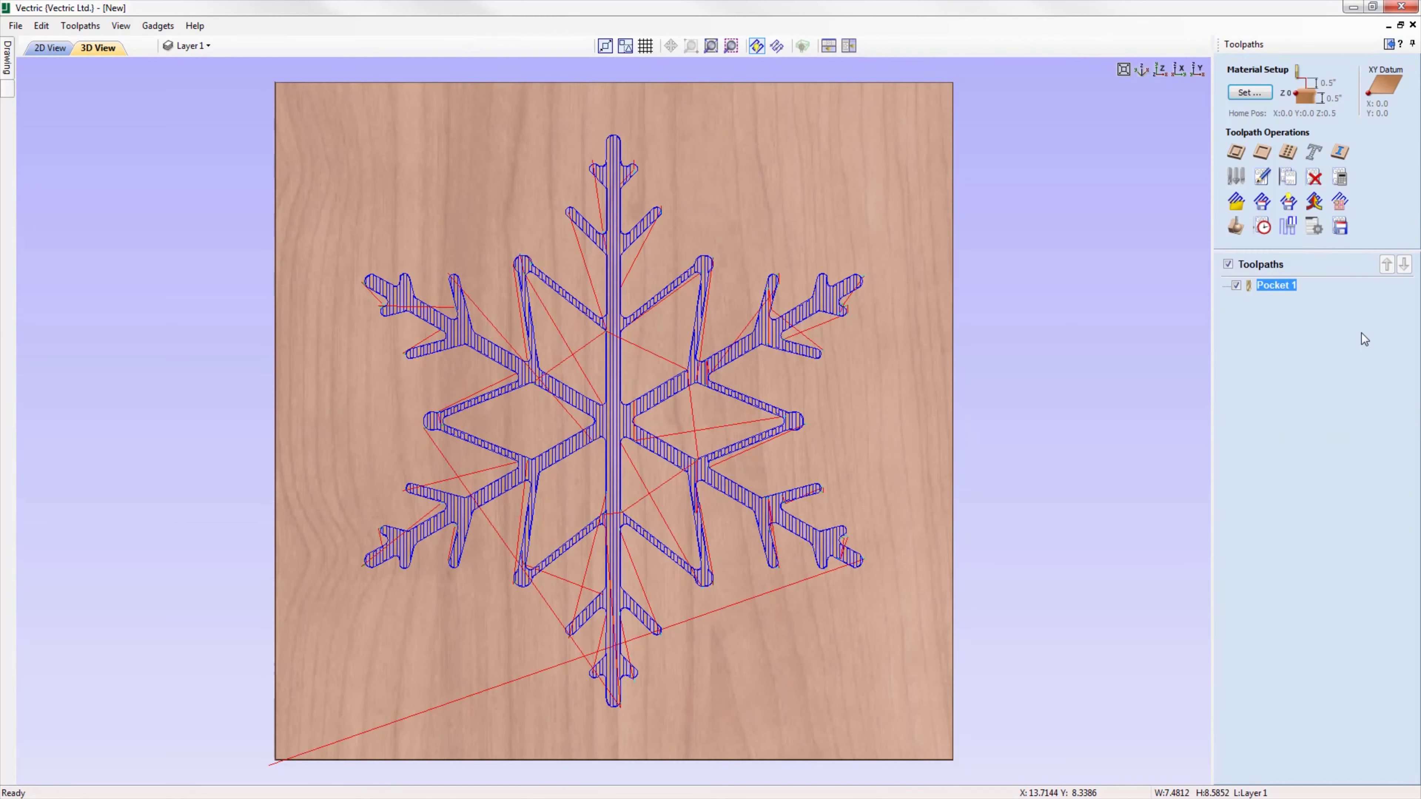
left_click(1341, 229)
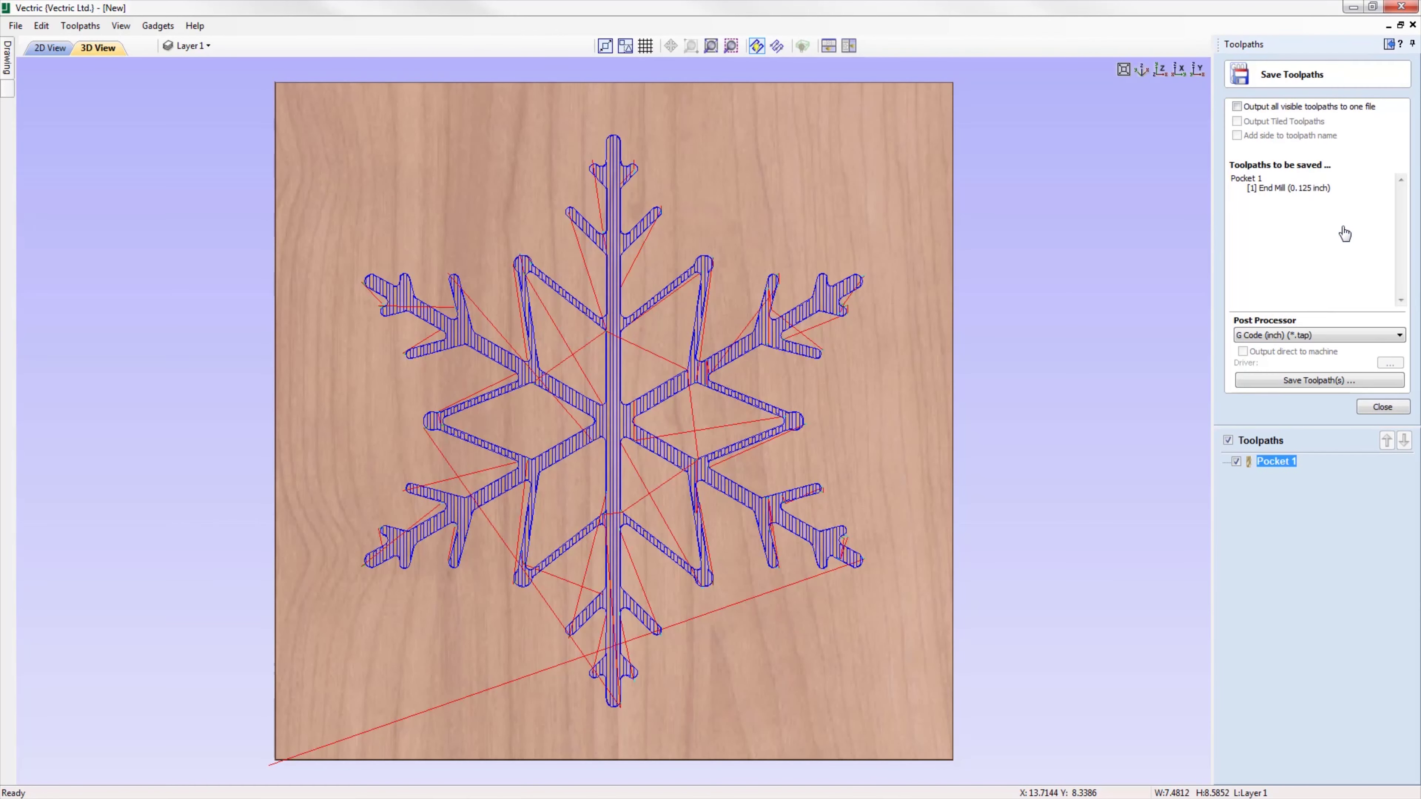
left_click(1330, 381)
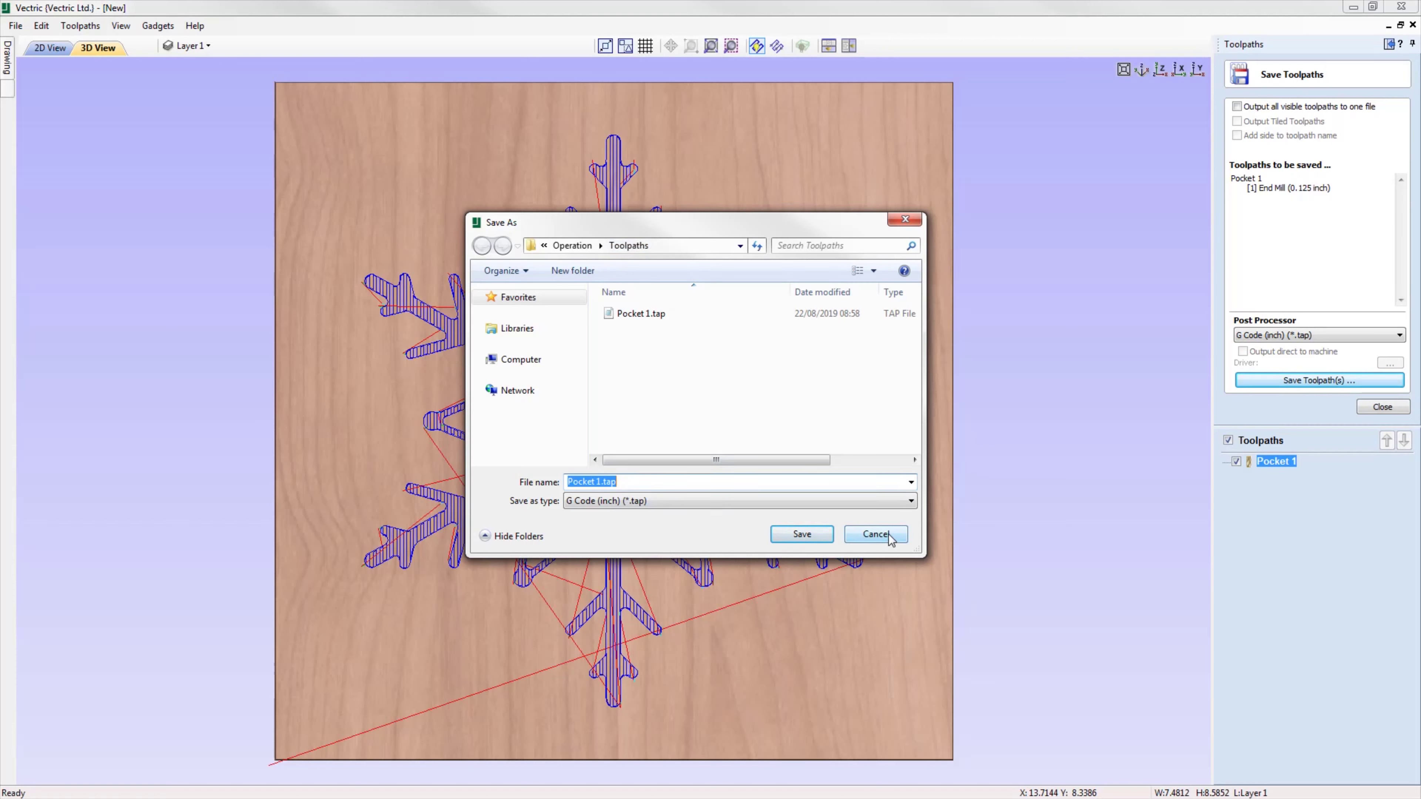
left_click(875, 534)
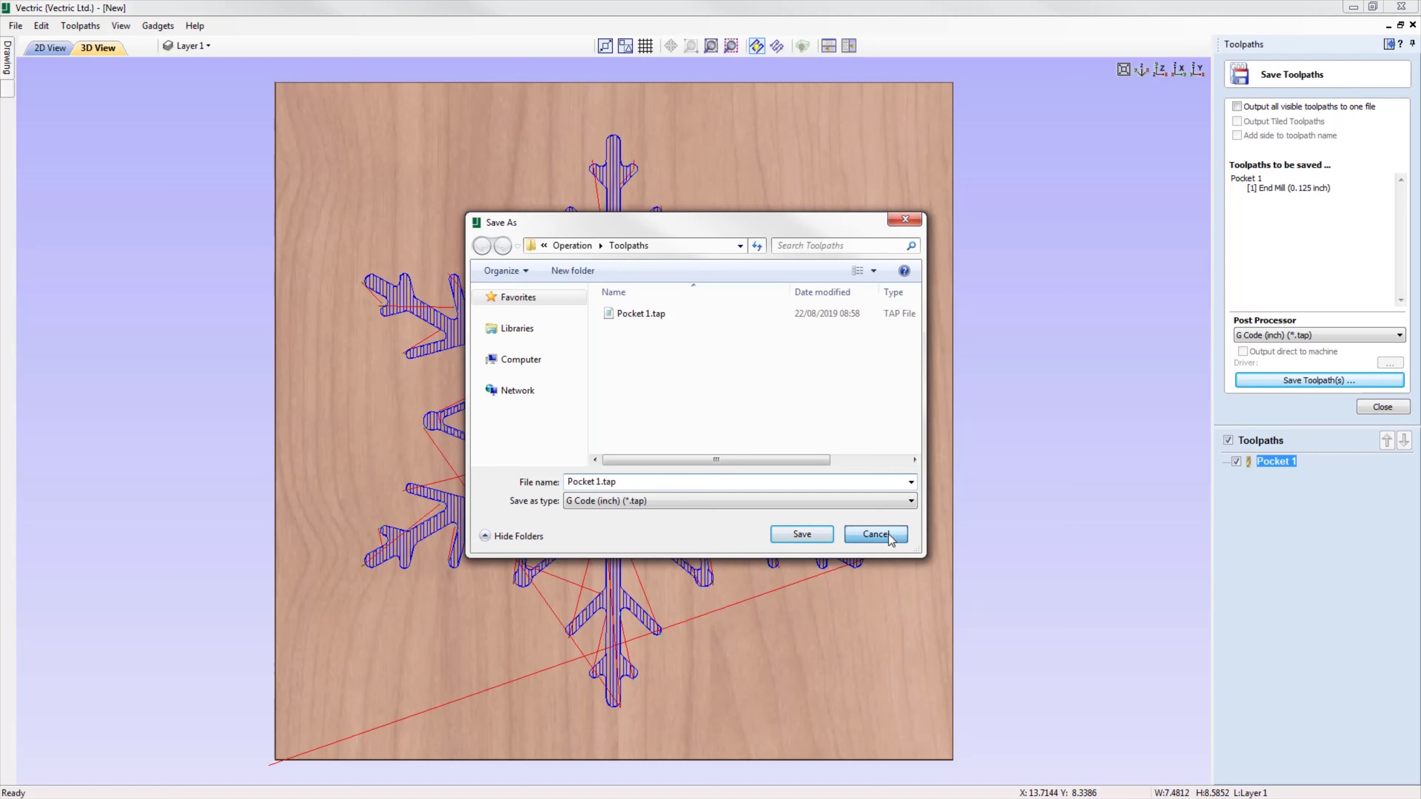
- Bring up the File Dialog Default choices in Program Options
left_click(41, 26)
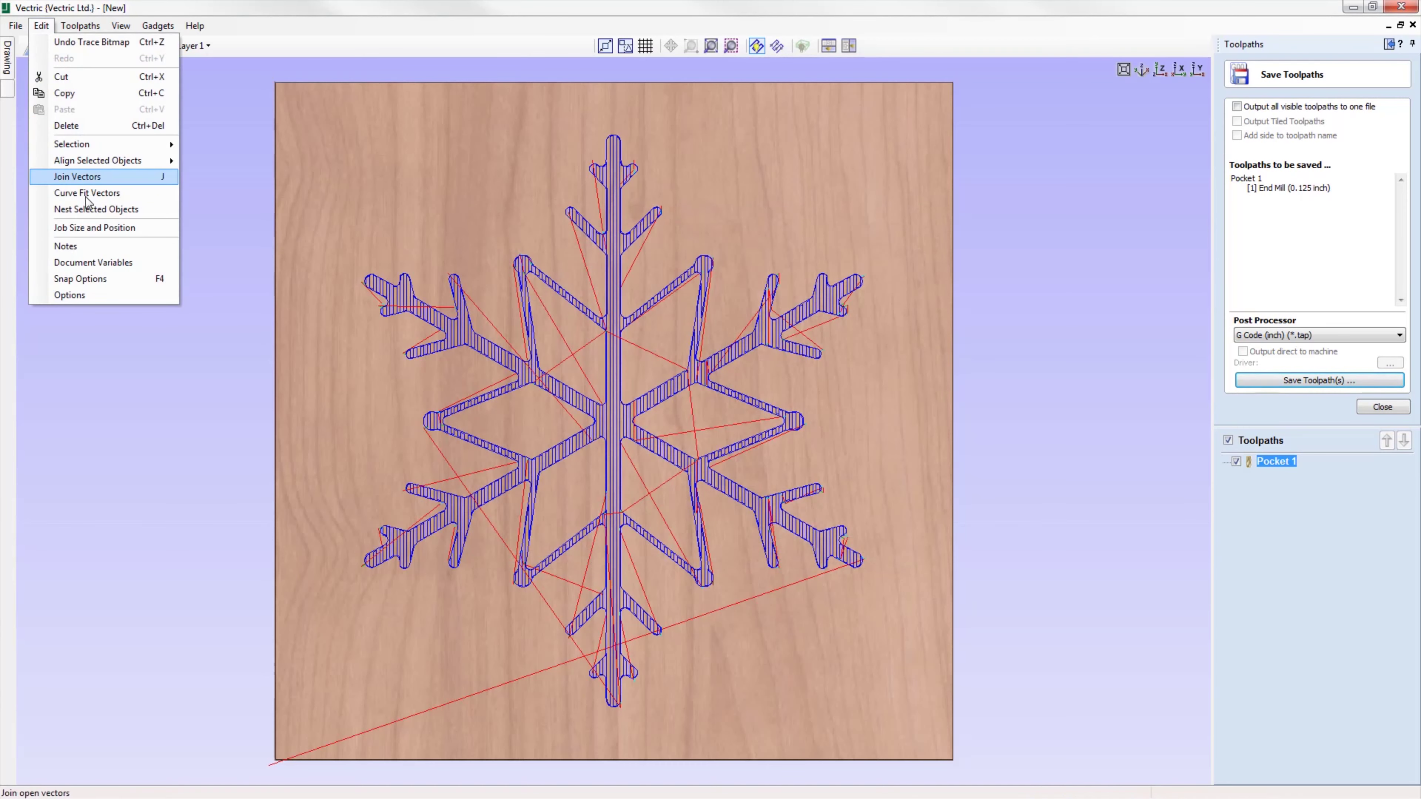
left_click(91, 295)
left_click_drag(873, 329, 869, 460)
left_click(789, 415)
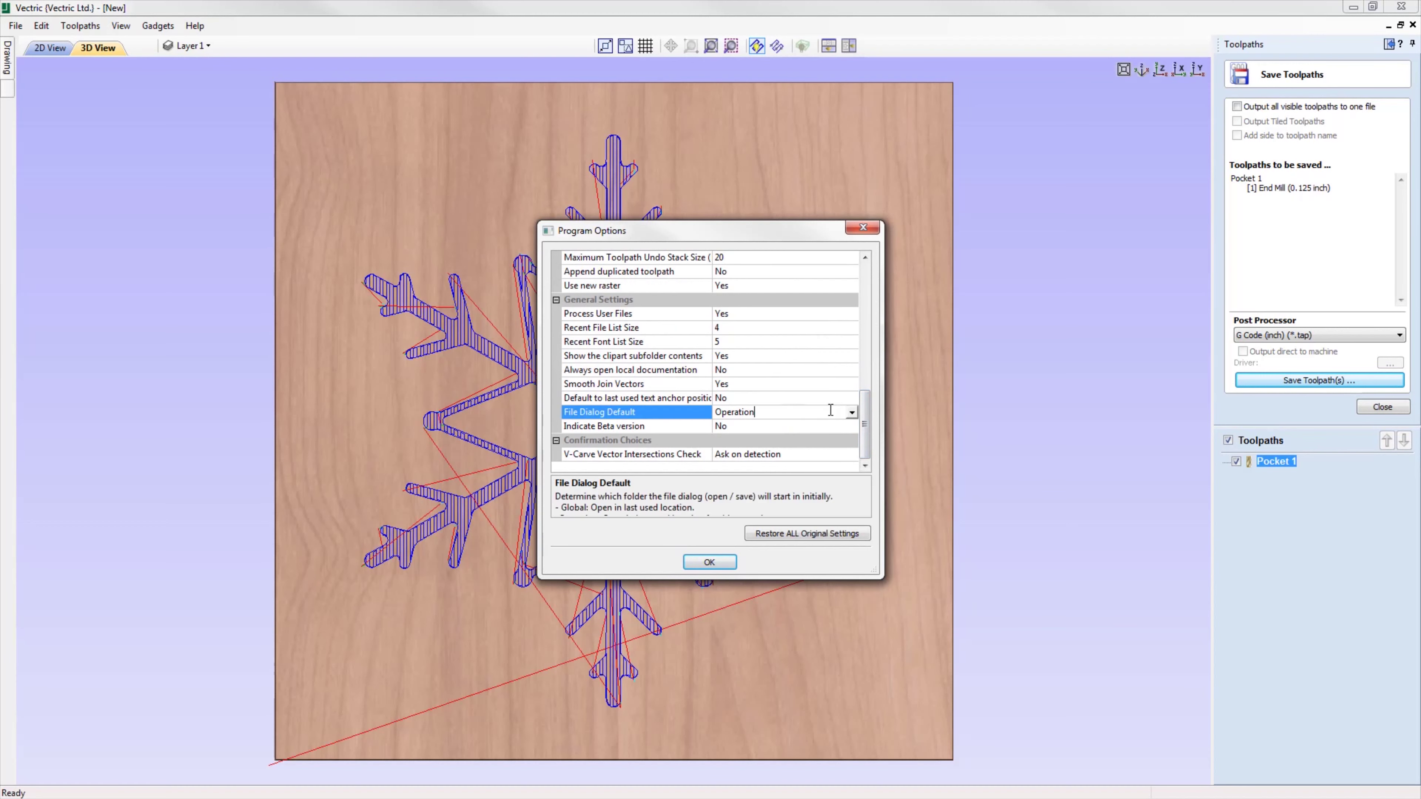
left_click(851, 414)
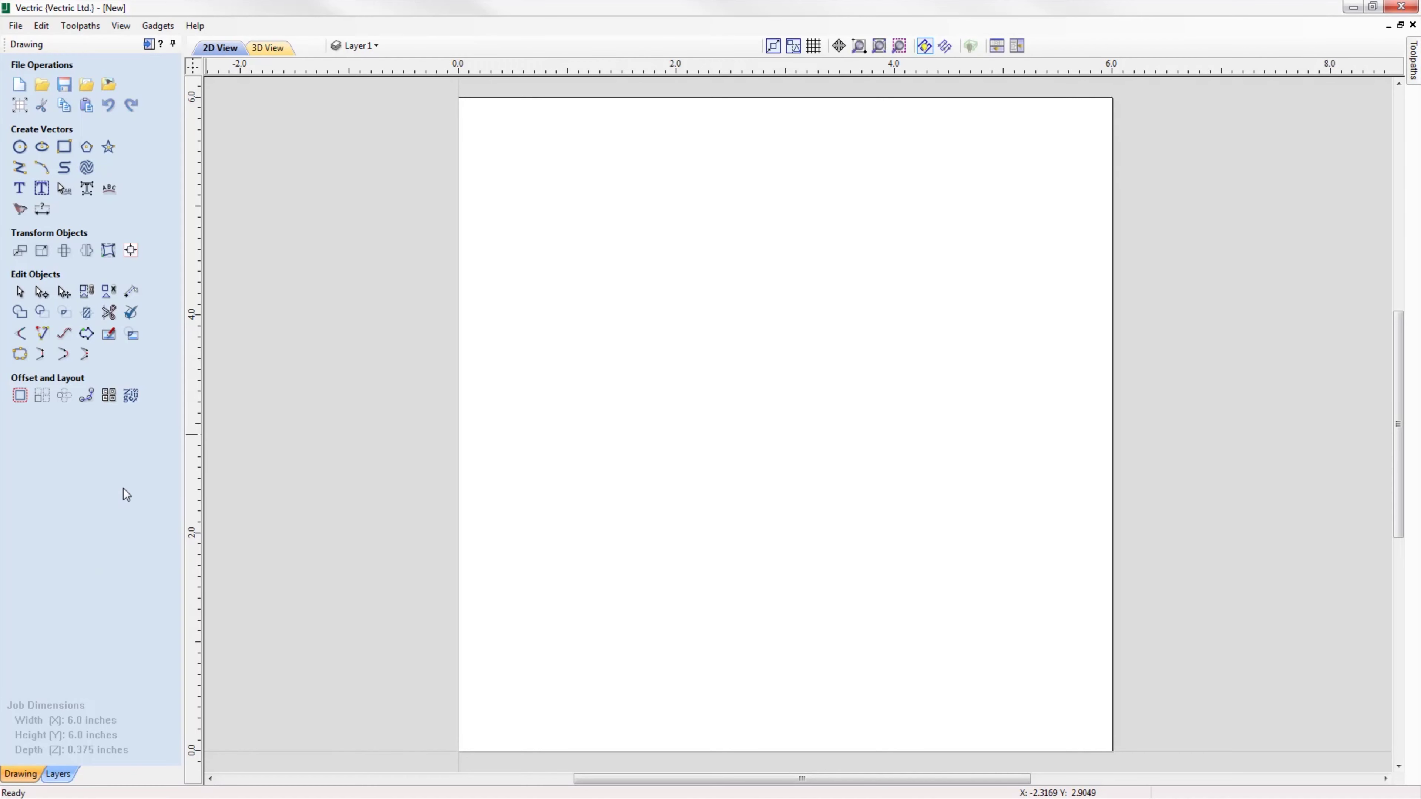
- Start a Drilling Toolpath from the Toolpaths tab and bring up its help page in the browser
left_click(149, 44)
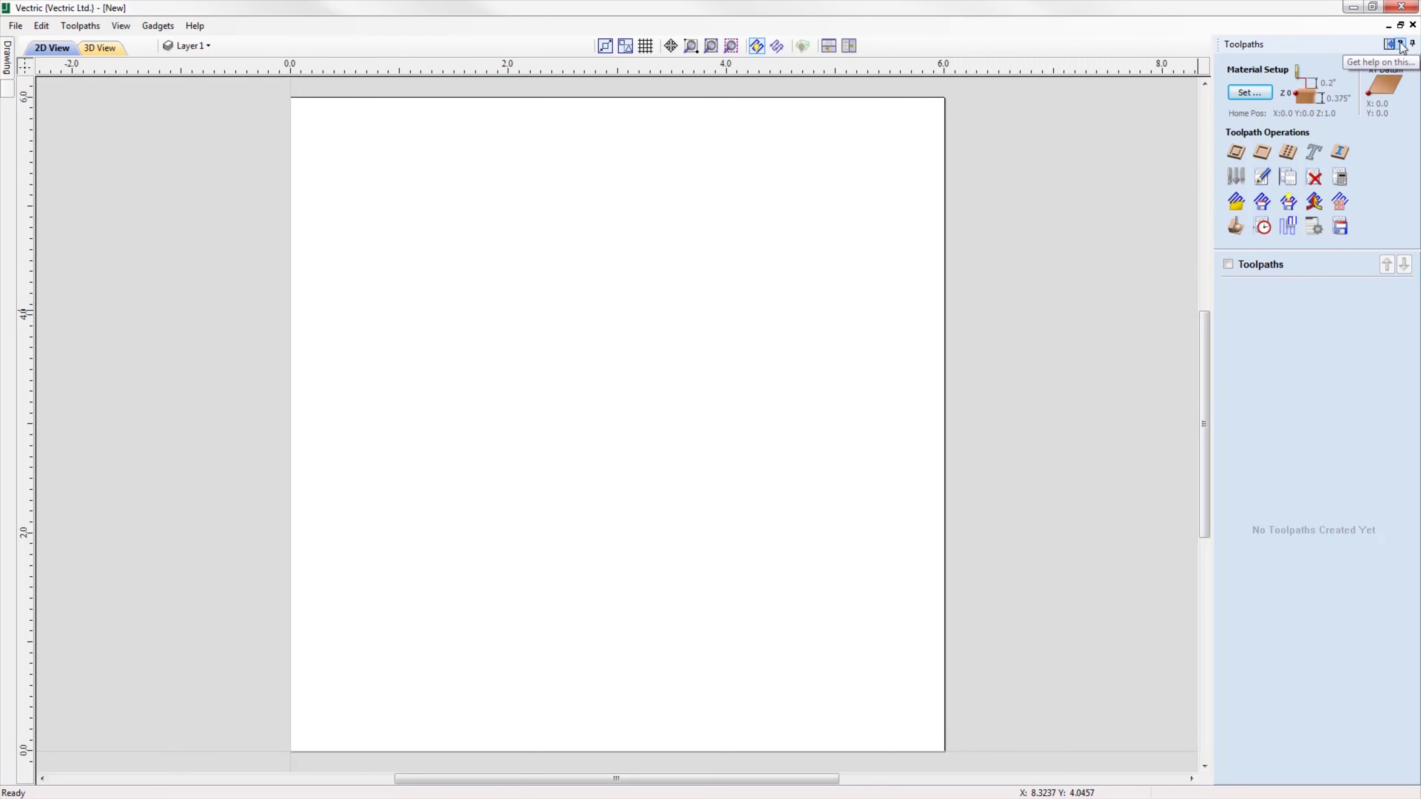
left_click(1288, 153)
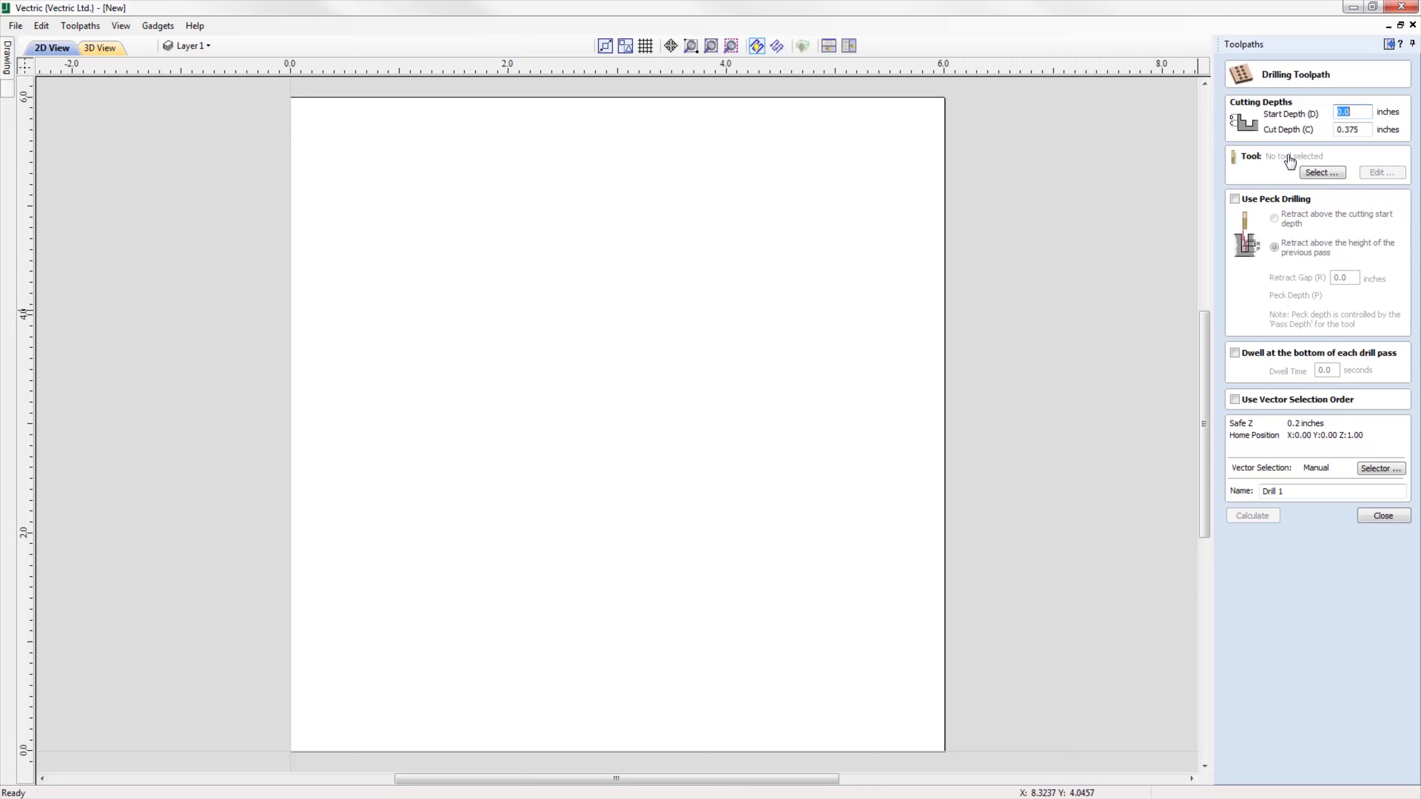
left_click(1404, 48)
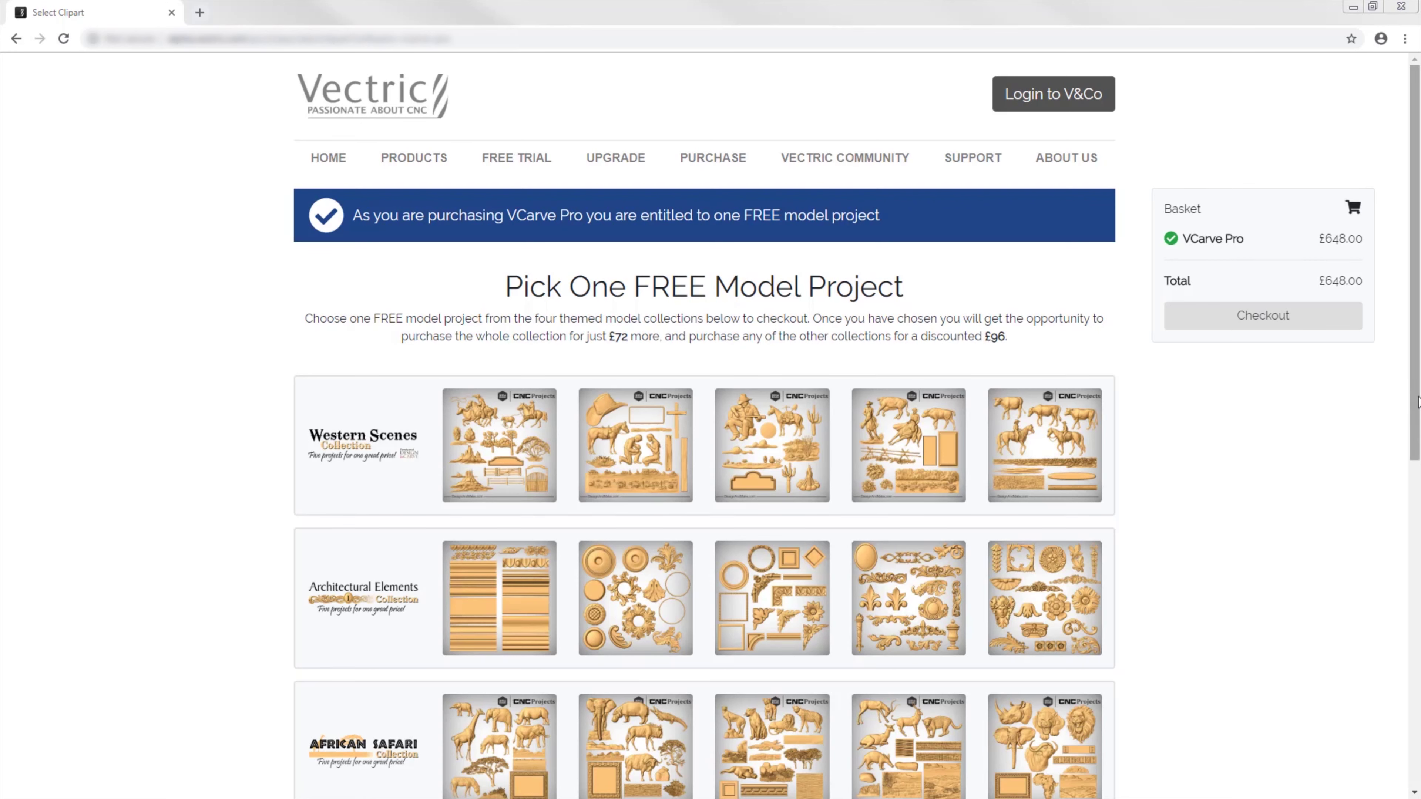
- After previewing project images, take Praying Cowboy and Cowgirl free and add the £72 Western Scenes Full Collection
left_click_drag(1418, 399, 1418, 491)
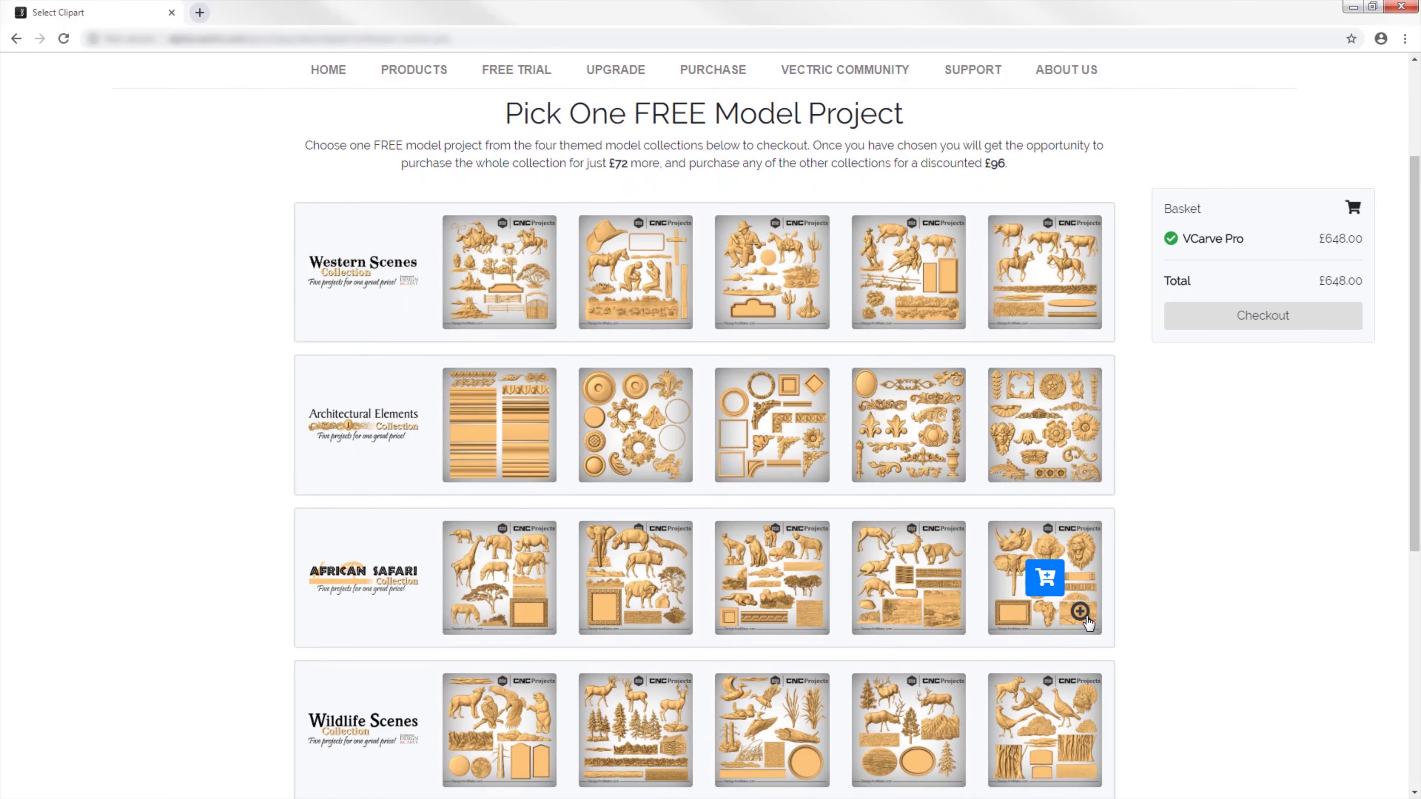
left_click(1083, 615)
left_click(1164, 618)
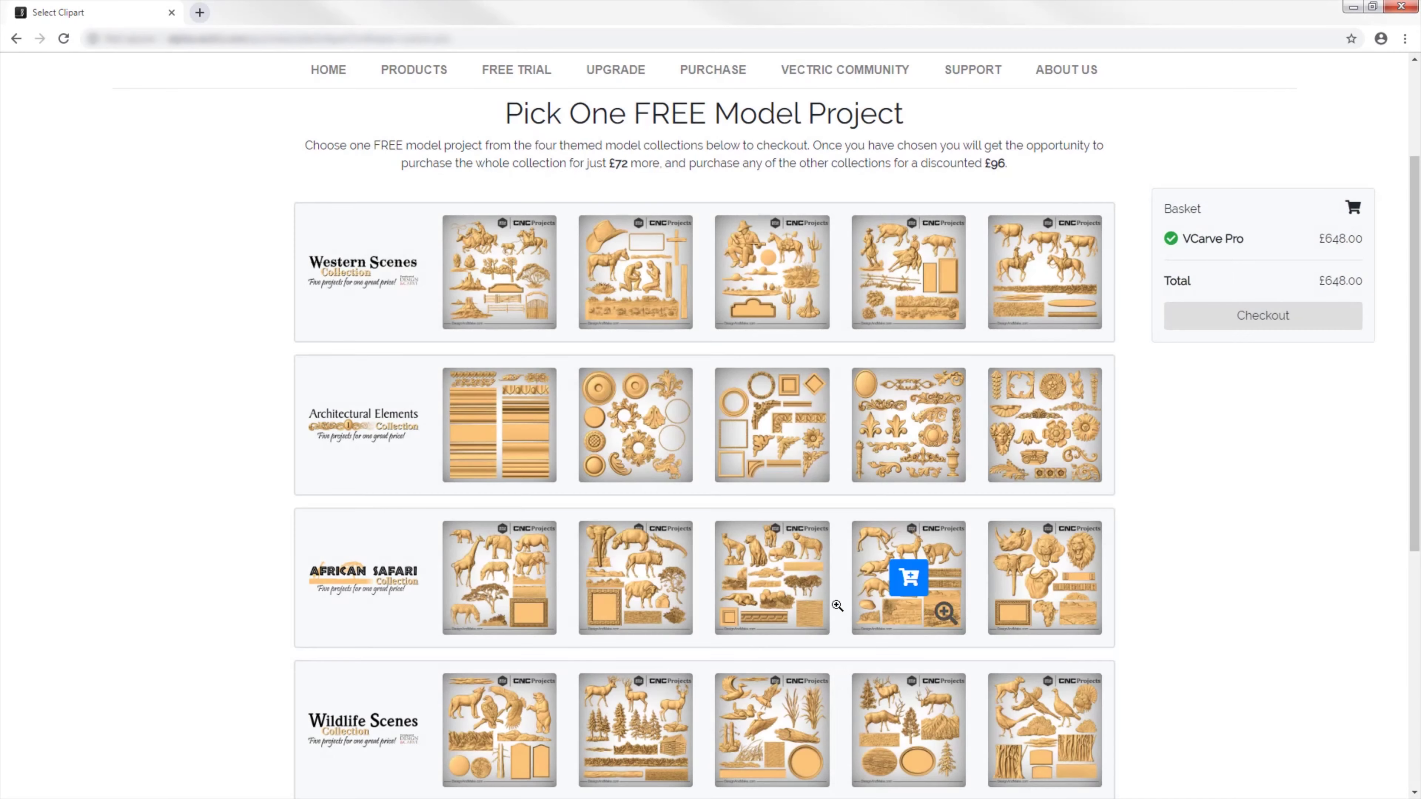
left_click(809, 309)
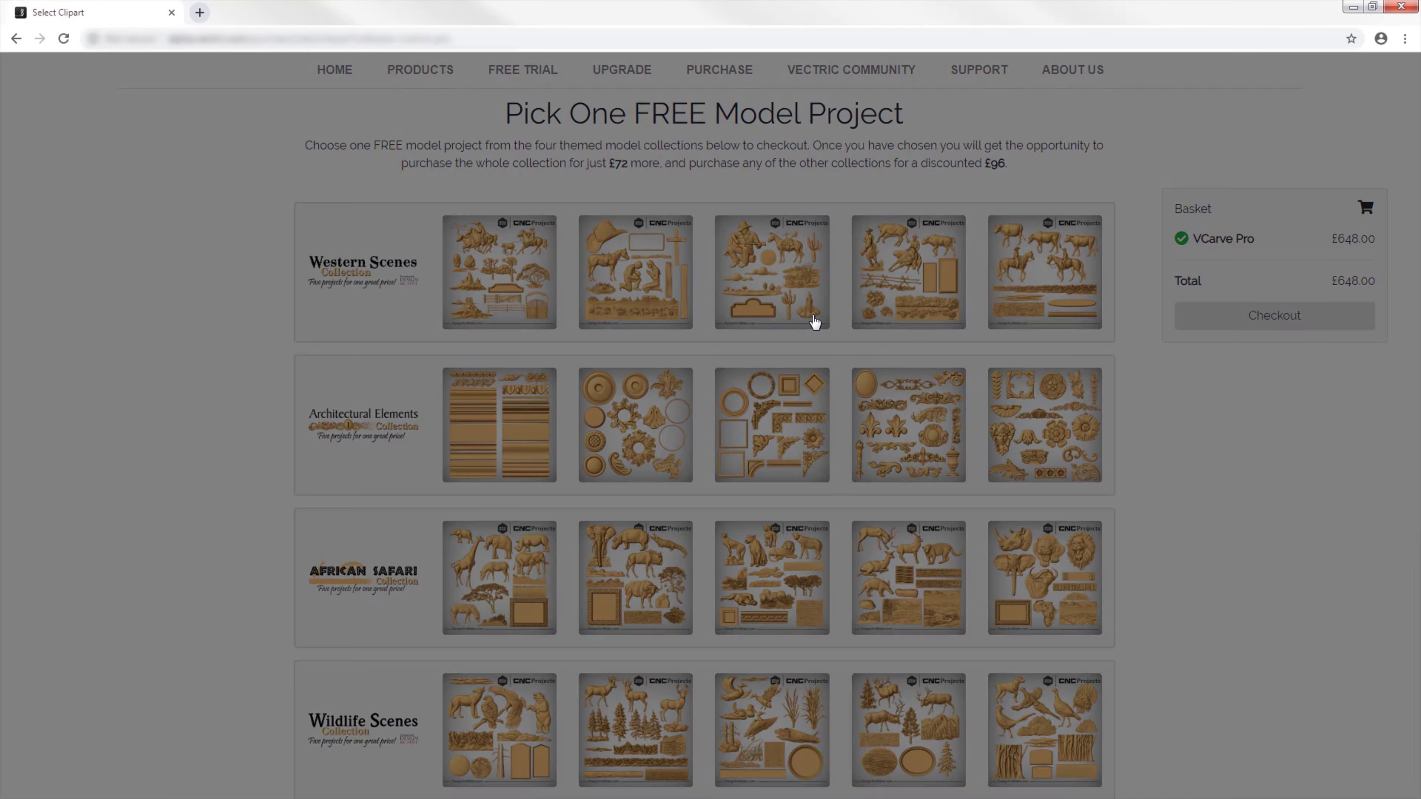
left_click(814, 319)
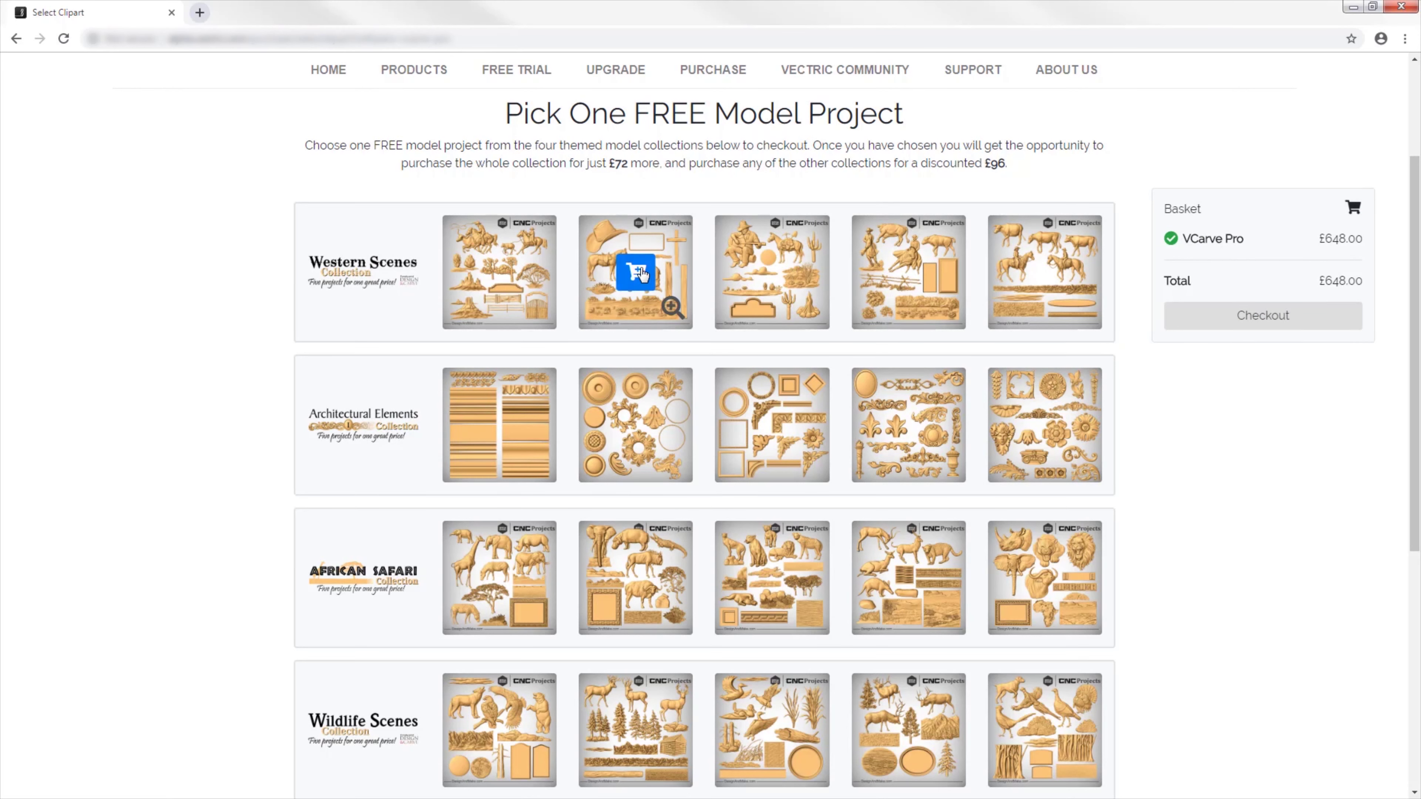
left_click(637, 273)
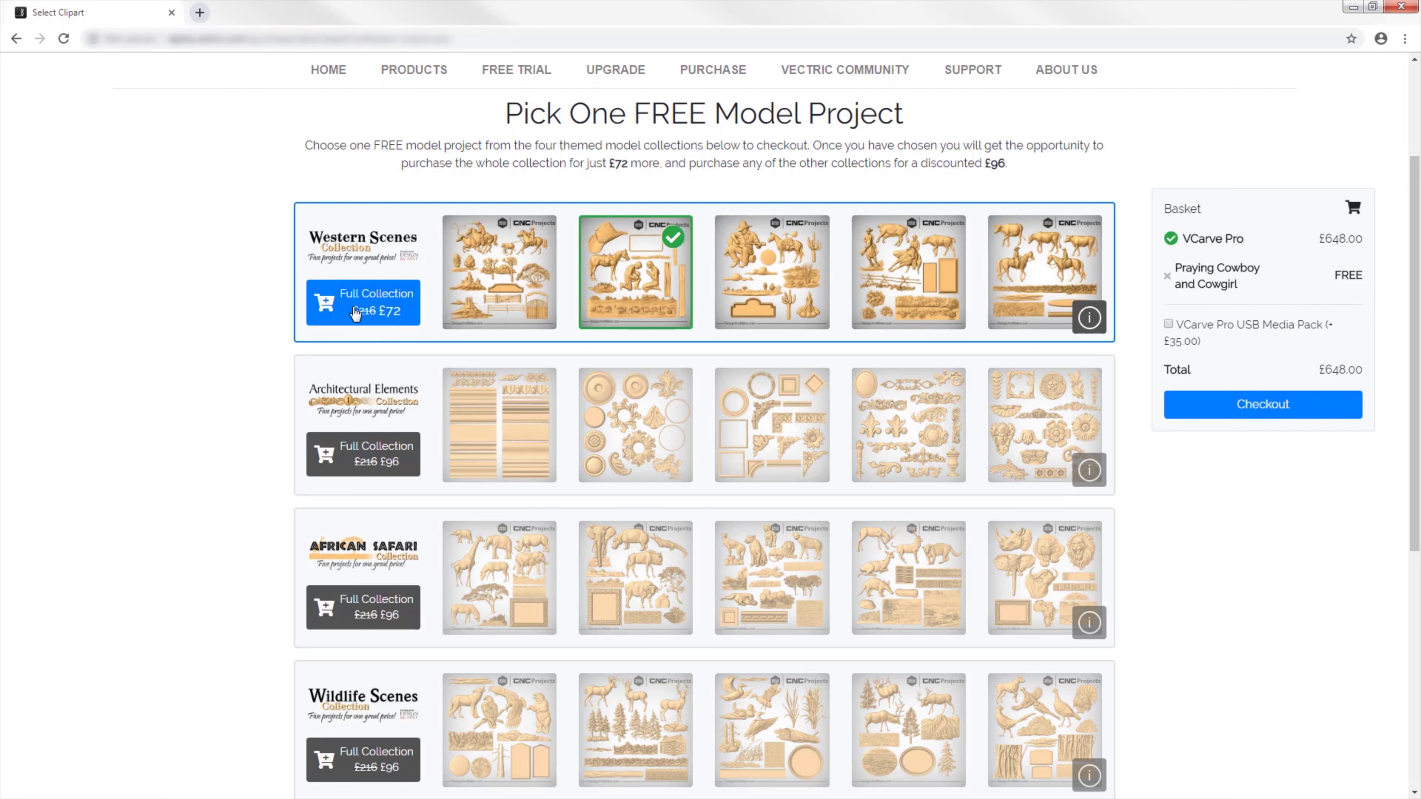
left_click(410, 310)
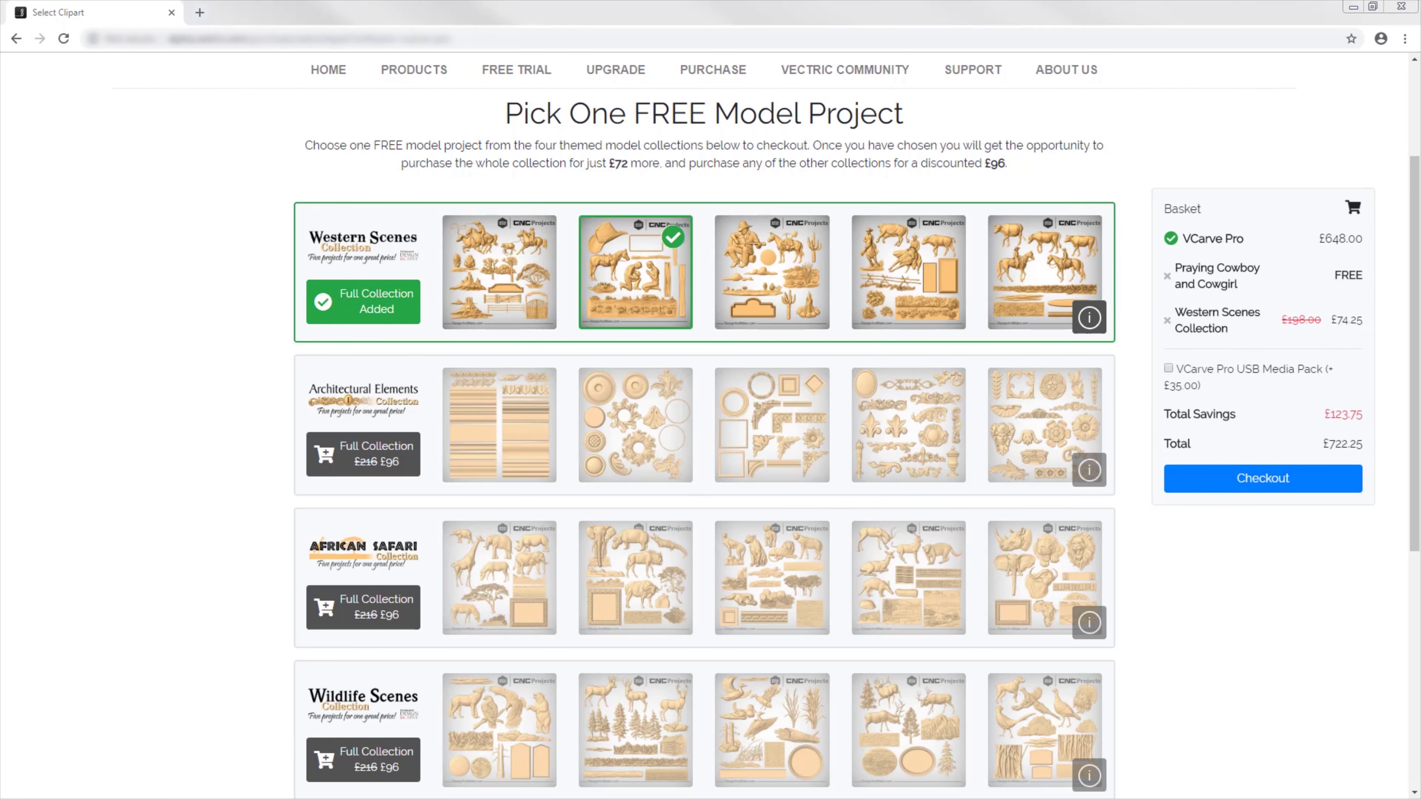